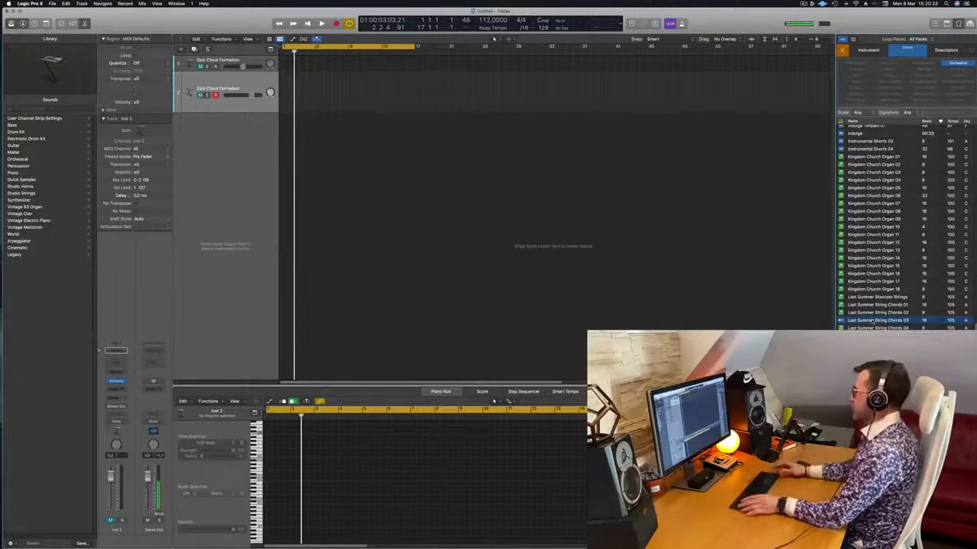
Add the Last Summer String Chords 03 loop at bar 1 on a new track and start playback
drag(872, 321, 284, 150)
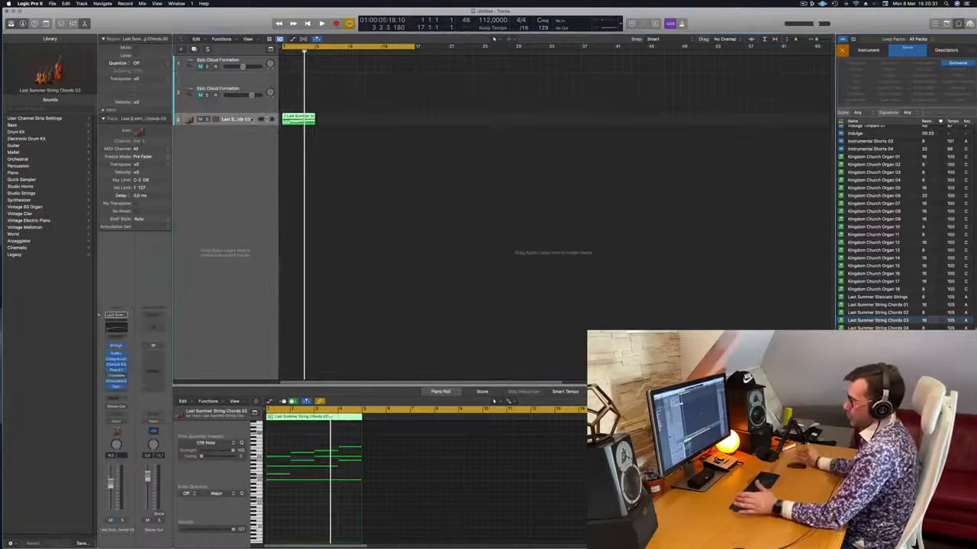
key(space)
key(space)
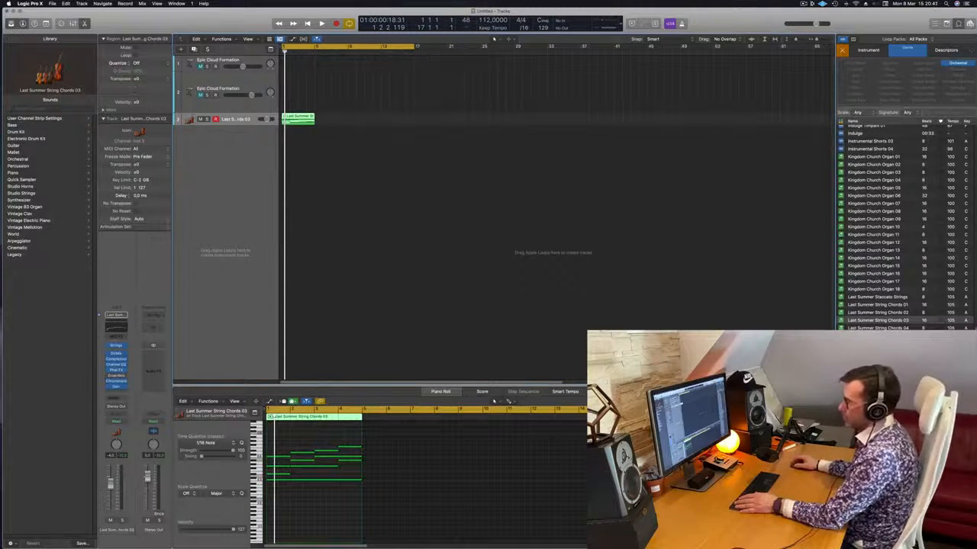
key(space)
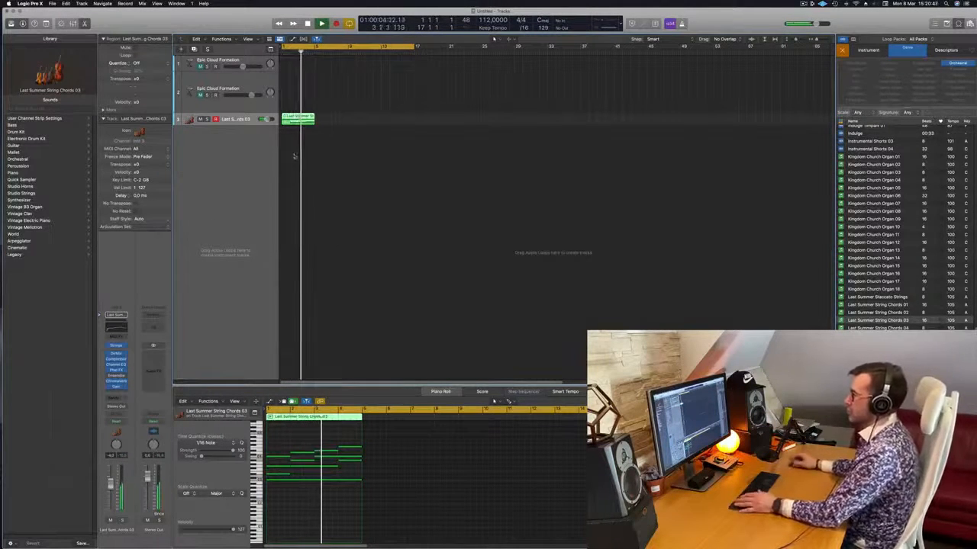
Select the string chords region and listen to it from the start of the project
click(321, 127)
click(300, 118)
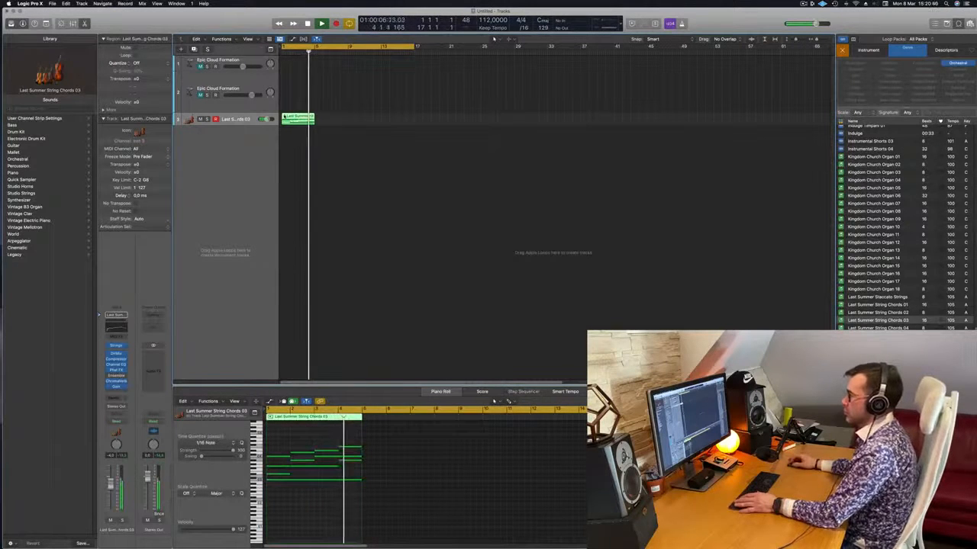
key(space)
key(Return)
key(space)
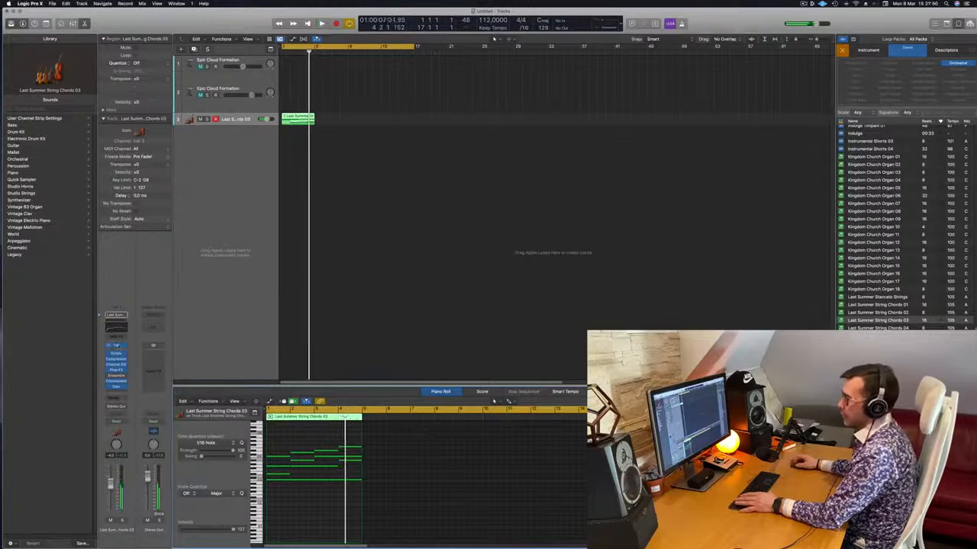
Open the Studio Strings instrument on the string chords track and audition the part with its settings in view
click(115, 347)
key(Return)
key(space)
drag(541, 102, 726, 103)
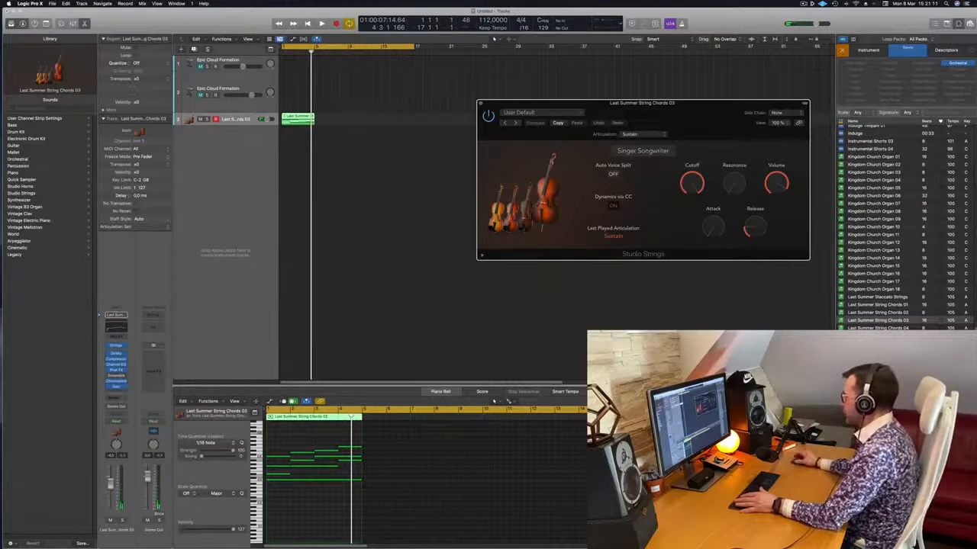
key(super+w)
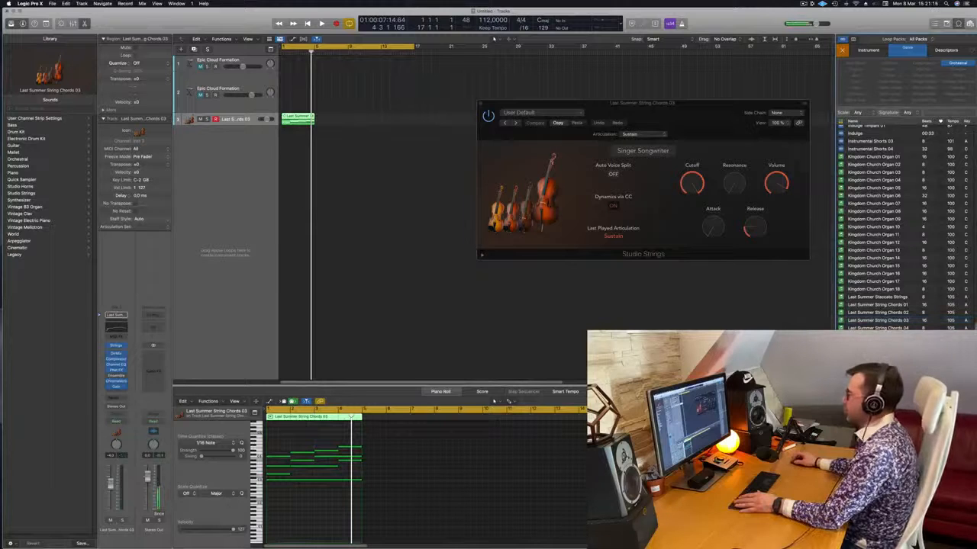
Add the Last Summer String Lead 01 loop at bar 1 on a new track and play it from the start
drag(460, 233, 283, 166)
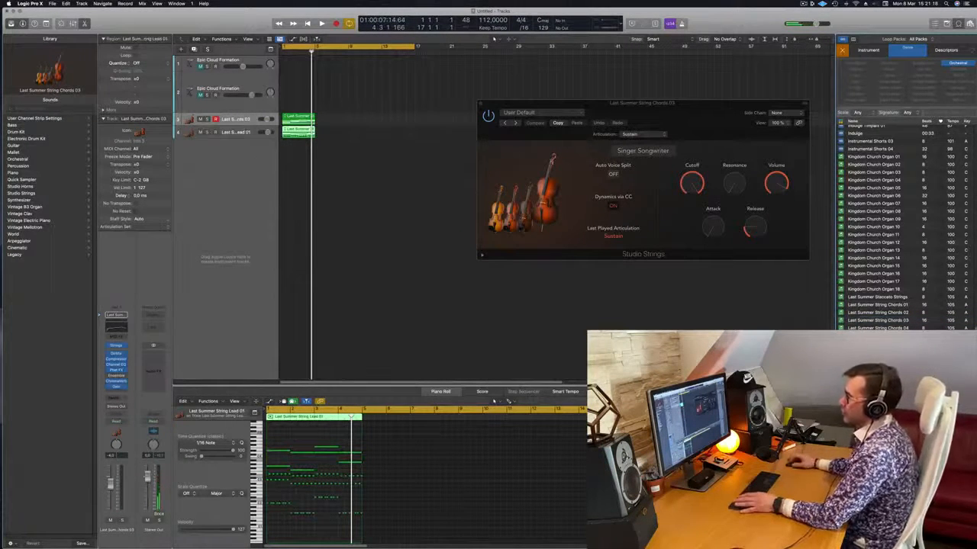
click(240, 131)
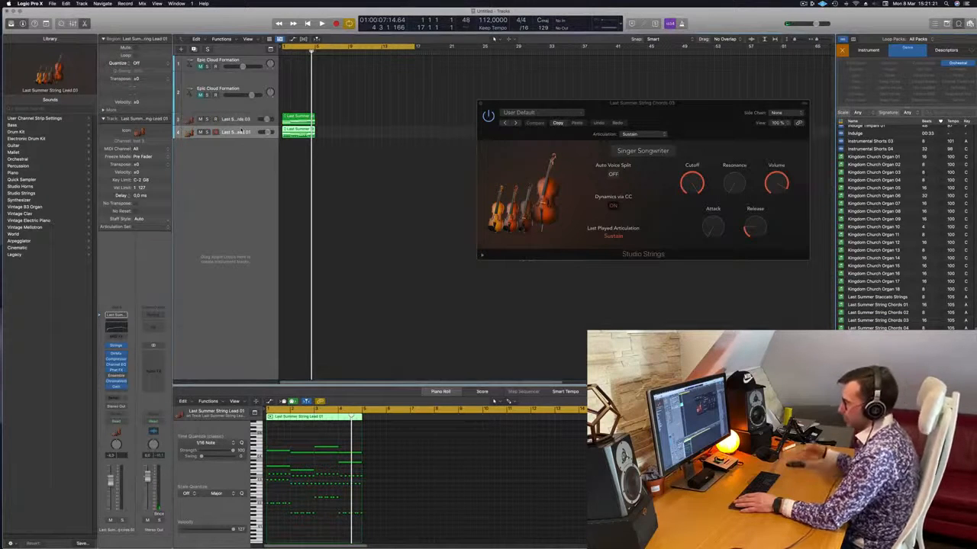
key(Return)
key(space)
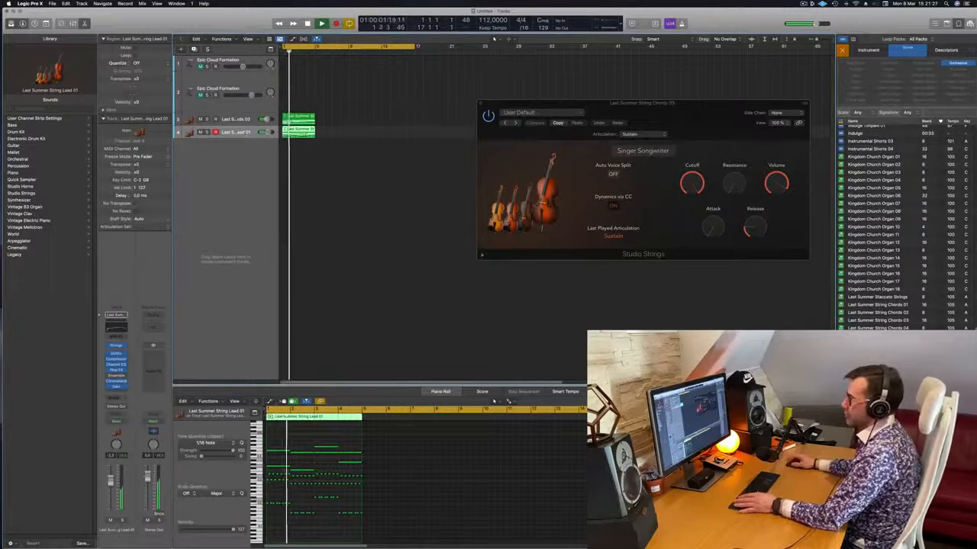
Move the Studio Strings window aside during playback and close it
drag(682, 115, 703, 121)
drag(523, 111, 446, 159)
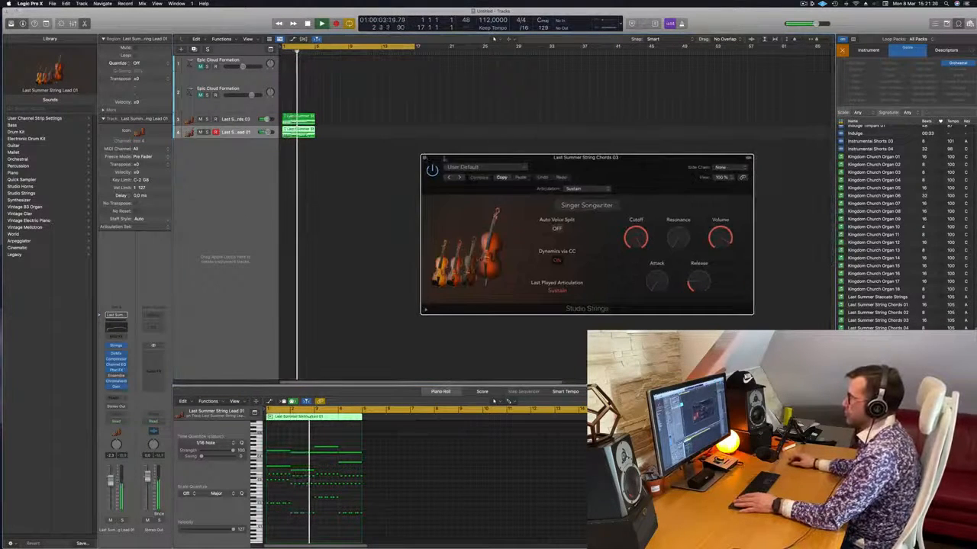
key(super+w)
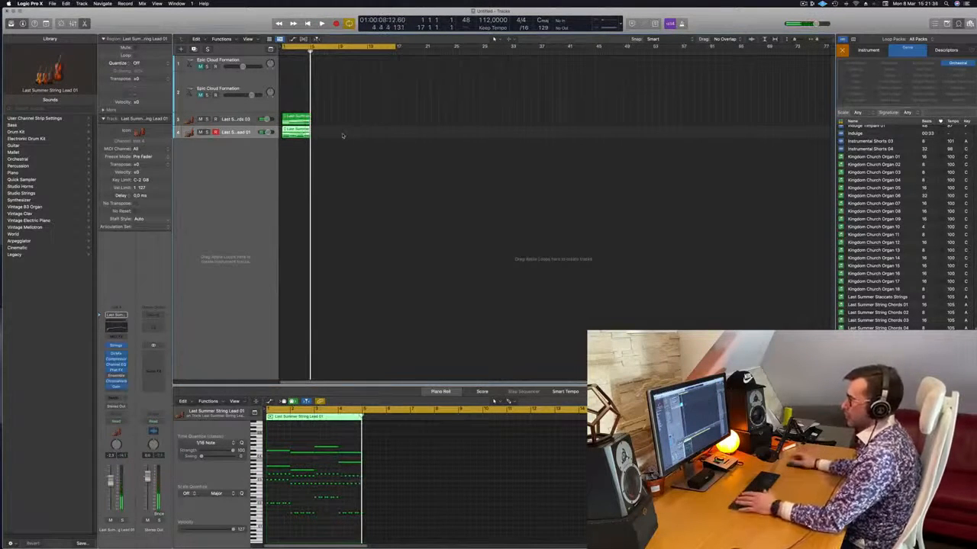
Repeat the string chords and string lead regions until each fills 16 bars, and play from the start
scroll(382, 123, left, 1)
drag(348, 102, 387, 118)
scroll(313, 178, left, 2)
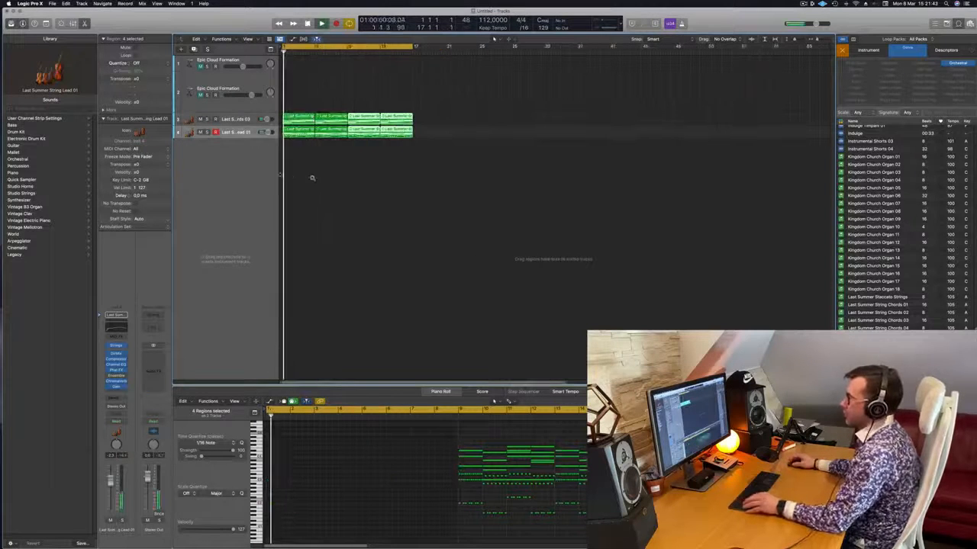
key(Return)
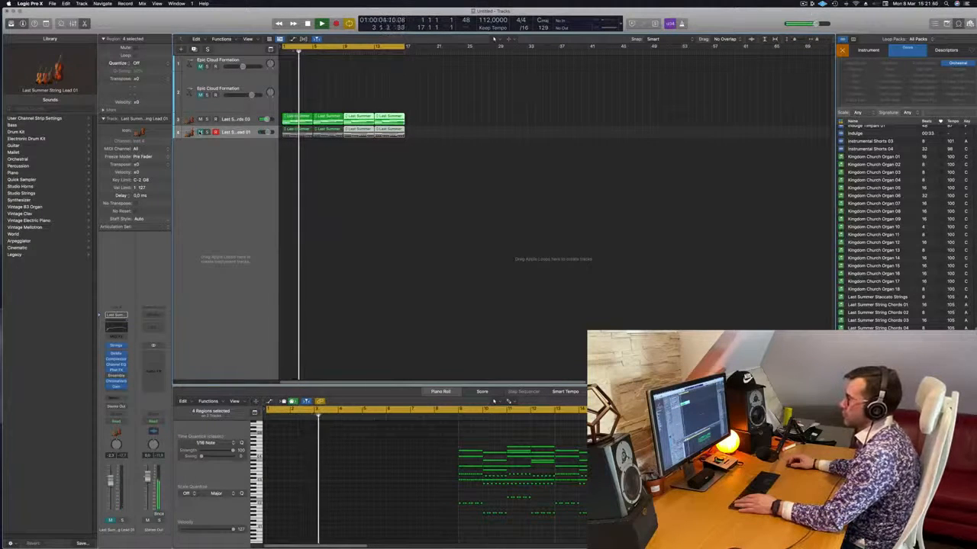
Duplicate the string chords track and copy its first region onto the new track at bar 1
click(237, 119)
key(space)
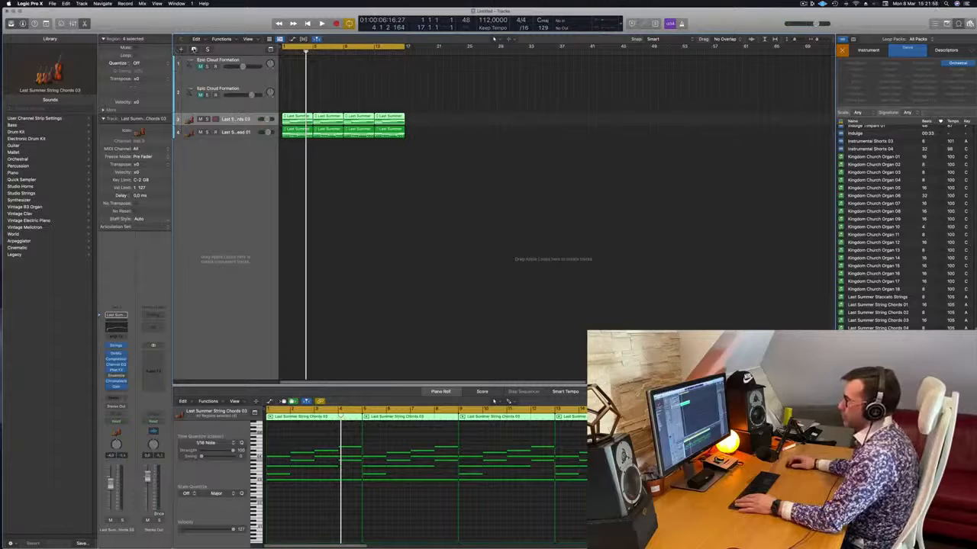
key(super+d)
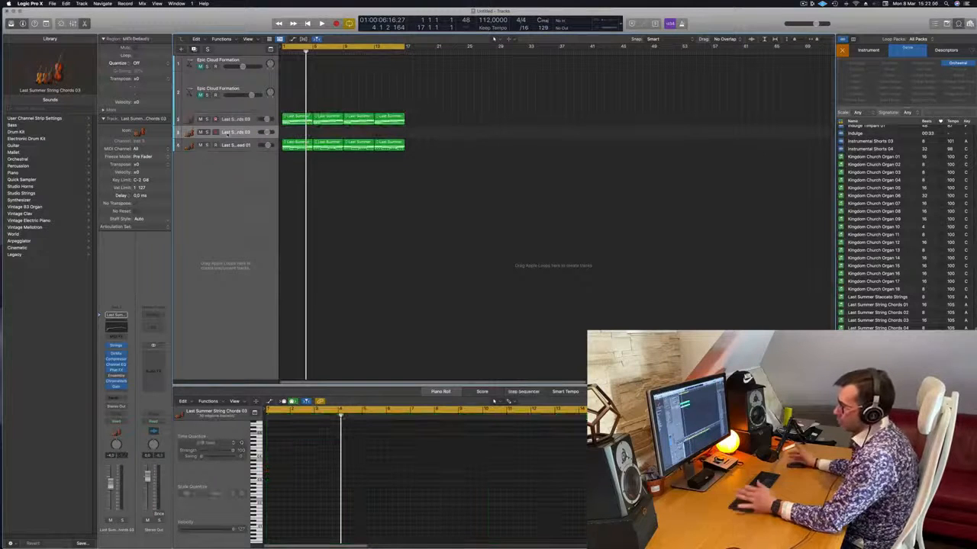
click(298, 119)
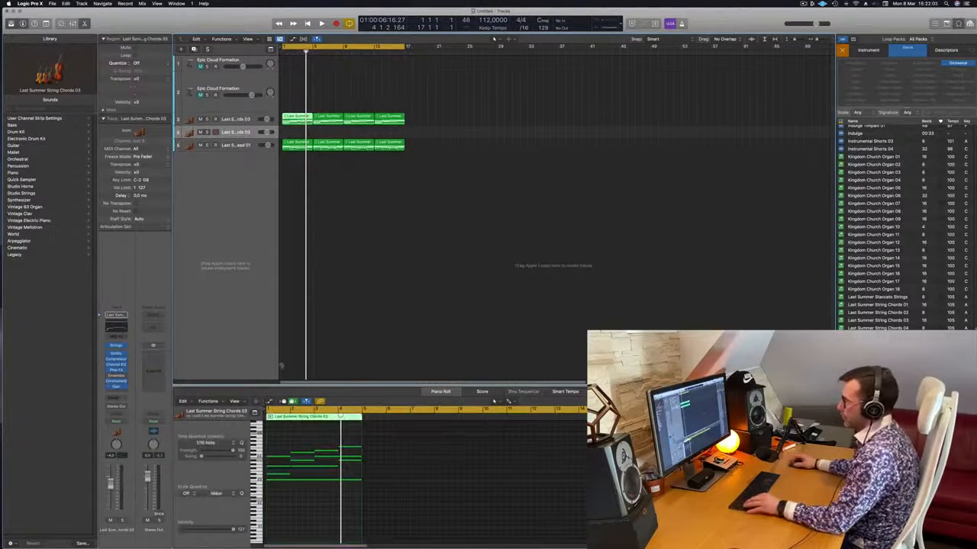
drag(296, 128, 297, 131)
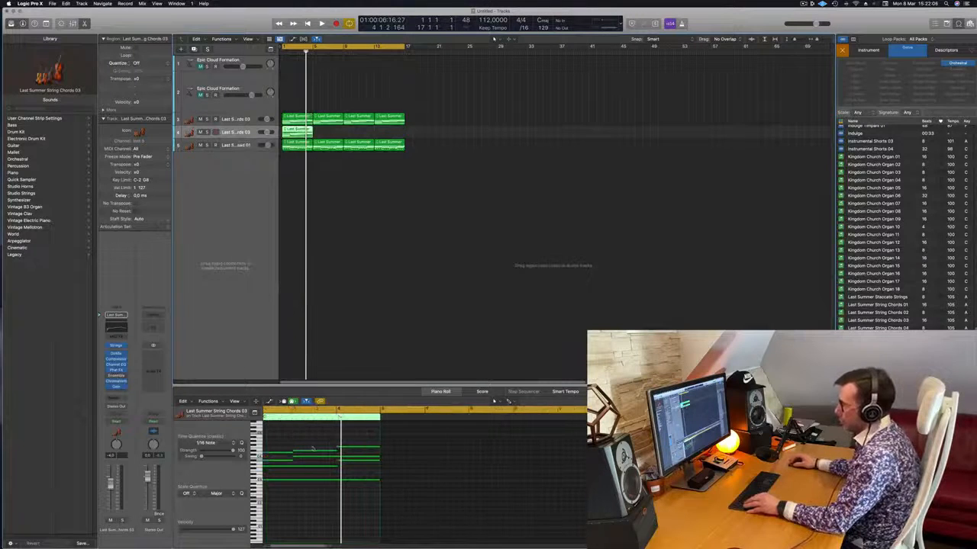
Delete the upper chord notes in the copied region, keeping the lowest moving line and the sustained bottom note
scroll(313, 449, left, 3)
click(297, 456)
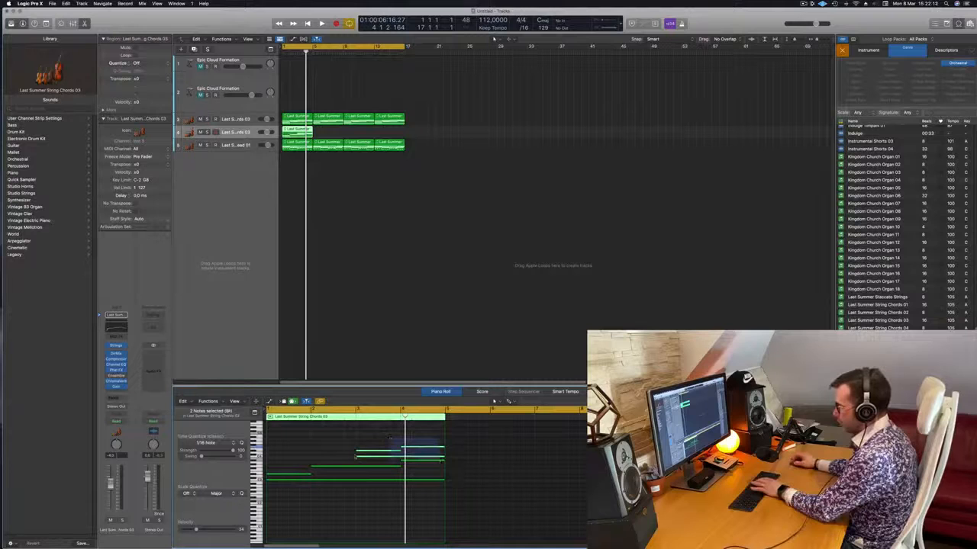
drag(389, 437, 355, 456)
key(BackSpace)
key(space)
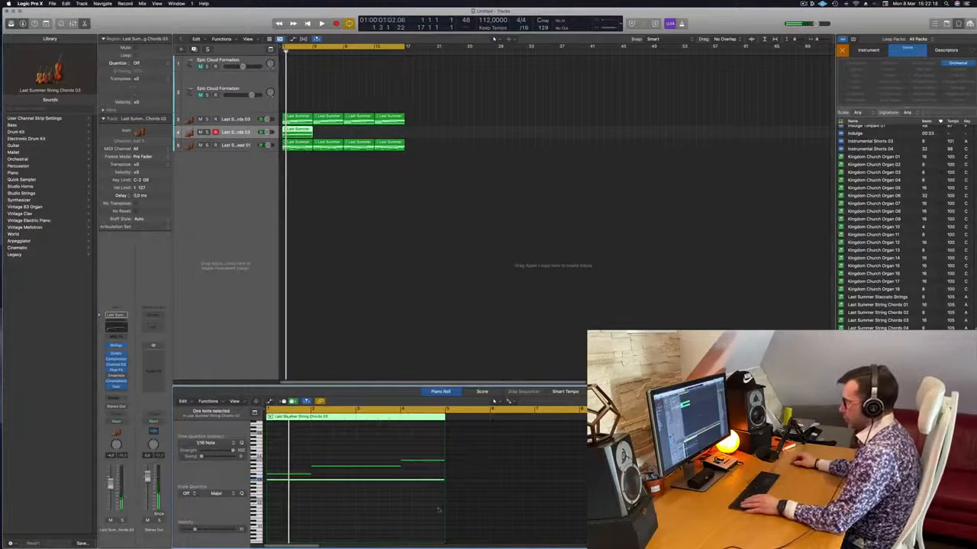
Transpose all remaining notes of the copied region down two octaves and check them in playback
drag(296, 446, 449, 516)
key(alt+shift+Down)
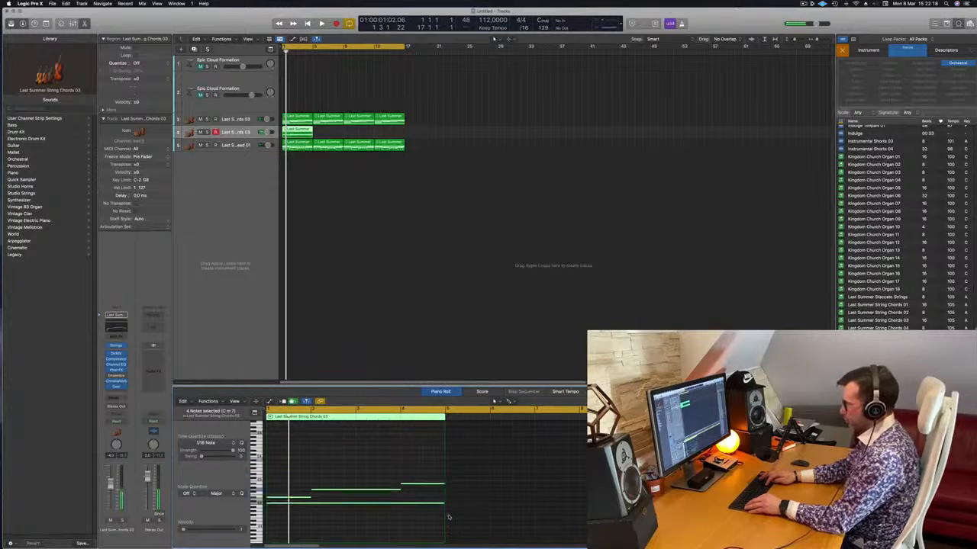
key(alt+shift+Down)
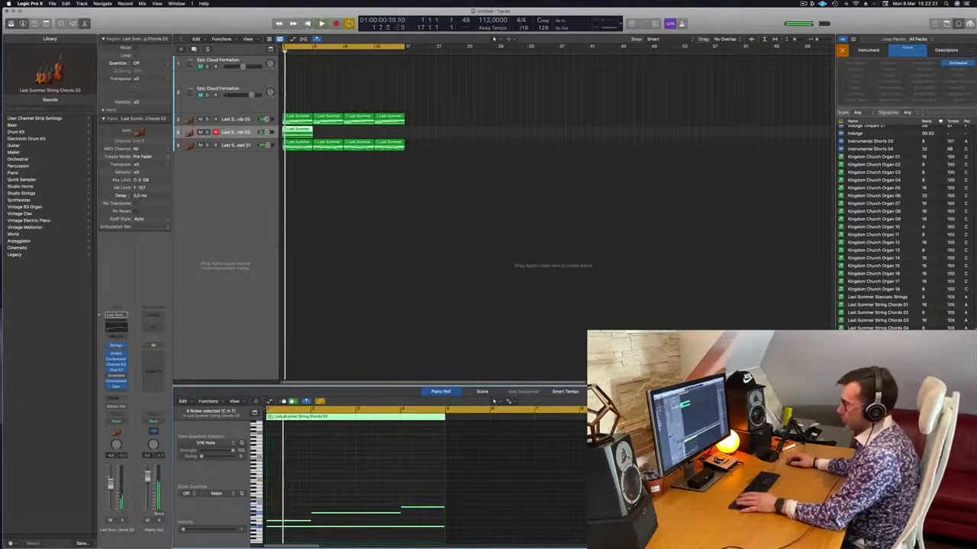
key(space)
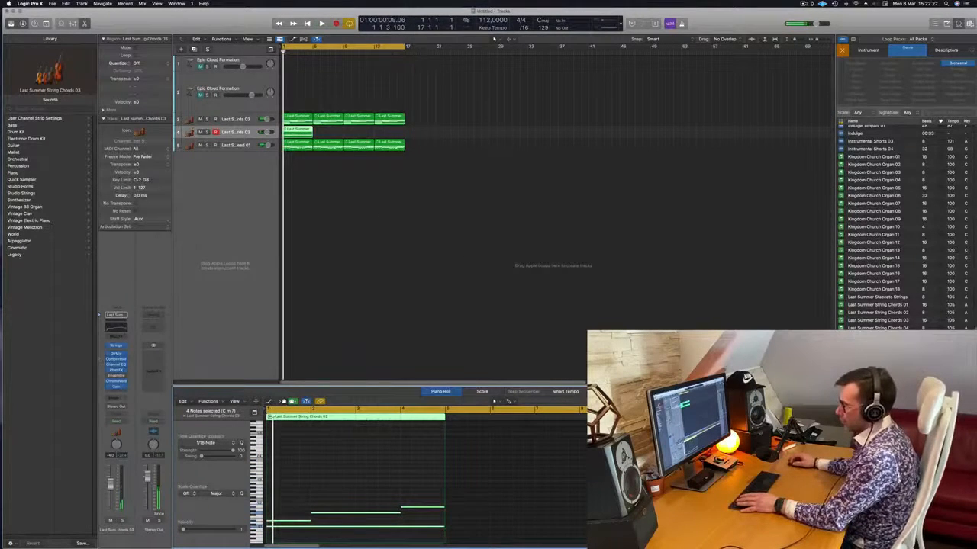
Switch the duplicated track's Studio Strings instrument to Cellos and play the part
click(116, 347)
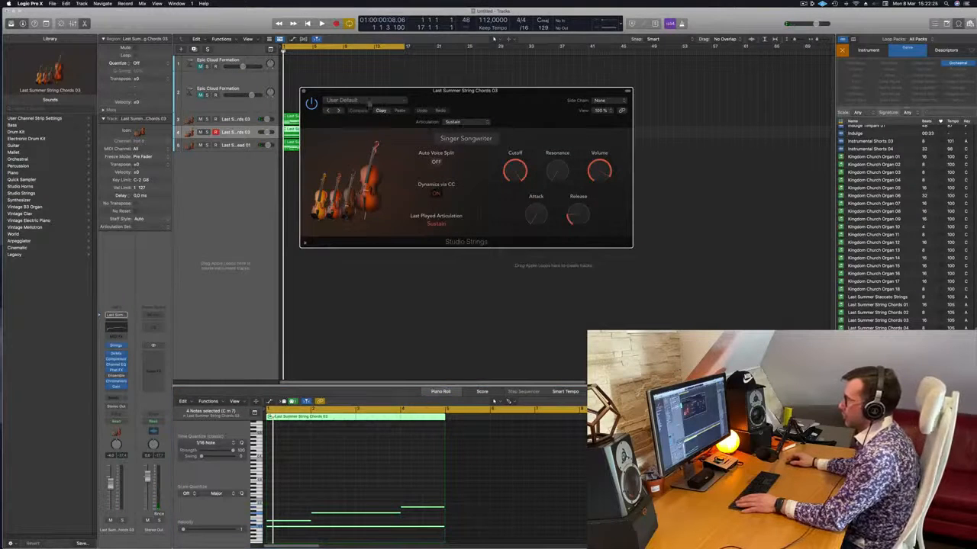
click(472, 139)
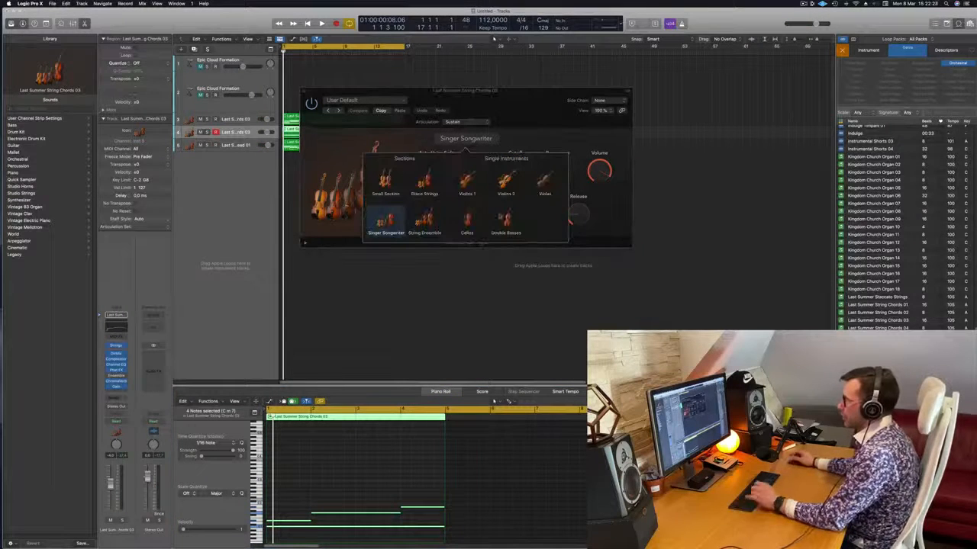
click(470, 223)
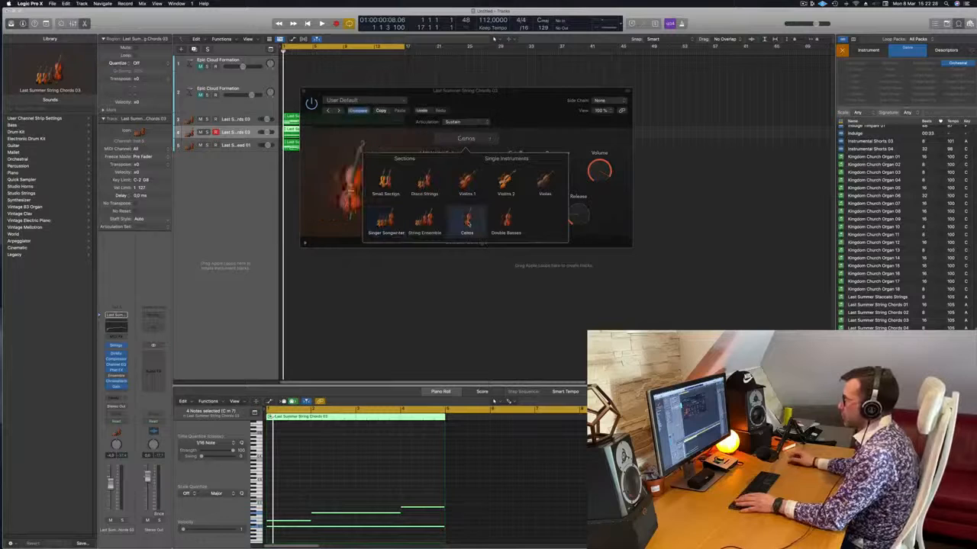
click(611, 230)
key(space)
Raise the cello track's volume fader while listening, with the instrument window moved clear of the regions
drag(522, 110, 591, 137)
key(space)
key(space)
drag(112, 484, 111, 477)
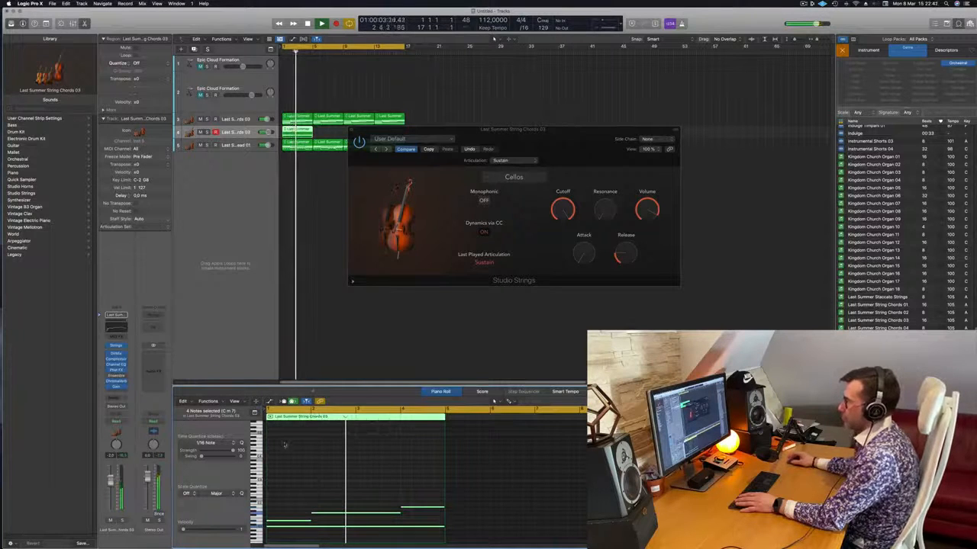
drag(540, 138, 625, 122)
key(space)
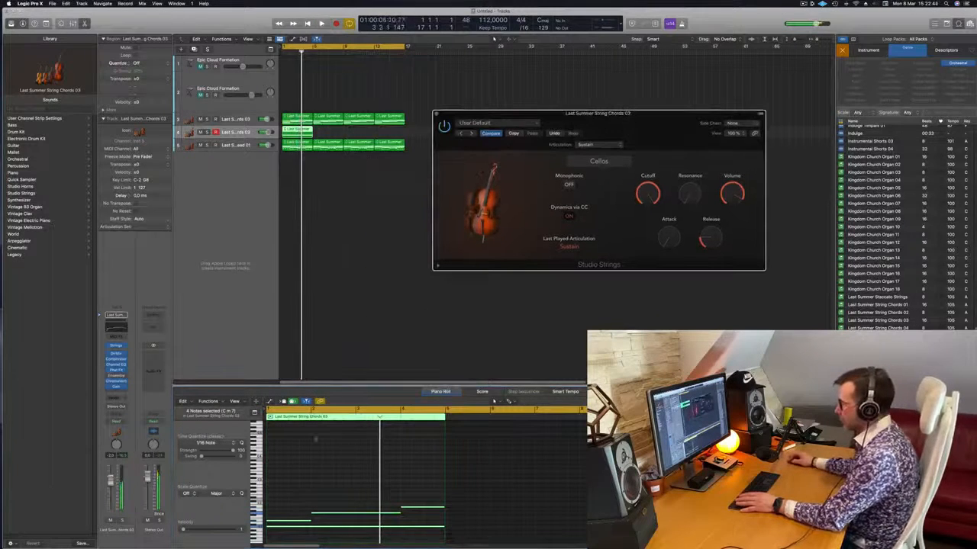
Delete the moving upper line from the cello region, leaving only the sustained low note, and play it
drag(283, 486, 410, 523)
key(BackSpace)
key(space)
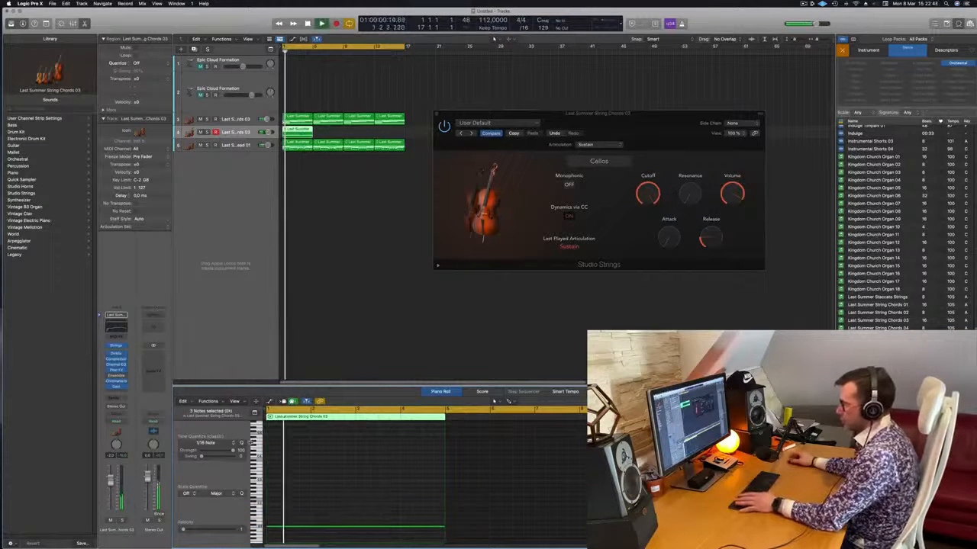
Solo the cello track and play it on its own
key(space)
click(122, 521)
key(space)
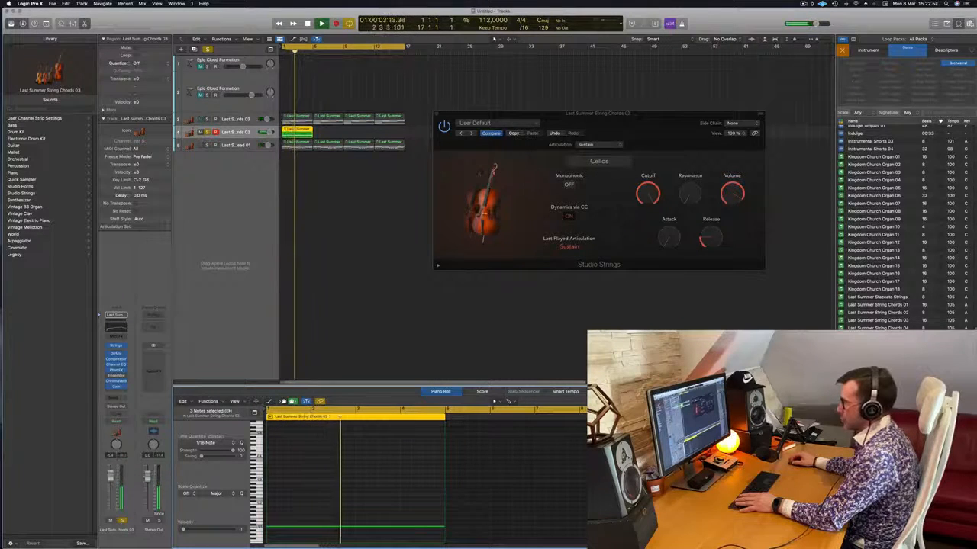
Increase the Cellos instrument's Release and try Dynamics via CC switched off during playback
drag(697, 122, 639, 145)
key(space)
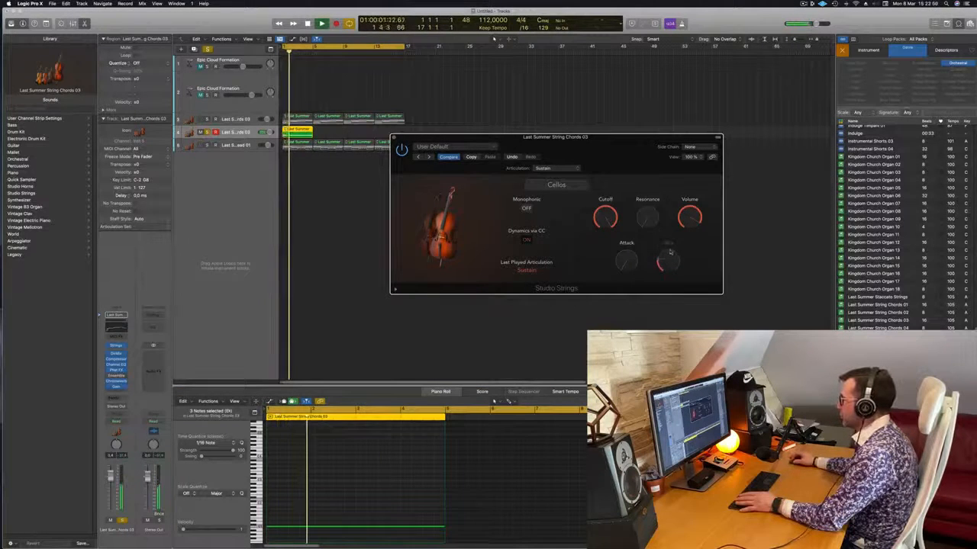
click(525, 241)
key(Return)
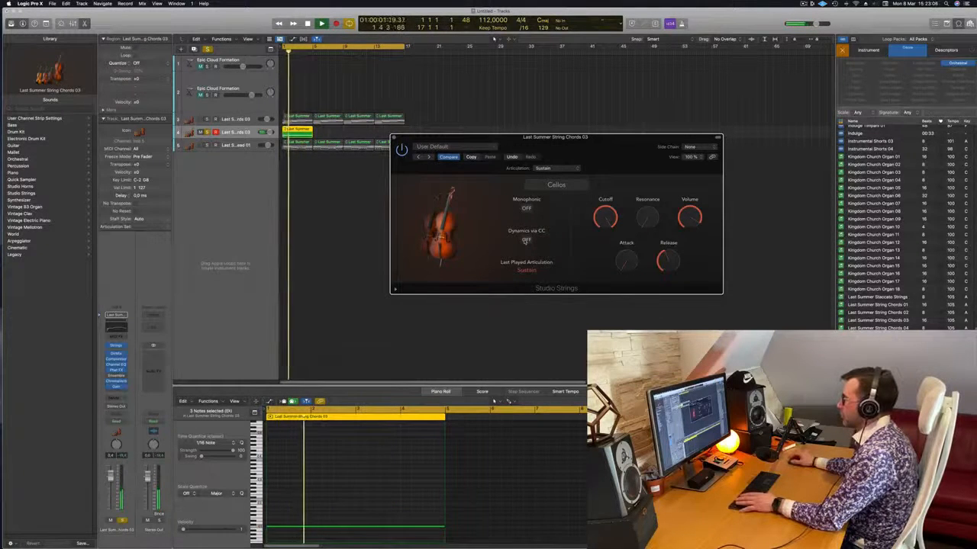
key(Return)
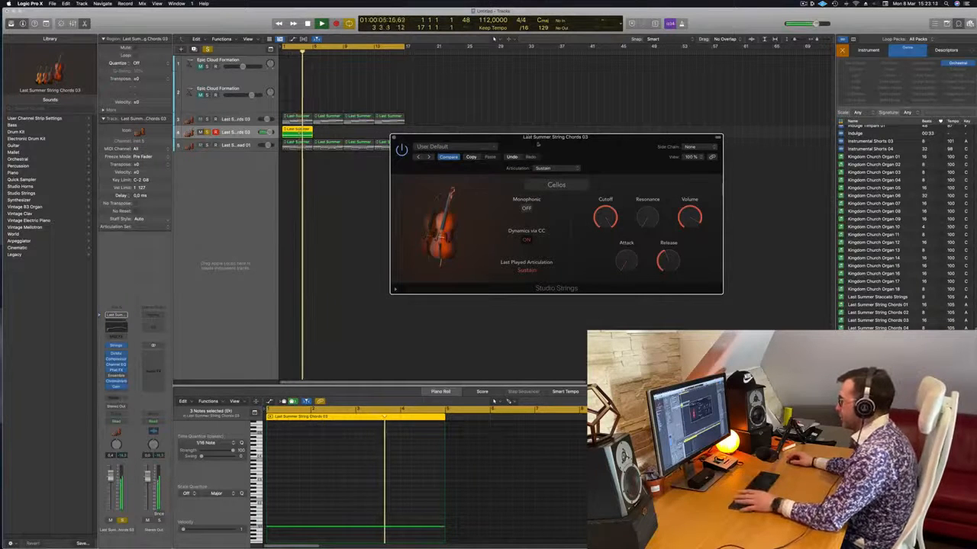
Move the Cellos window away from the regions and listen to the soloed cello part again
drag(532, 141, 571, 143)
key(space)
key(space)
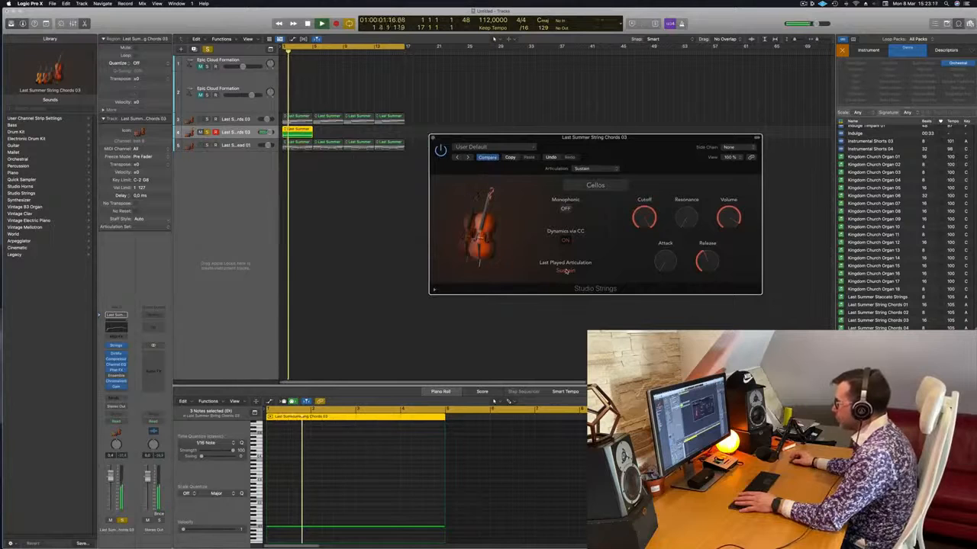
drag(430, 138, 488, 141)
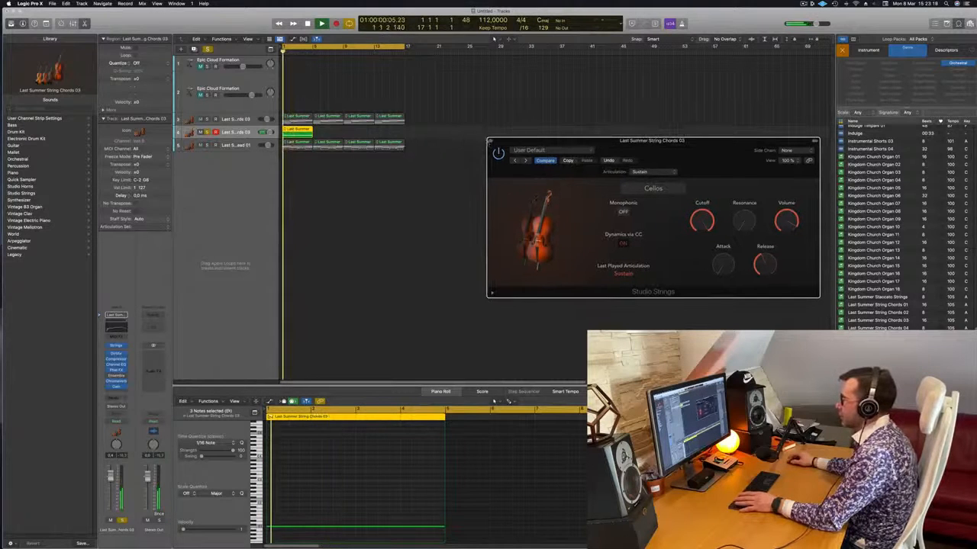
Unsolo the low cello track, copy its region three times to fill out to bar 17, and play the arrangement
click(491, 142)
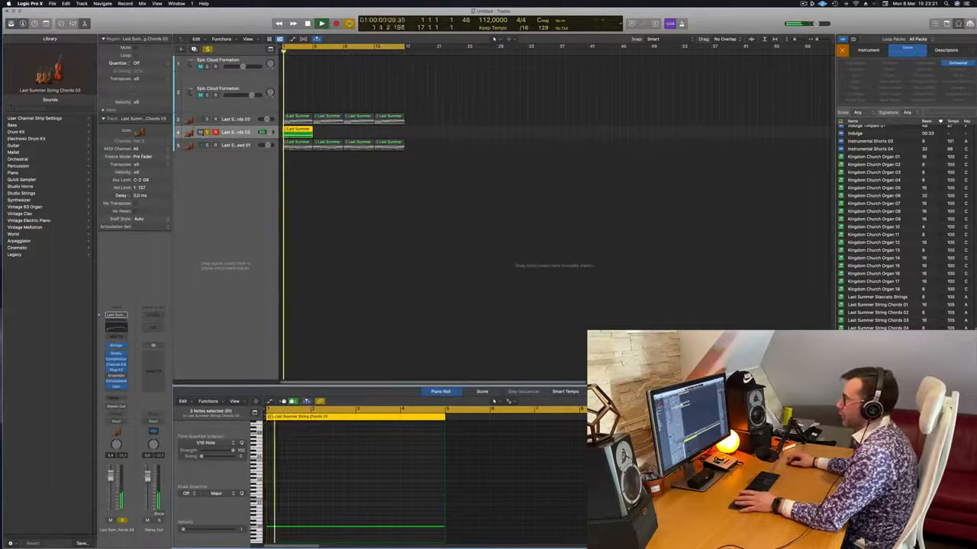
click(207, 132)
key(space)
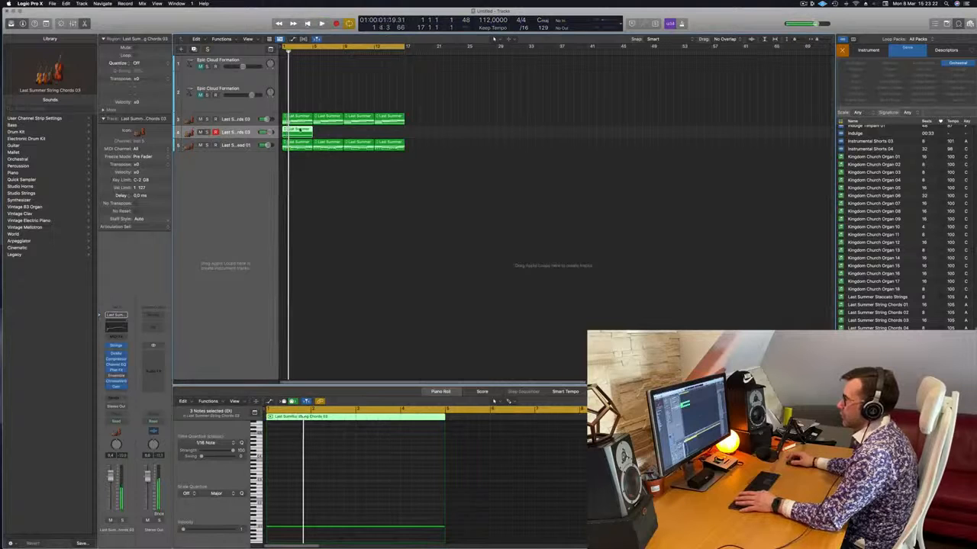
drag(301, 129, 368, 139)
key(space)
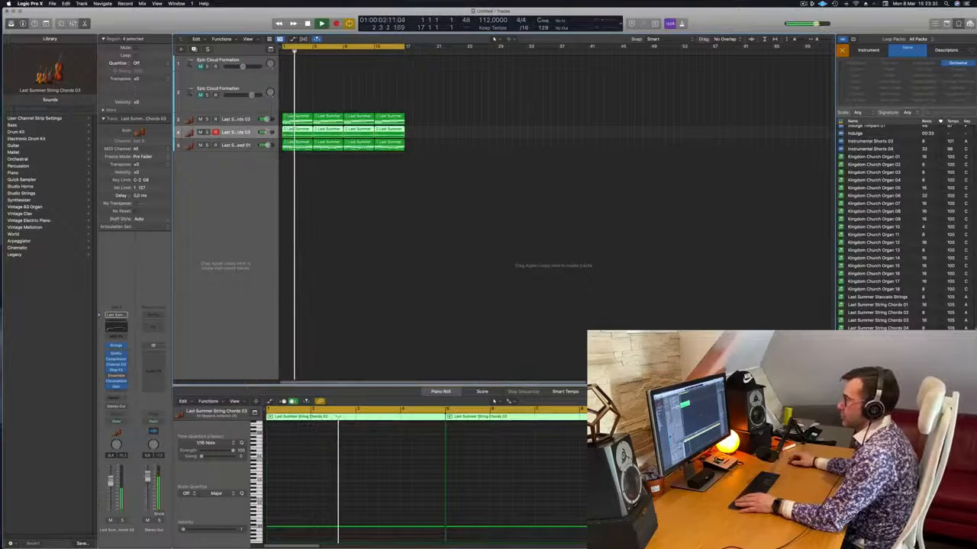
Mute the Last Summer String Lead 01 track and send the low cello track to Bus 1
click(200, 145)
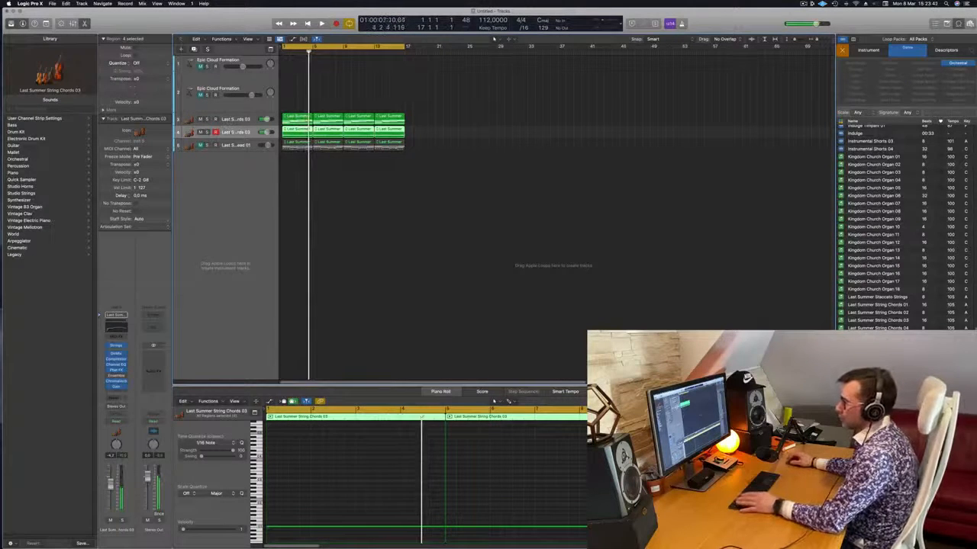
click(116, 397)
mouse_move(114, 407)
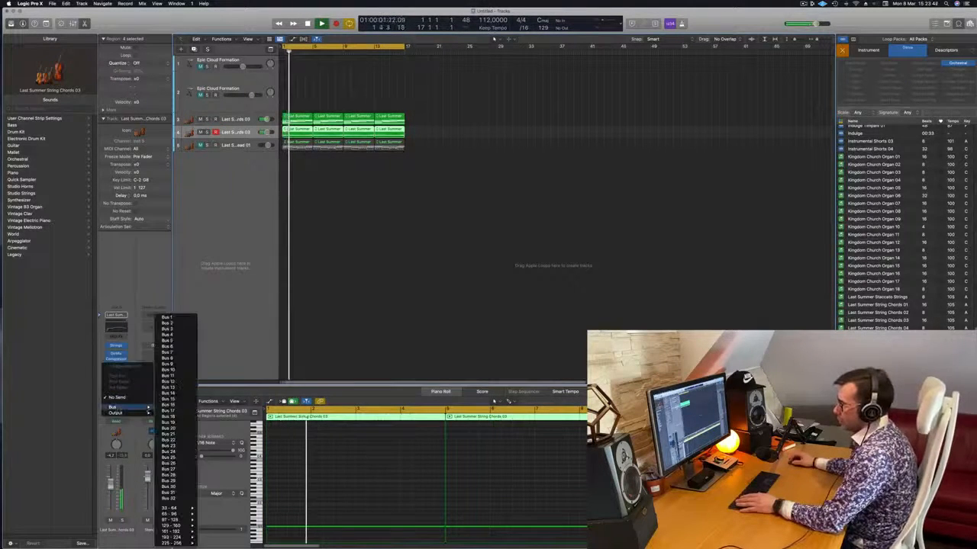
click(168, 335)
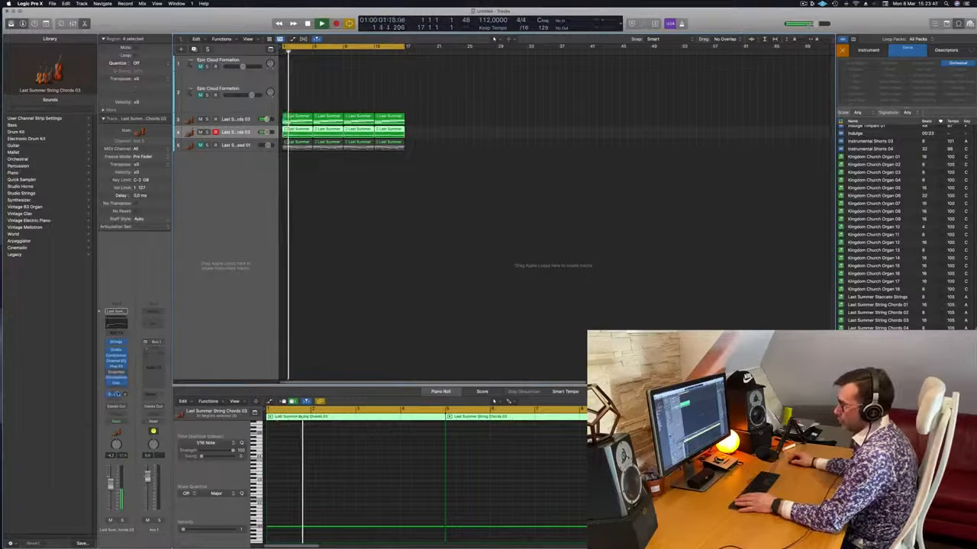
Insert a stereo ChromaVerb on the Aux 1 channel and load its Orchestra Hall preset from the Halls category
click(153, 352)
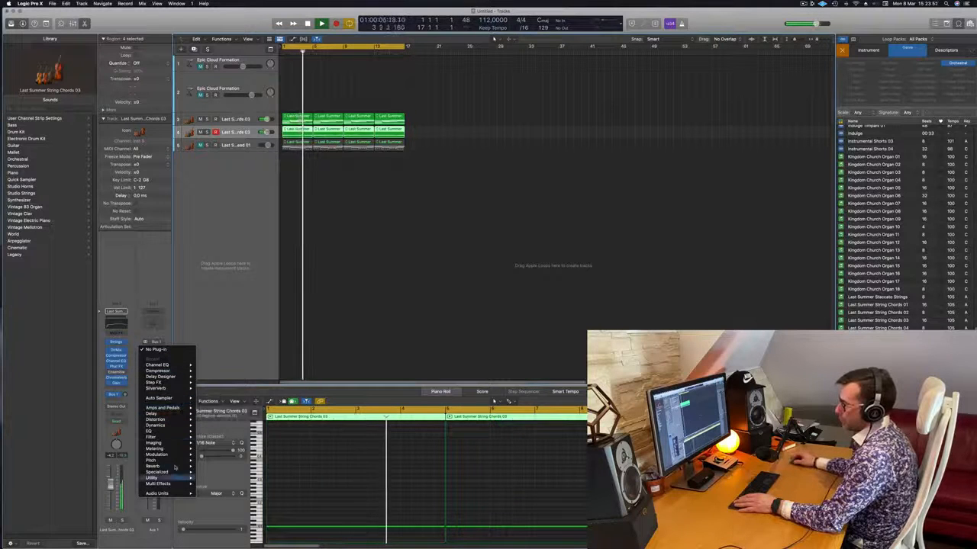
mouse_move(175, 466)
mouse_move(224, 466)
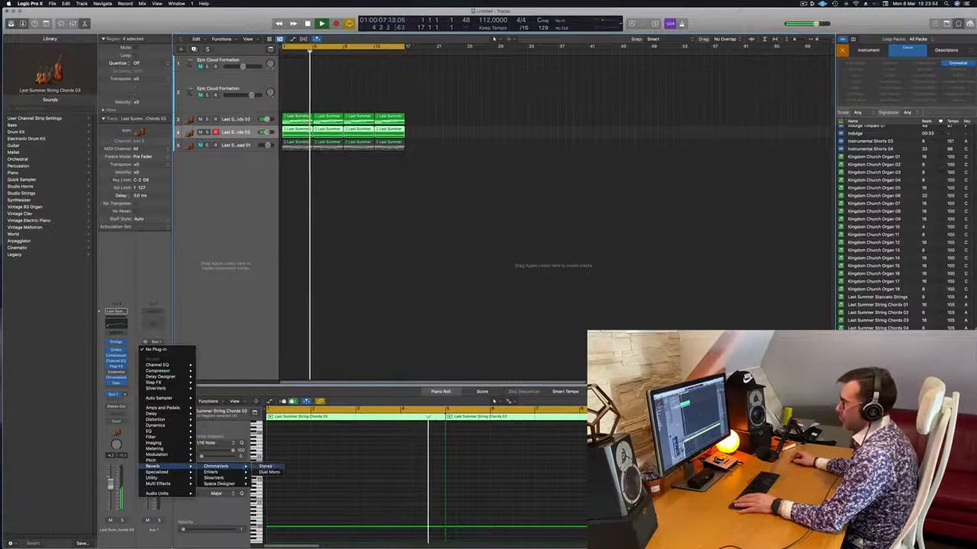
click(262, 466)
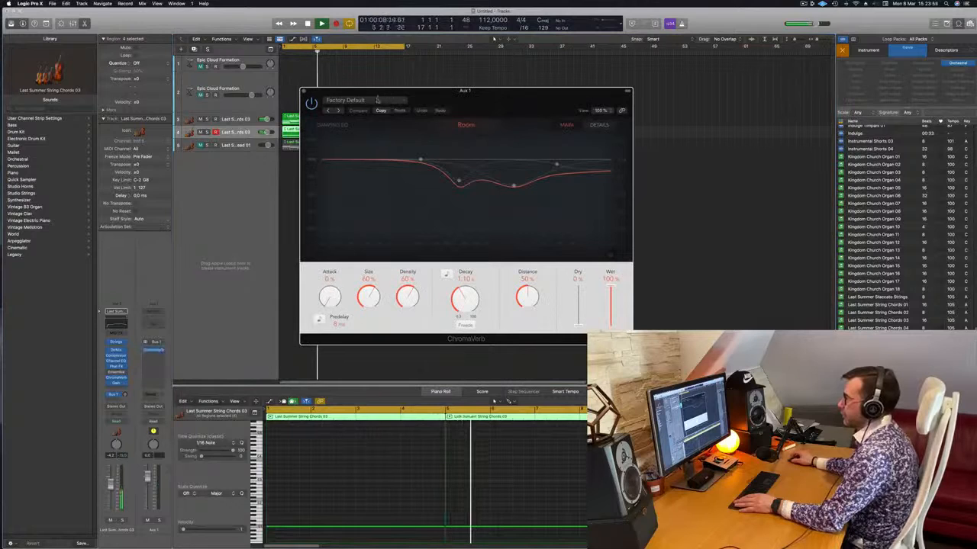
click(377, 100)
mouse_move(376, 247)
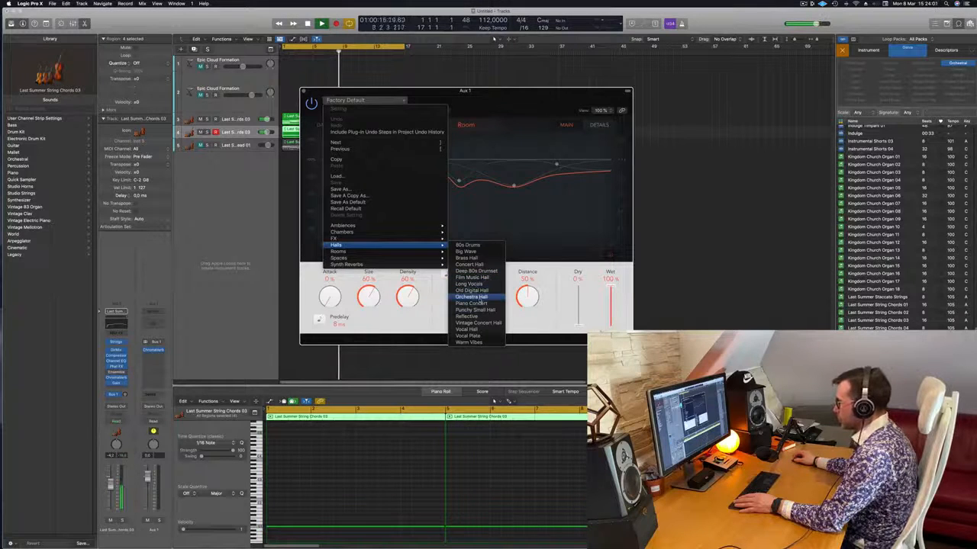
click(479, 297)
drag(458, 90, 514, 79)
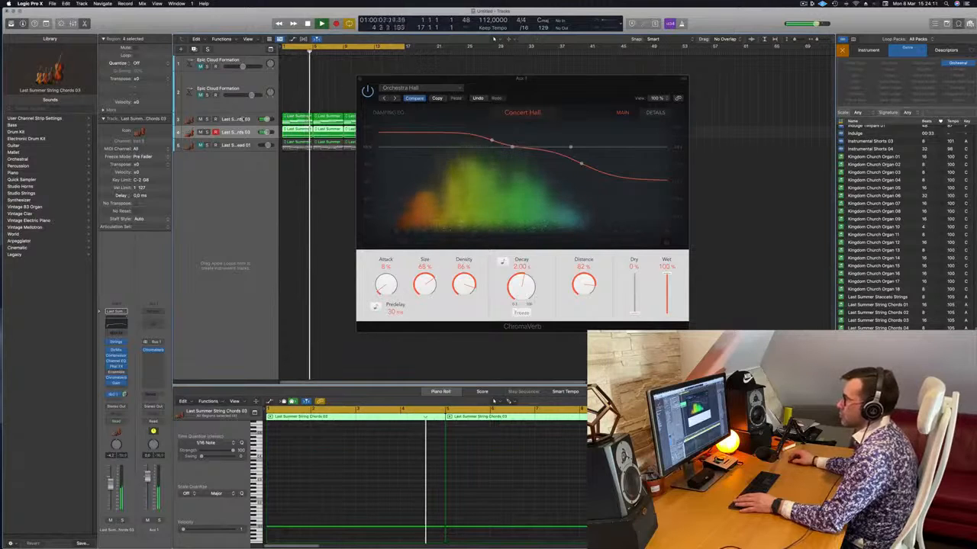
Send the upper string chords track to Bus 1 as well and close the ChromaVerb window
click(243, 119)
key(Return)
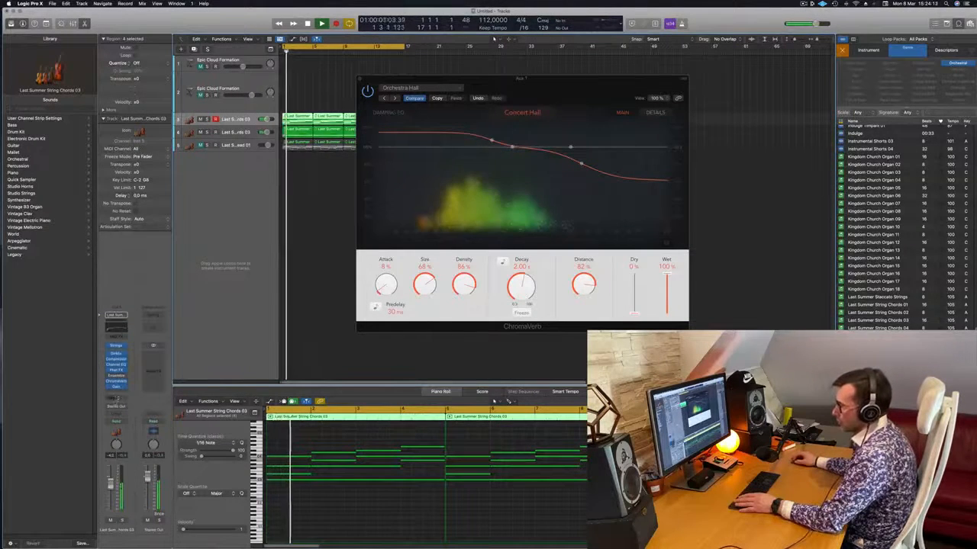
click(116, 397)
mouse_move(115, 406)
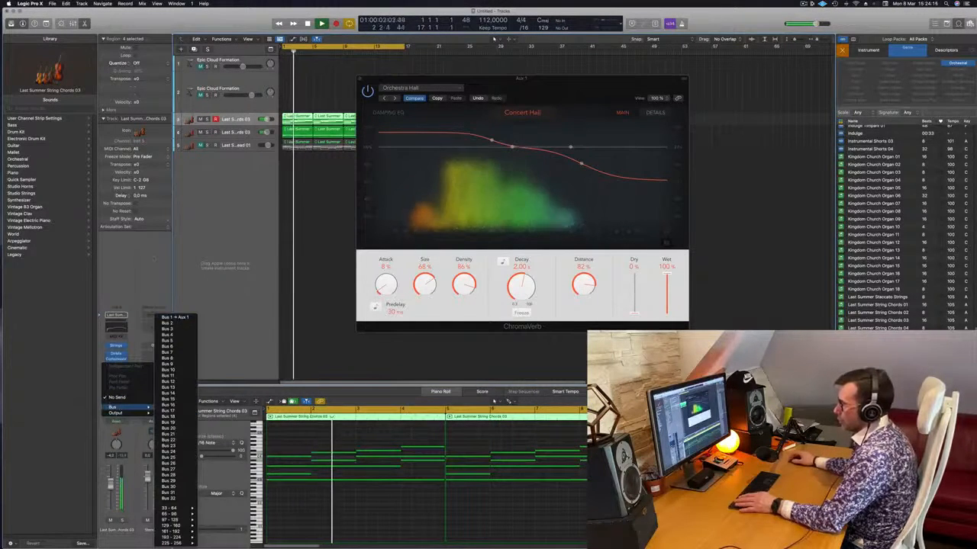
click(174, 317)
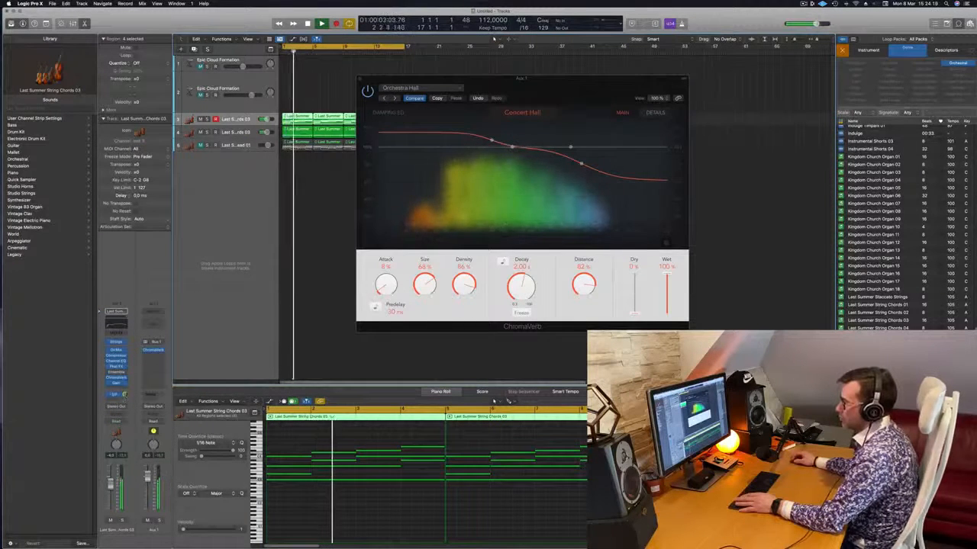
click(359, 79)
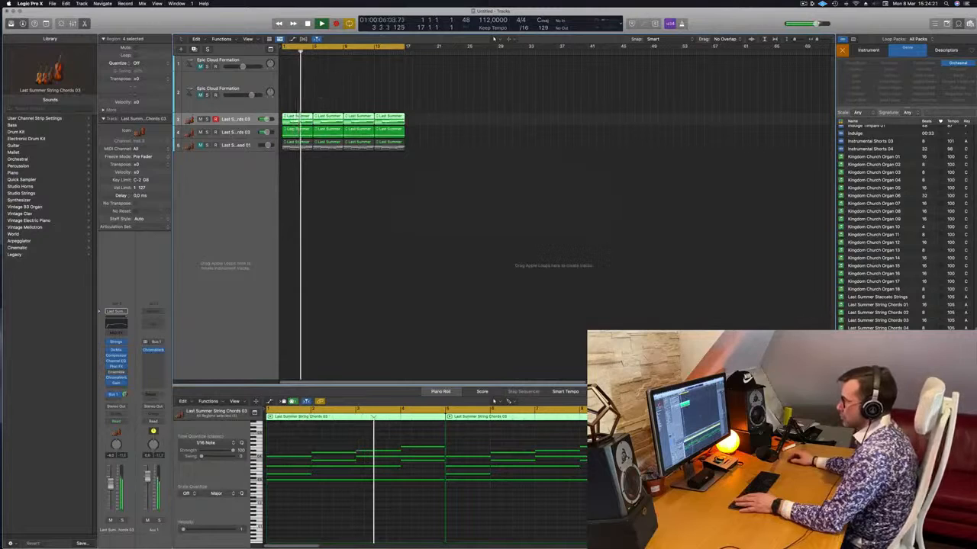
Change the low cello track's Studio Strings instrument from Cellos to Double Basses
click(234, 133)
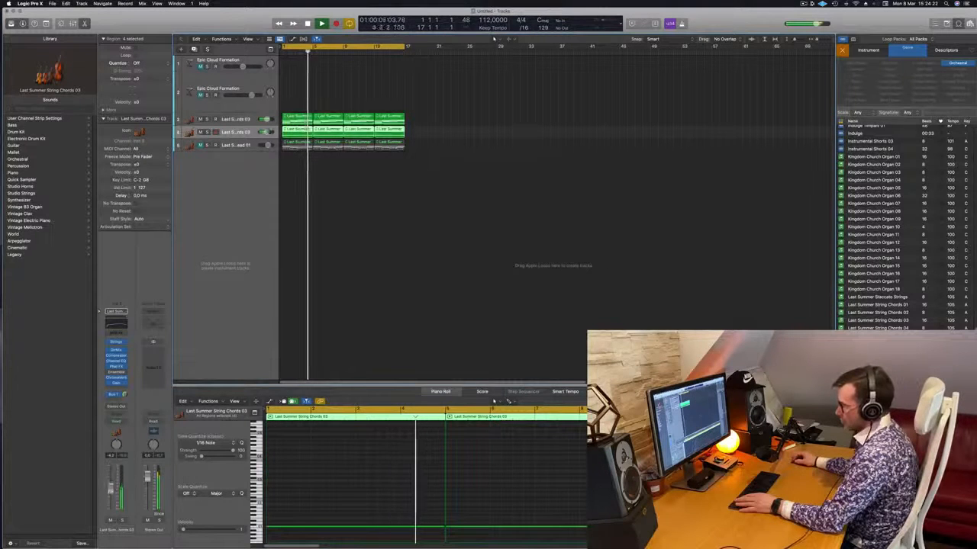
click(118, 342)
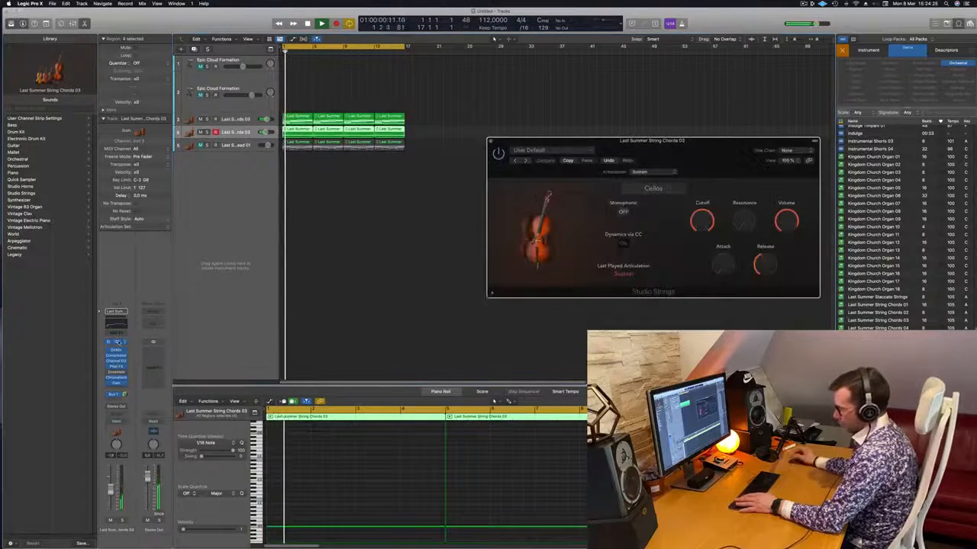
click(648, 189)
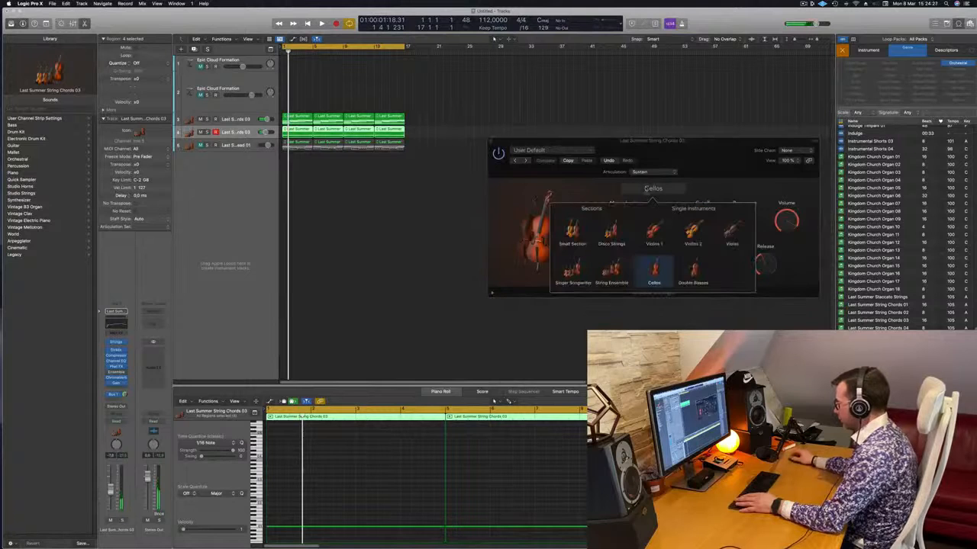
click(692, 269)
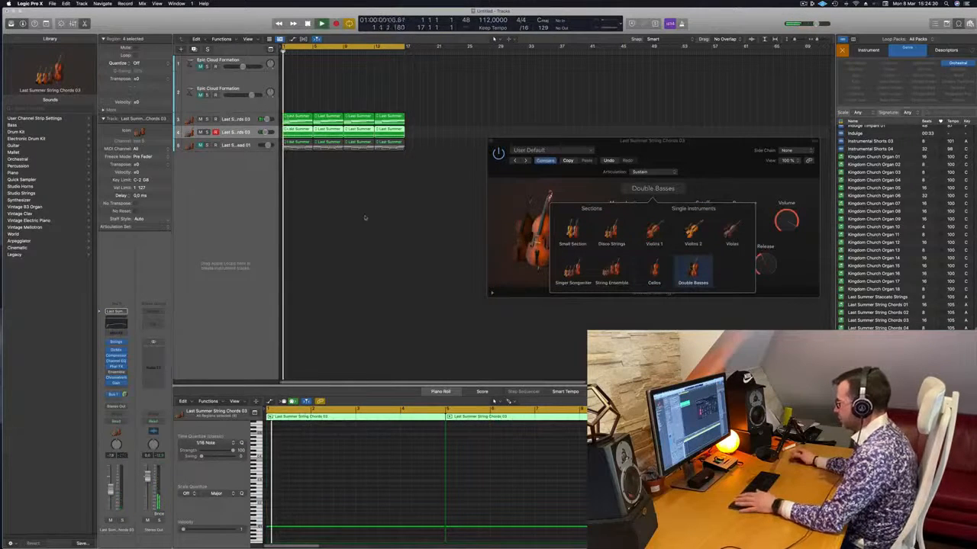
click(255, 200)
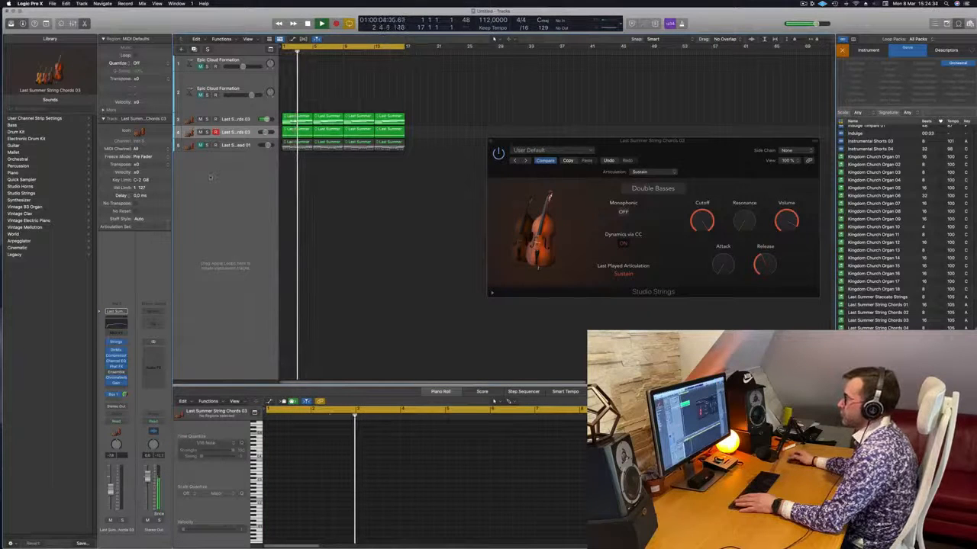
Listen to the upper string chords together with the Double Basses, briefly soloing the bass track
click(202, 120)
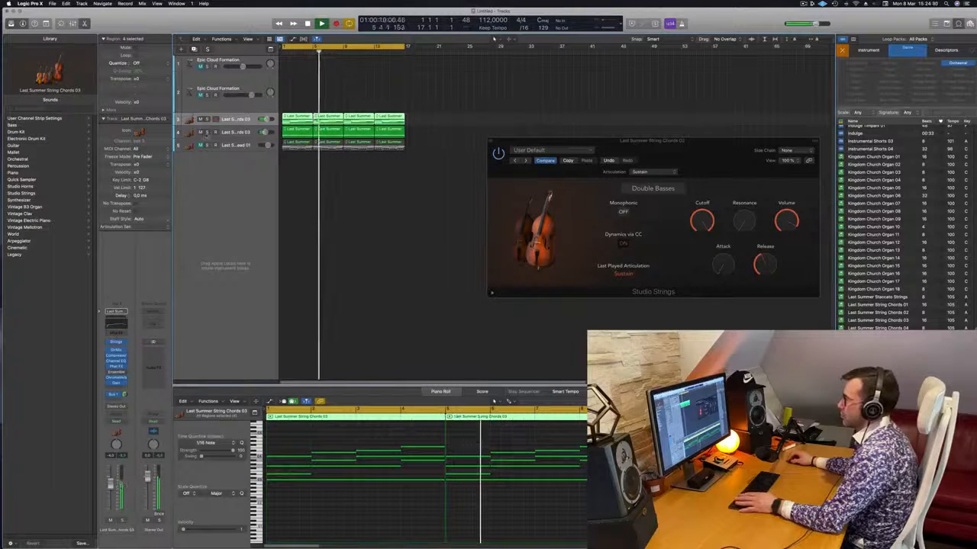
click(206, 132)
click(206, 132)
key(space)
key(space)
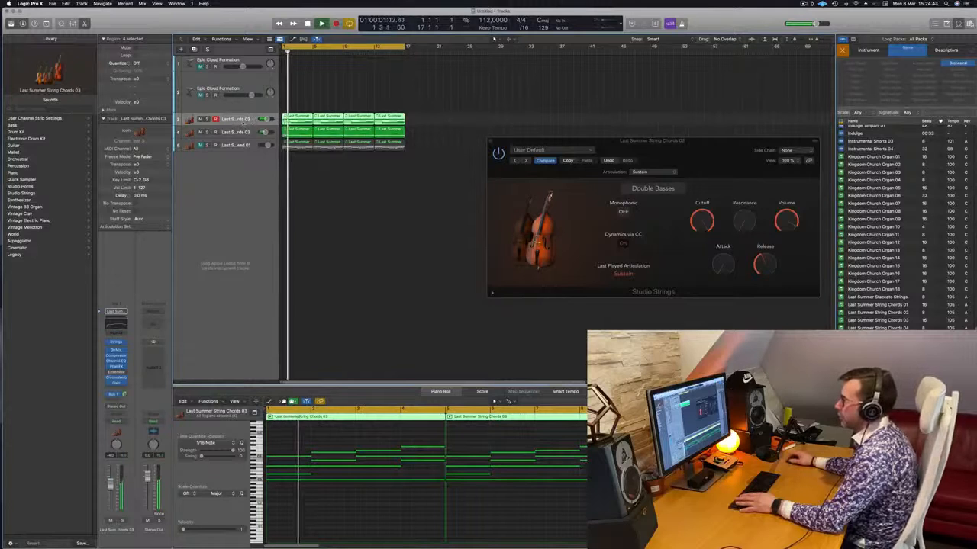
Show track automation and draw a rising volume ramp over the first region of the upper string chords track
key(a)
key(space)
key(space)
click(312, 214)
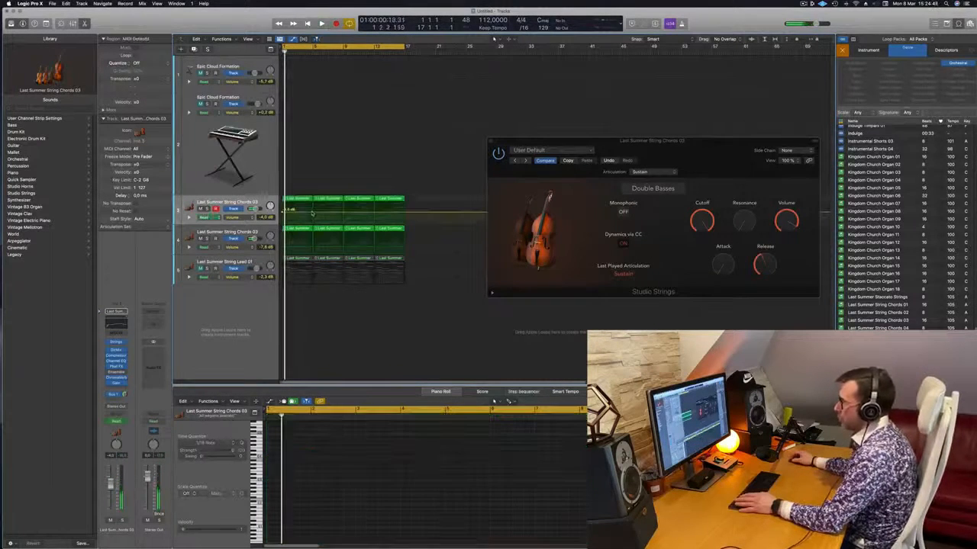
key(space)
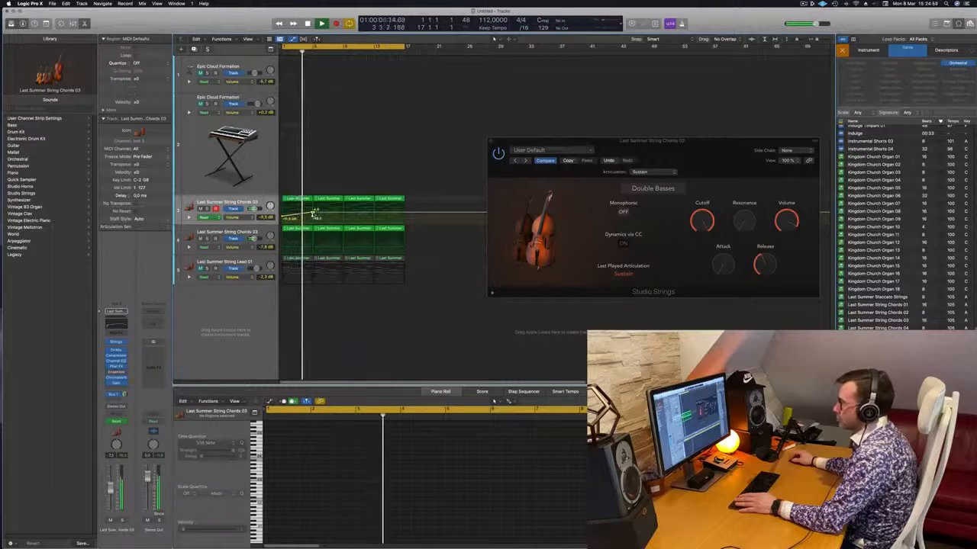
Draw a rising volume ramp over each of the three remaining regions of the upper string chords track, up to bar 17
click(344, 209)
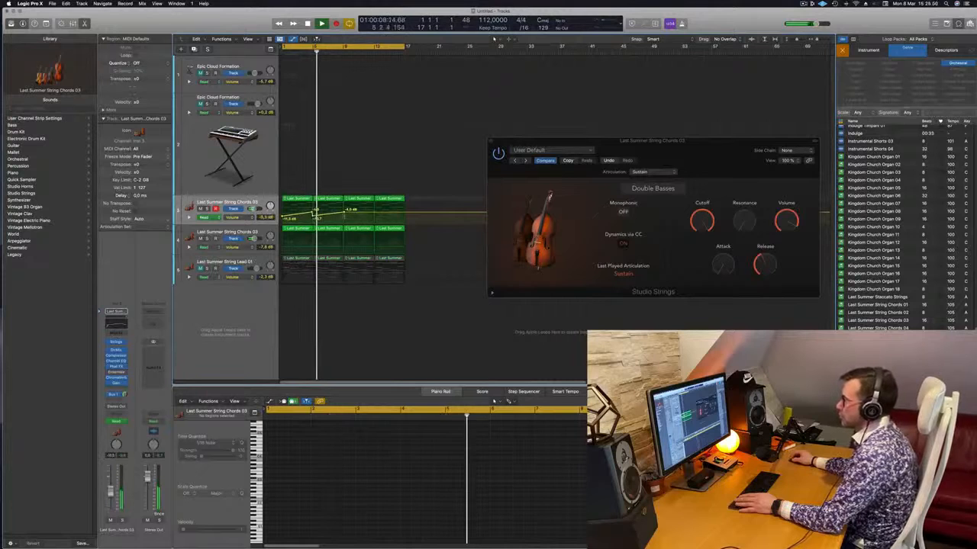
drag(313, 214, 374, 213)
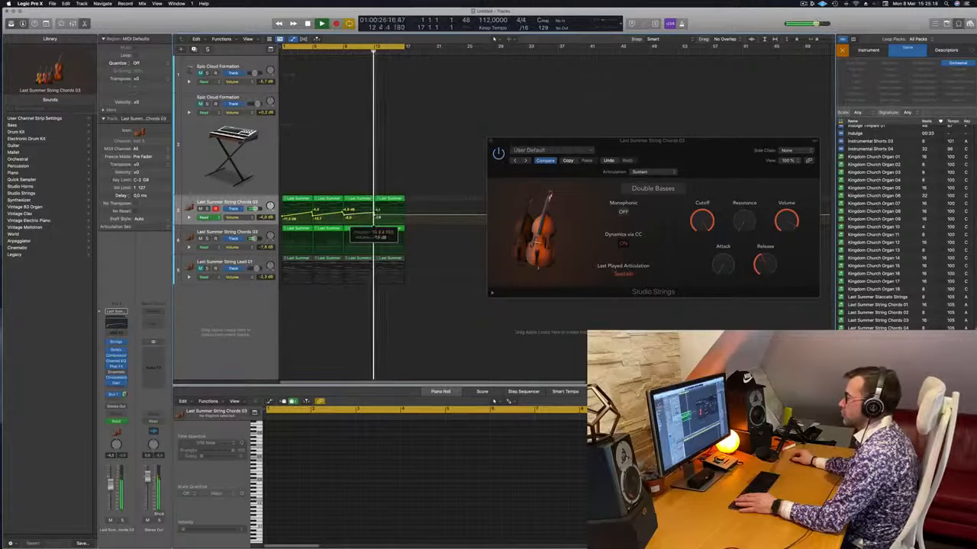
click(403, 213)
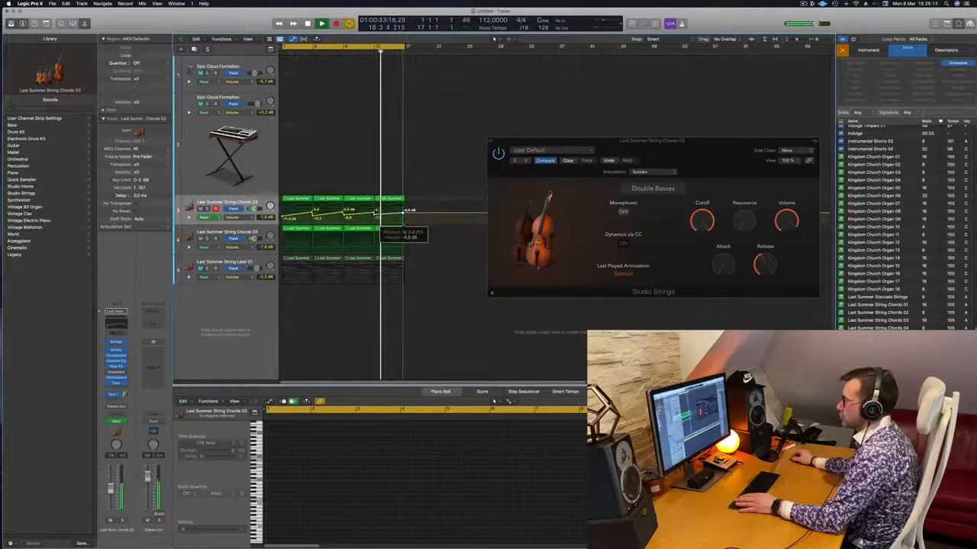
drag(403, 212, 404, 211)
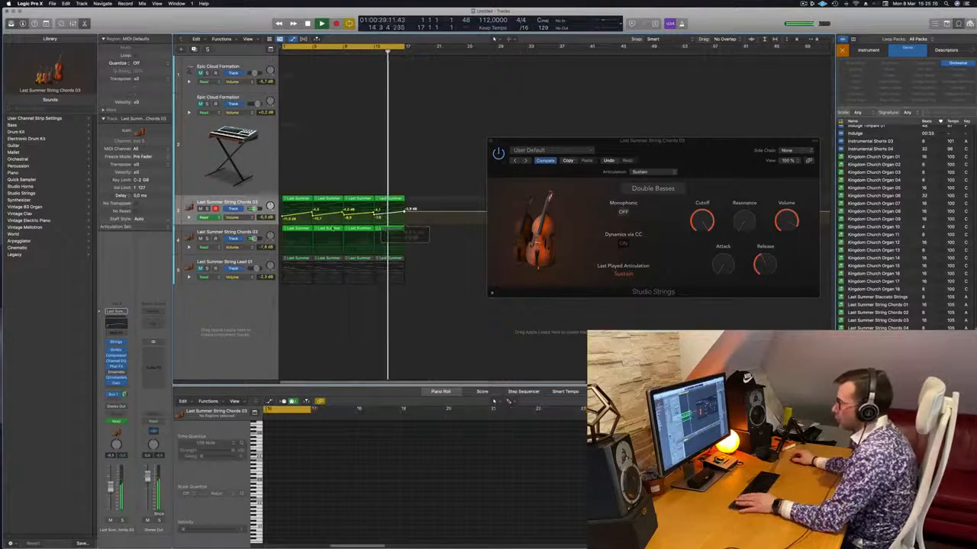
Automate the Double Basses track with one gradual volume rise from about -10.7 dB at bar 1 until bar 17
click(287, 243)
drag(282, 243, 283, 246)
click(402, 249)
drag(402, 249, 402, 241)
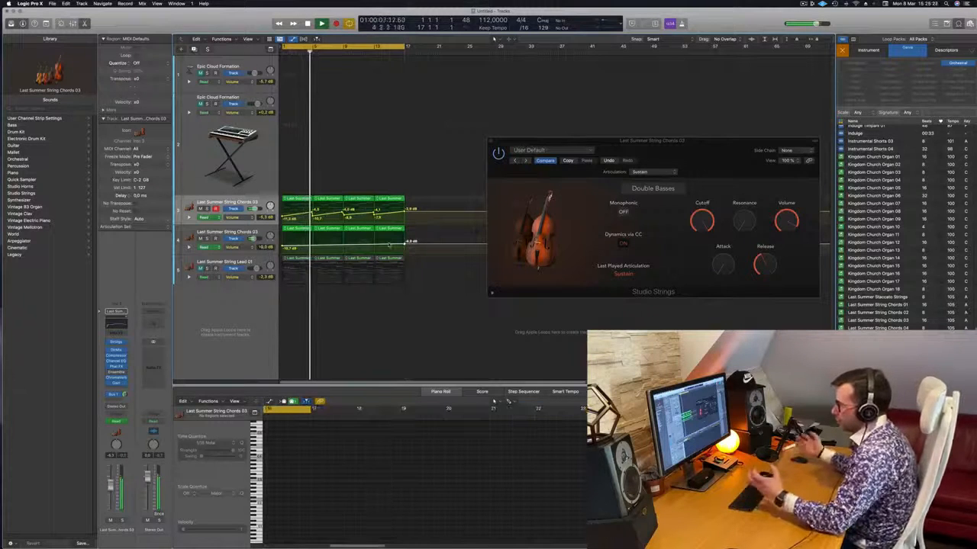
Copy the first region of the upper string chords track, with its volume automation, onto the second Epic Cloud Formation track
drag(677, 160, 678, 163)
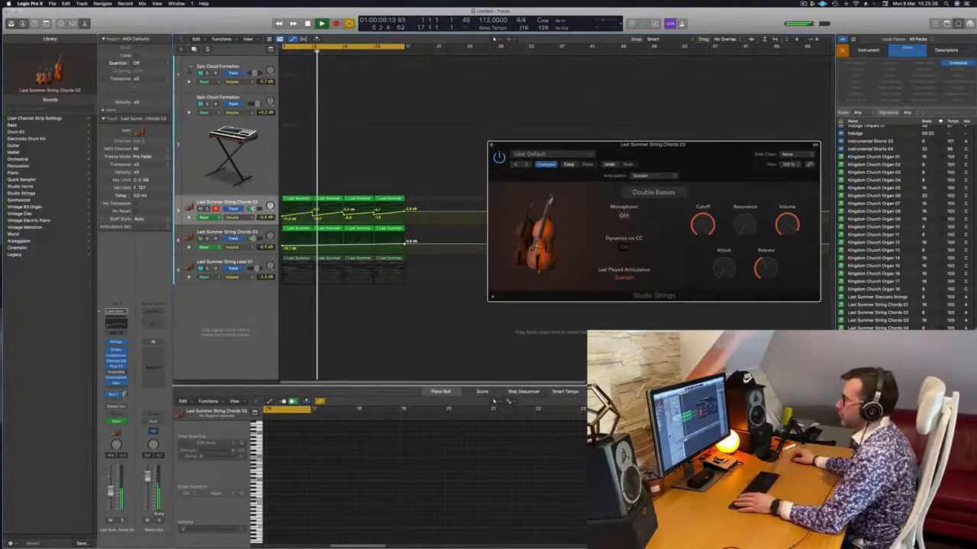
click(242, 234)
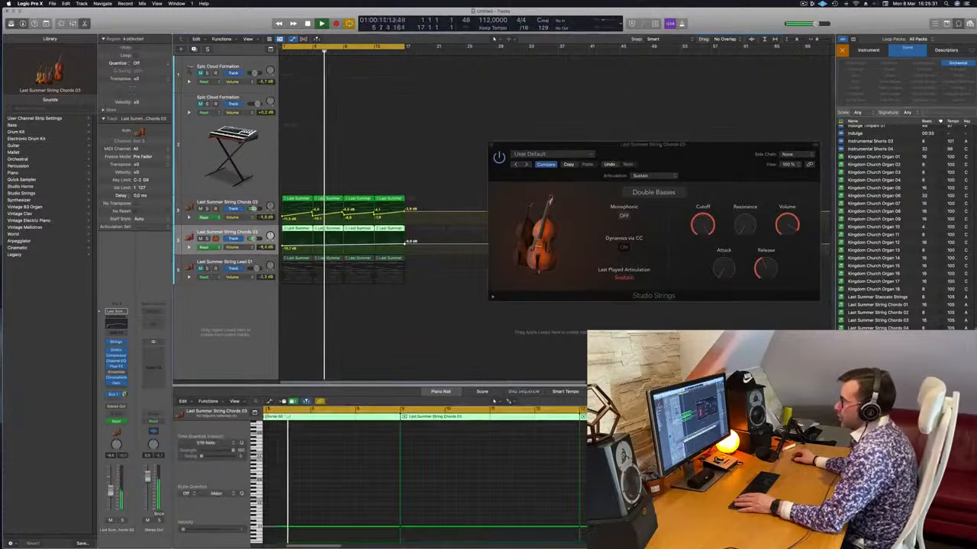
key(Up)
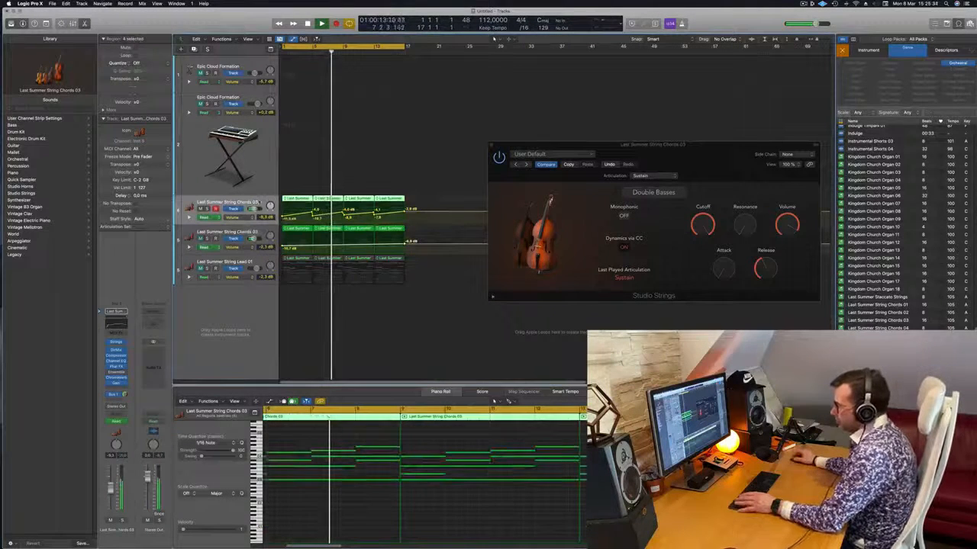
scroll(298, 422, left, 5)
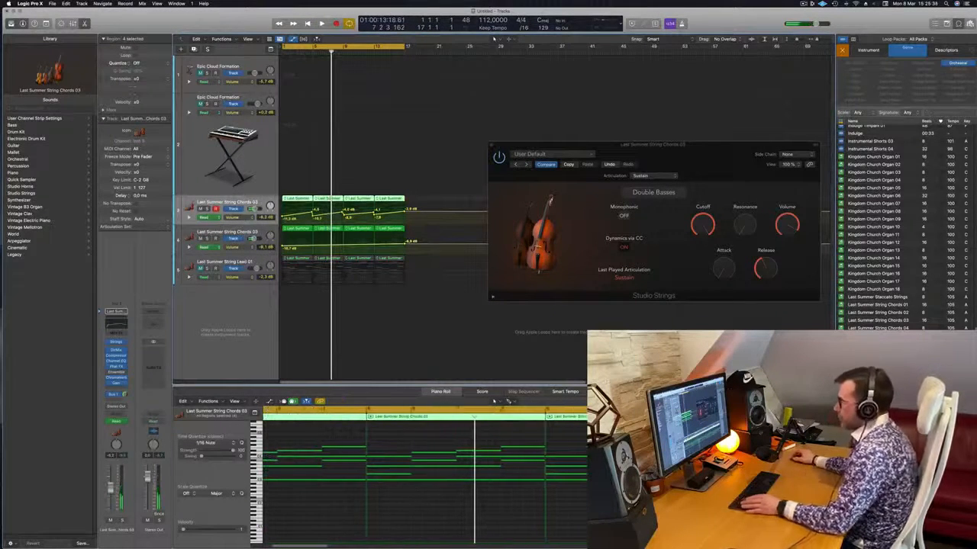
click(296, 198)
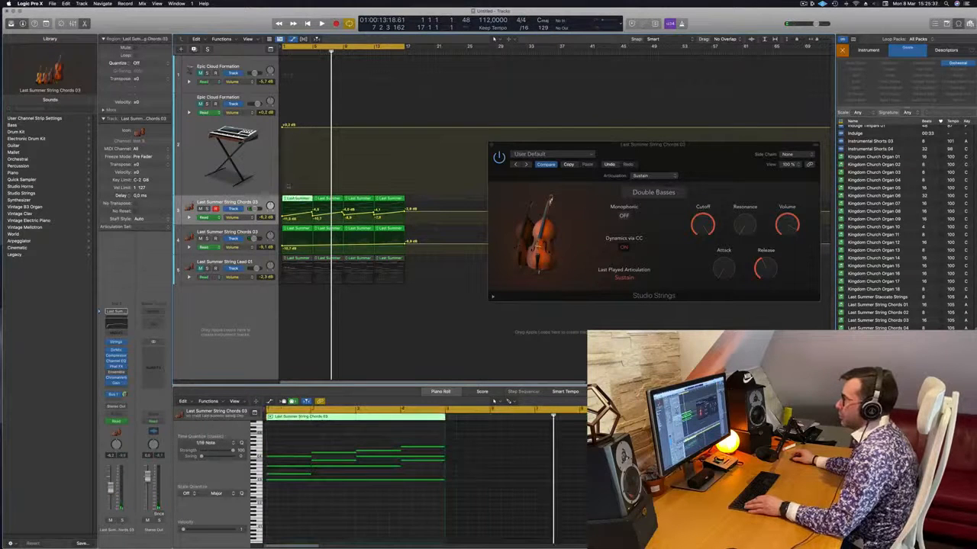
alt+drag(296, 198, 297, 137)
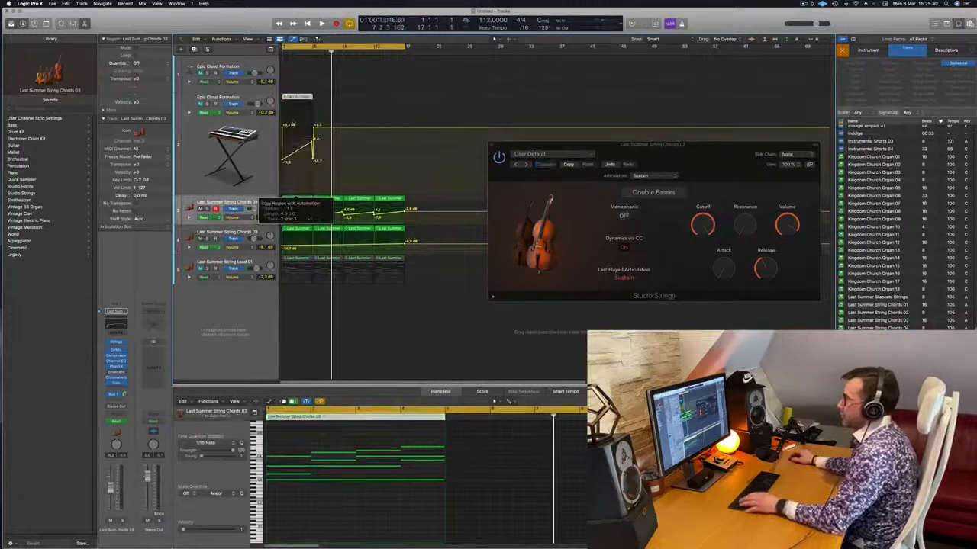
Keep only the highest notes of the chords in the copied string region and transpose them down several octaves
key(super+a)
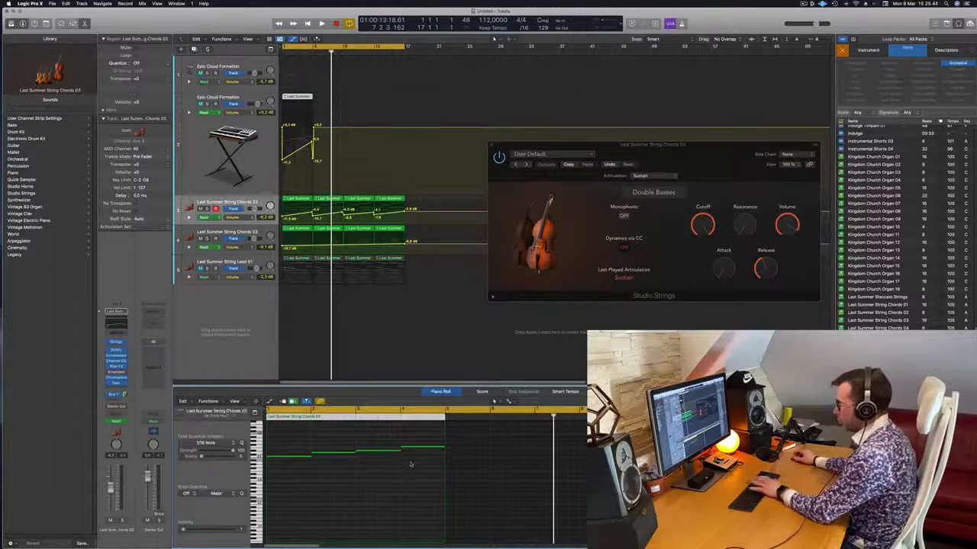
drag(295, 448, 423, 482)
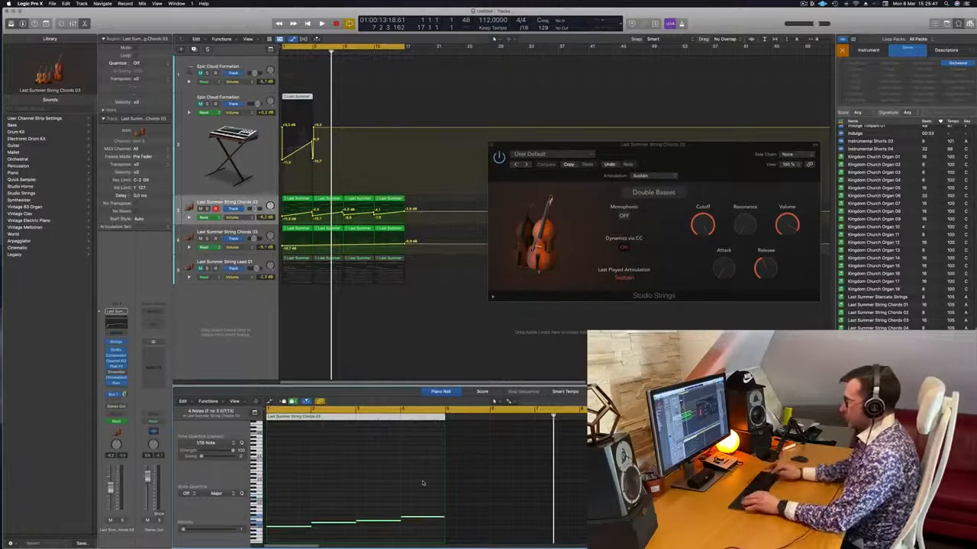
Delete the volume automation from the second Epic Cloud Formation track, then unmute its copied region and start playback
key(ctrl+super+BackSpace)
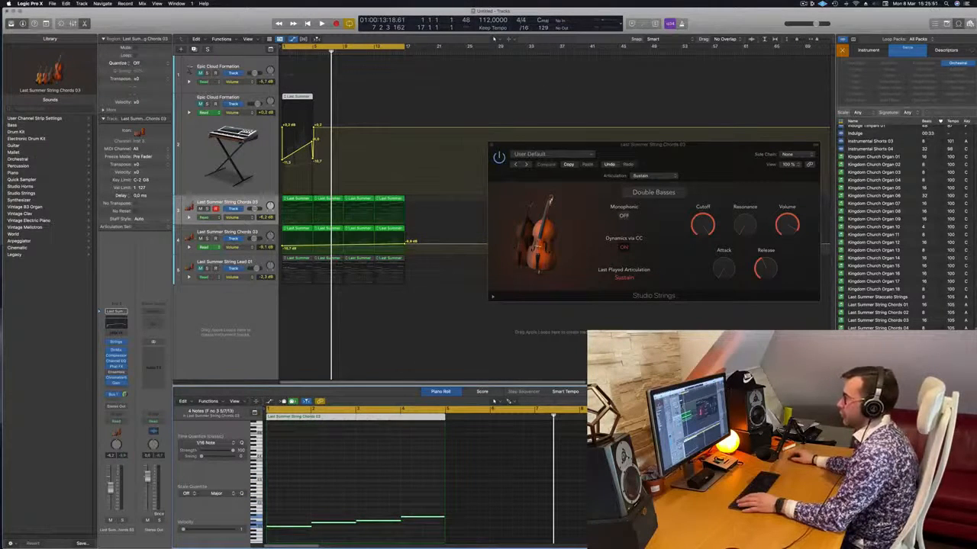
key(super+z)
click(193, 162)
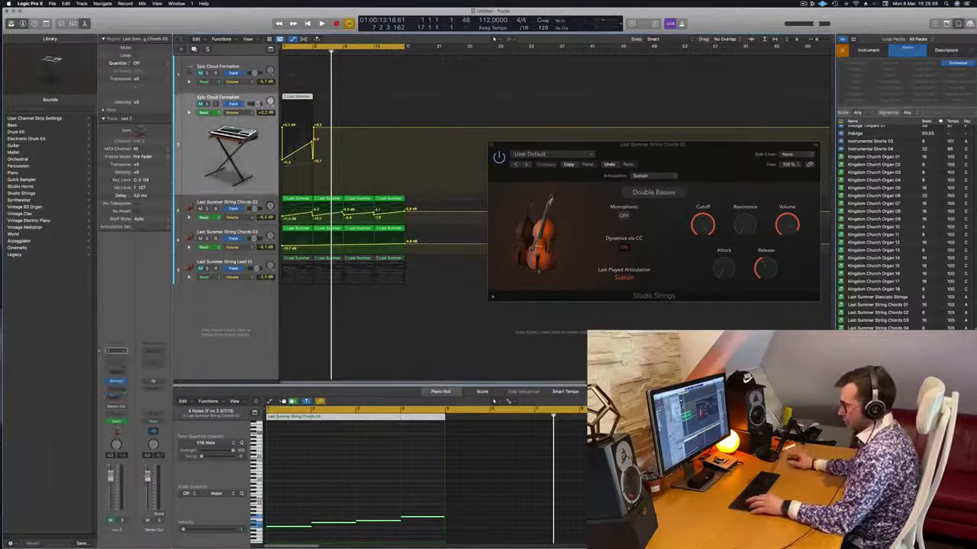
key(ctrl+super+BackSpace)
key(space)
key(m)
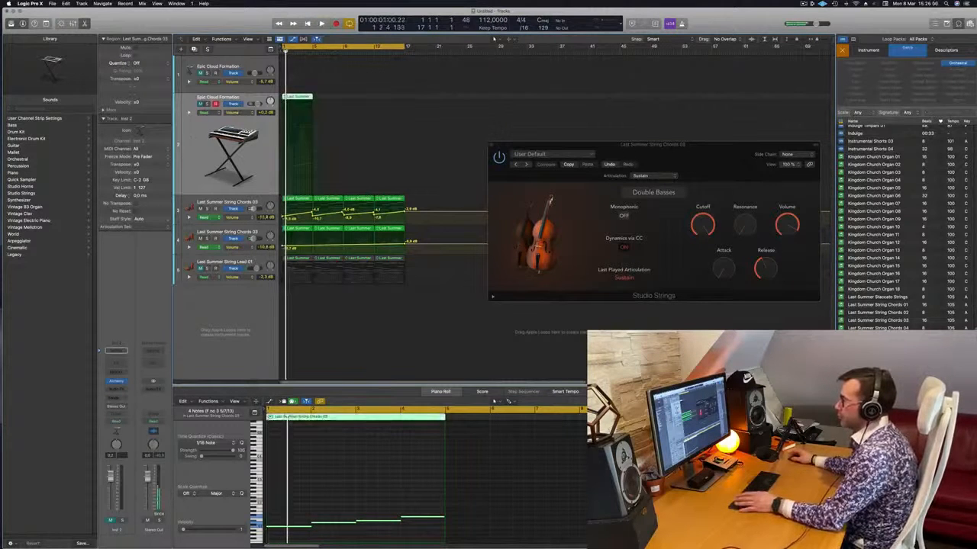
Open the second track's Alchemy synth, list presets of all categories by highest rating and load Perfect Pad 01
click(117, 382)
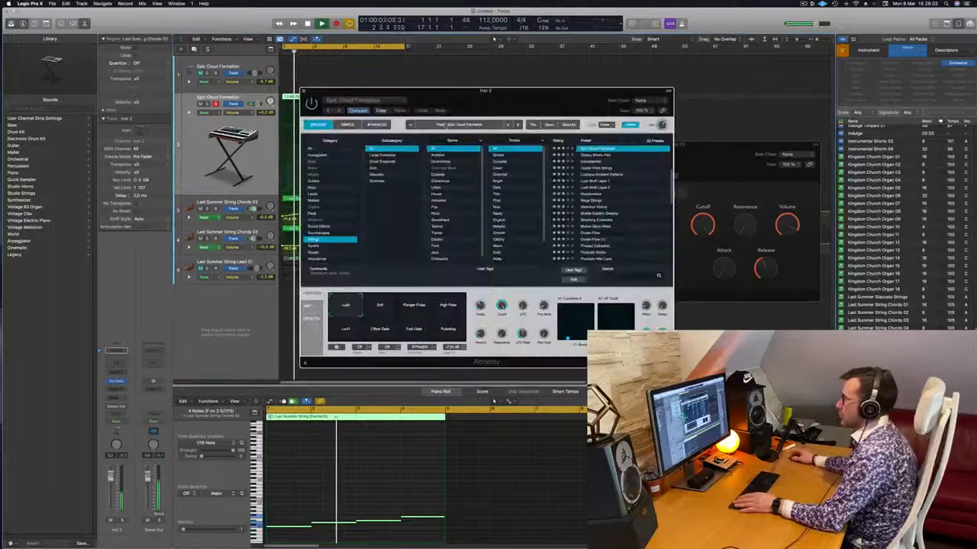
click(558, 141)
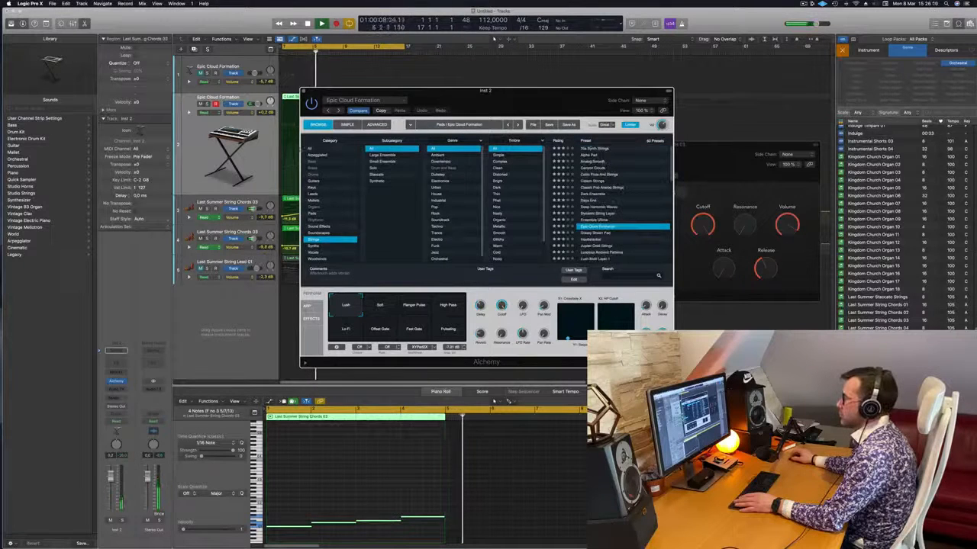
click(321, 149)
click(566, 142)
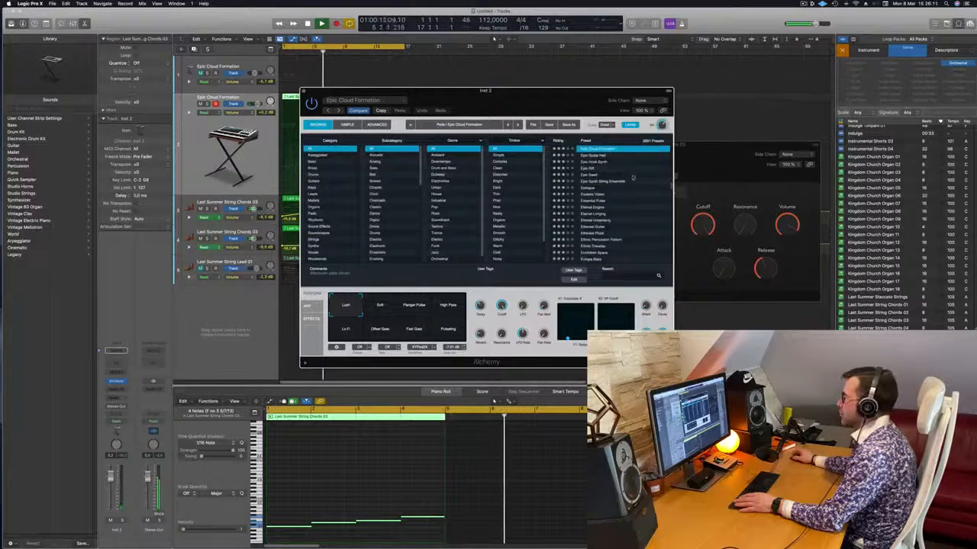
scroll(673, 177, up, 5)
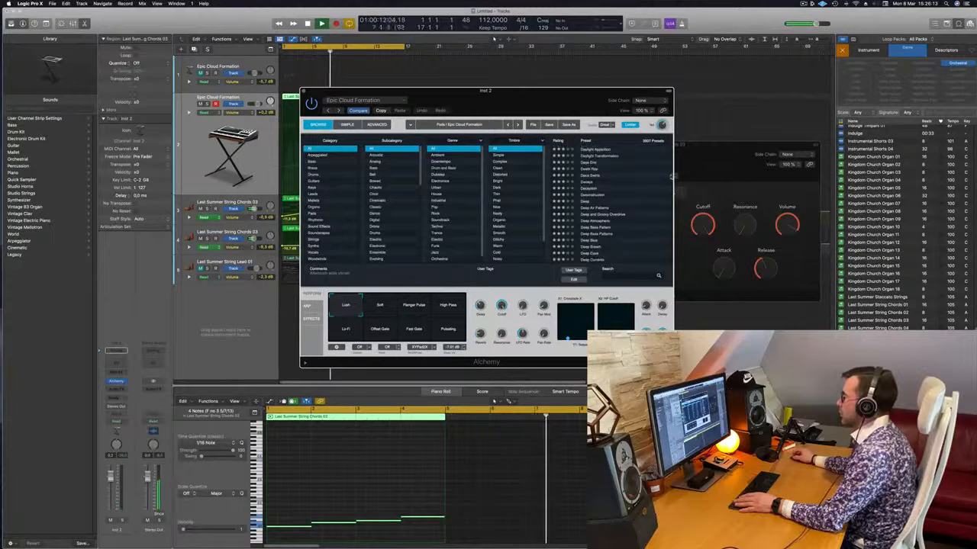
drag(672, 177, 673, 127)
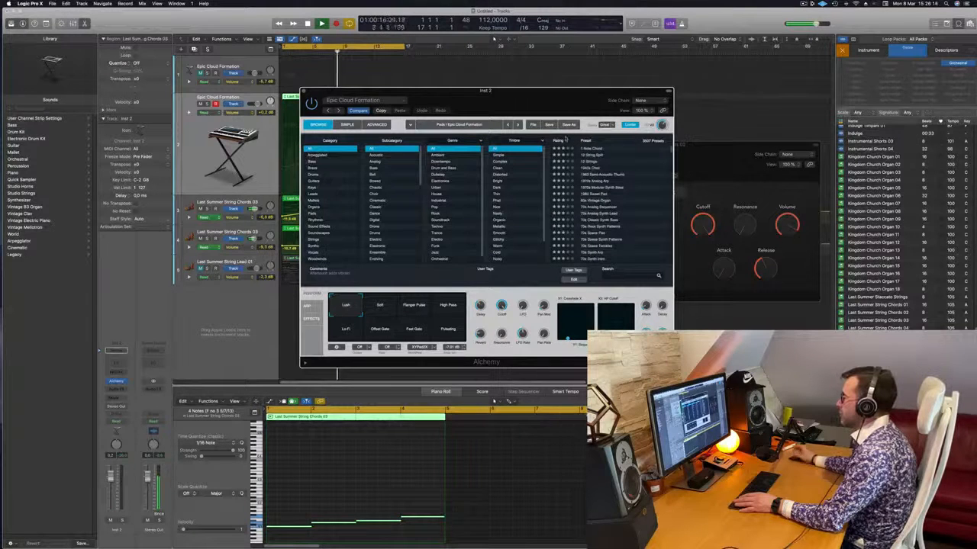
scroll(672, 178, down, 5)
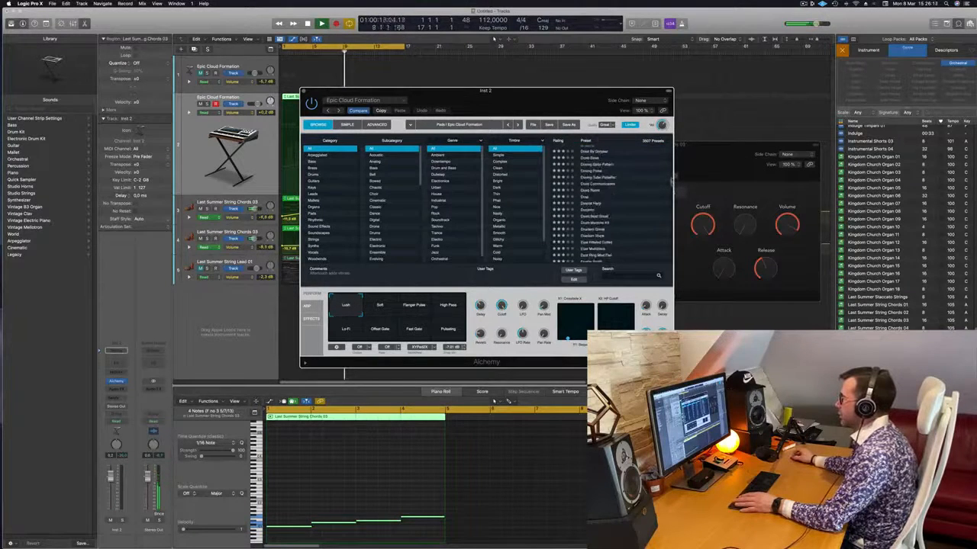
scroll(671, 177, up, 5)
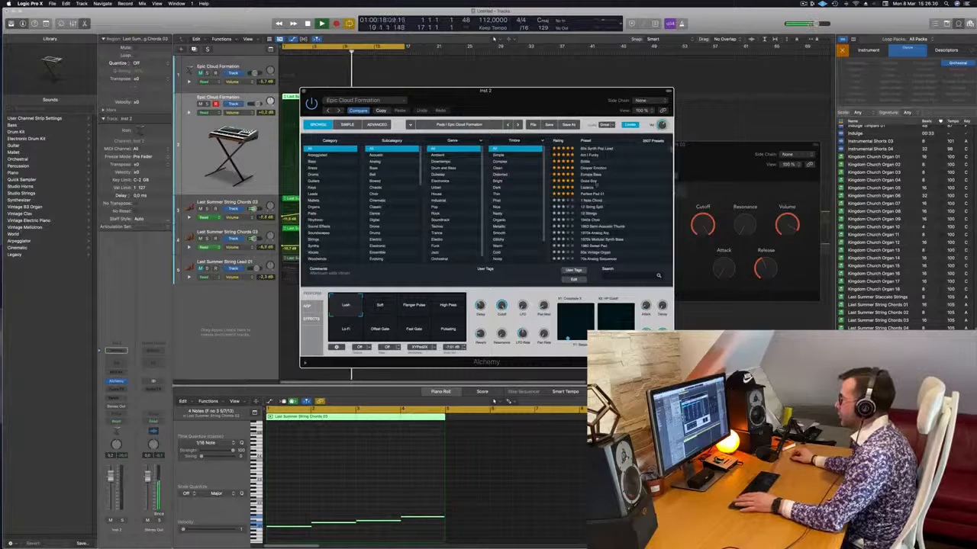
drag(577, 106, 709, 107)
key(Return)
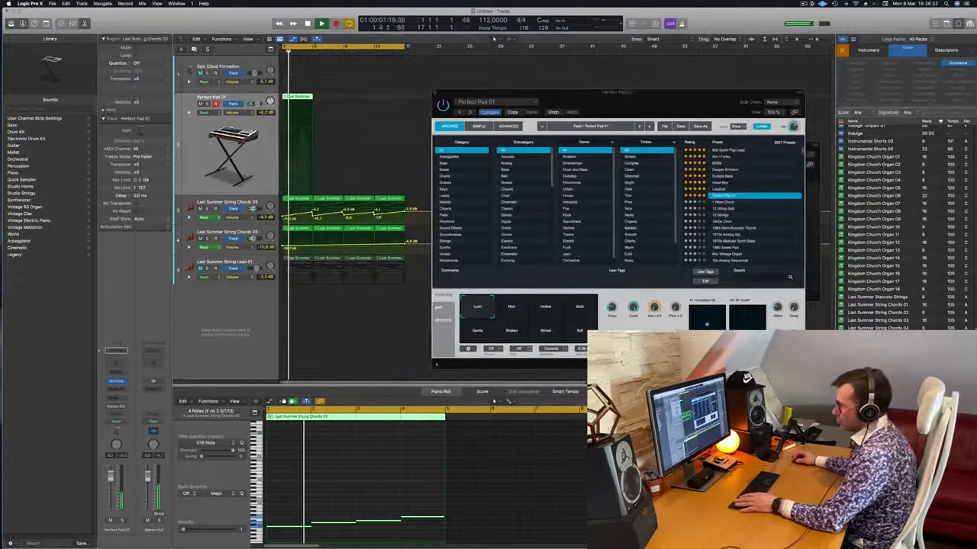
Solo the track and audition Perfect Pad 01's Bold, Hollow and Rich variations, plus the Good Boy and Europa Bass presets
key(s)
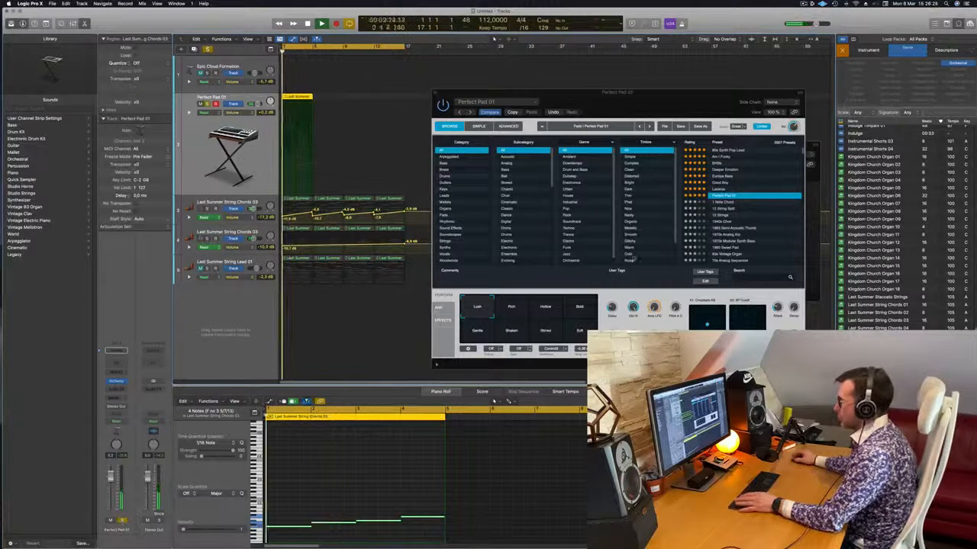
click(580, 309)
click(543, 310)
click(511, 308)
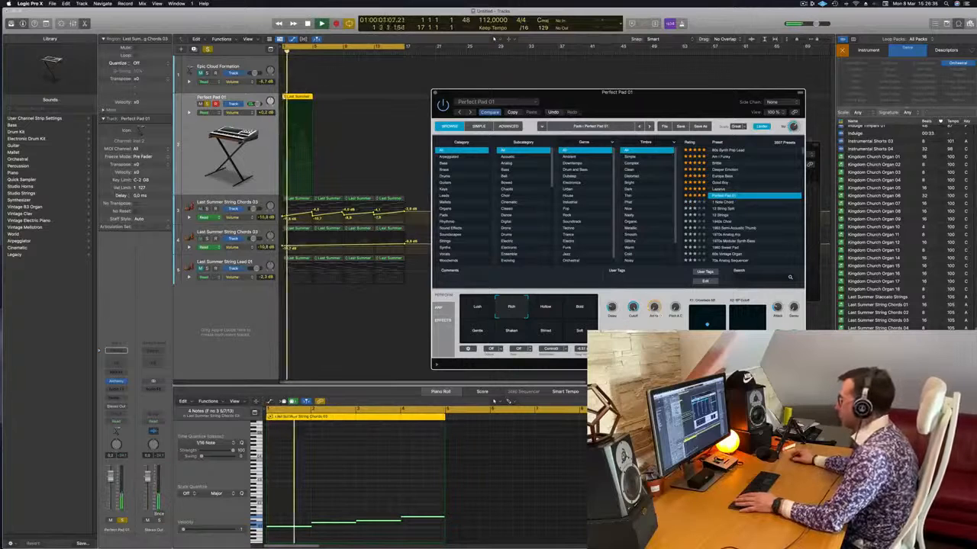
click(719, 183)
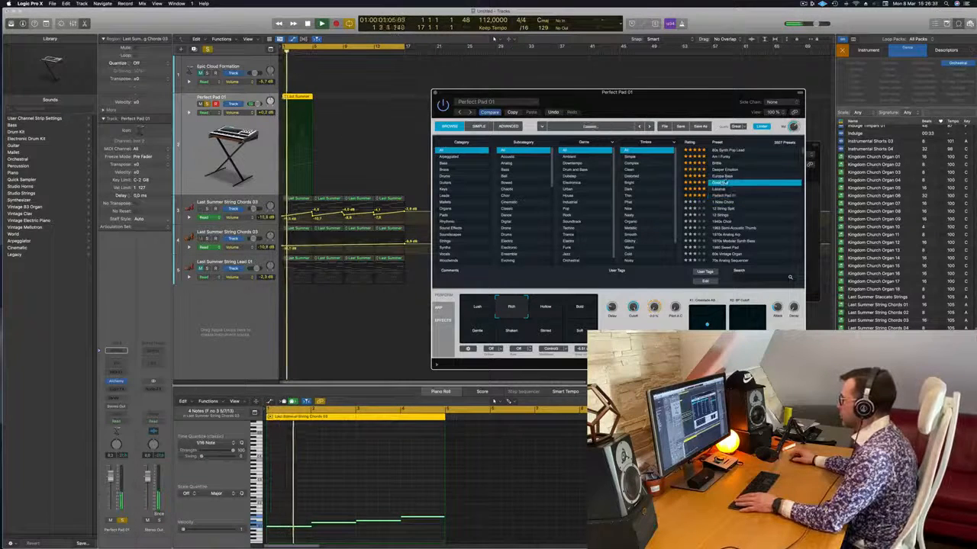
click(721, 176)
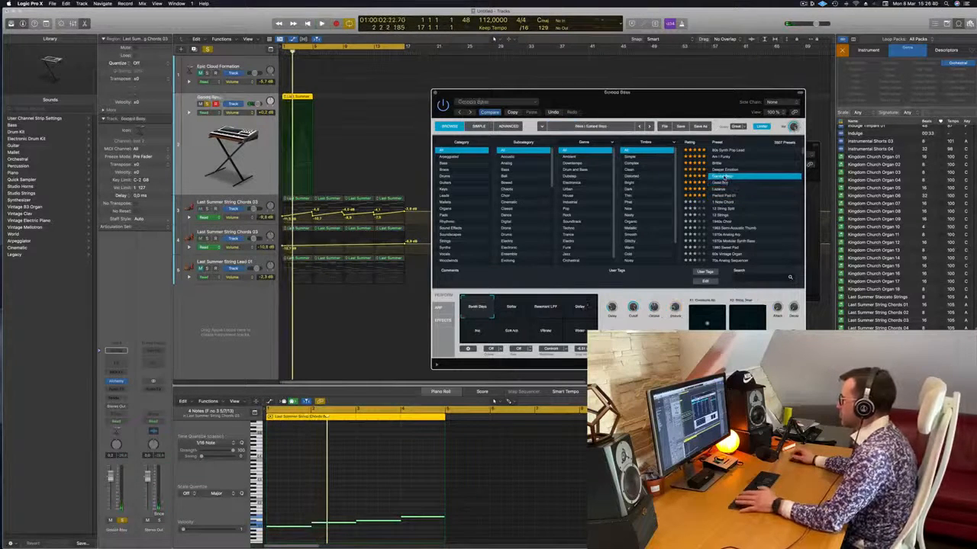
Filter the Alchemy presets to the Bass category and audition 808 Mutation Bass, 80s Electro Bass and 80s FM Bass Attack
click(442, 163)
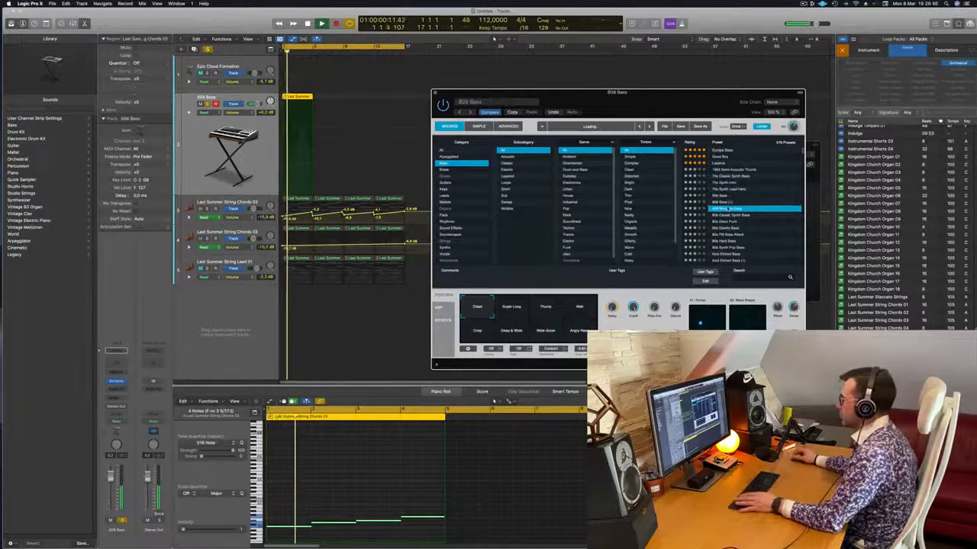
click(386, 476)
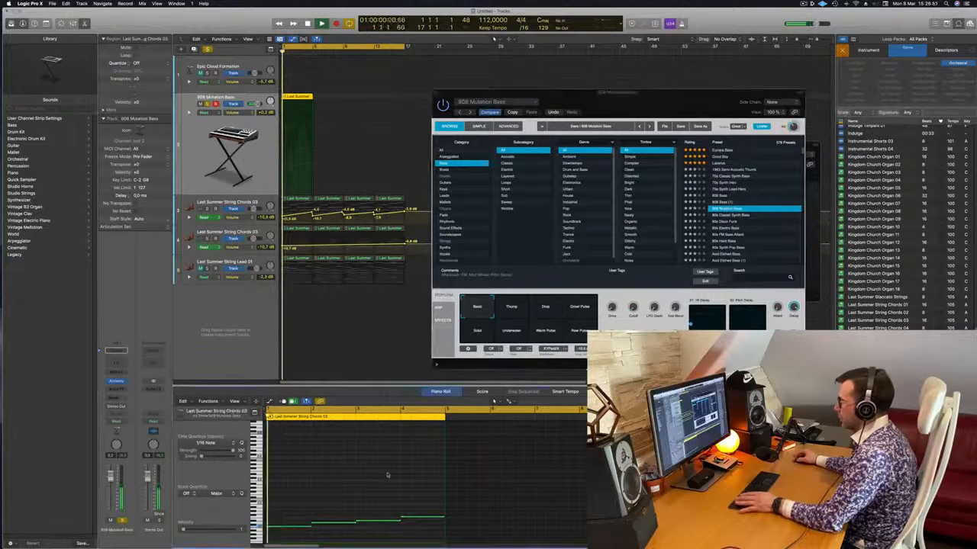
click(735, 229)
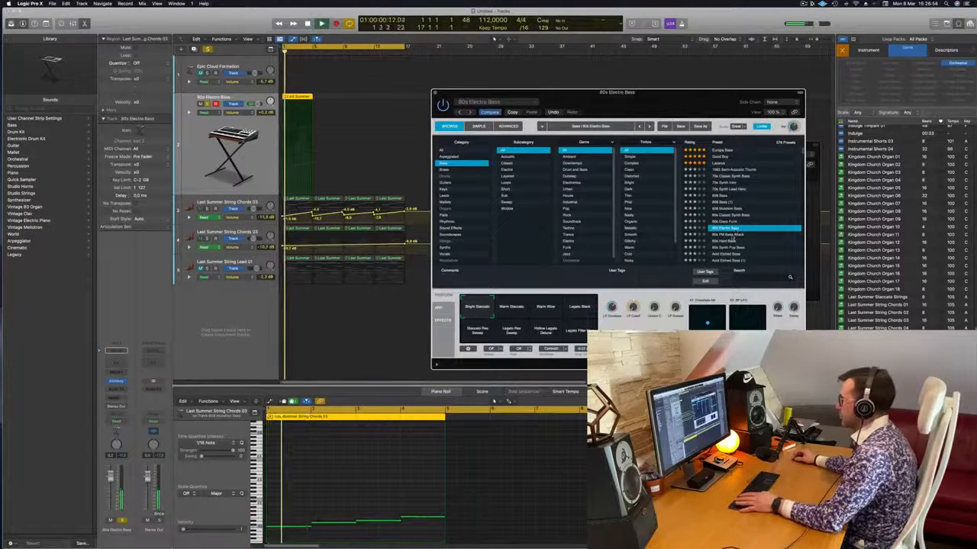
click(734, 234)
scroll(763, 221, down, 3)
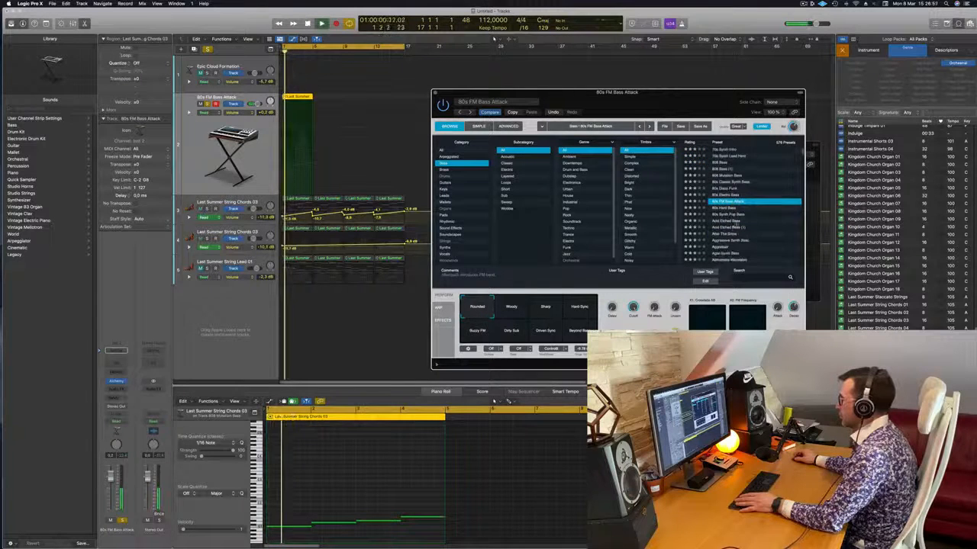
Audition the bass presets Acid Etched Bass (1), Aggressor, Analog Bounce, Analog Dark Decay and Analog Saw Punch
click(735, 227)
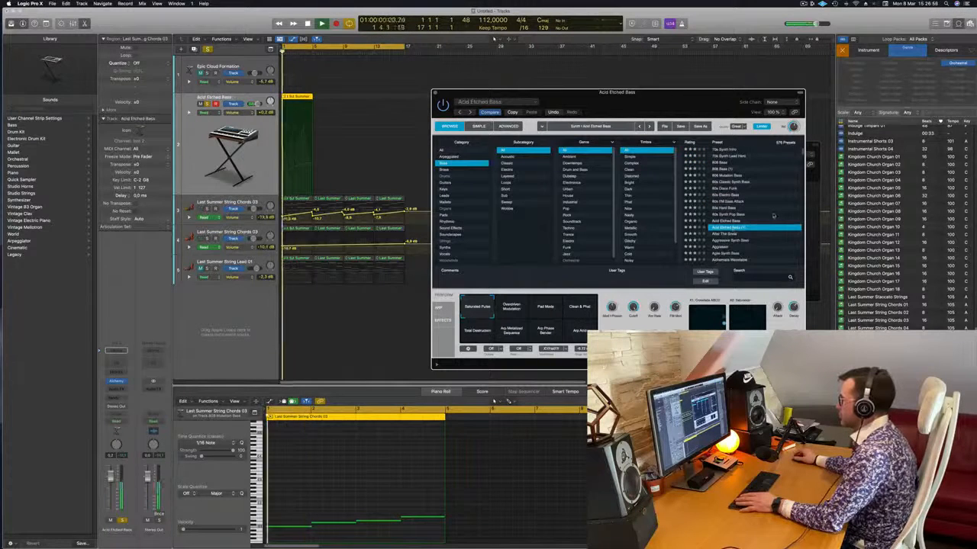
scroll(771, 216, down, 3)
click(732, 212)
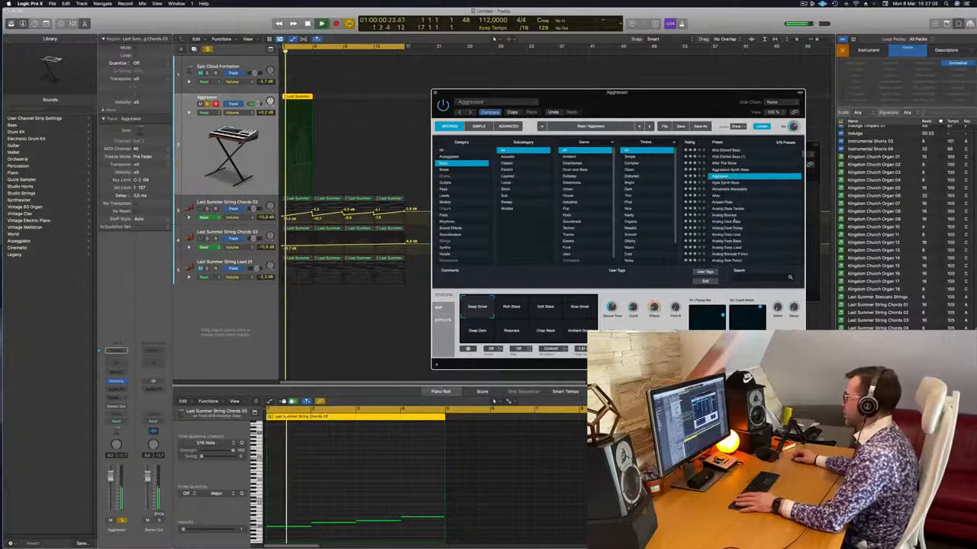
click(729, 216)
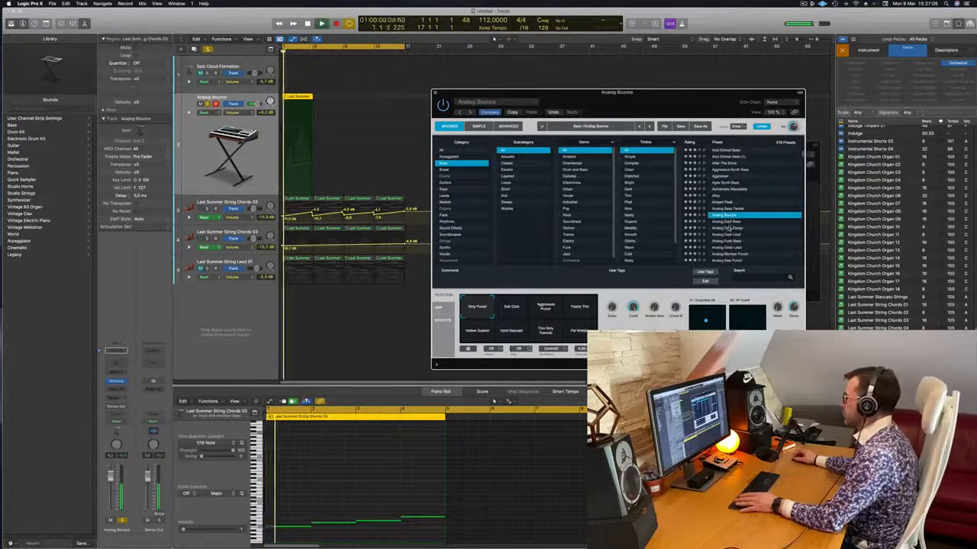
click(755, 229)
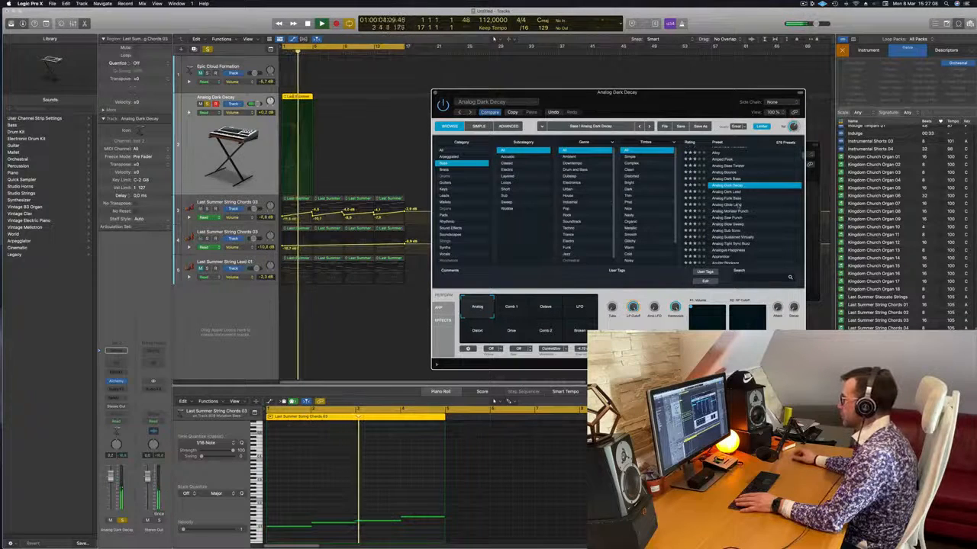
click(729, 218)
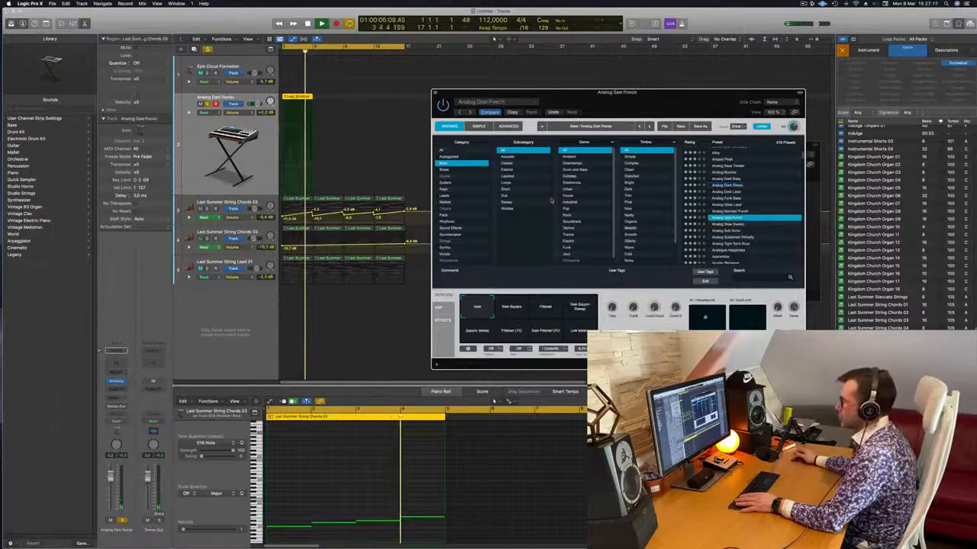
Narrow the bass presets to the Acoustic subcategory and audition Semi-Acoustic Doubled, Semi-Acoustic Short and Synth Double Bass
click(510, 158)
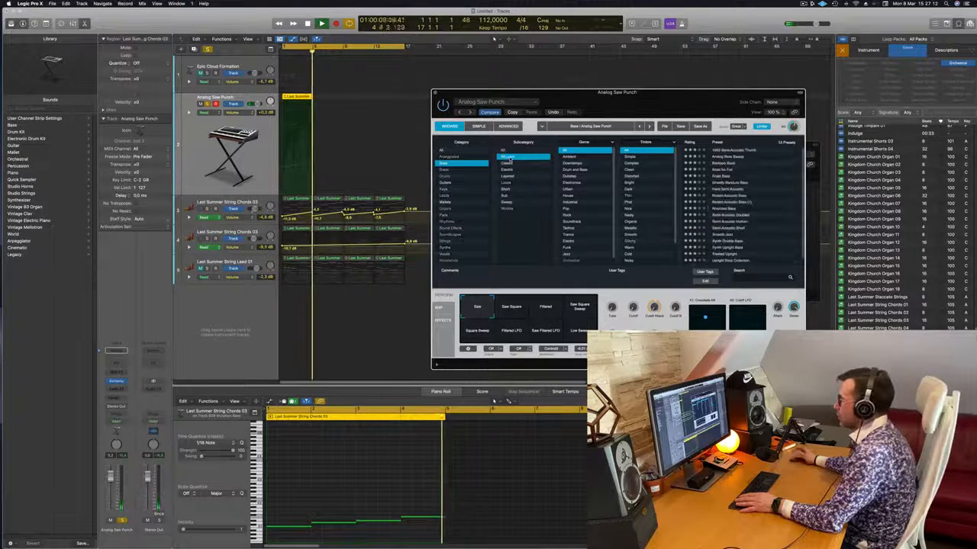
click(755, 214)
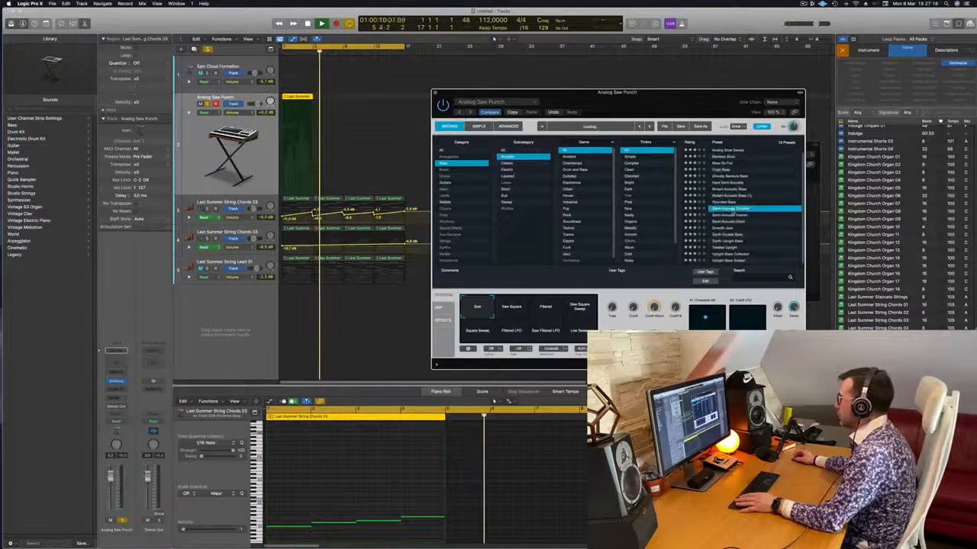
key(Return)
key(space)
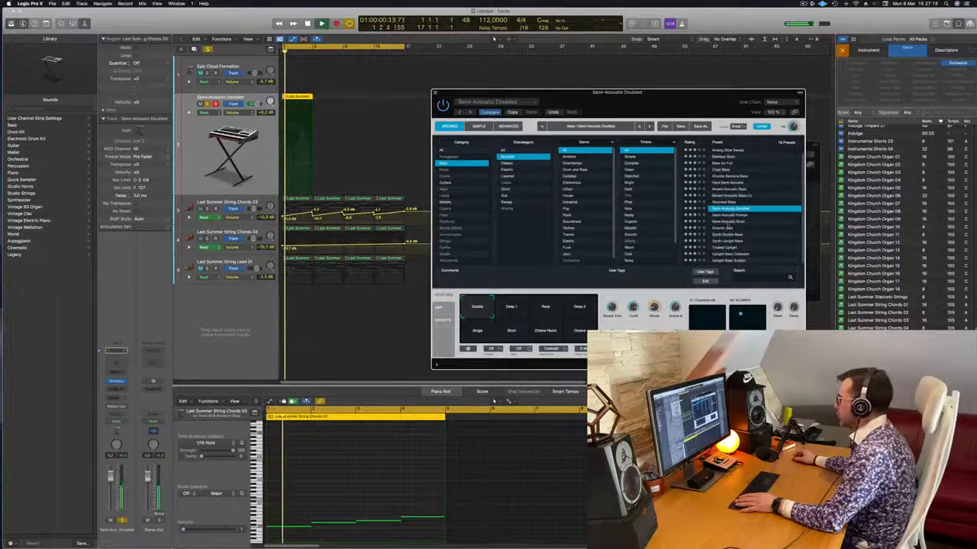
key(Down)
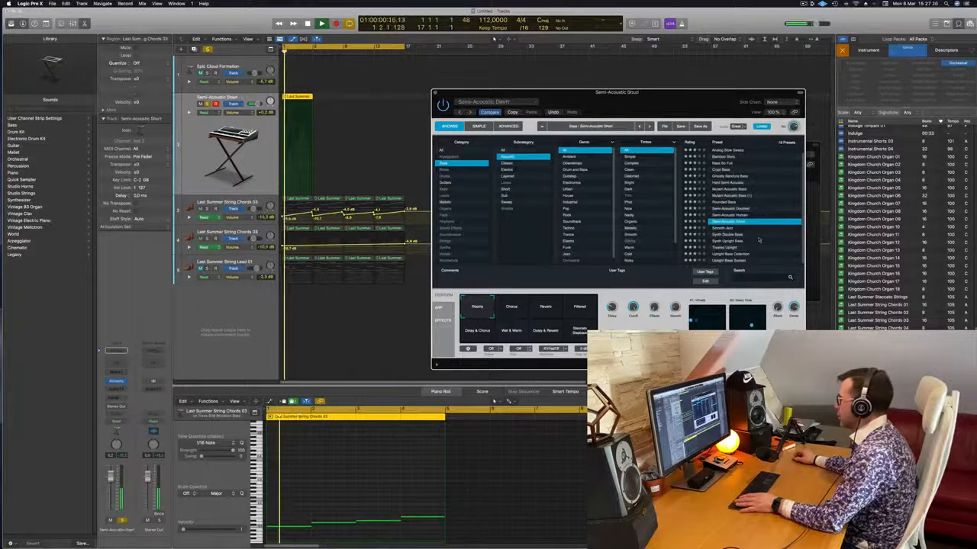
click(730, 235)
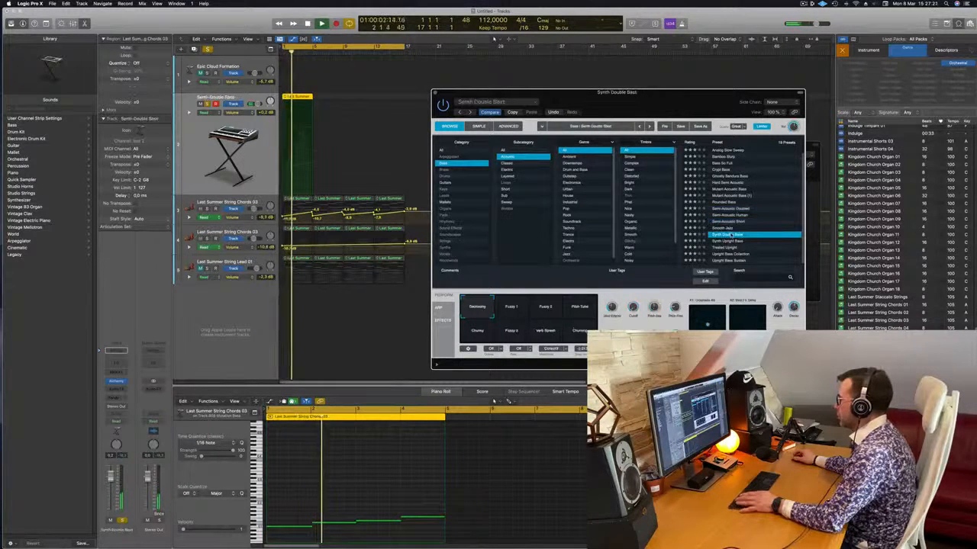
Transpose all four notes of the soloed bass region up two octaves
drag(301, 504, 490, 542)
key(alt+shift+Up)
key(alt+shift+Up)
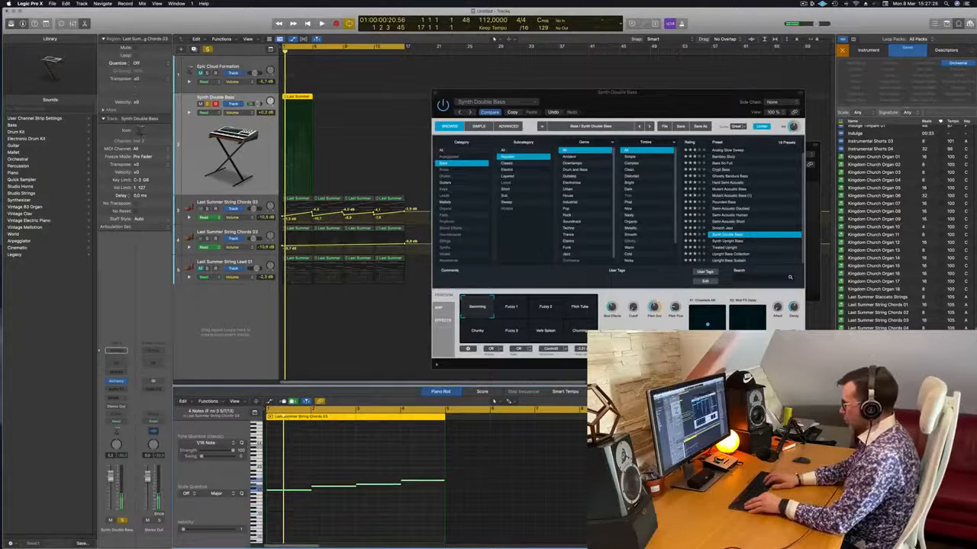
Audition the Twisted Upright preset against the transposed bass line, then load Upright Bass Collection
key(space)
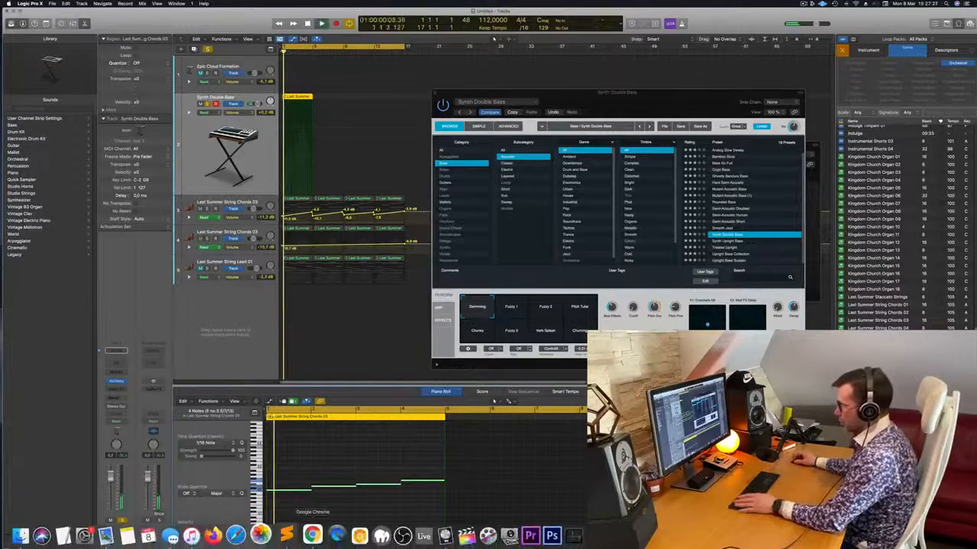
click(726, 248)
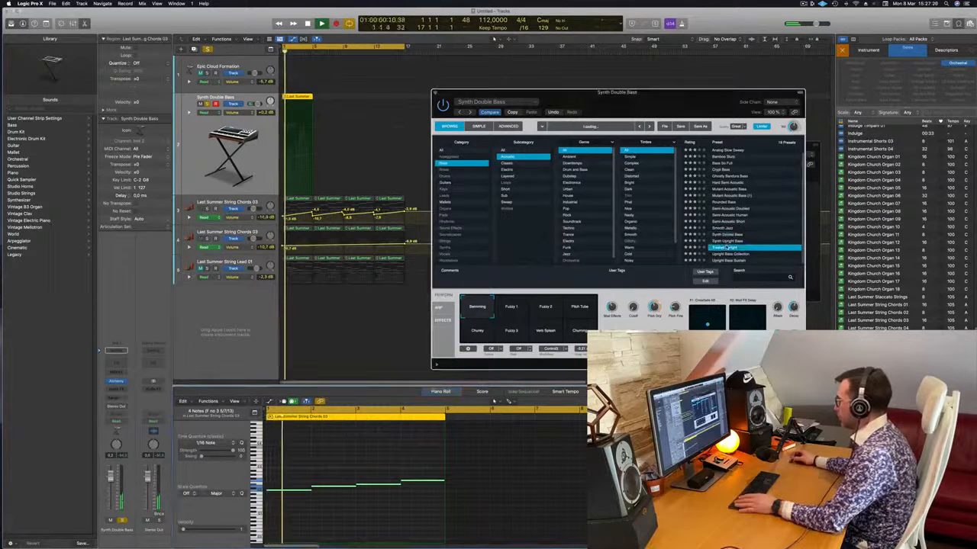
click(734, 254)
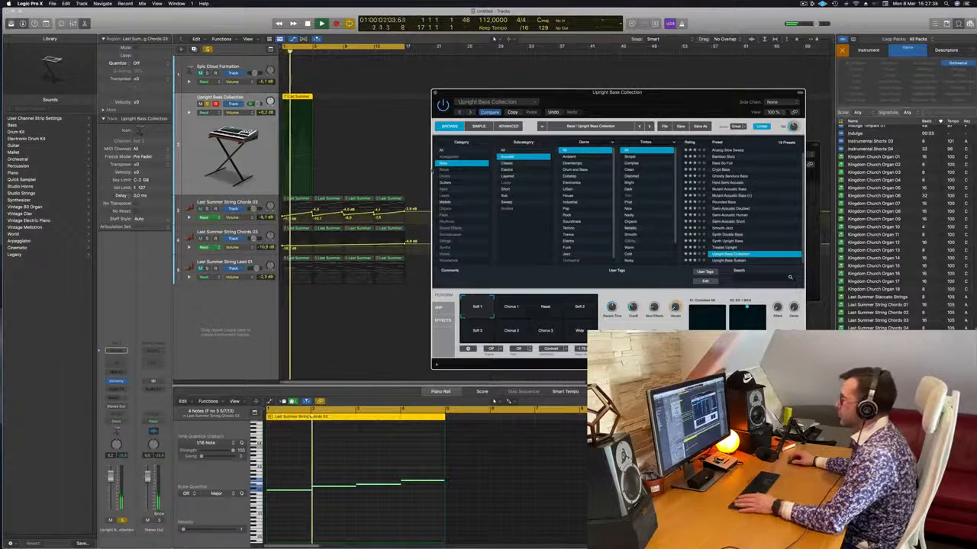
Switch the Alchemy preset browser from the Bass category to Pads and load the Deeper Emotion preset
click(444, 150)
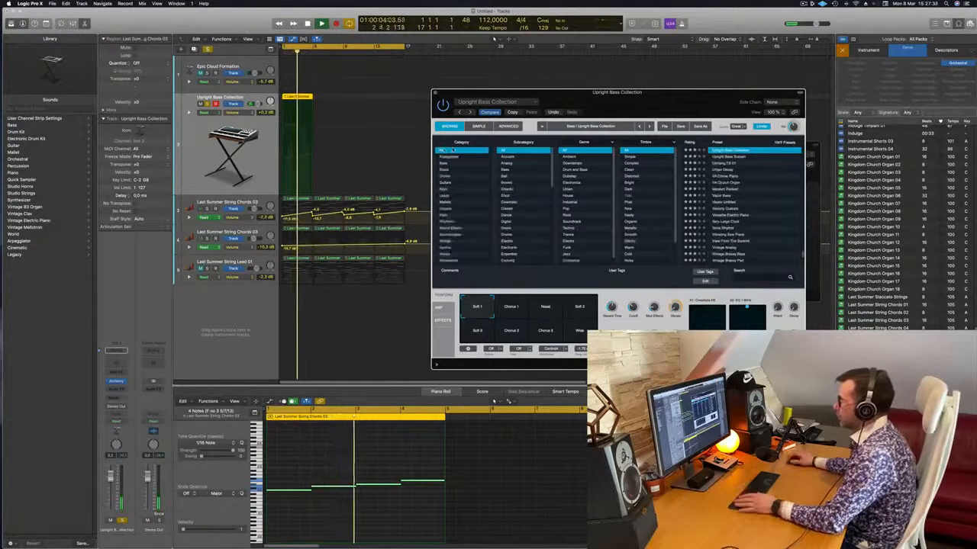
click(458, 215)
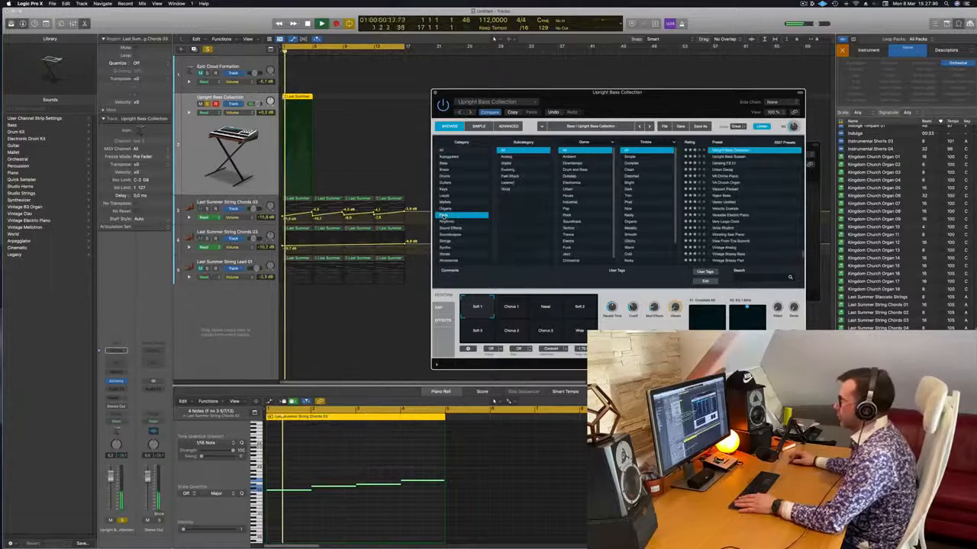
click(726, 151)
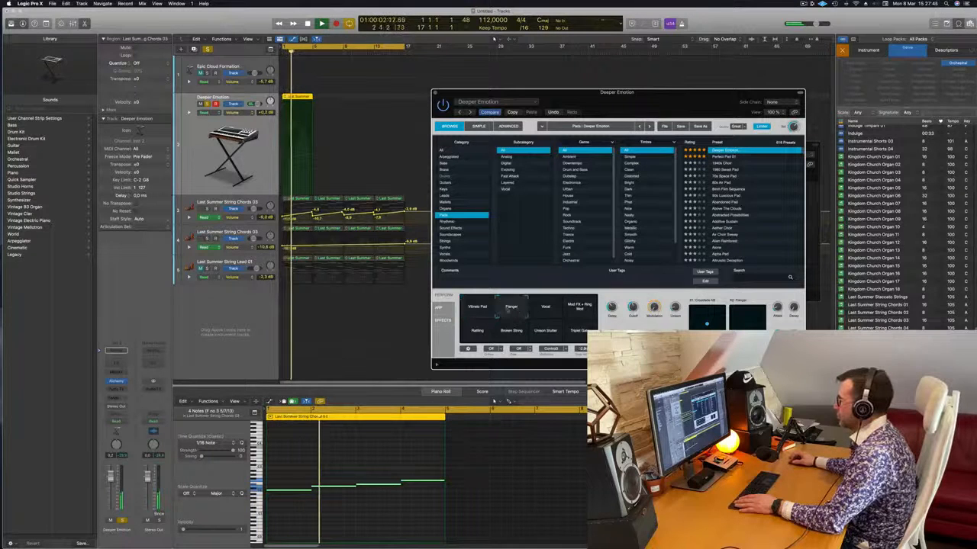
Transpose all four notes of the soloed region down and audition Deeper Emotion's other performance snapshots, including Vocal and Mod FX + Ring Mod
drag(301, 451, 430, 532)
key(Return)
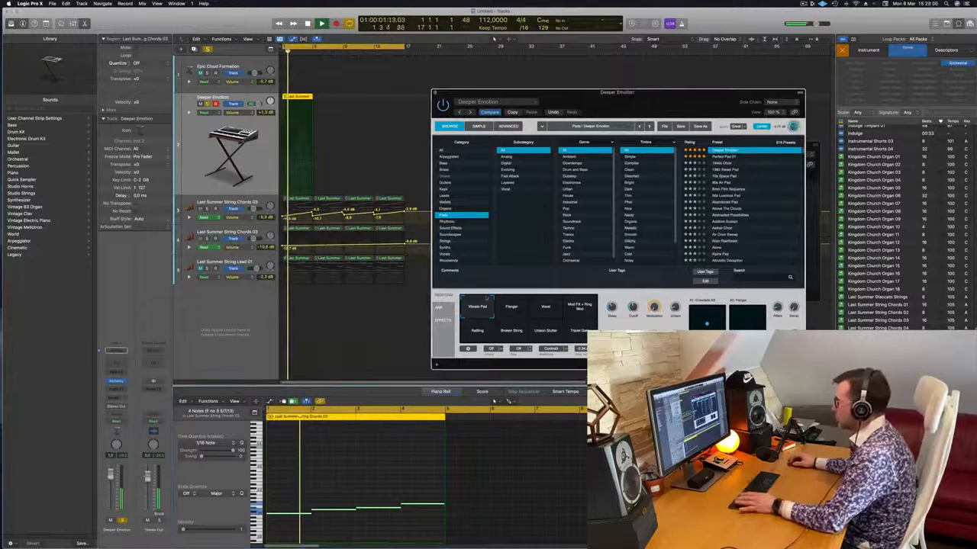
click(548, 312)
click(584, 315)
click(483, 334)
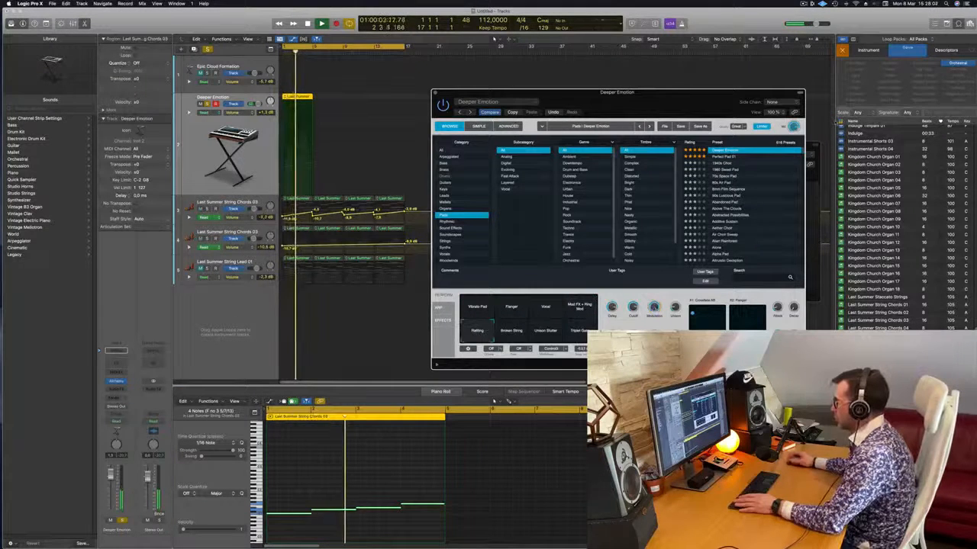
Audition Perfect Pad 01 and Perfect Pad 02 with the presets sorted by name, then load Perfect Pad 03
click(727, 157)
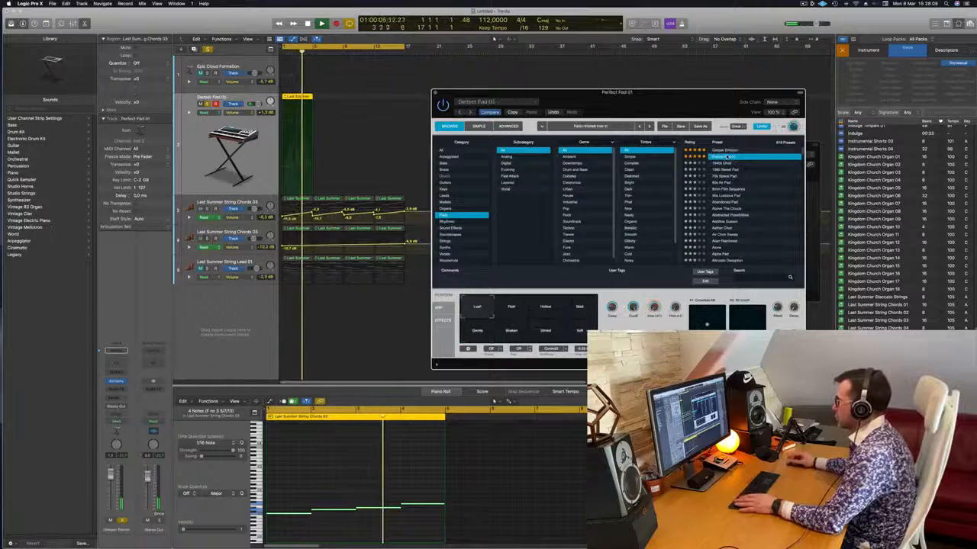
click(721, 142)
click(728, 157)
click(726, 164)
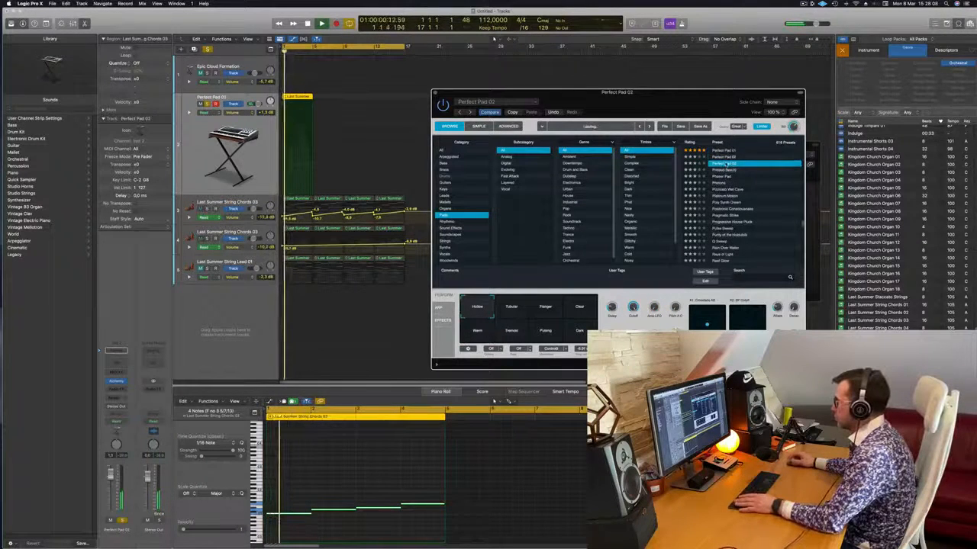
key(space)
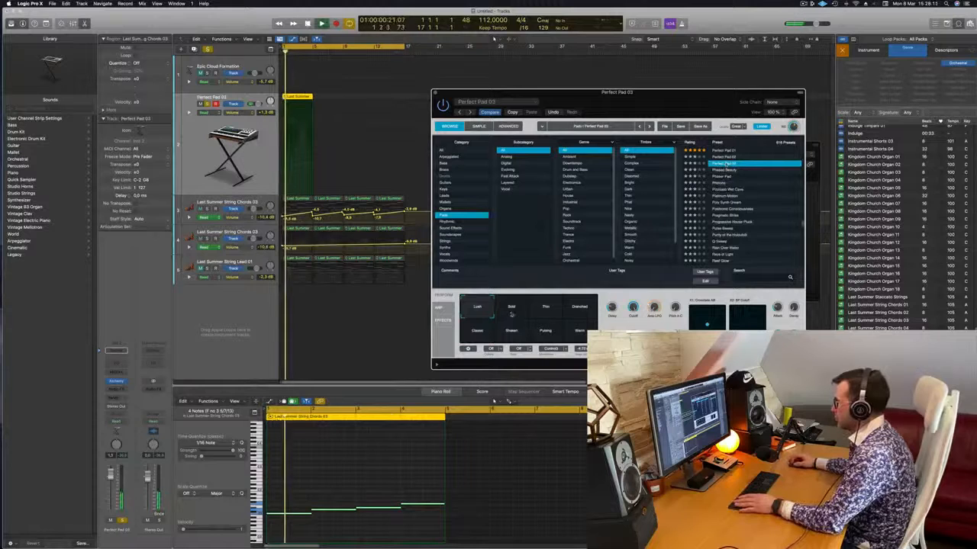
Audition Perfect Pad 03's Bold, Thin and Drenched snapshots against the bass line and settle on Warm
click(511, 310)
click(551, 309)
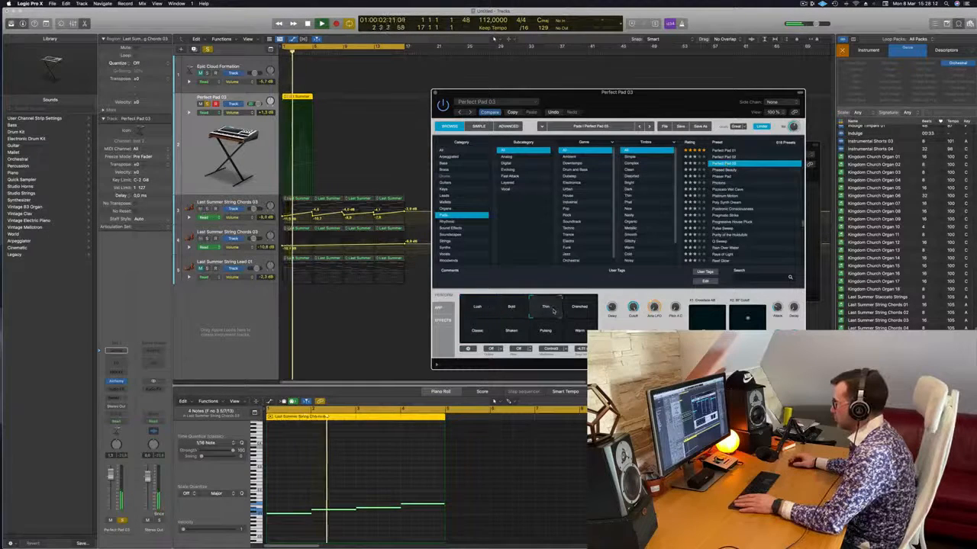
click(586, 316)
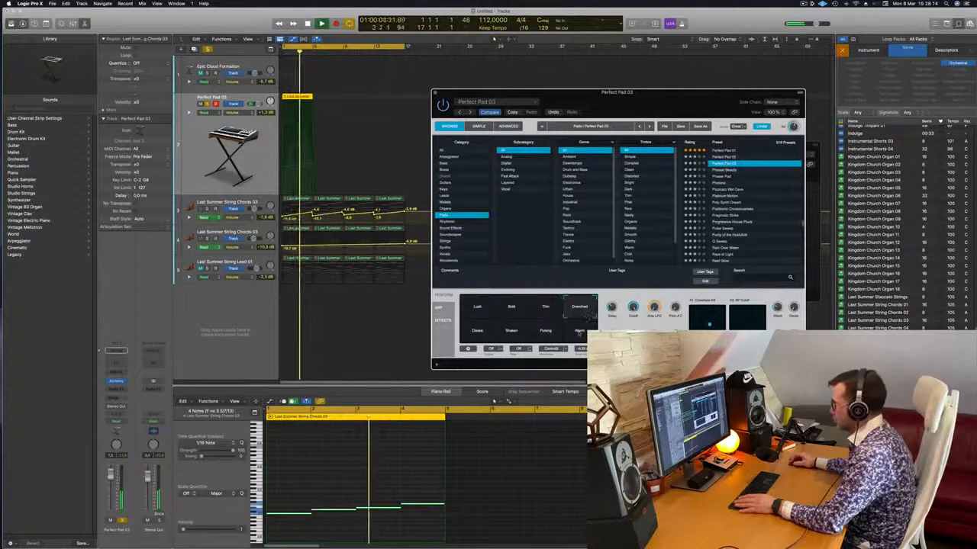
click(579, 334)
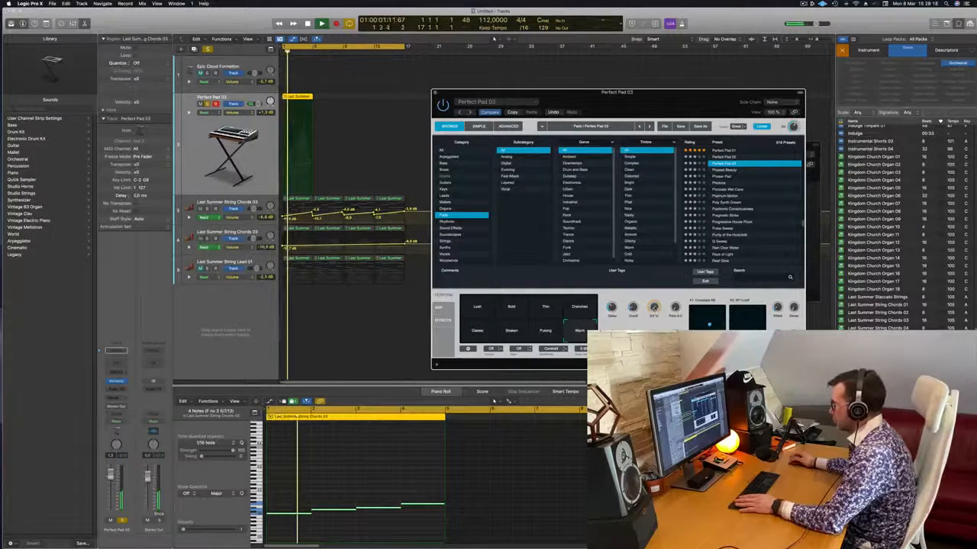
Take the Perfect Pad 03 track out of solo and play it together with the strings, selecting the first String Chords 03 track
click(123, 521)
key(Down)
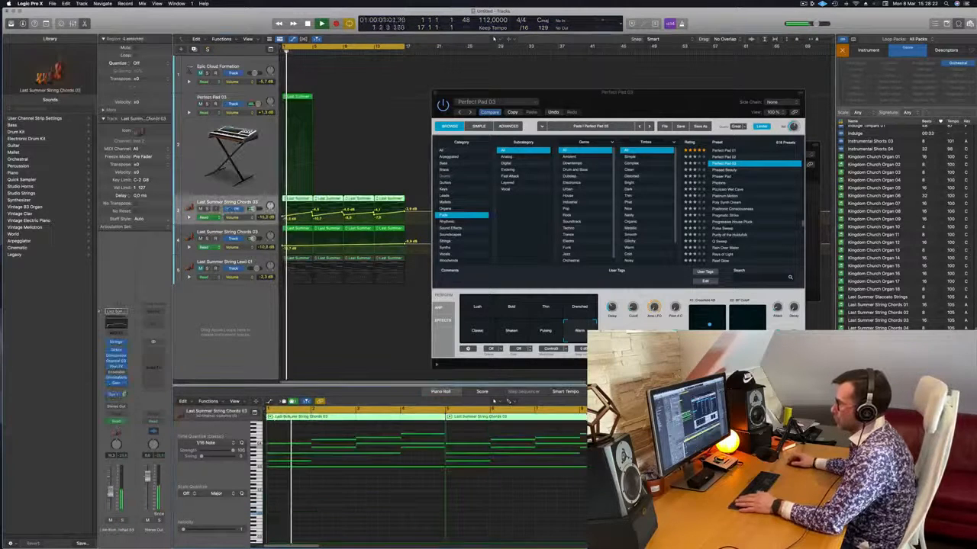
key(space)
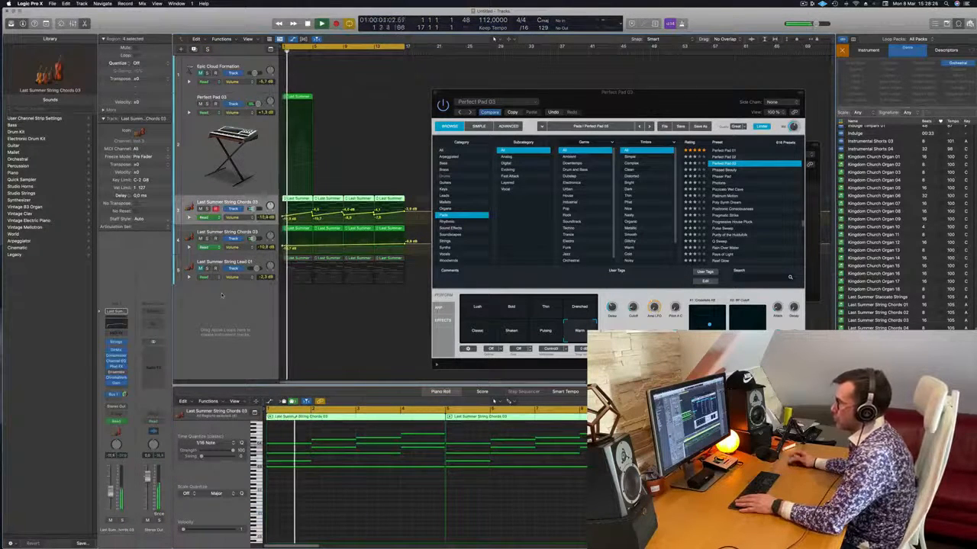
Delete the region on the Perfect Pad 03 track and close the open Alchemy and Studio Strings instrument windows
drag(571, 101, 569, 172)
click(320, 91)
key(BackSpace)
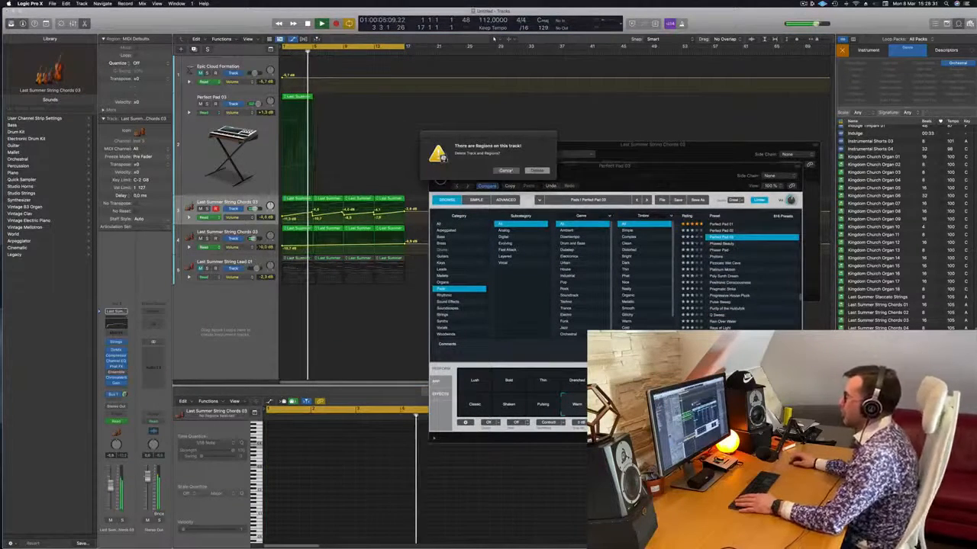
click(536, 171)
click(294, 97)
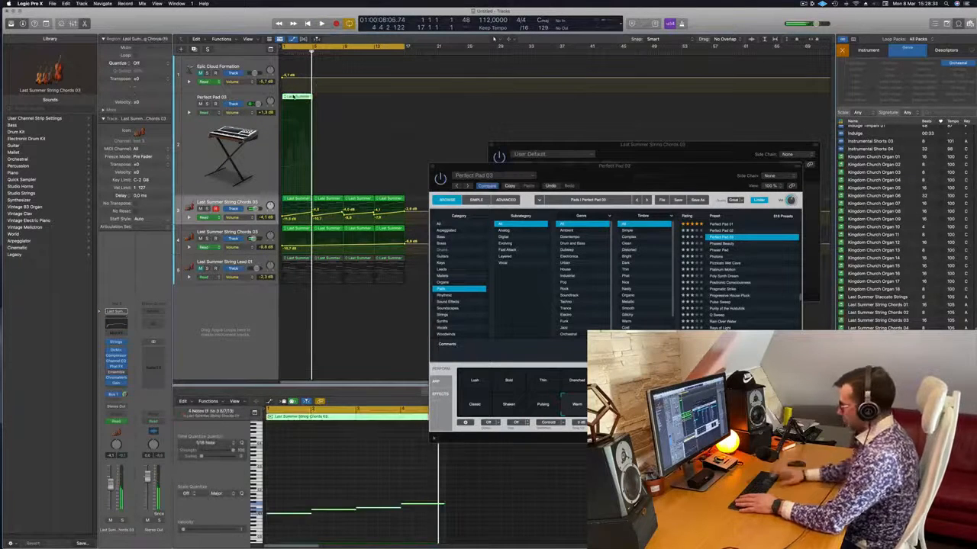
key(Delete)
key(space)
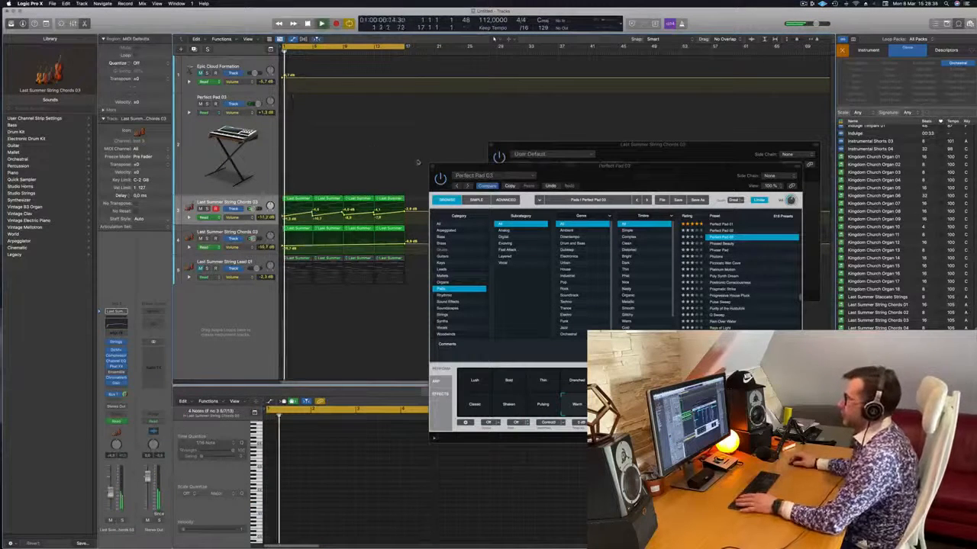
click(432, 167)
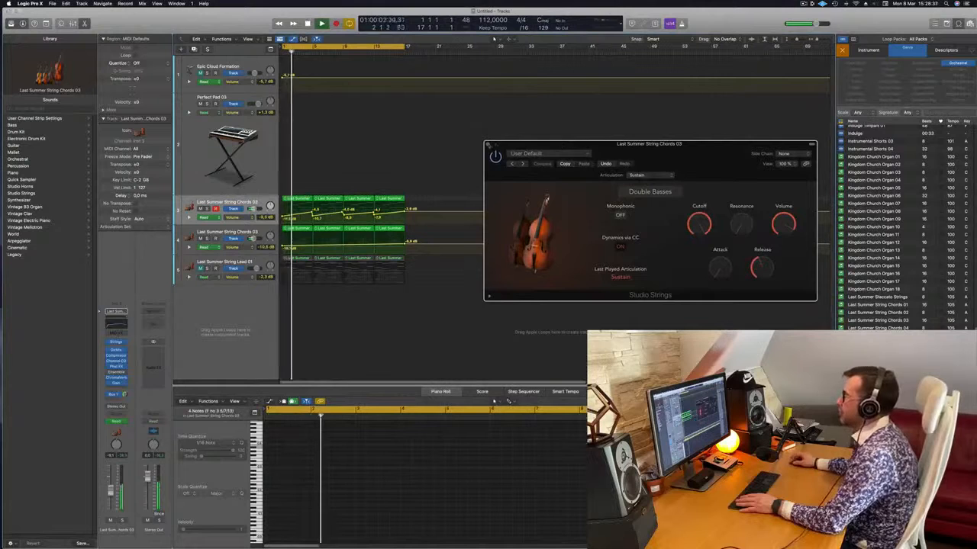
click(486, 145)
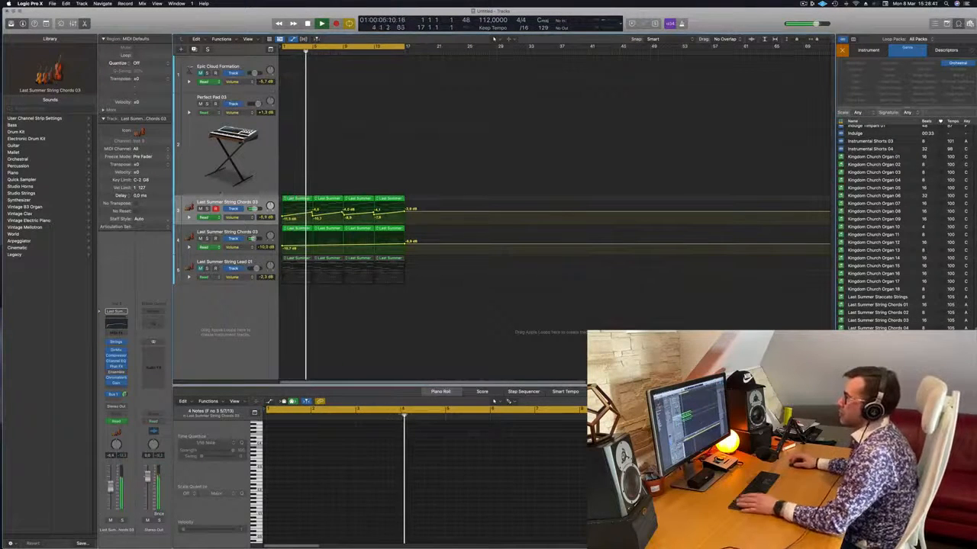
Listen to the first Last Summer String Chords 03 track in solo, then unsolo it and replay the arrangement from the start
click(228, 203)
click(206, 209)
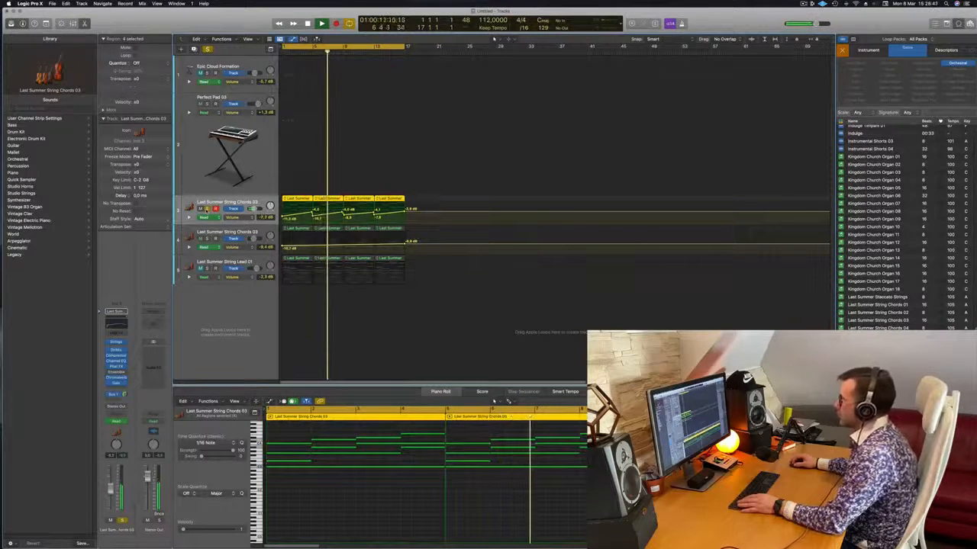
click(206, 210)
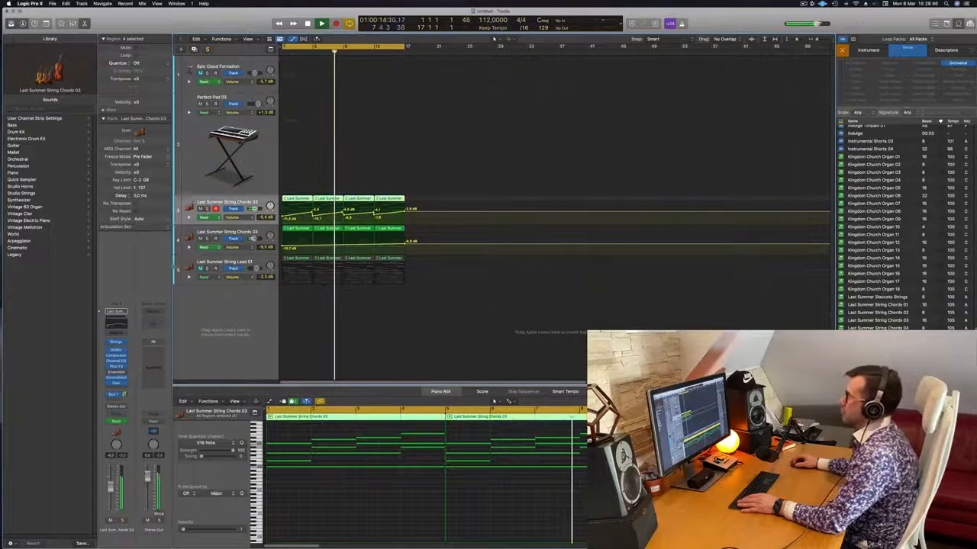
key(Return)
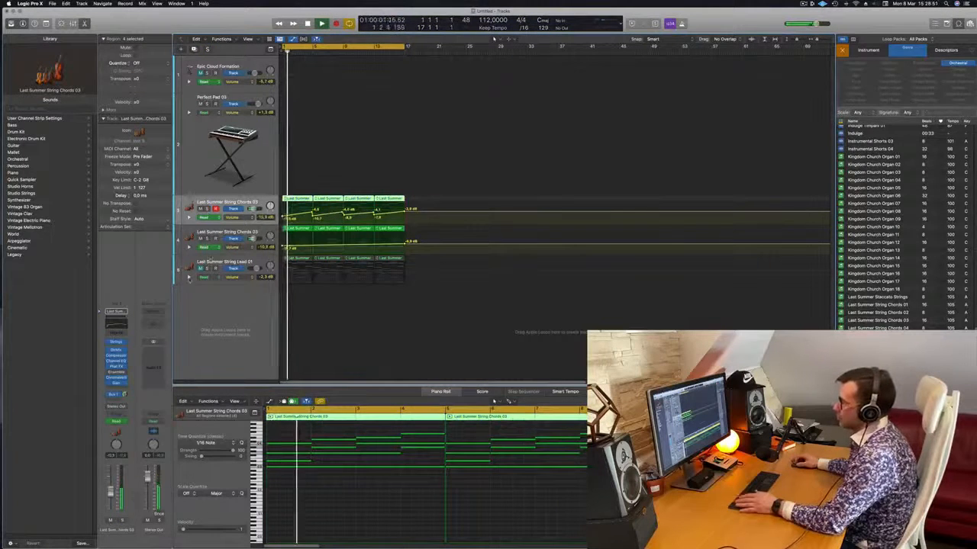
Delete the first two regions on the Last Summer String Lead 01 track and unmute the track
click(298, 259)
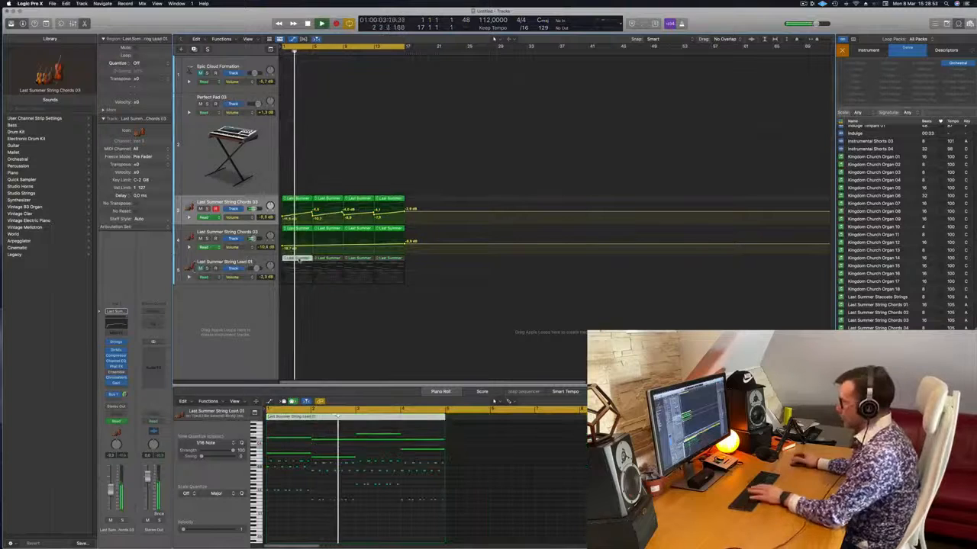
key(BackSpace)
click(328, 259)
key(BackSpace)
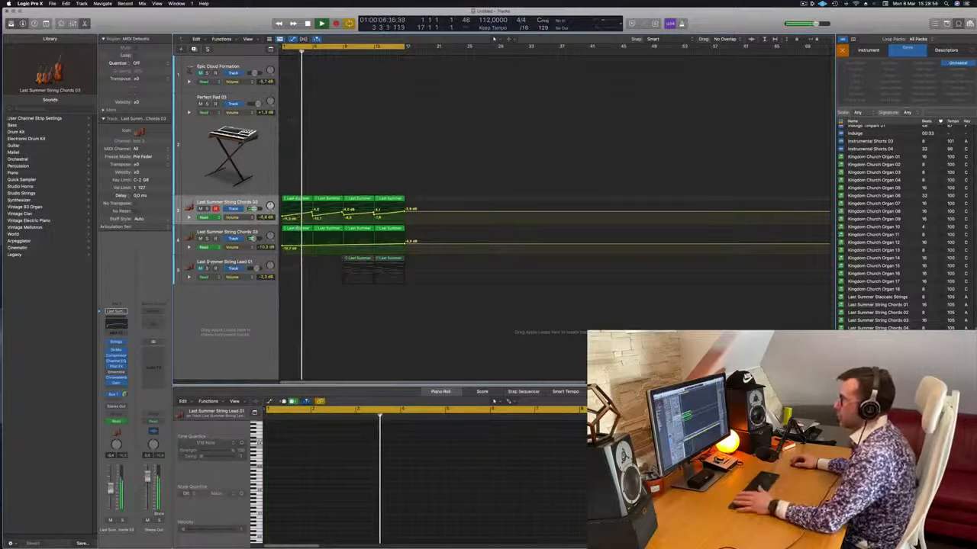
click(200, 268)
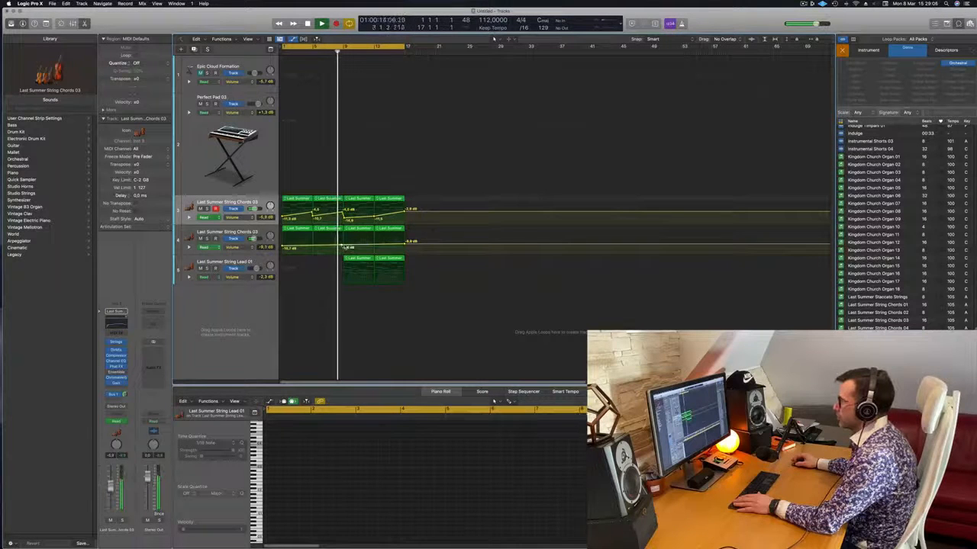
Add a volume automation drop at bar 9 on the second String Chords 03 track and remove the first chord track's bar 13 point
click(343, 245)
drag(344, 245, 344, 248)
click(351, 258)
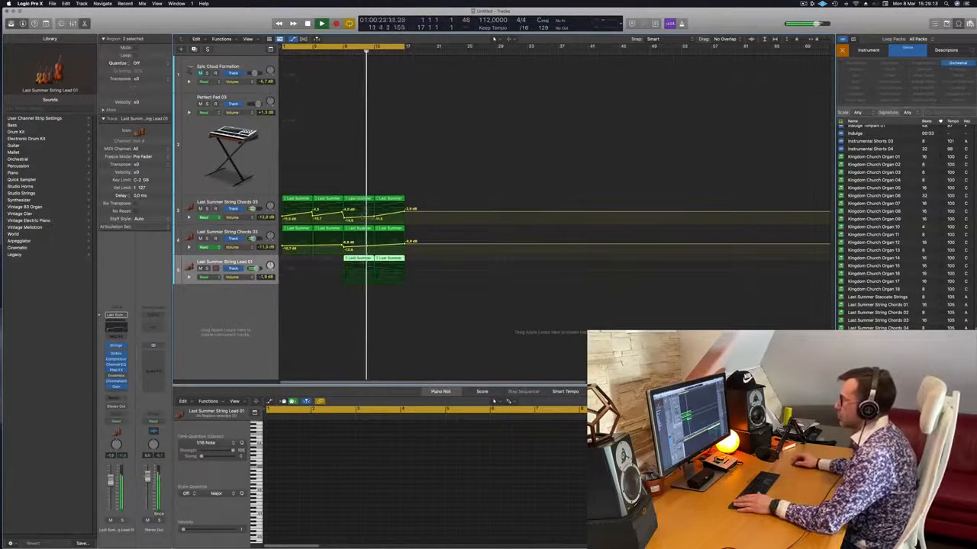
click(374, 218)
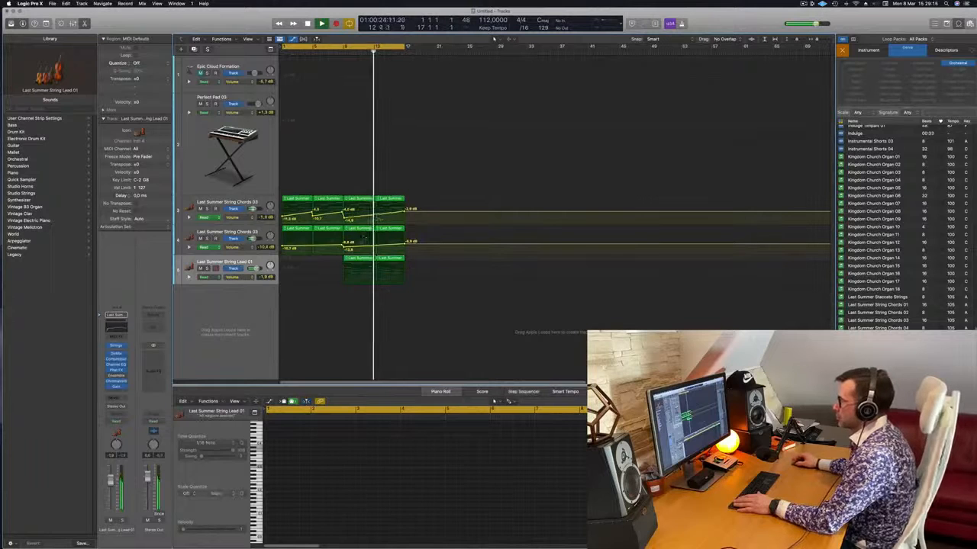
Copy the bar 9 String Lead 01 region to bar 23 and delete the long sustained notes from the copy
click(364, 260)
key(space)
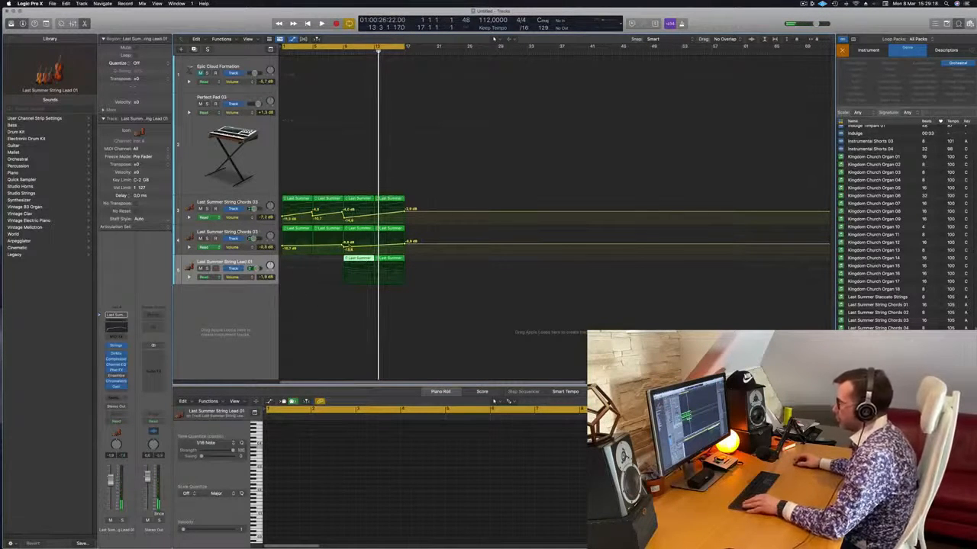
drag(361, 260, 467, 260)
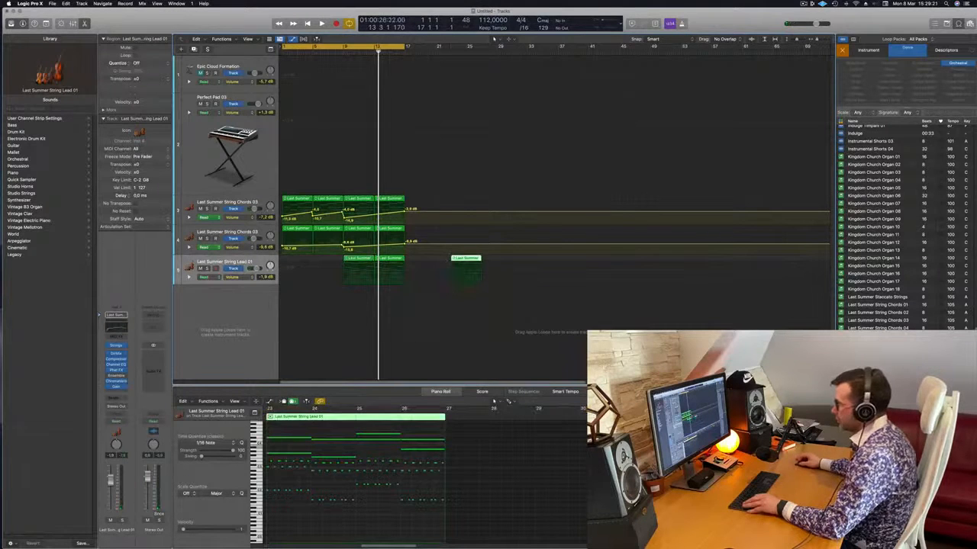
drag(267, 429, 413, 459)
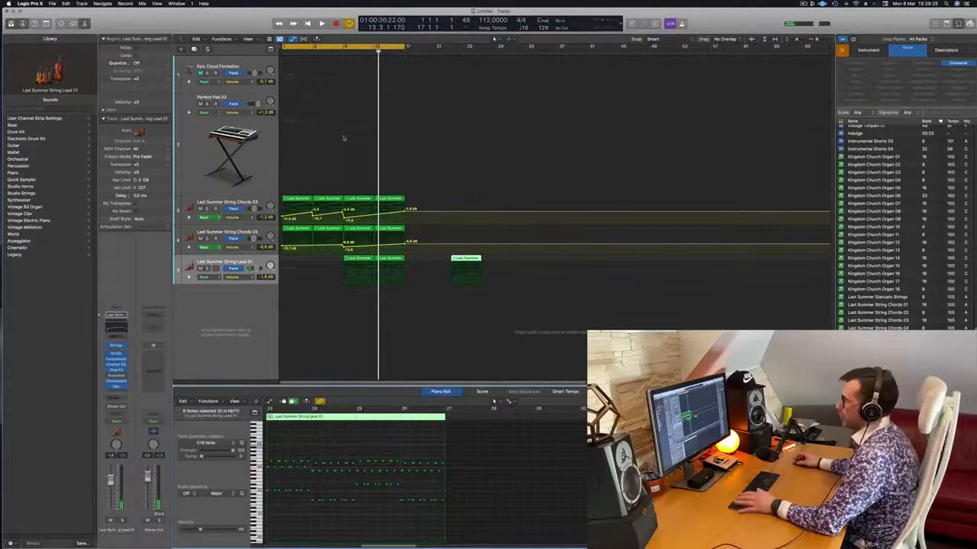
Play the arrangement from about bar 8 to check the String Lead 01 entry, with that track selected
key(space)
click(336, 52)
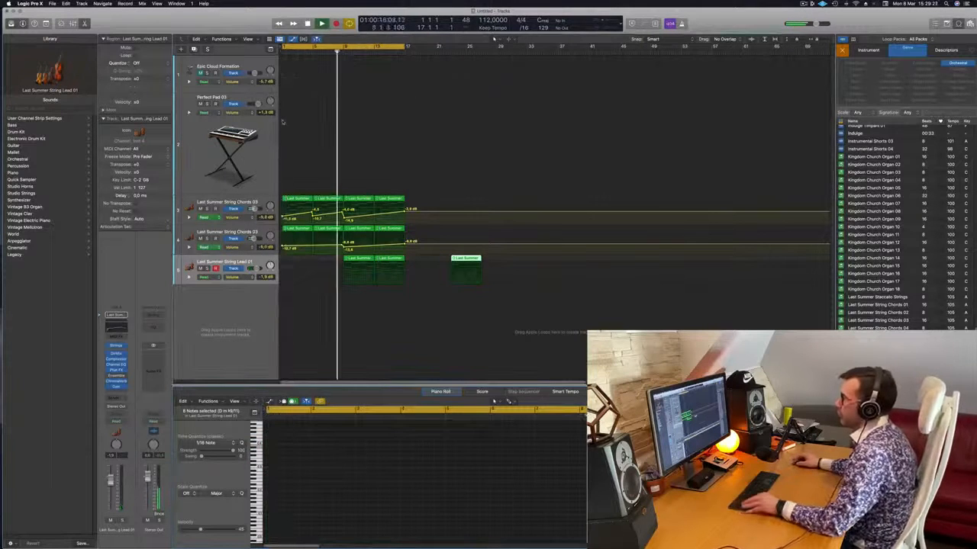
key(super+Left)
click(227, 261)
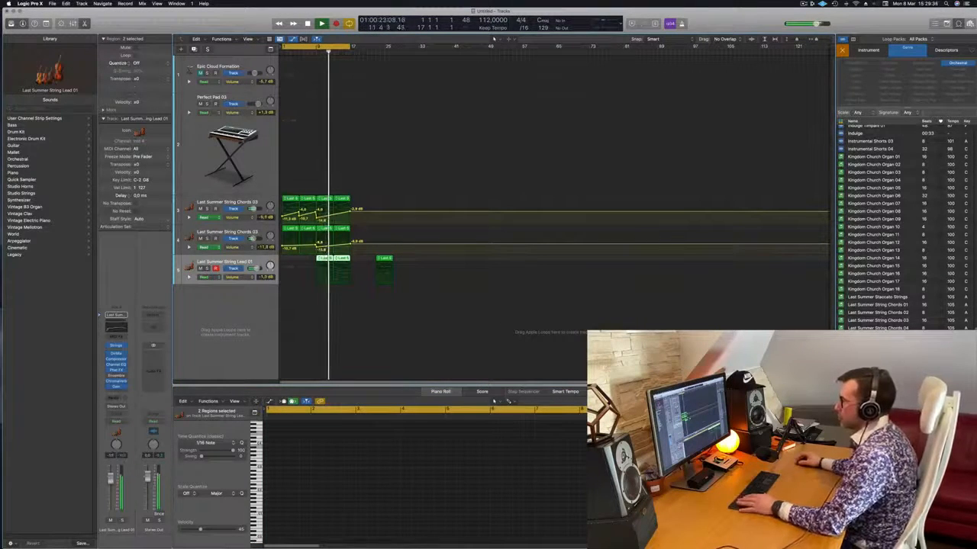
Place a copy of the String Lead 01 region at about bar 35 and delete the region at bar 23
click(324, 264)
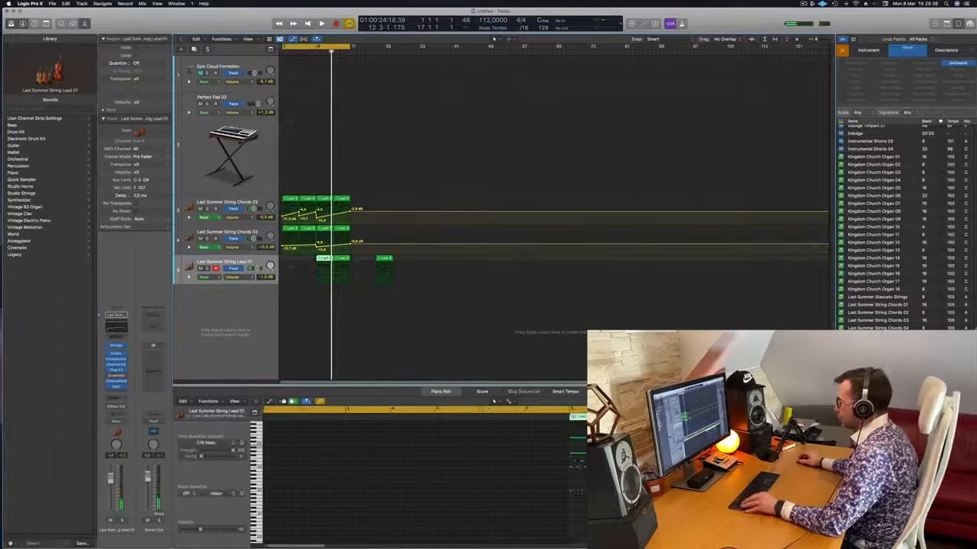
click(595, 438)
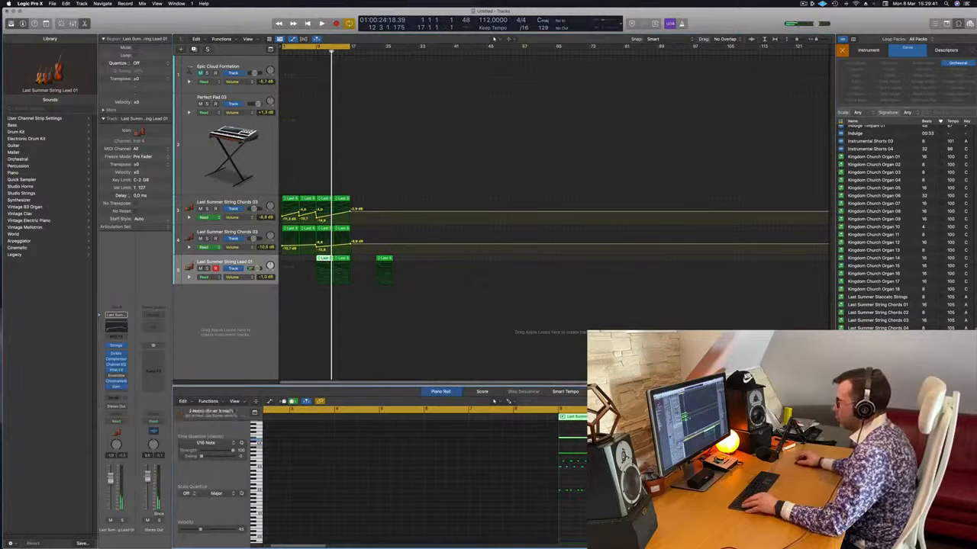
drag(383, 260, 439, 262)
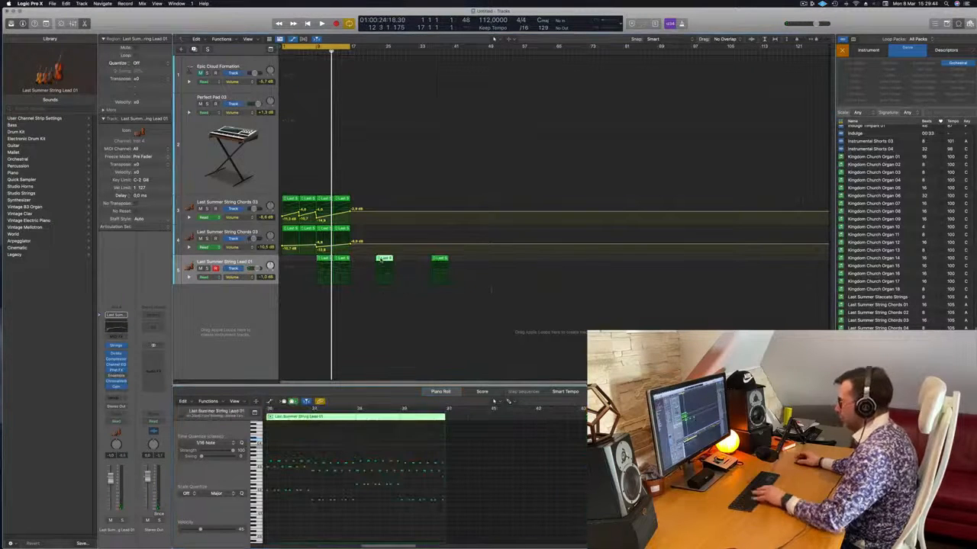
key(BackSpace)
Delete the long sustained notes from the String Lead 01 region at bar 9
click(320, 258)
click(313, 302)
click(324, 259)
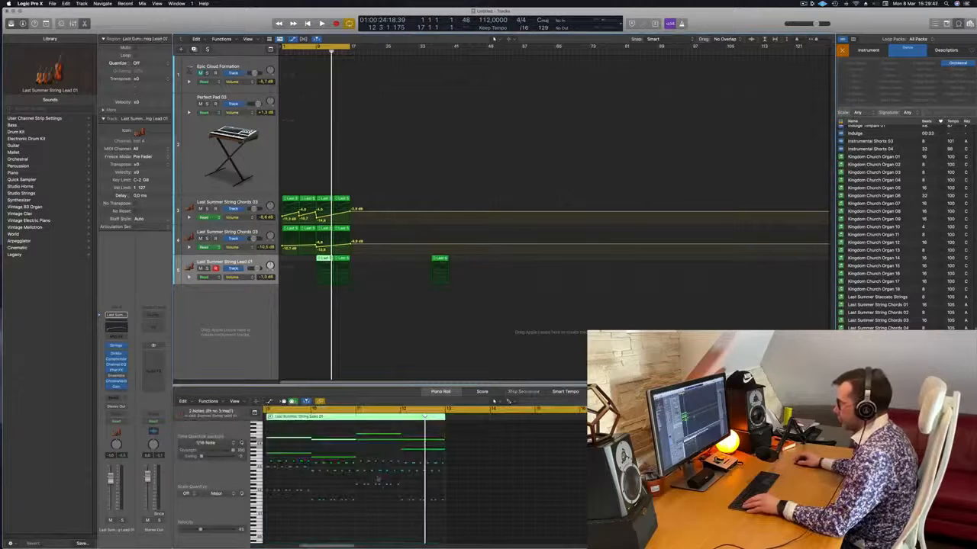
drag(296, 429, 414, 458)
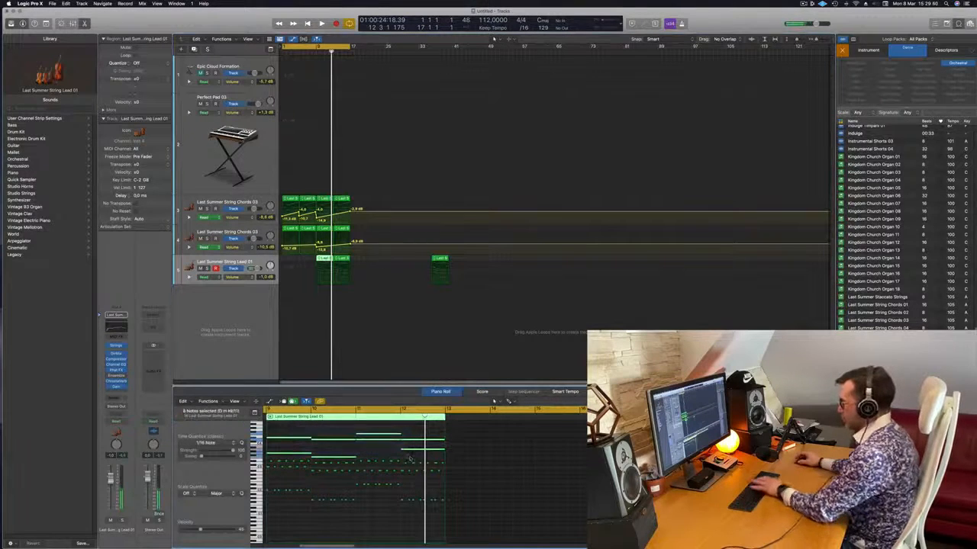
Play the arrangement from about bar 8 to check the edited String Lead 01 entry
key(Return)
key(space)
click(311, 52)
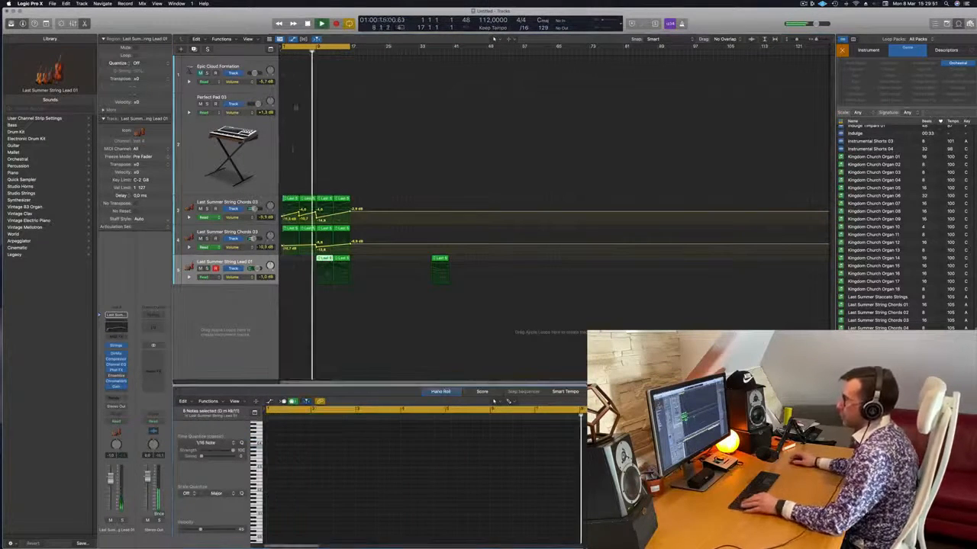
scroll(328, 296, up, 3)
key(super+Right)
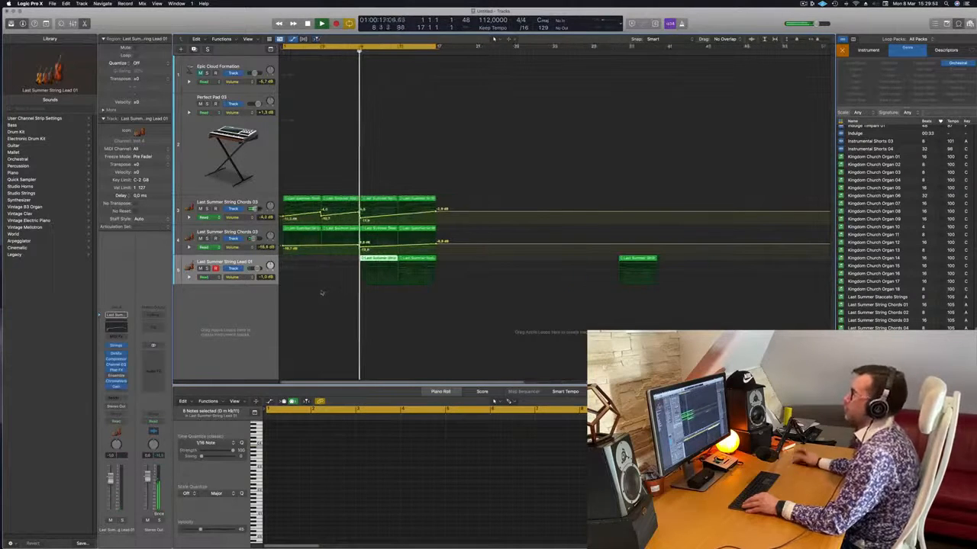
click(206, 269)
click(206, 269)
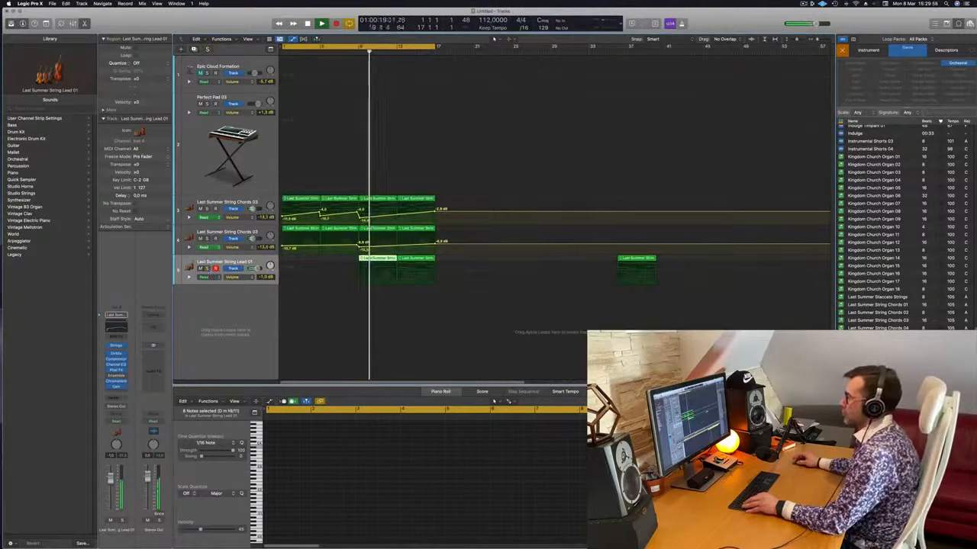
Replace the String Lead 01 region at bar 13 with a copy of the edited bar 9 region
click(416, 260)
key(BackSpace)
click(369, 260)
drag(370, 260, 407, 266)
scroll(374, 327, left, 4)
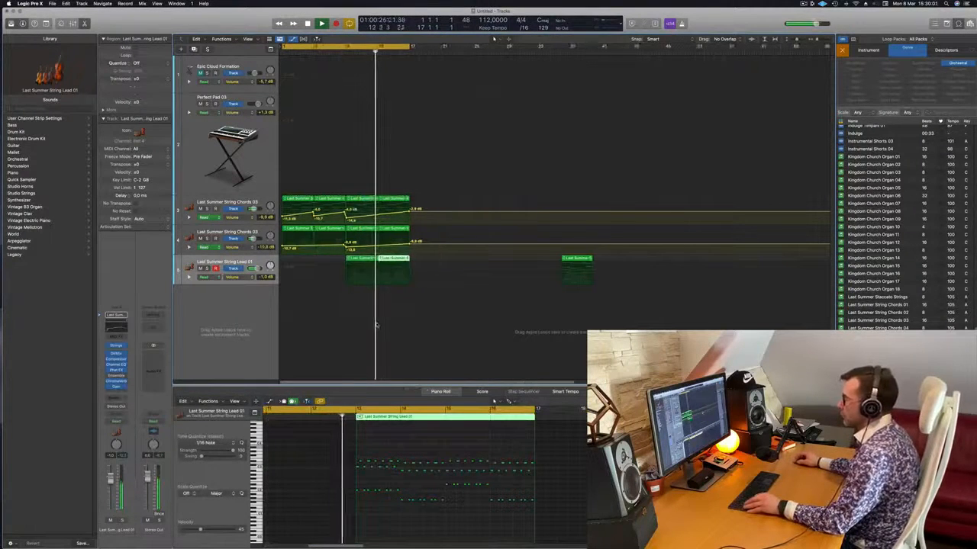
Listen to the second String Lead 01 region up to bar 17, return to the start and stop playback
scroll(340, 326, right, 1)
scroll(340, 327, right, 1)
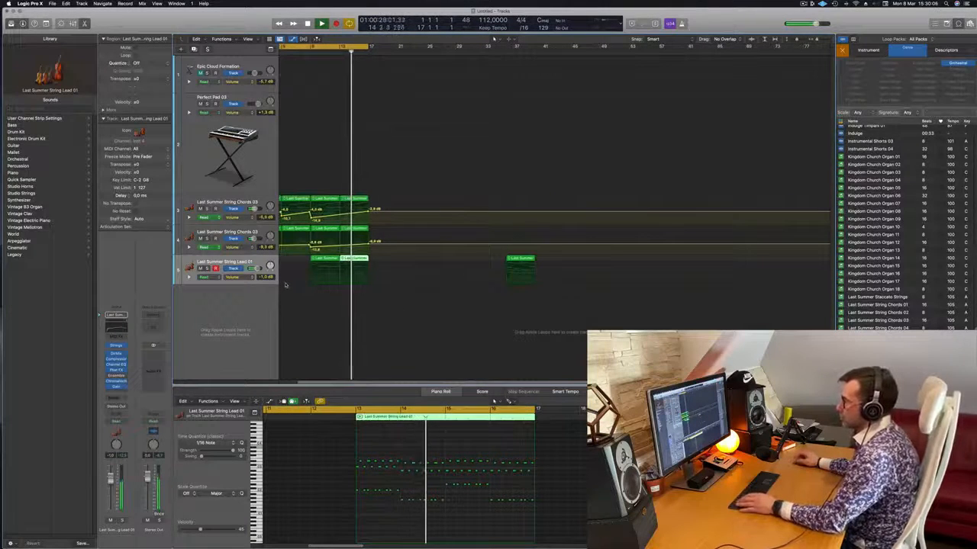
scroll(290, 267, left, 2)
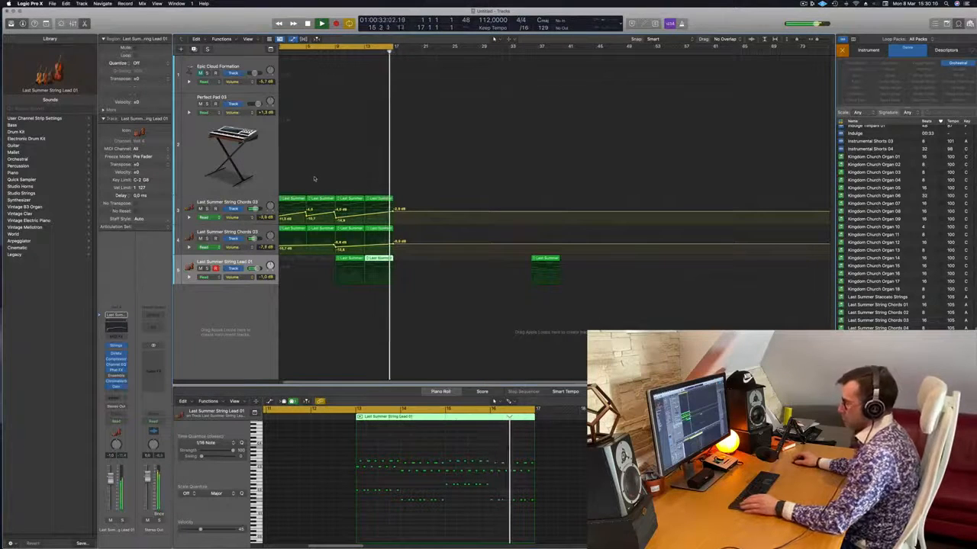
key(super+Left)
key(Return)
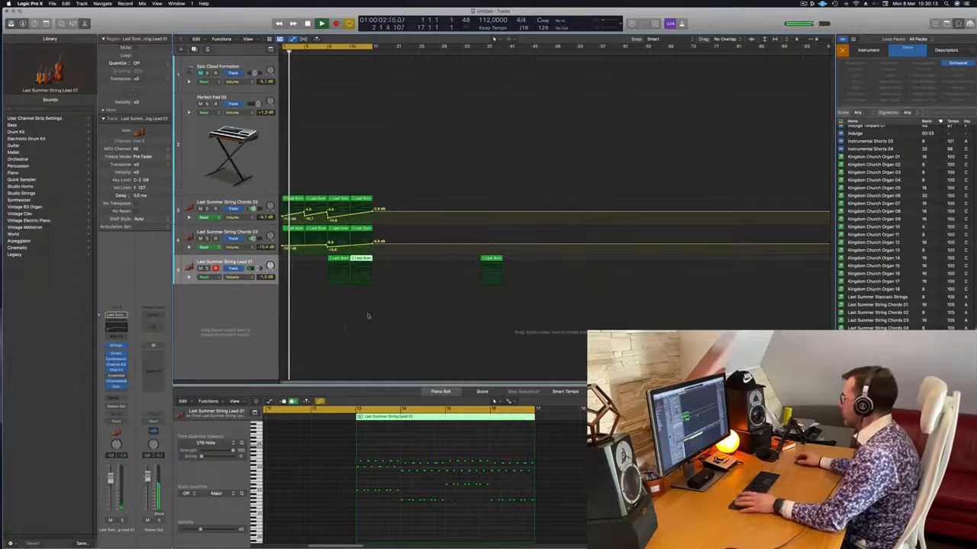
key(space)
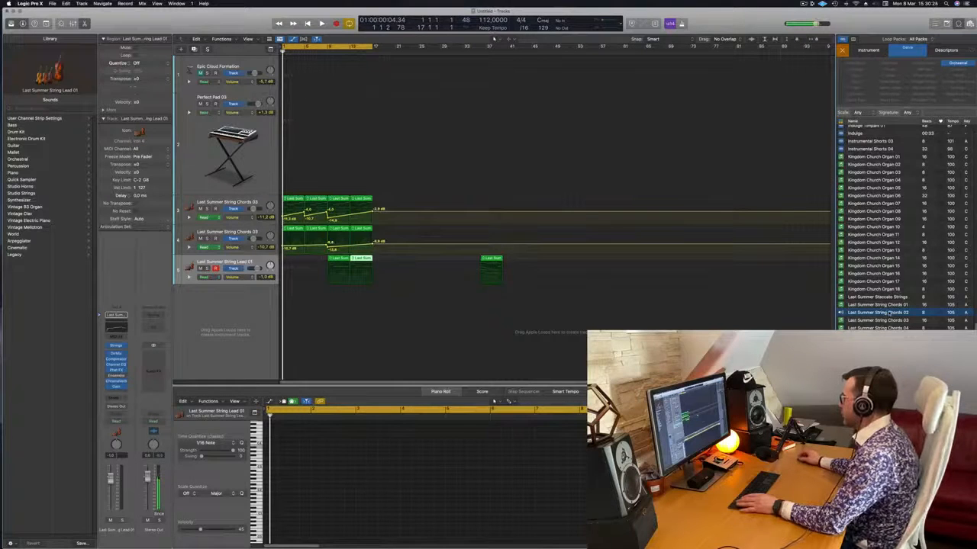
Audition string loops, place Last Summer String Lead 05 at bar 25 on the String Lead 01 track and play from the start
click(889, 321)
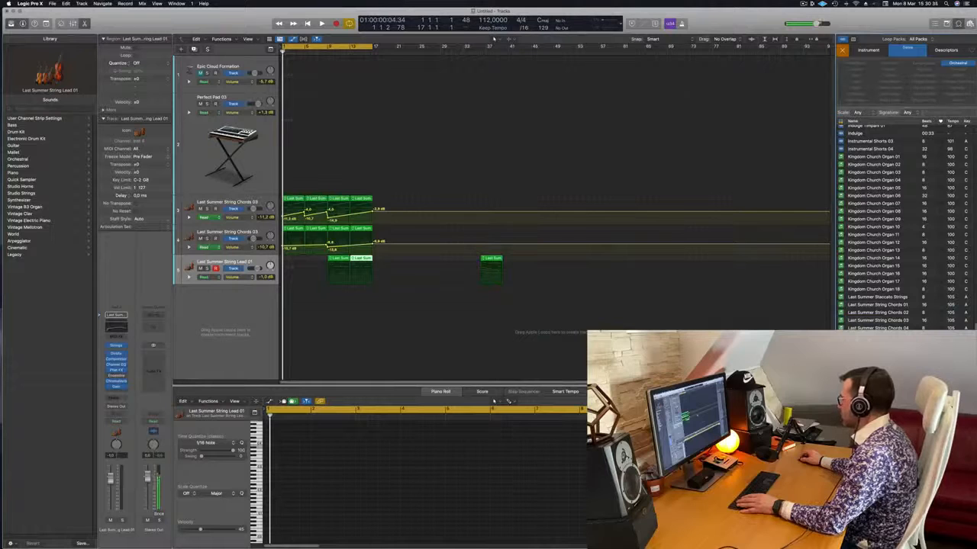
drag(574, 198, 419, 283)
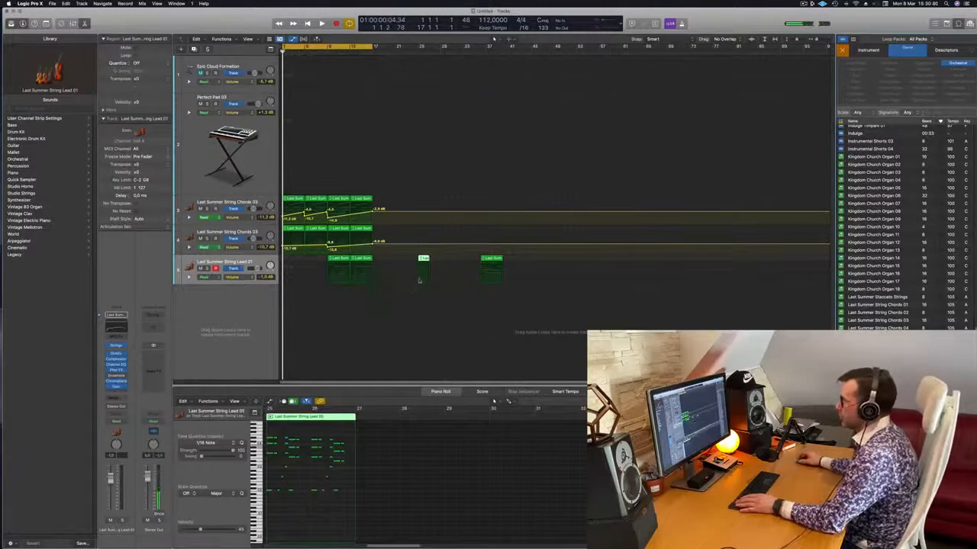
key(space)
drag(406, 308, 270, 316)
key(space)
key(c)
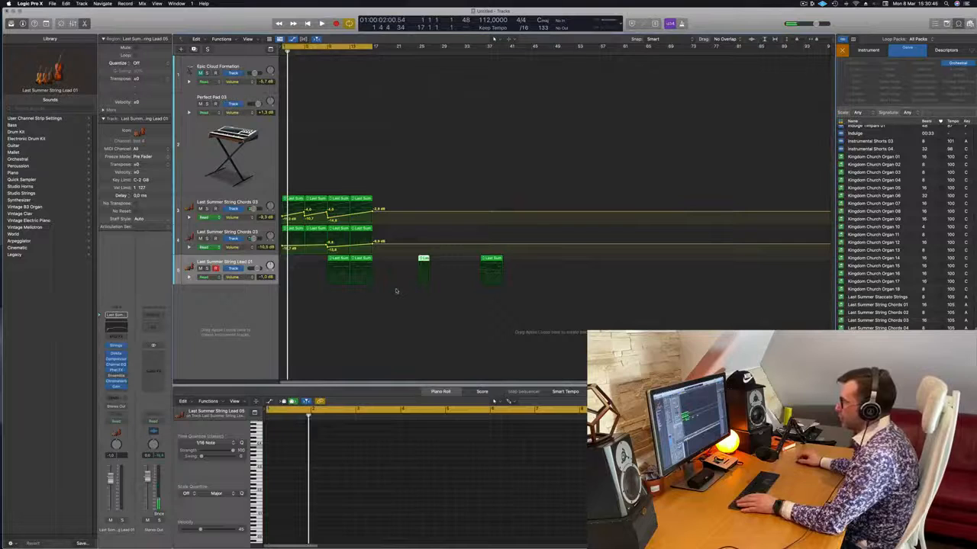
Try converting the String Lead 05 region to a new sampler track and undo the conversion
key(ctrl+e)
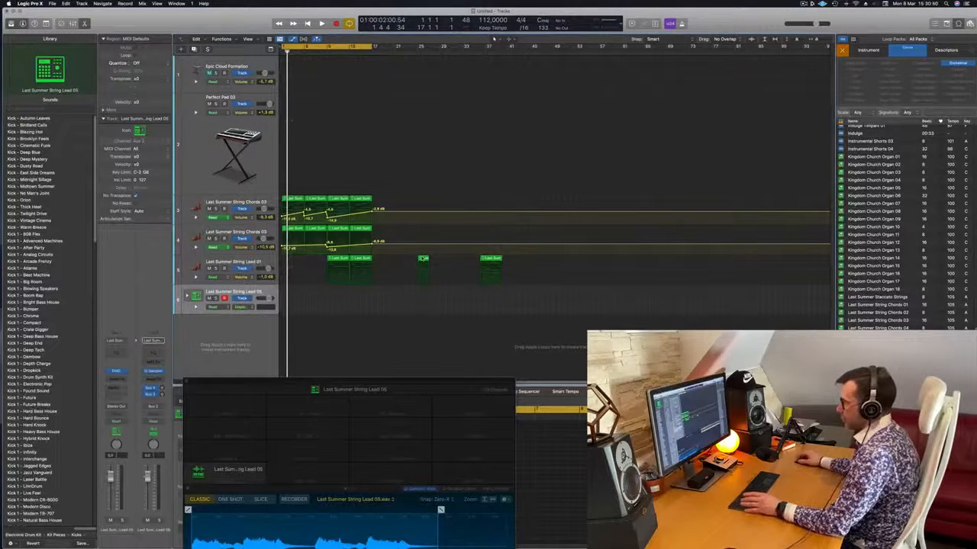
click(422, 258)
click(398, 335)
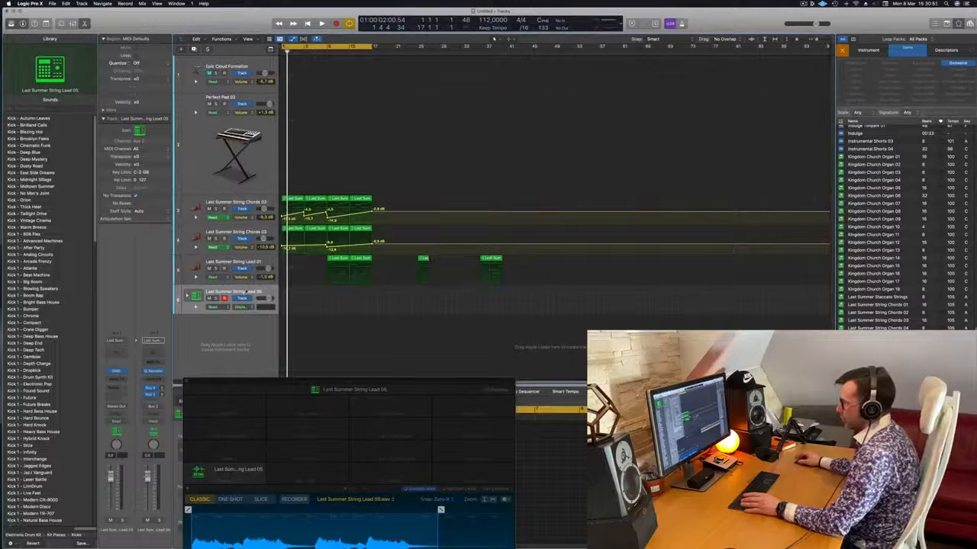
key(super+z)
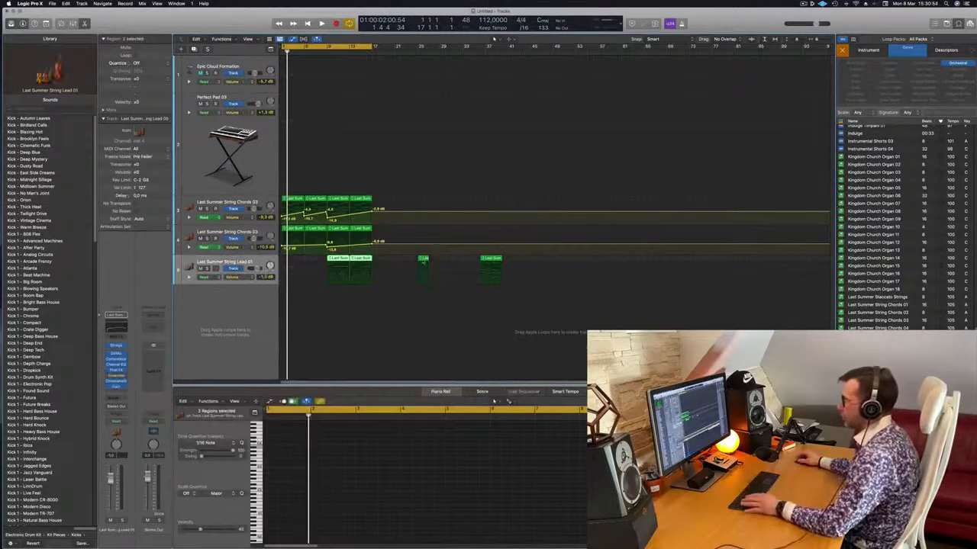
click(425, 259)
key(super+shift+z)
key(super+z)
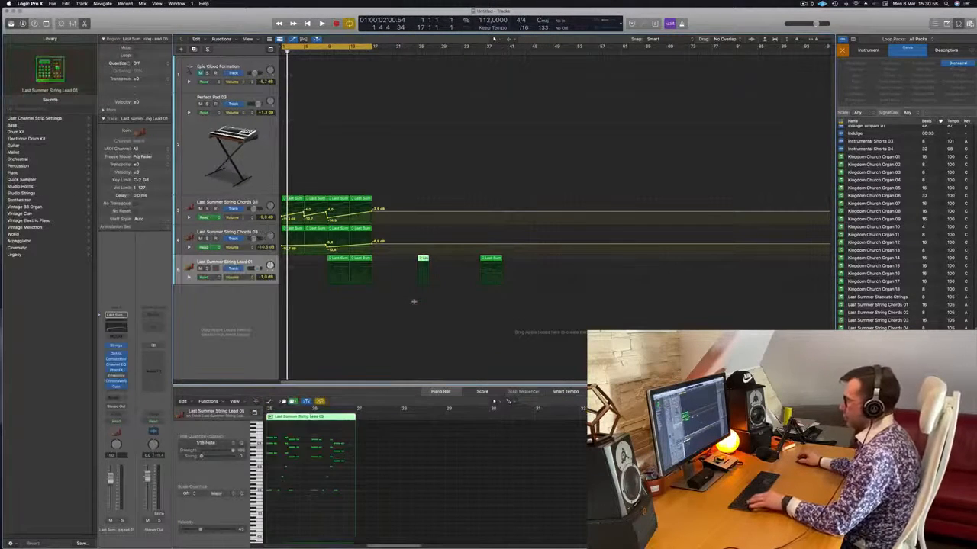
Delete the String Lead 05 region at bar 25, place that loop at bar 1 on its own new track and play it
key(Delete)
drag(877, 376, 283, 289)
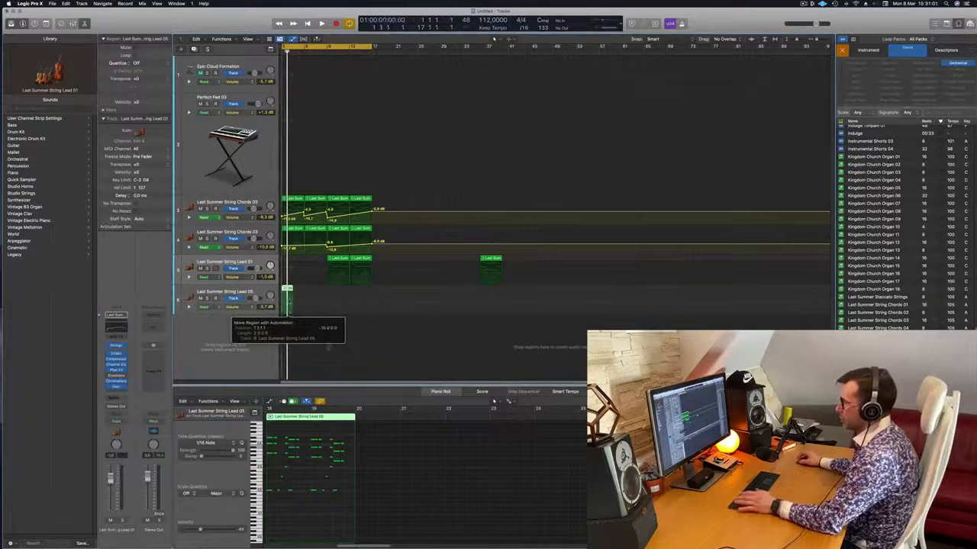
key(space)
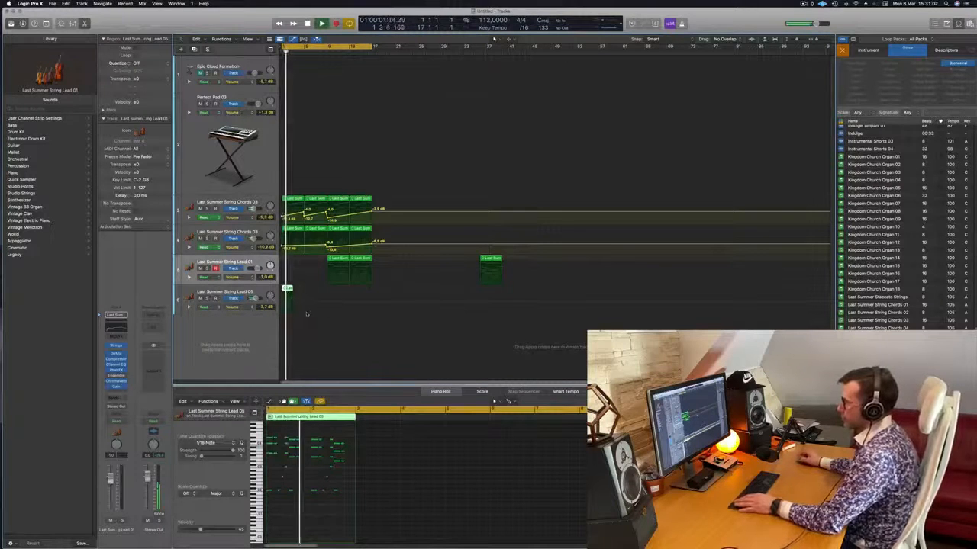
key(space)
key(space)
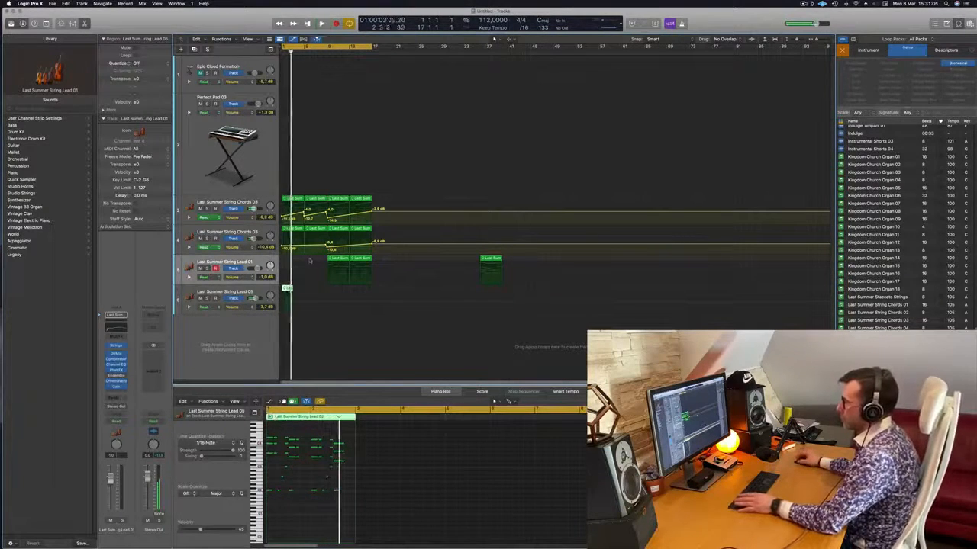
Move the two String Lead 01 regions from bar 9 to bar 17
key(space)
drag(317, 258, 381, 259)
key(space)
Copy the String Lead 05 region until four two-bar regions fill bars 1 to 8
click(287, 288)
alt+drag(287, 288, 312, 289)
shift+click(288, 289)
key(super+Left)
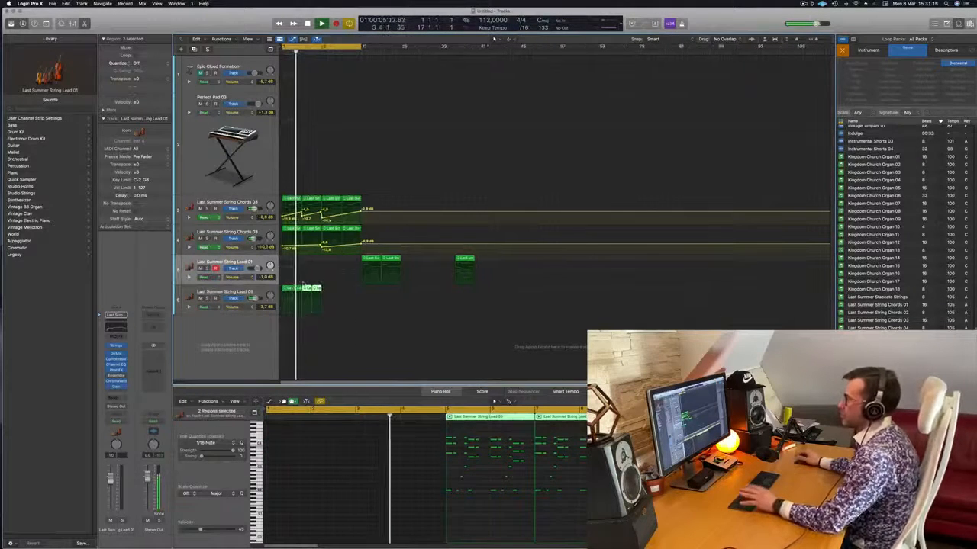
Listen to the String Lead 05 part, restart from bar 1 and solo the String Chords 03 tracks in turn
key(super+Right)
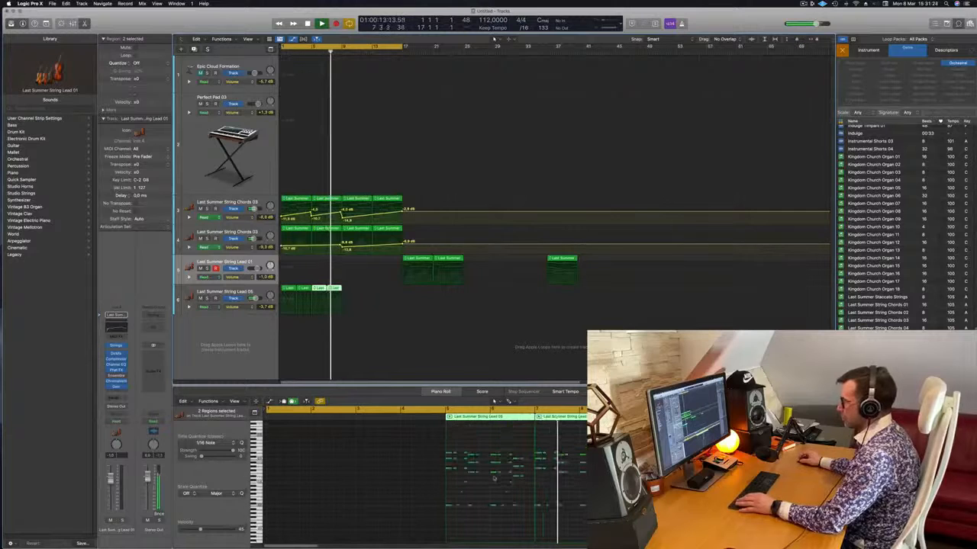
click(360, 329)
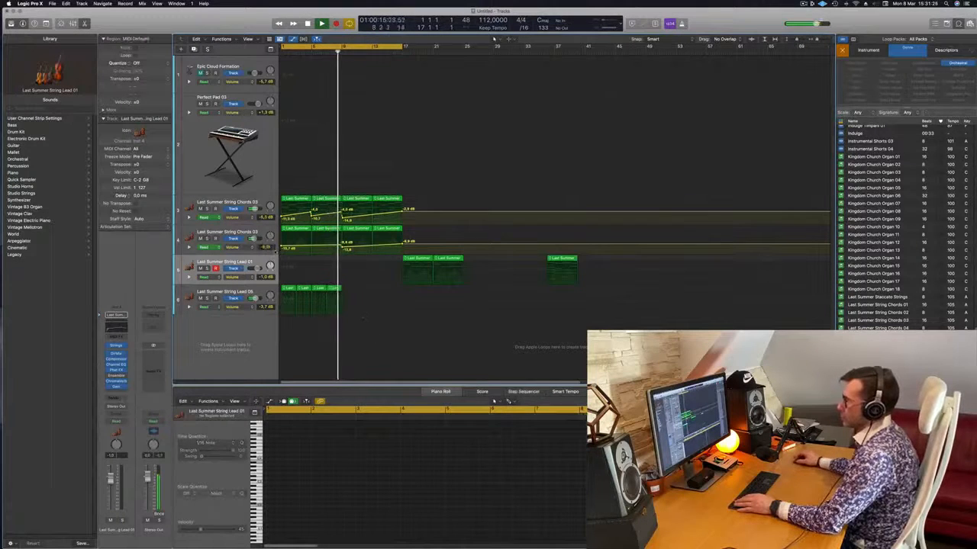
key(Return)
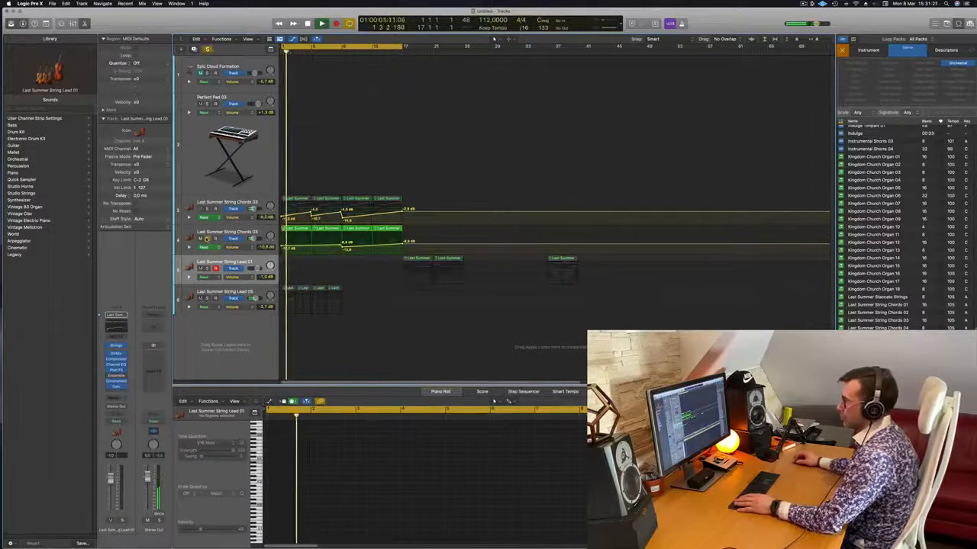
click(207, 208)
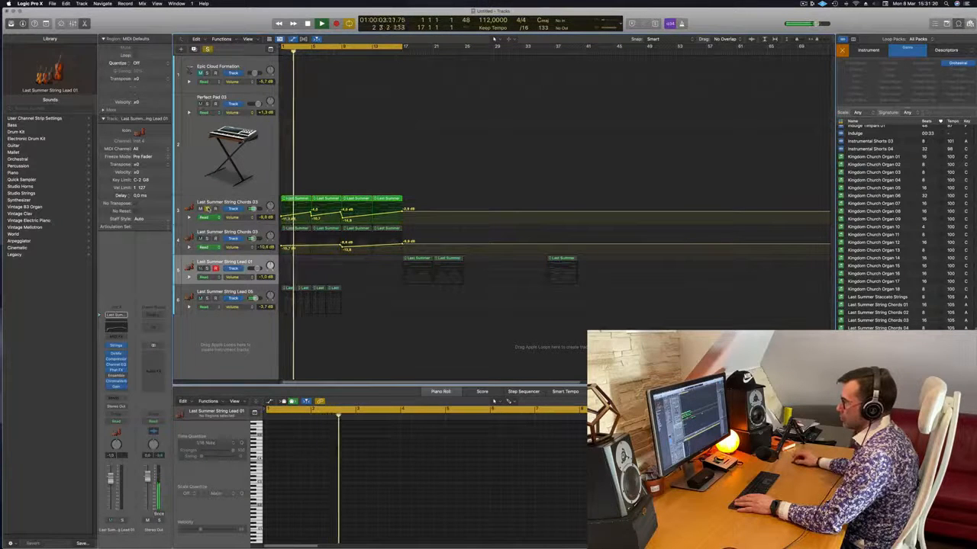
click(206, 208)
Delete the upper chord notes from the first String Lead 05 region, keeping only the sparse lower notes
click(264, 293)
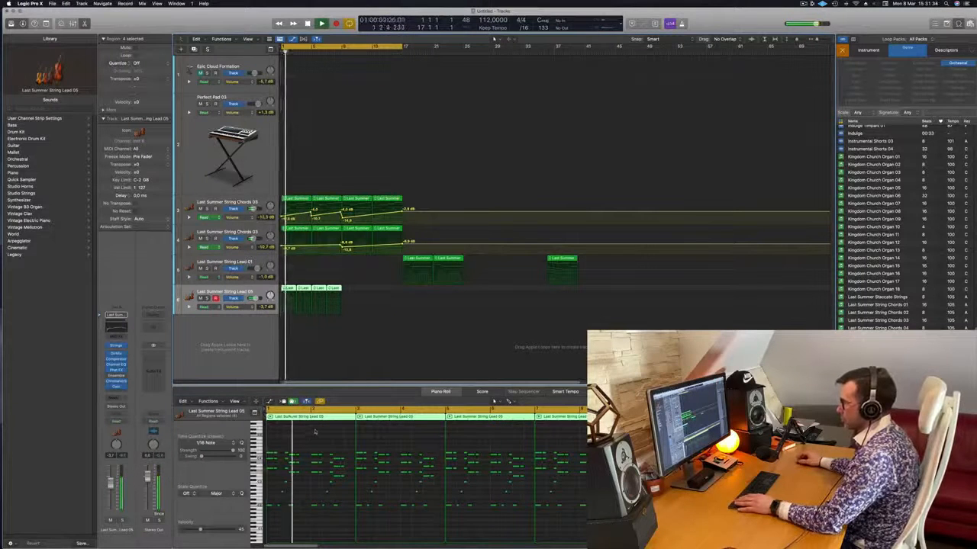
key(space)
click(271, 472)
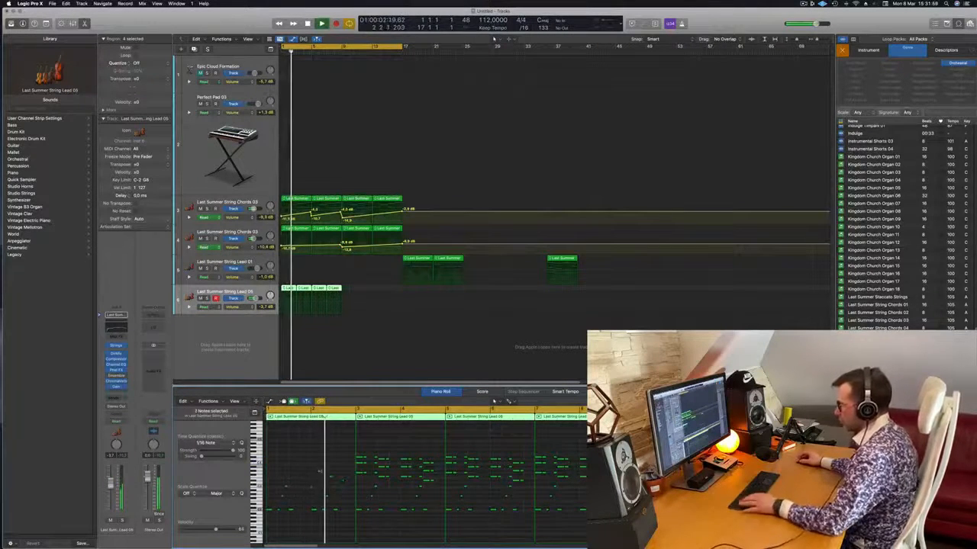
scroll(316, 469, up, 3)
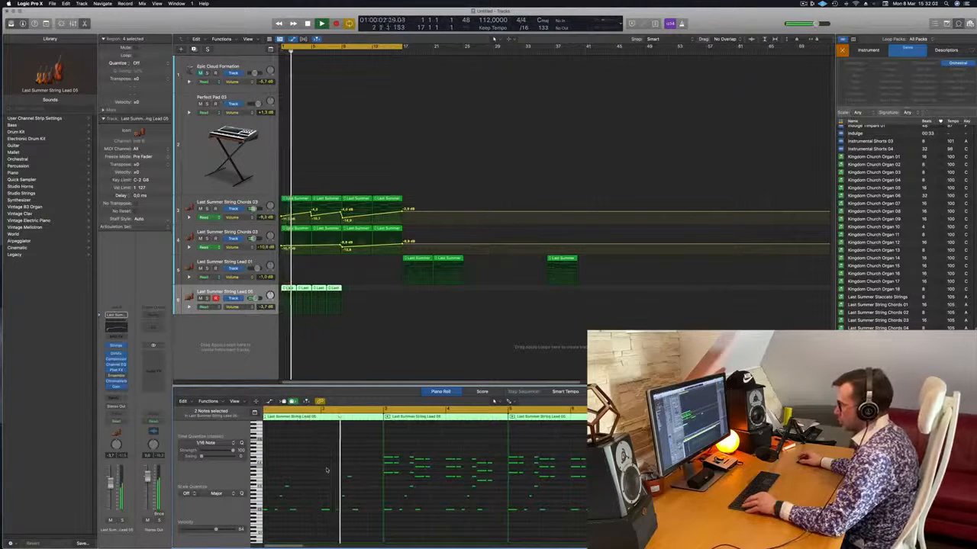
key(Return)
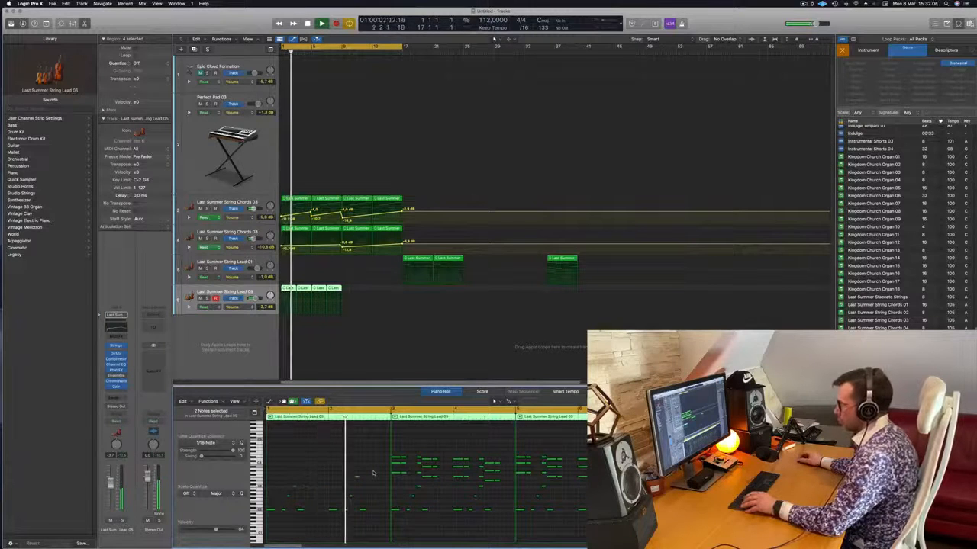
key(super+z)
key(space)
drag(349, 457, 374, 484)
key(BackSpace)
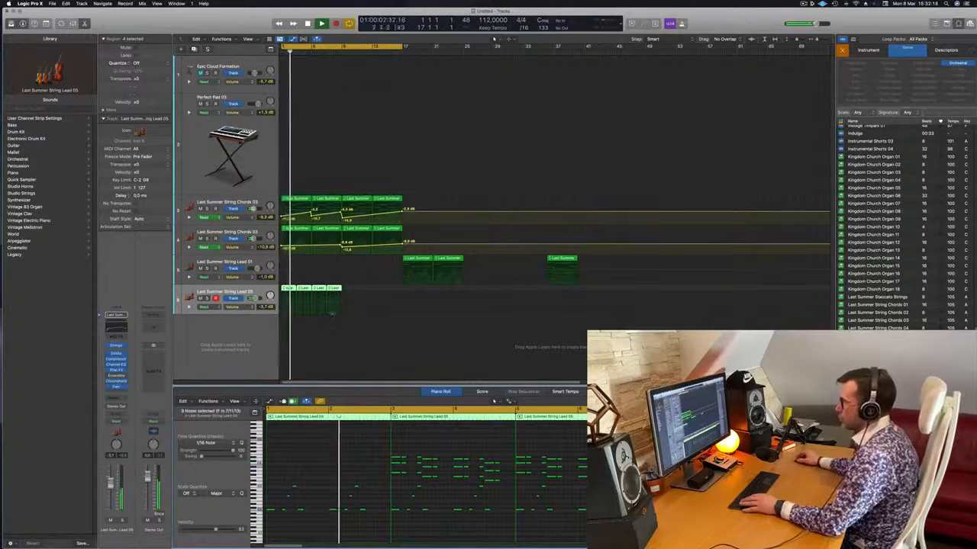
Replace the other three String Lead 05 regions with copies of the edited first one and raise the track volume to -1.5 dB
mouse_move(350, 289)
mouse_down()
mouse_move(290, 292)
mouse_move(334, 291)
mouse_up()
key(BackSpace)
key(space)
key(space)
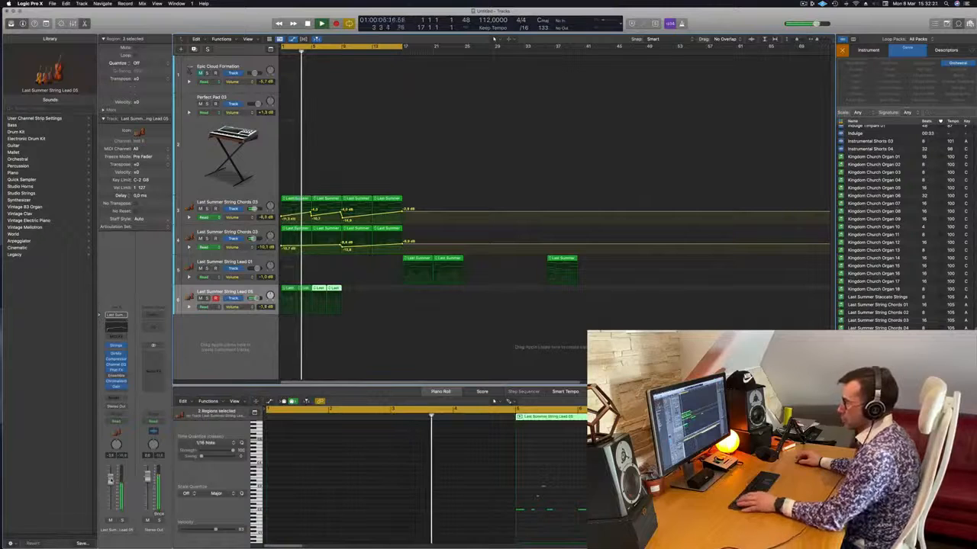
click(358, 309)
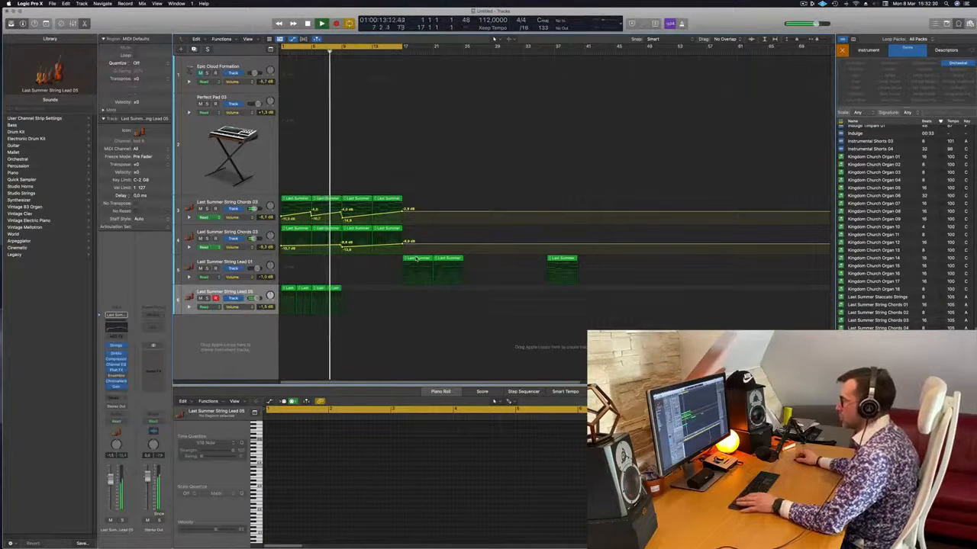
Move the two String Lead 01 regions from bar 17 back to bar 9
click(416, 260)
drag(470, 283, 356, 262)
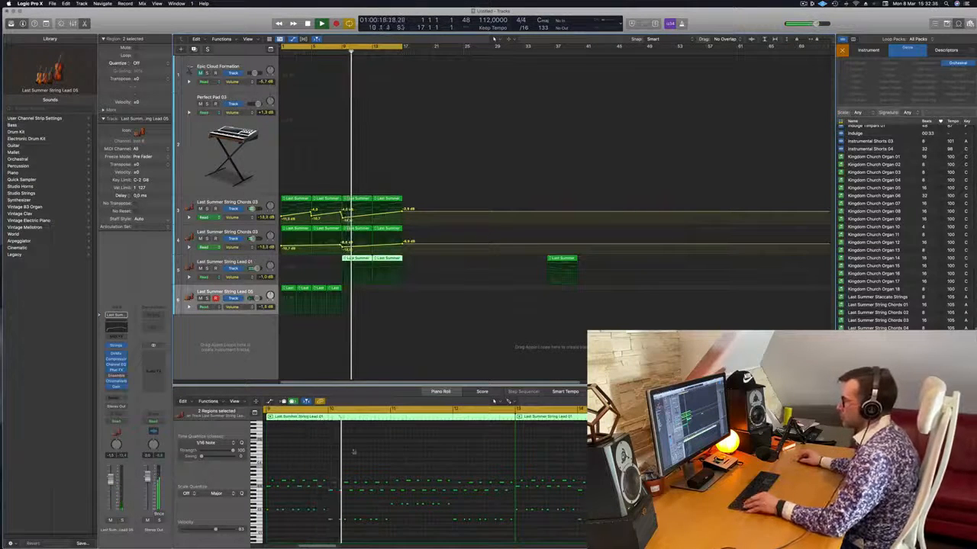
click(351, 361)
Play the arrangement from the start with the String Lead 05 track selected
key(Return)
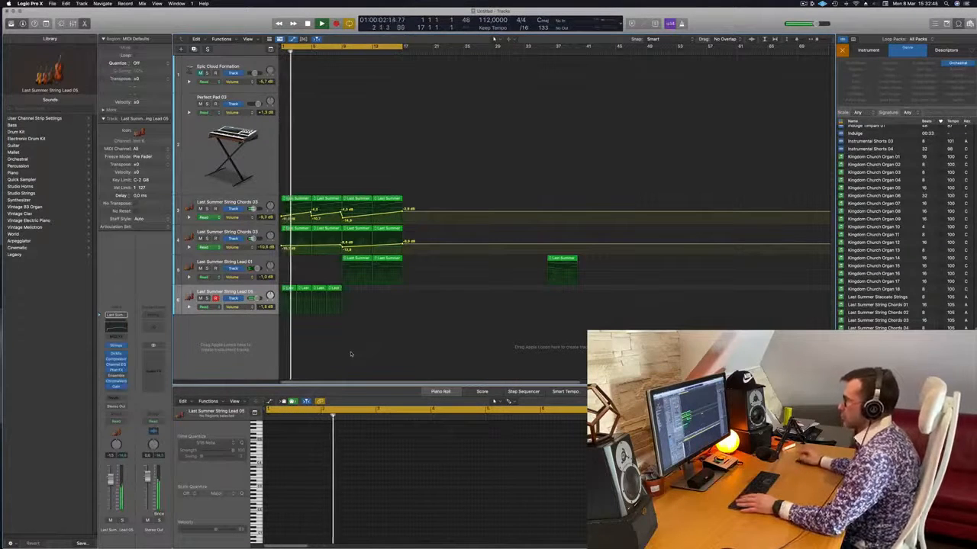
click(245, 294)
key(Return)
key(space)
key(space)
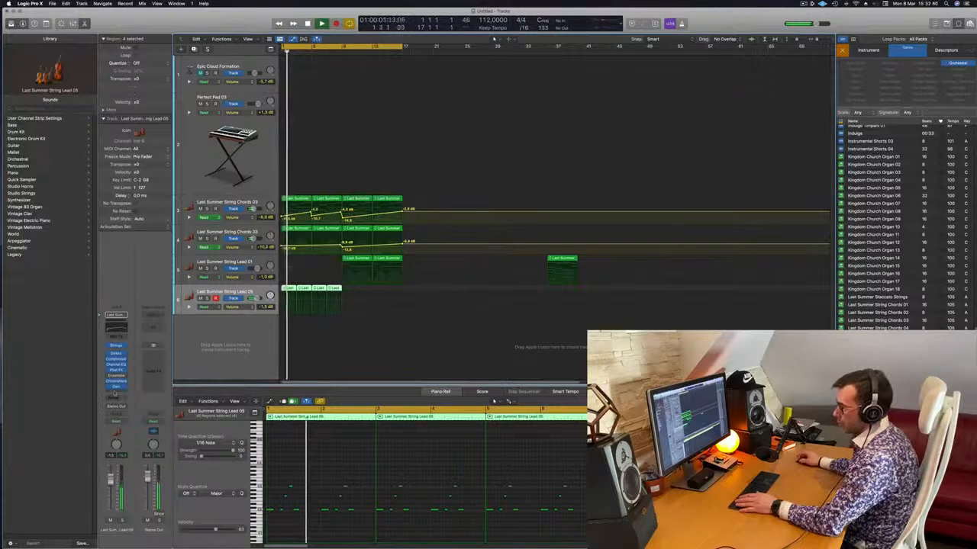
Add a send to Bus 2 on the String Lead 05 track and insert a stereo Tape Delay on its aux channel
click(114, 398)
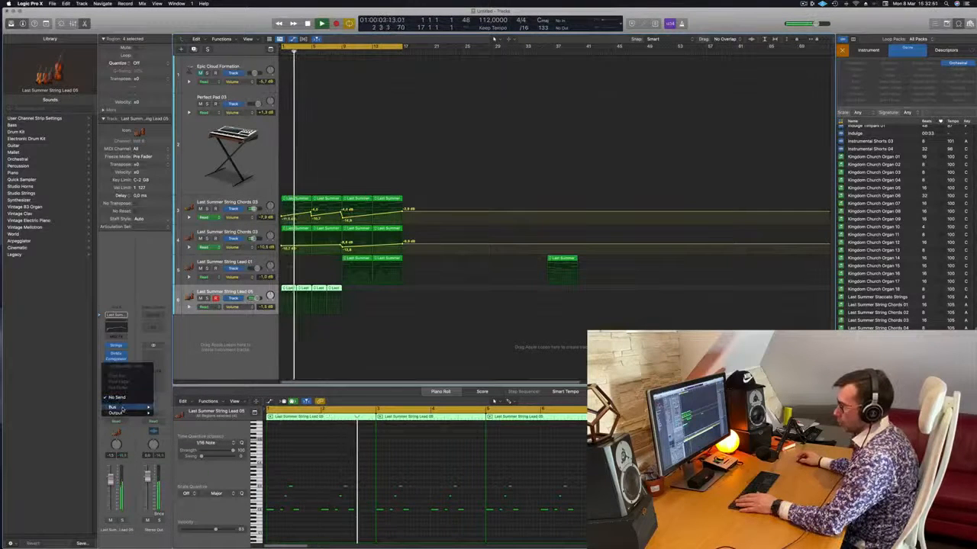
mouse_move(122, 408)
click(174, 318)
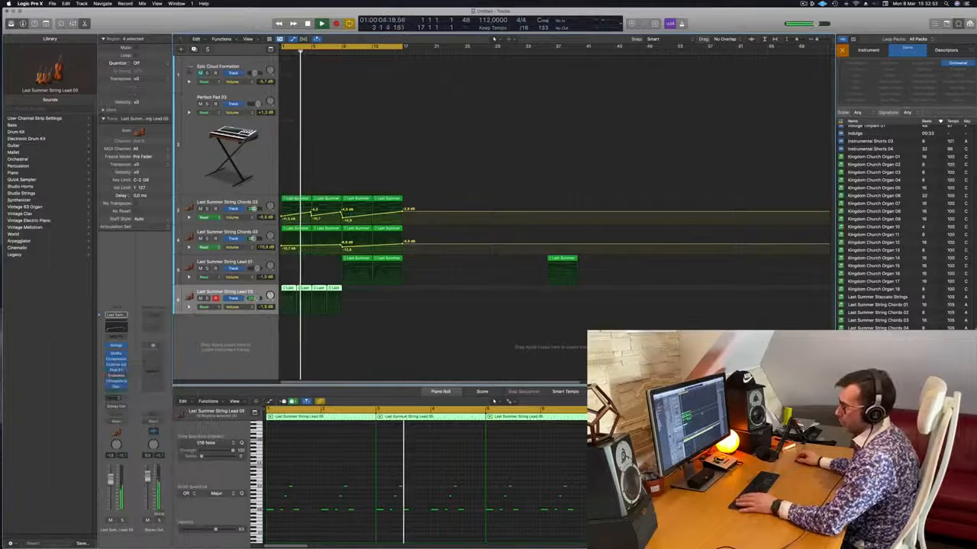
click(159, 351)
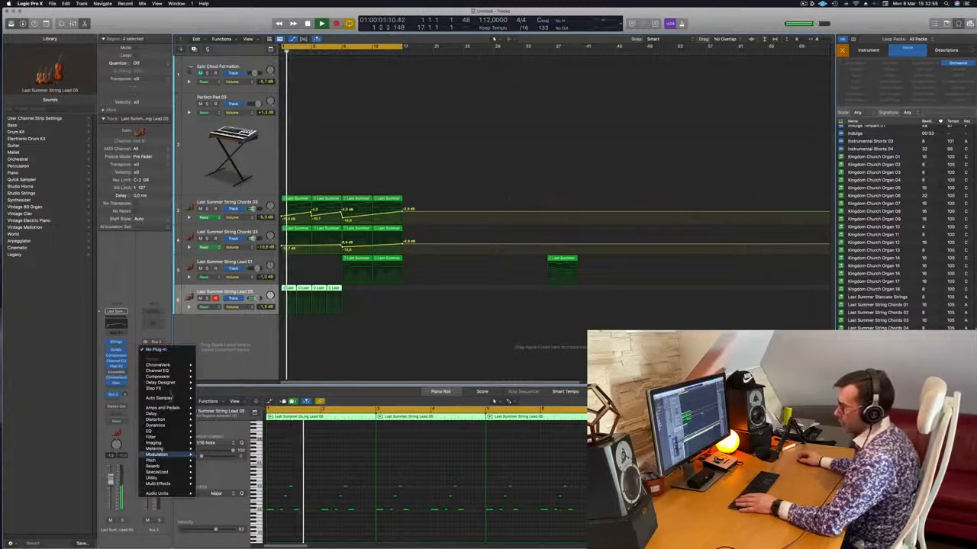
mouse_move(168, 414)
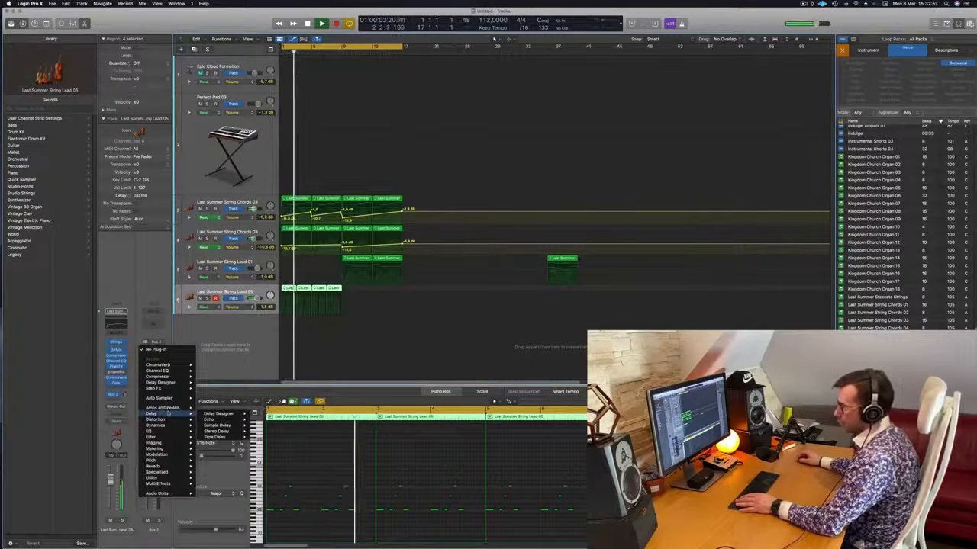
mouse_move(218, 437)
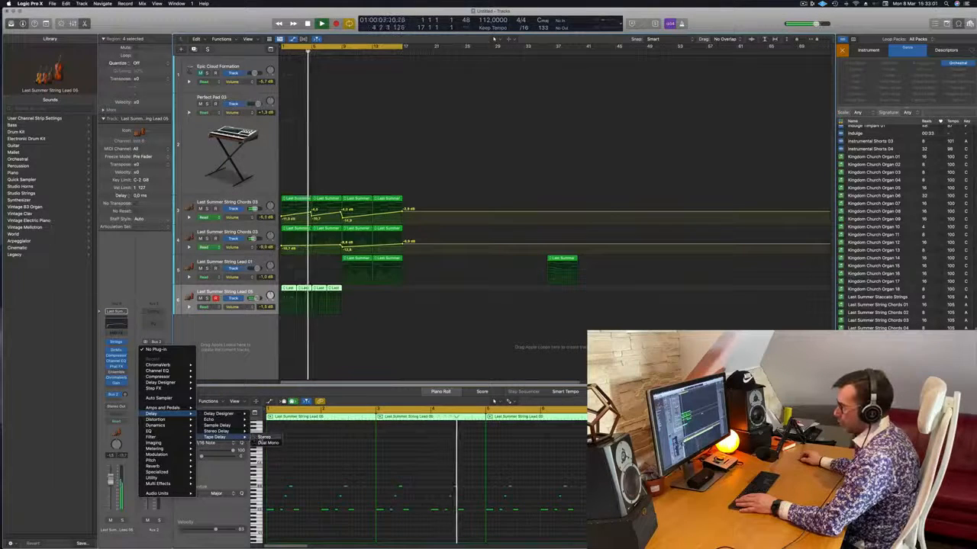
click(264, 438)
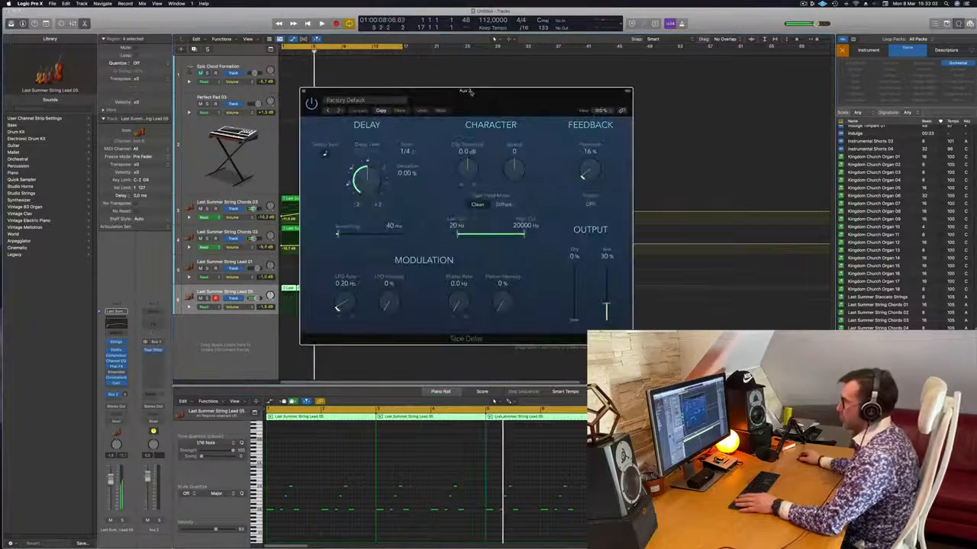
Set the Tape Delay's wet output to 100%, turn up String Lead 05's send to Bus 2 and close the plug-in window
drag(471, 91, 810, 107)
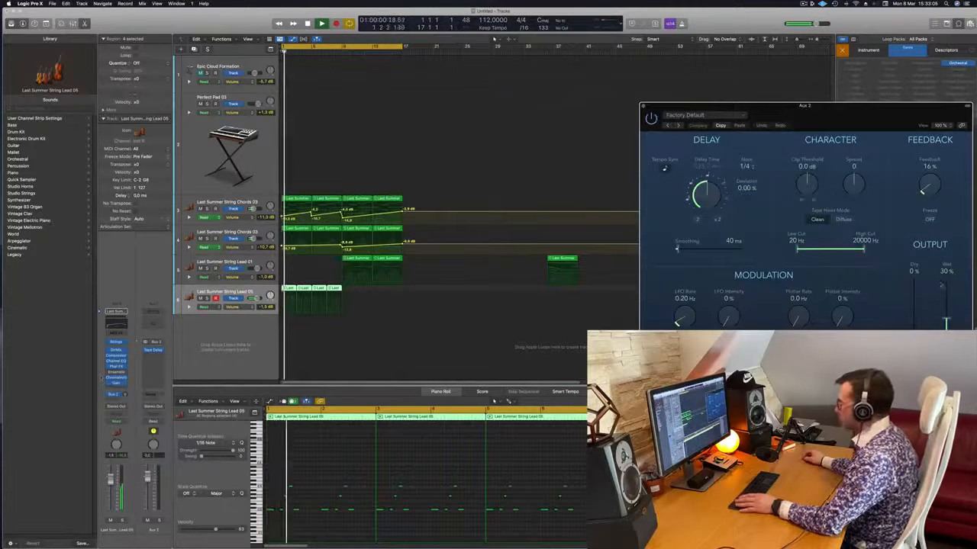
drag(946, 319, 952, 228)
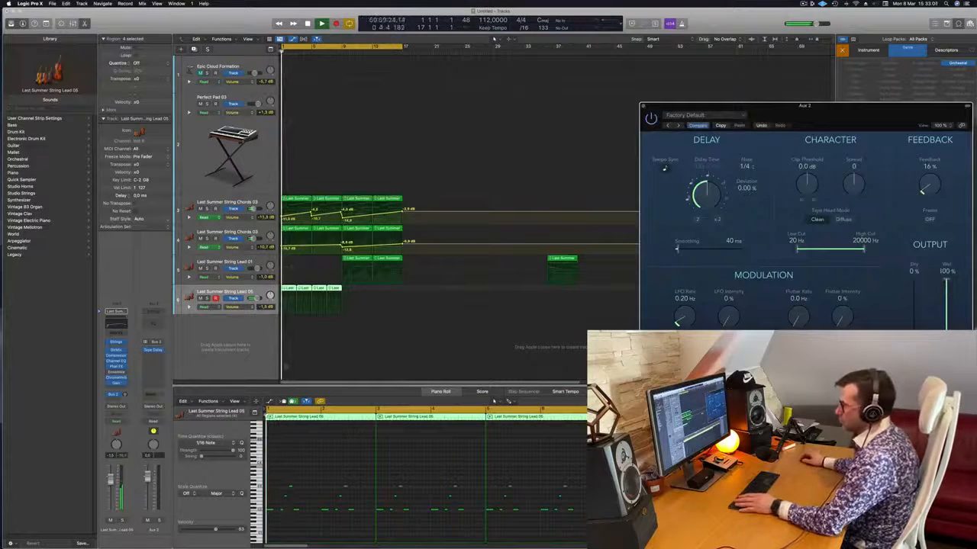
key(space)
key(space)
drag(124, 396, 124, 395)
key(space)
key(space)
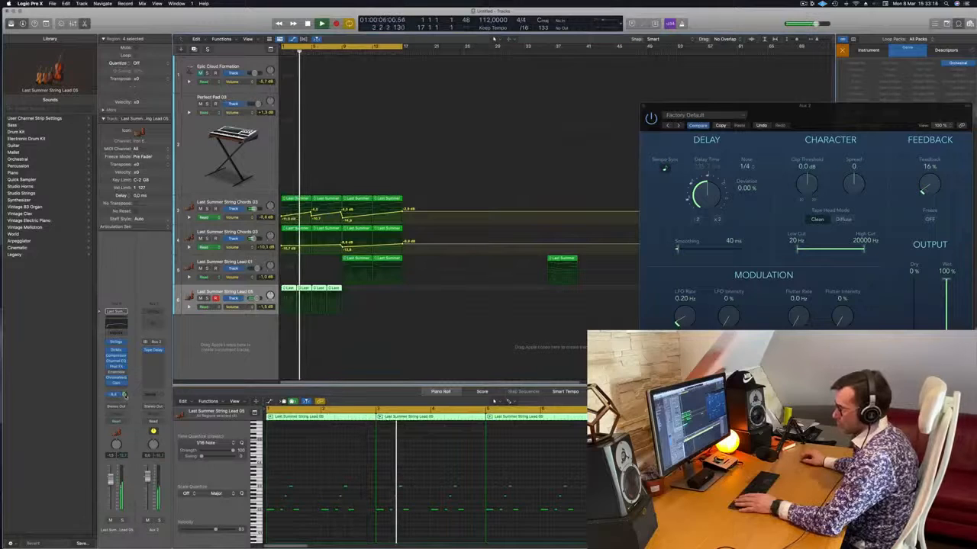
click(334, 344)
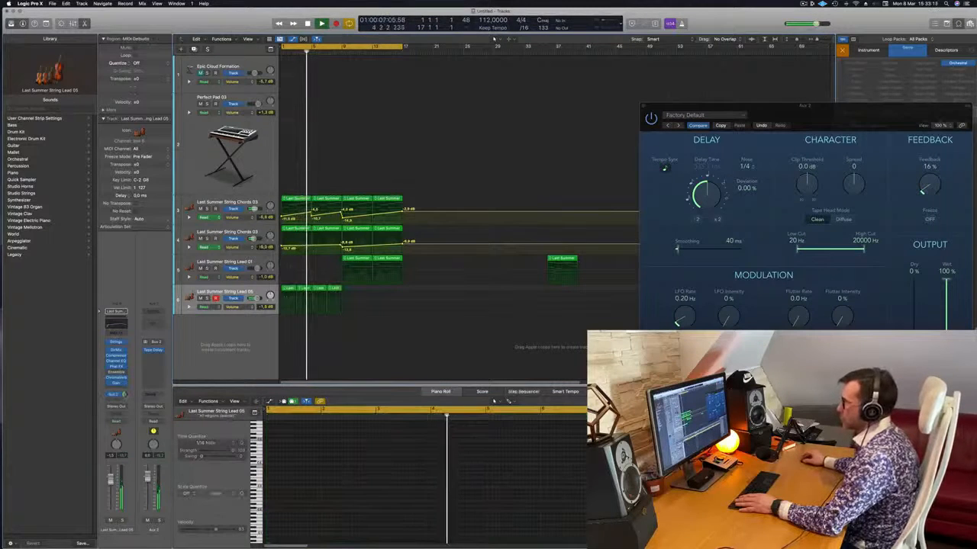
drag(644, 107, 409, 126)
click(408, 125)
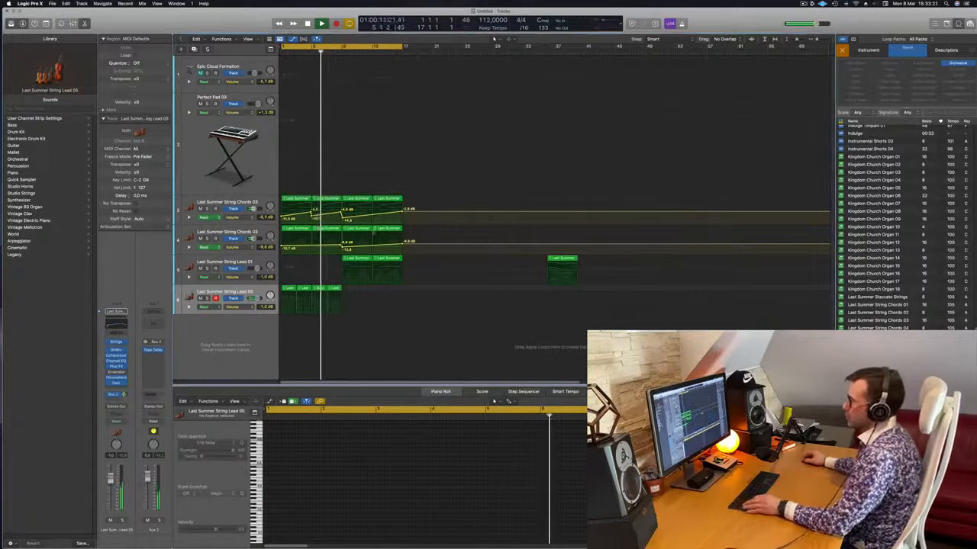
Duplicate the first String Chords 03 track and copy its regions from bars 9 and 13 onto the new track
key(super+Left)
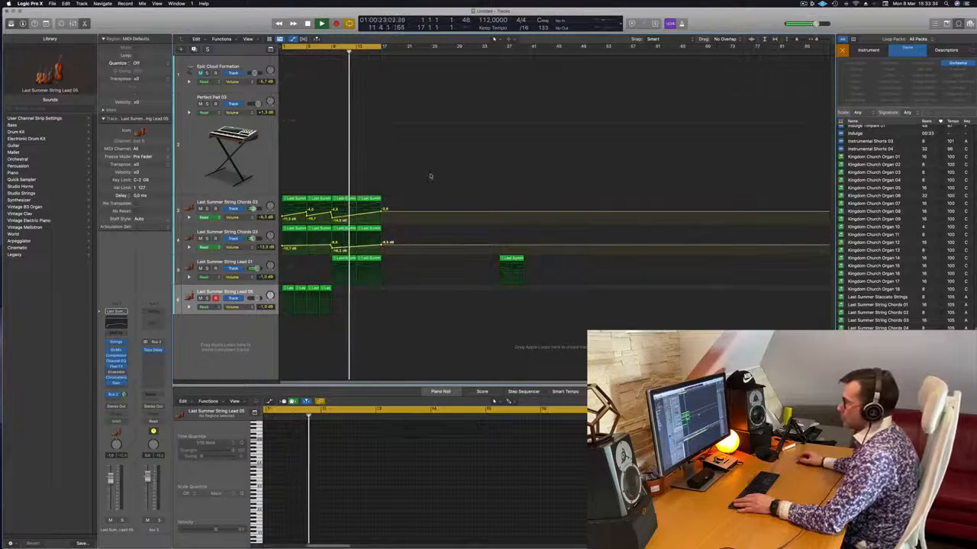
click(229, 206)
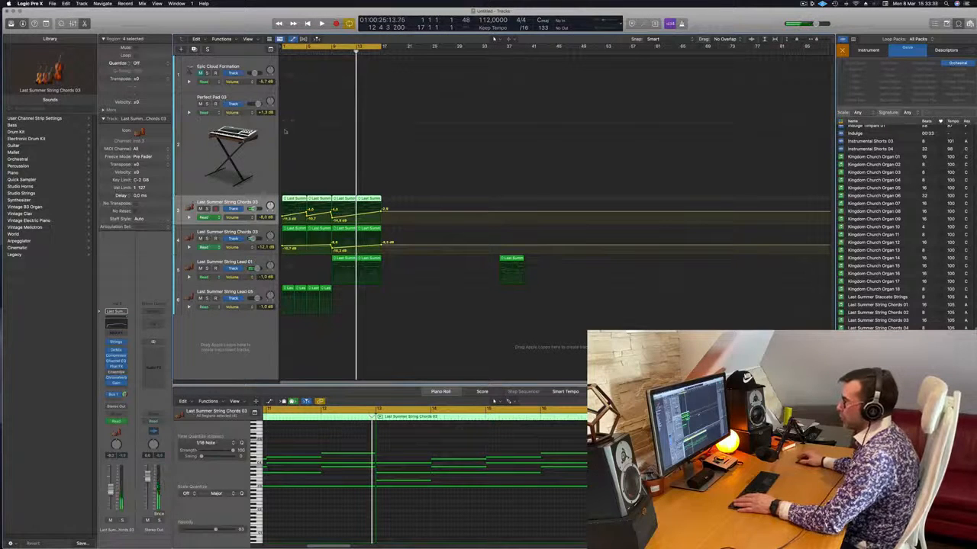
key(super+d)
click(340, 200)
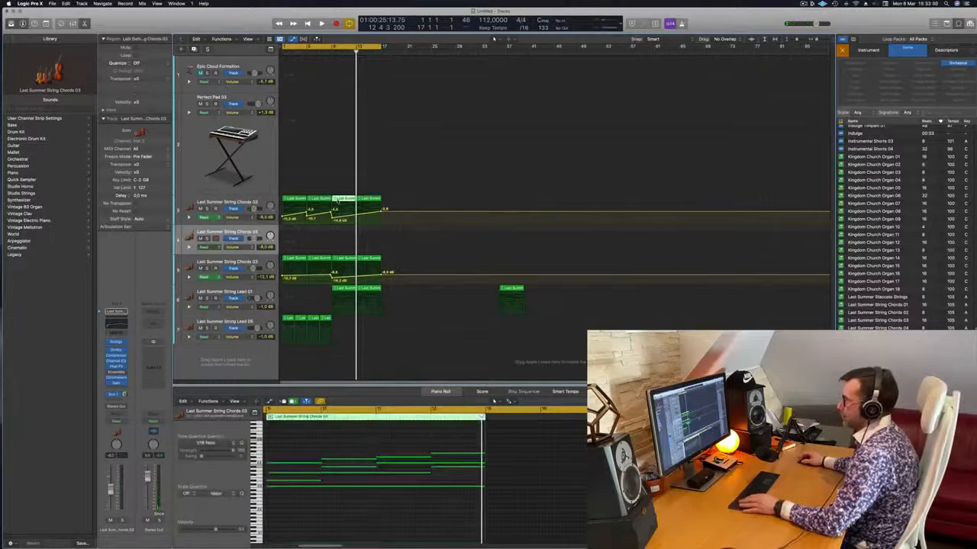
drag(346, 200, 371, 232)
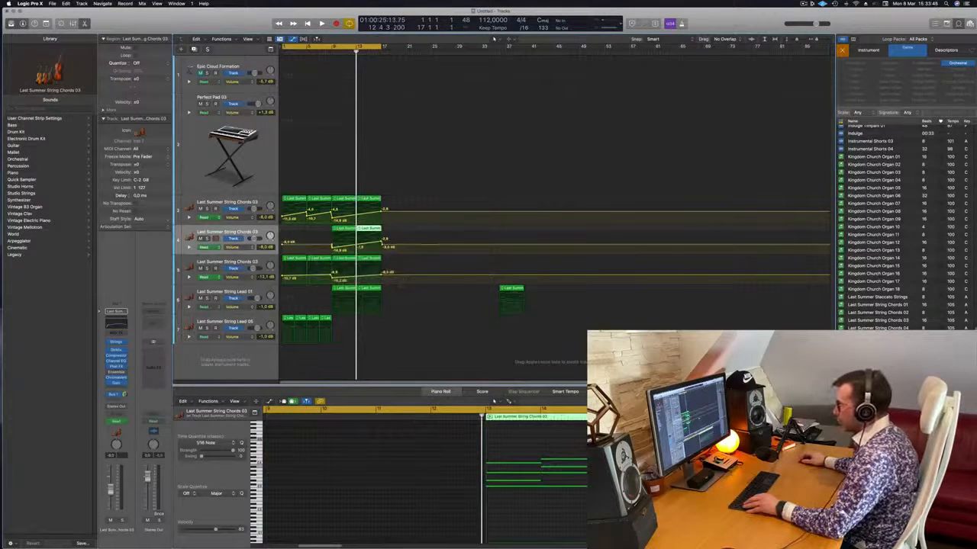
Transpose all notes in the two copied String Chords 03 regions down one octave
click(345, 234)
shift+click(369, 228)
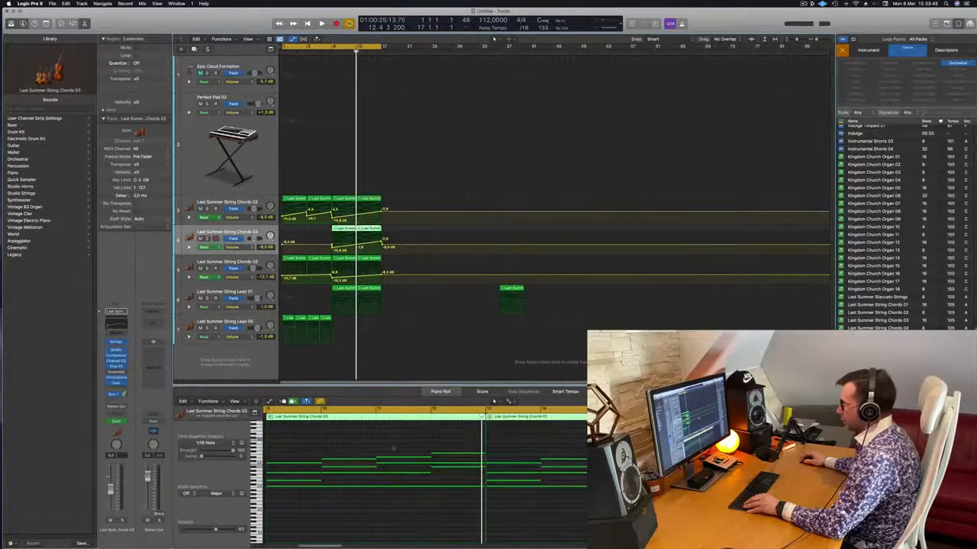
drag(302, 435, 587, 496)
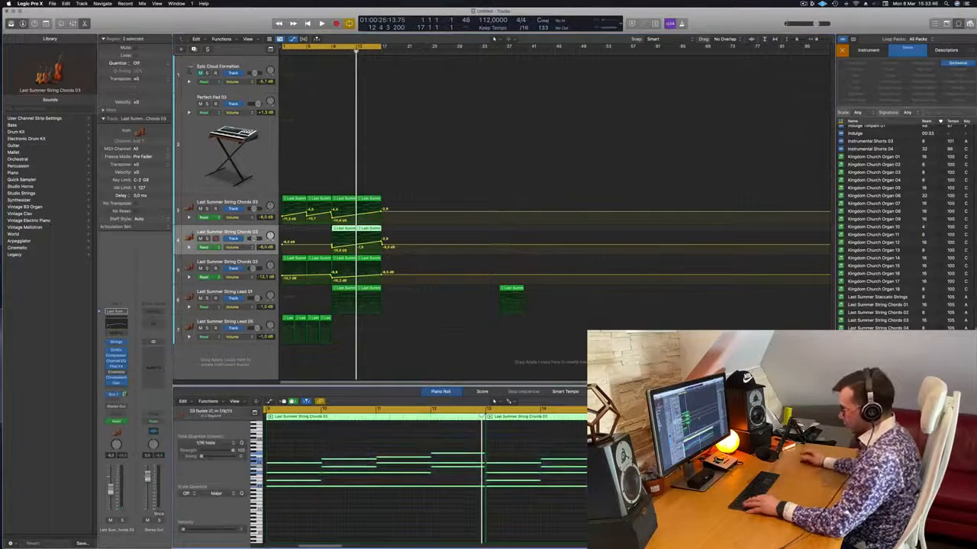
key(super+a)
key(shift+alt+Down)
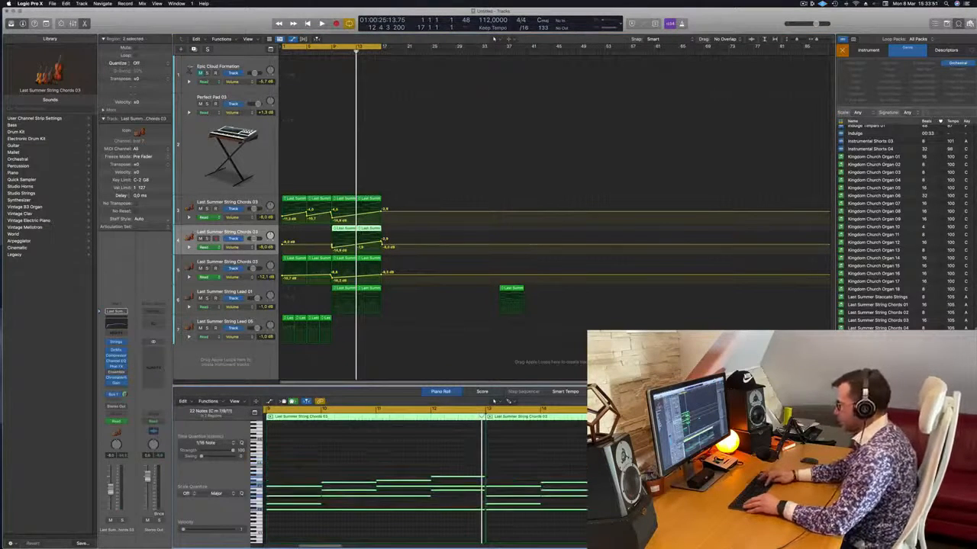
Play the arrangement and delete the volume automation from the duplicated String Chords 03 track
key(space)
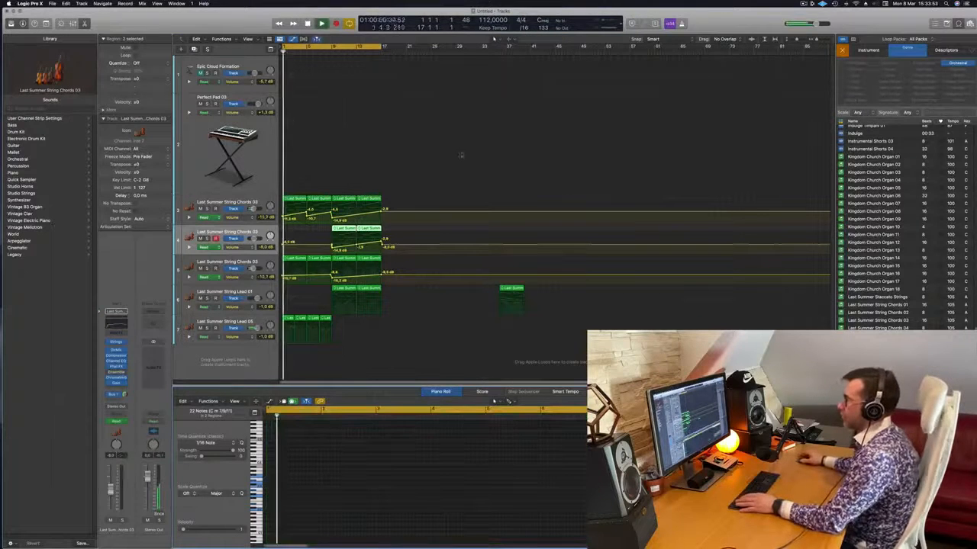
click(324, 52)
key(super+Left)
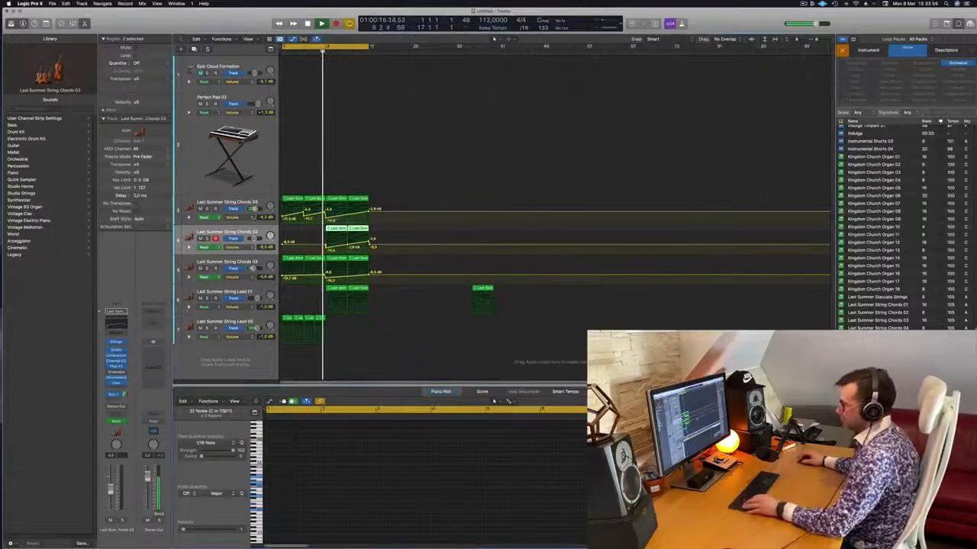
key(ctrl+super+BackSpace)
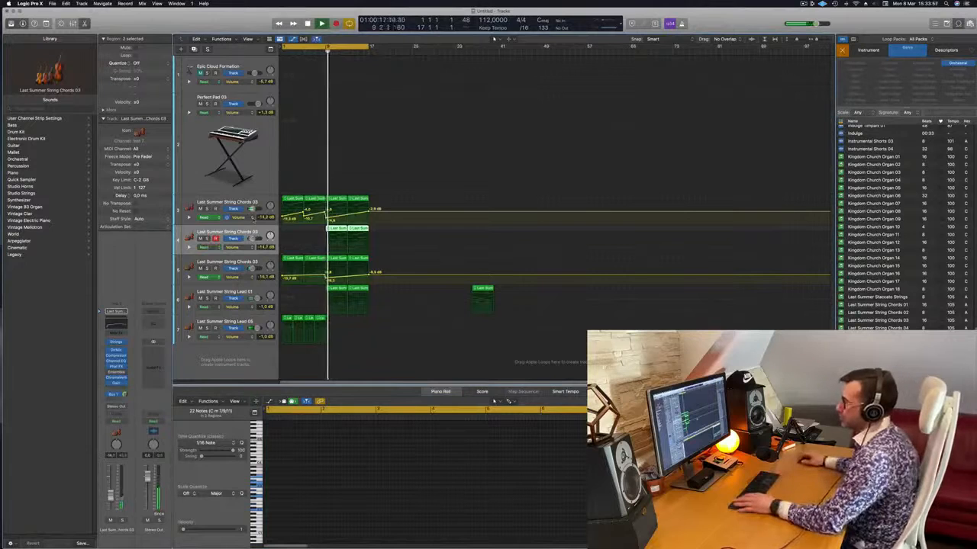
Solo the duplicated String Chords 03 track at -11.8 dB and turn off Dynamics via CC in its Studio Strings instrument
key(ctrl+s)
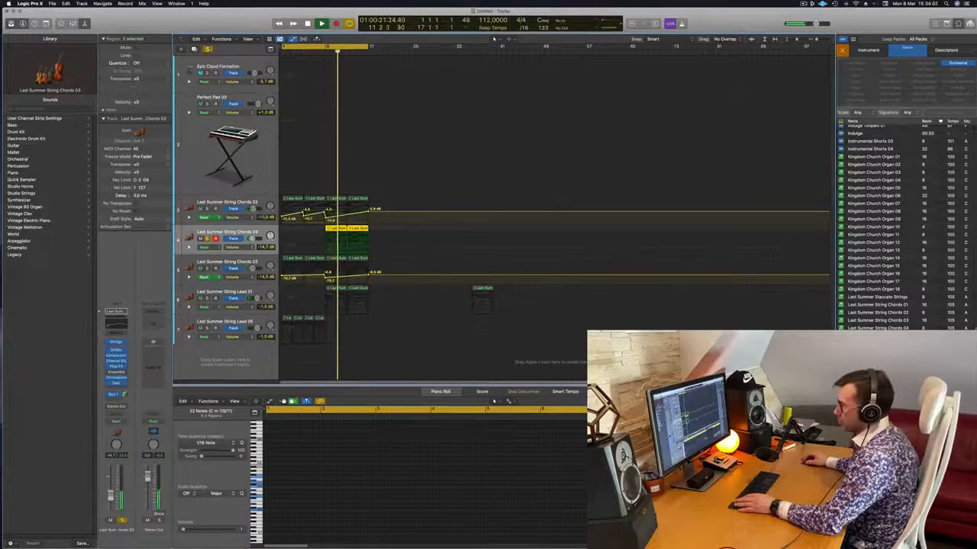
drag(110, 496, 111, 493)
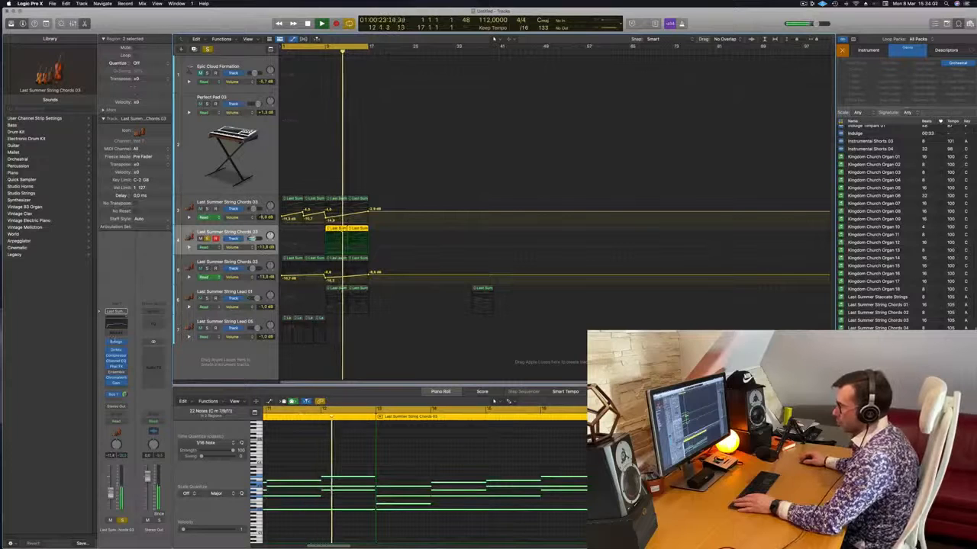
click(116, 342)
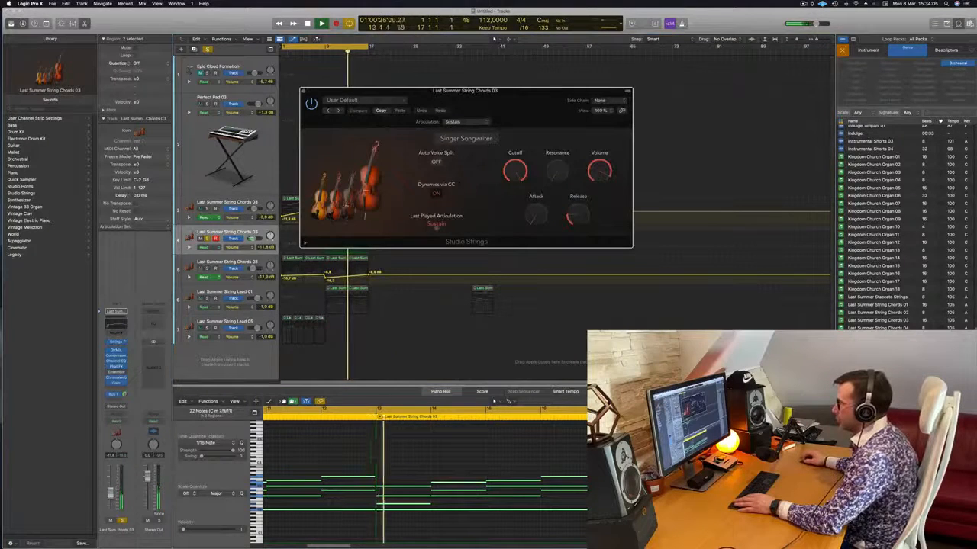
drag(529, 97, 830, 193)
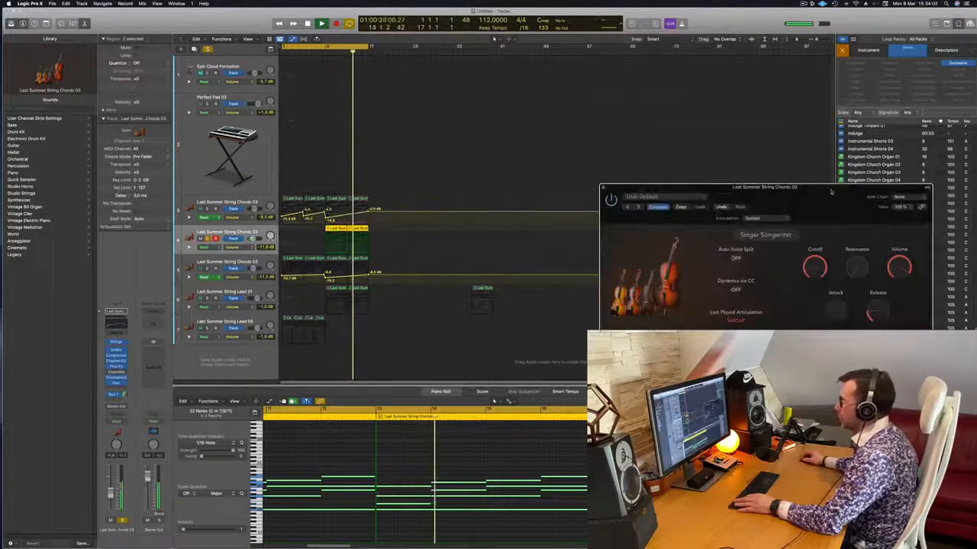
Limit the cycle range to bars 9 to 17 and play it, raising the soloed String Chords 03 duplicate to -2.3 dB
key(Return)
click(326, 51)
key(space)
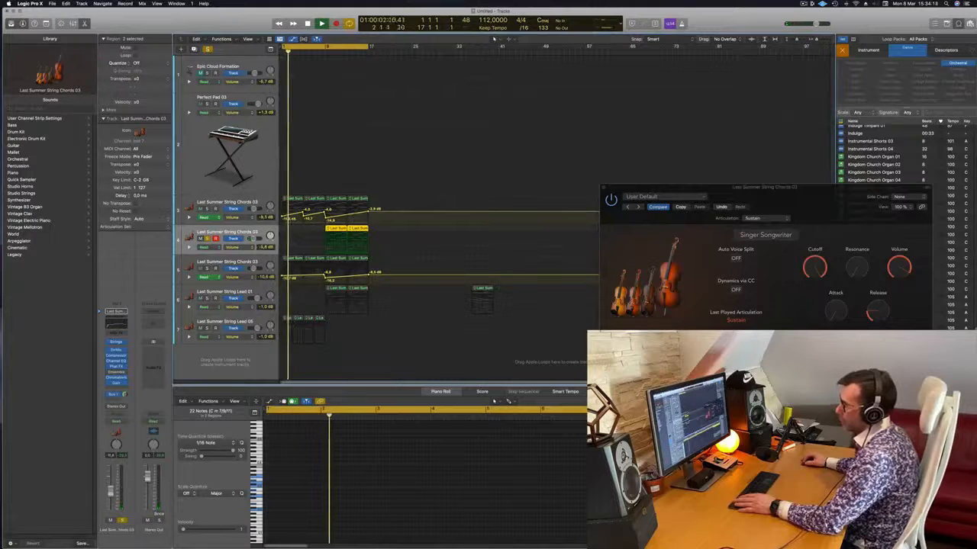
key(Return)
drag(284, 47, 327, 47)
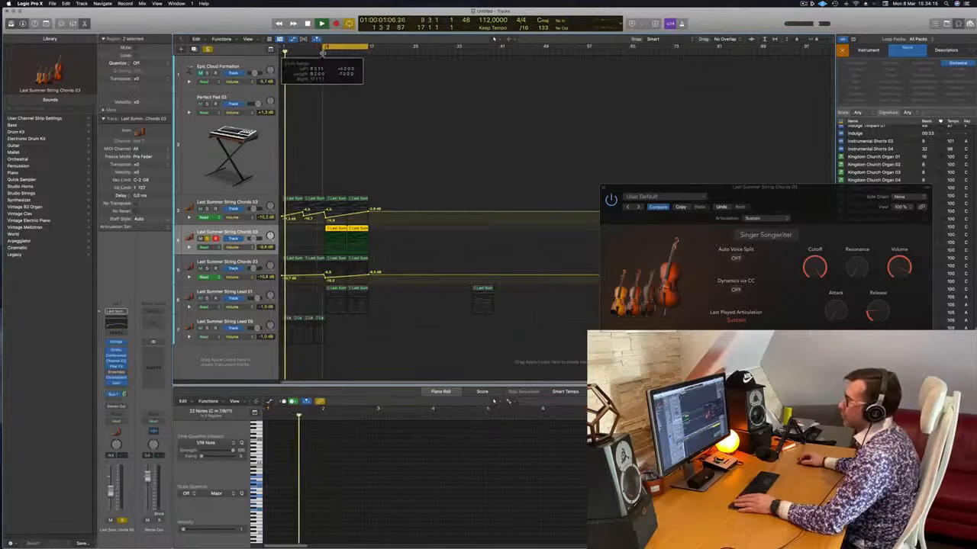
key(space)
key(space)
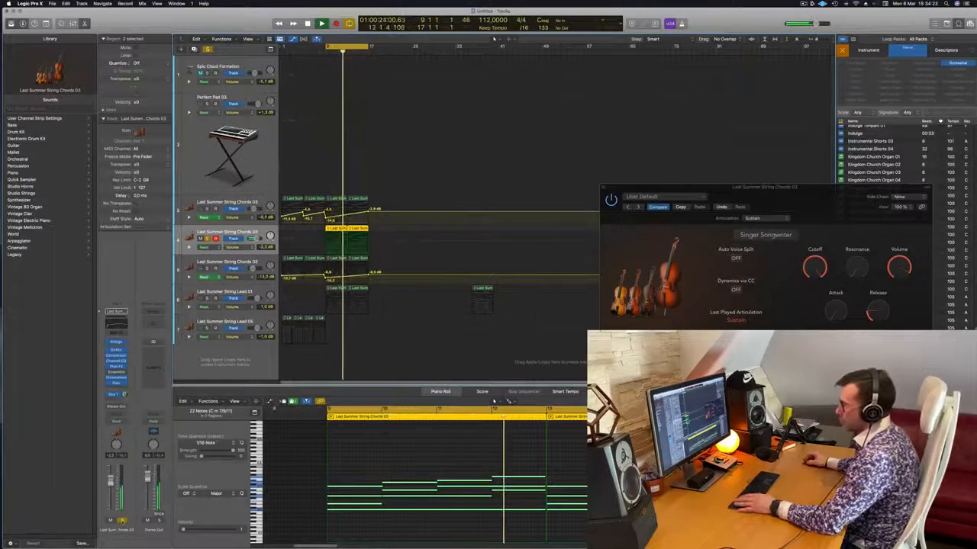
Change the duplicated track's Studio Strings instrument from Singer Songwriter to String Ensemble, keeping the Sustain articulation
drag(788, 187, 603, 163)
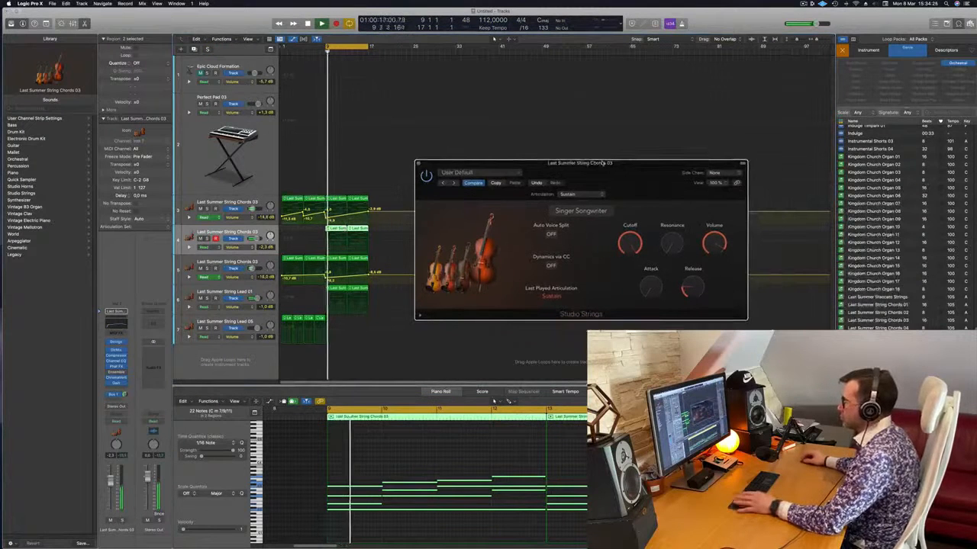
click(585, 195)
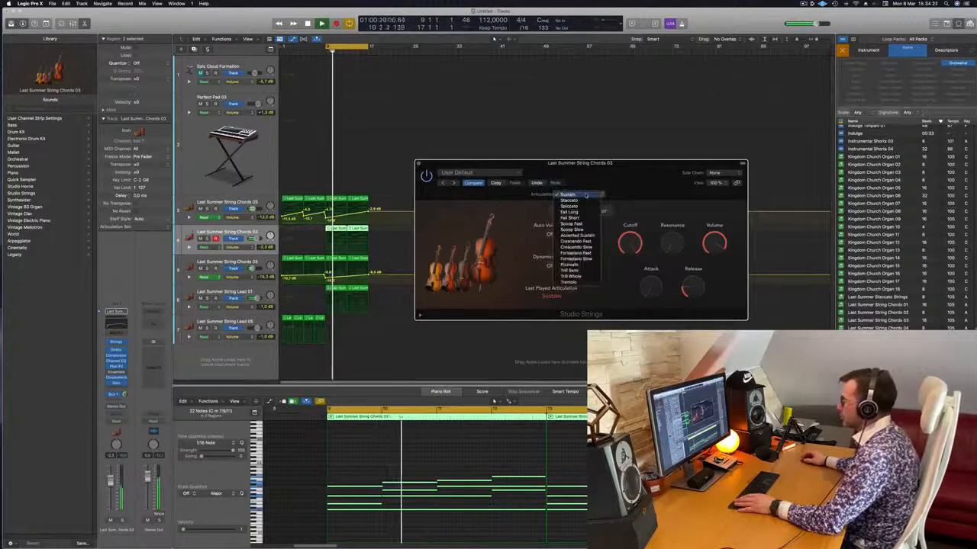
click(585, 195)
click(580, 211)
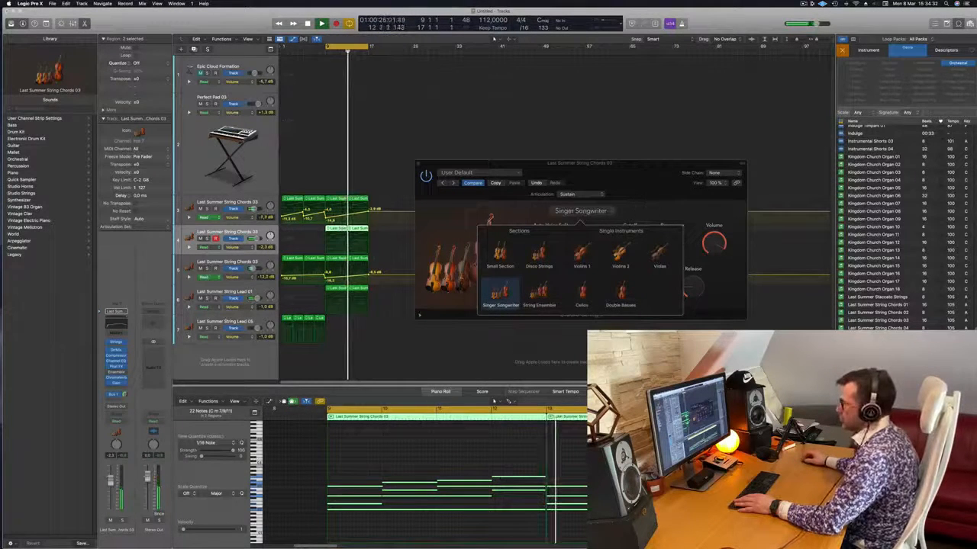
click(540, 293)
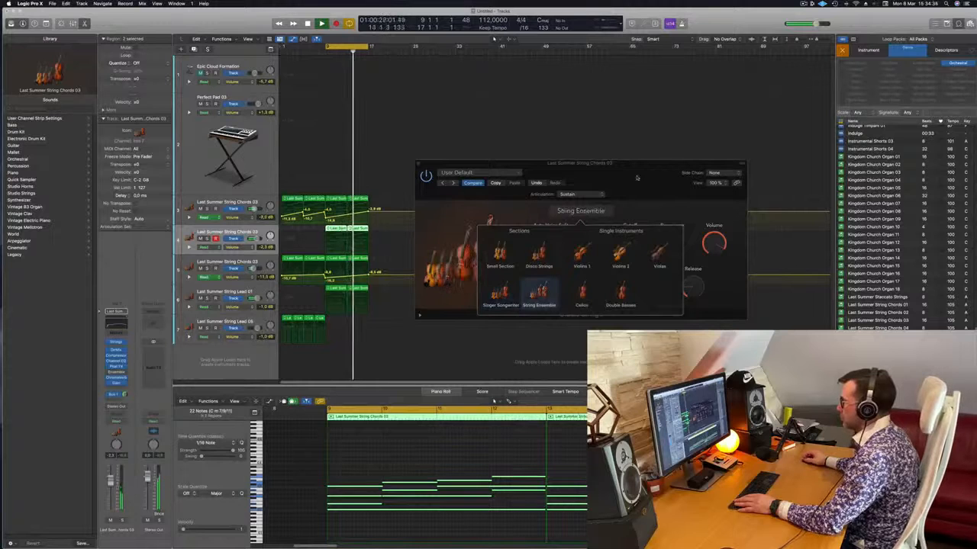
drag(638, 179, 682, 169)
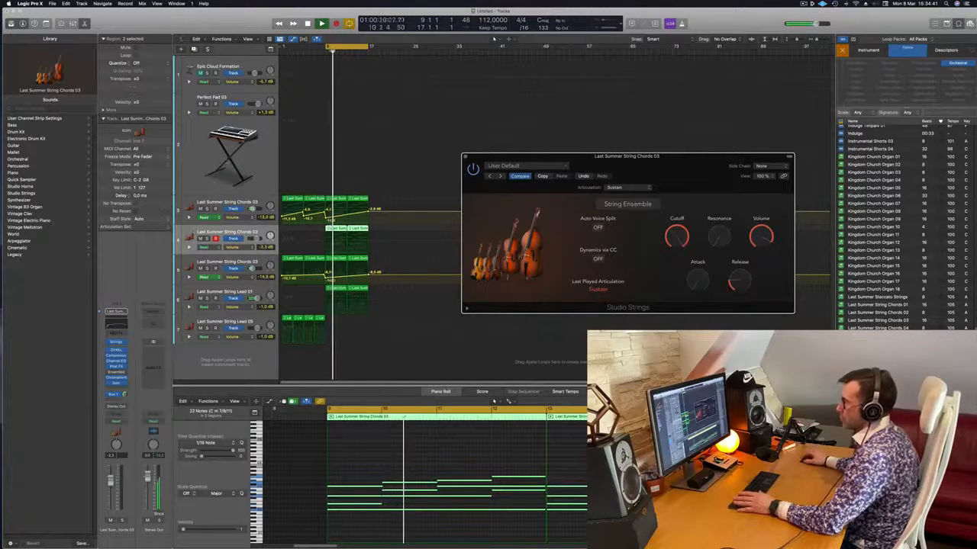
Select the Perfect Pad 03 track and replay the bar 9 cycle with the duplicated String Chords 03 track soloed
click(197, 171)
key(space)
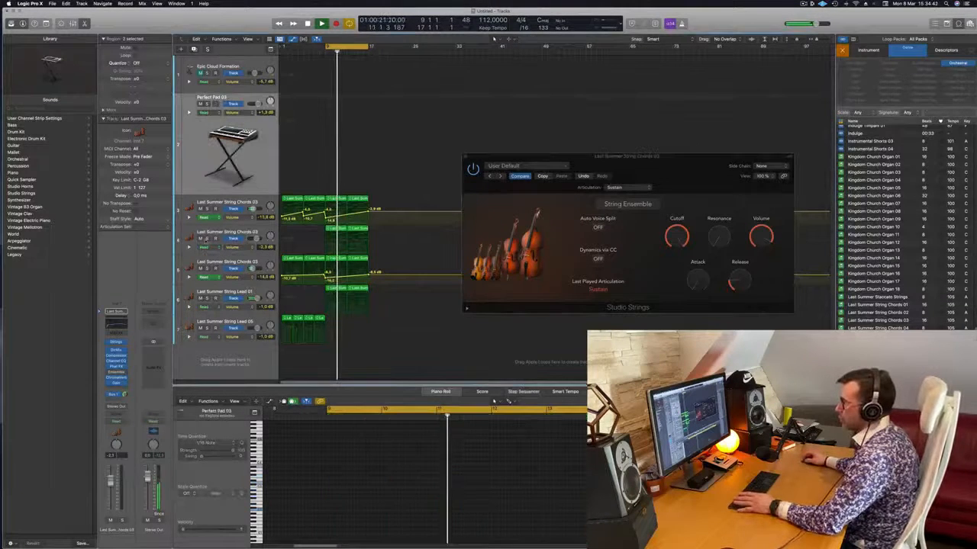
key(space)
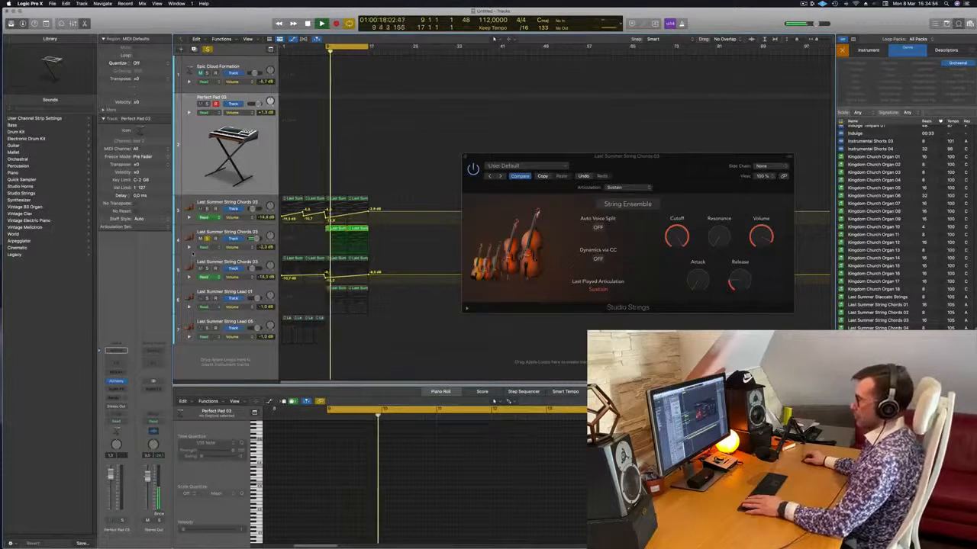
Unsolo the duplicated String Chords 03 track, replay the cycle with all tracks, and close its Studio Strings window
click(206, 239)
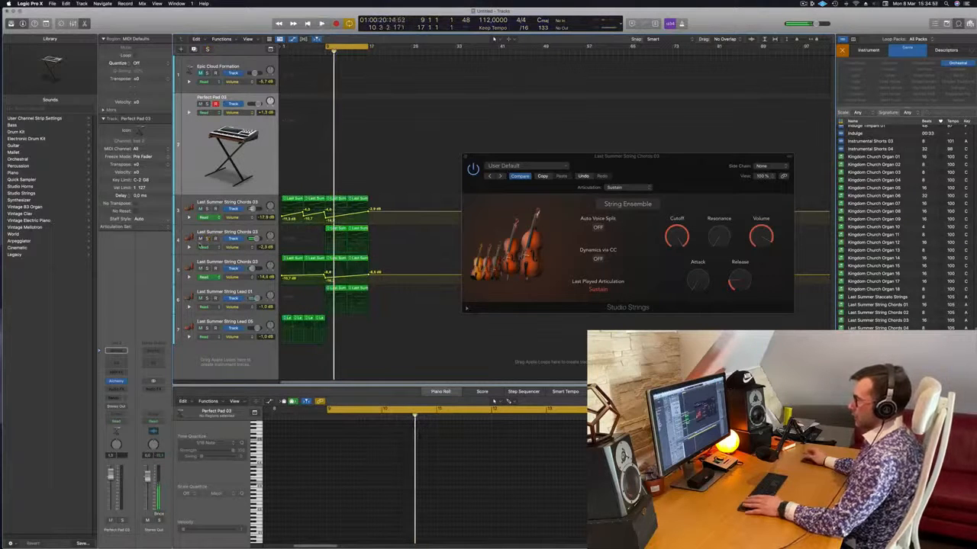
key(space)
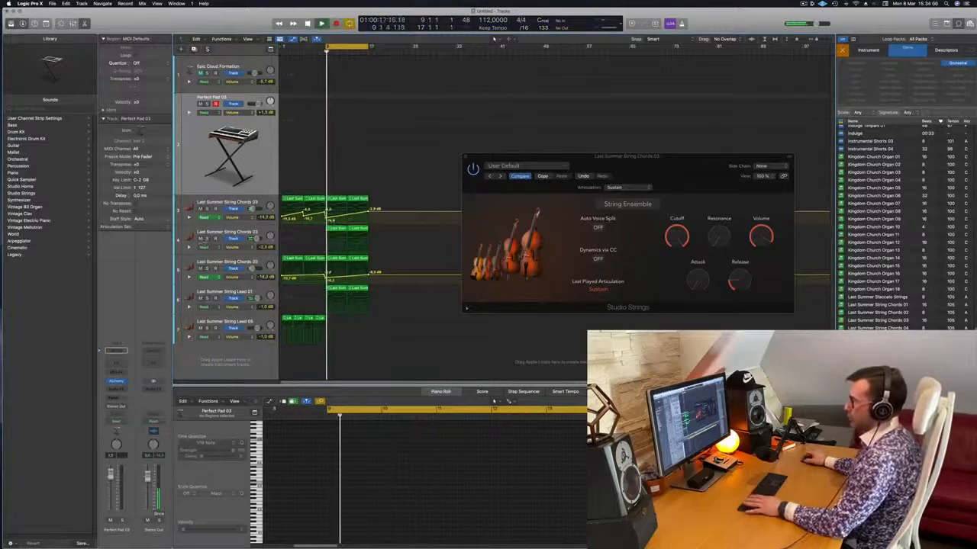
click(259, 232)
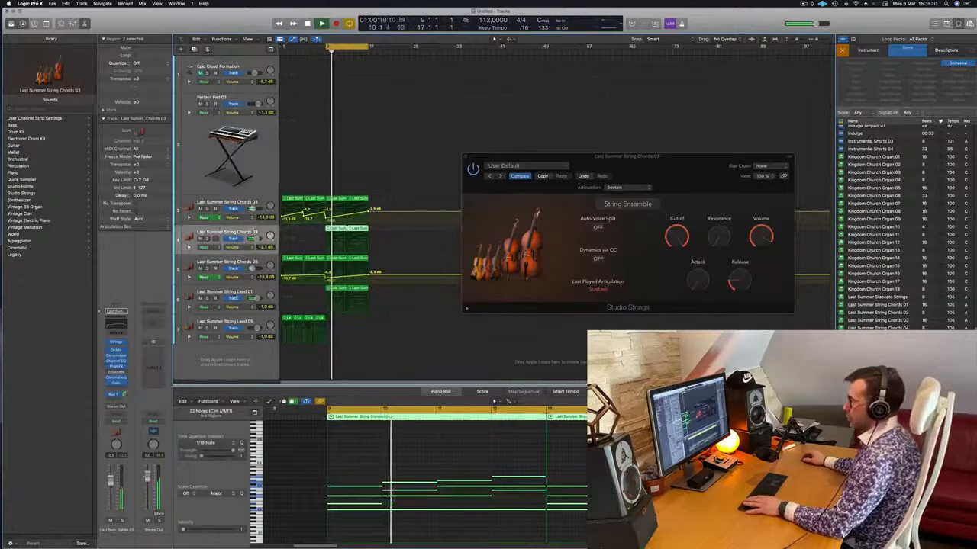
click(462, 154)
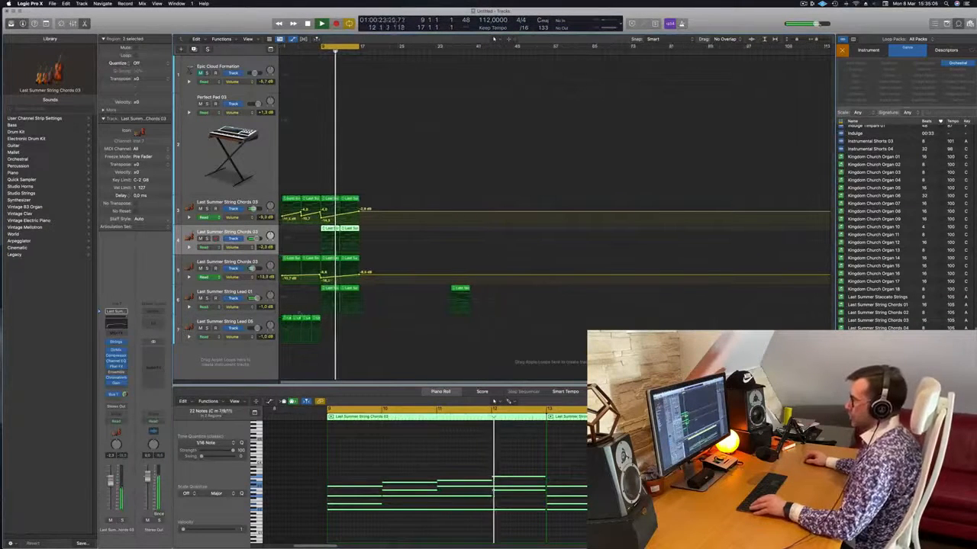
Repeat the four String Lead 05 regions twice and remove the copies between bars 9 and 17, keeping those from bar 17
click(276, 318)
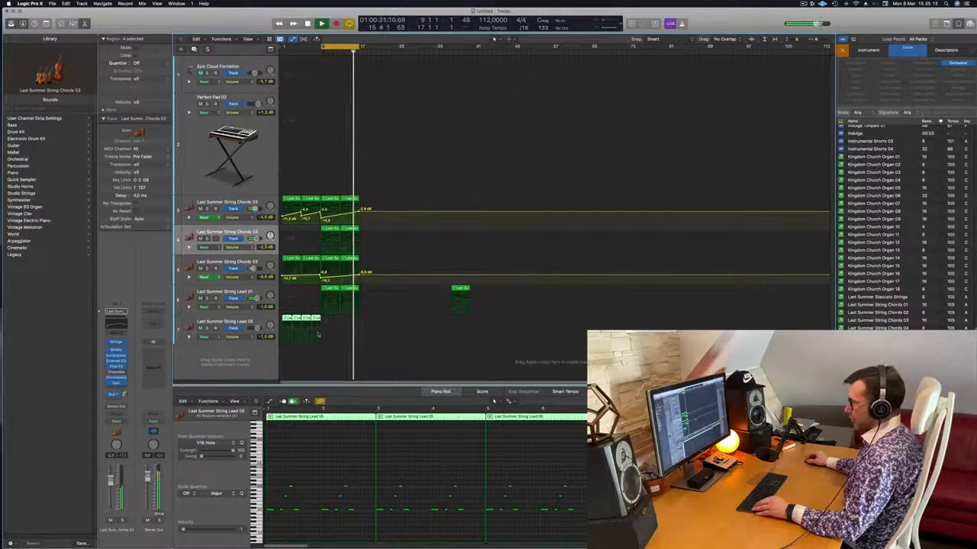
click(360, 338)
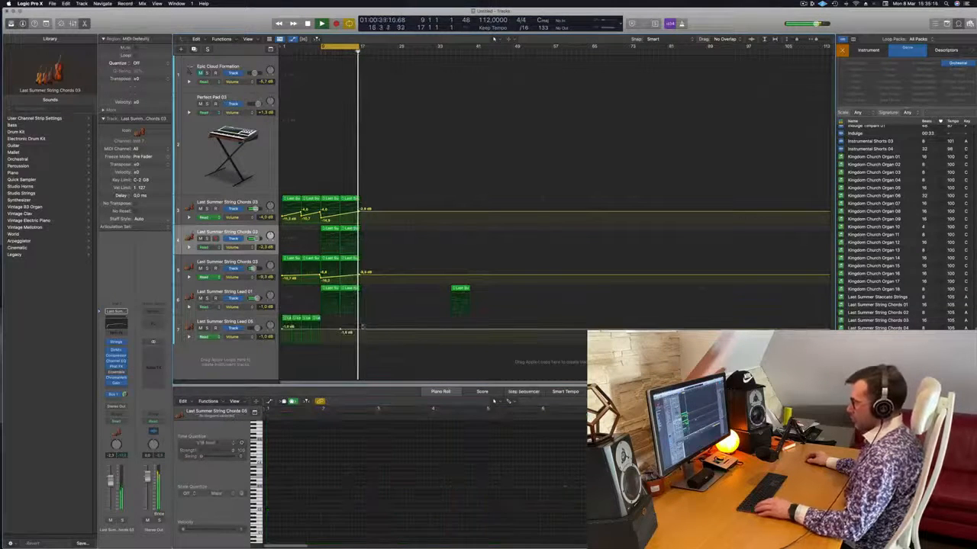
drag(340, 319, 276, 316)
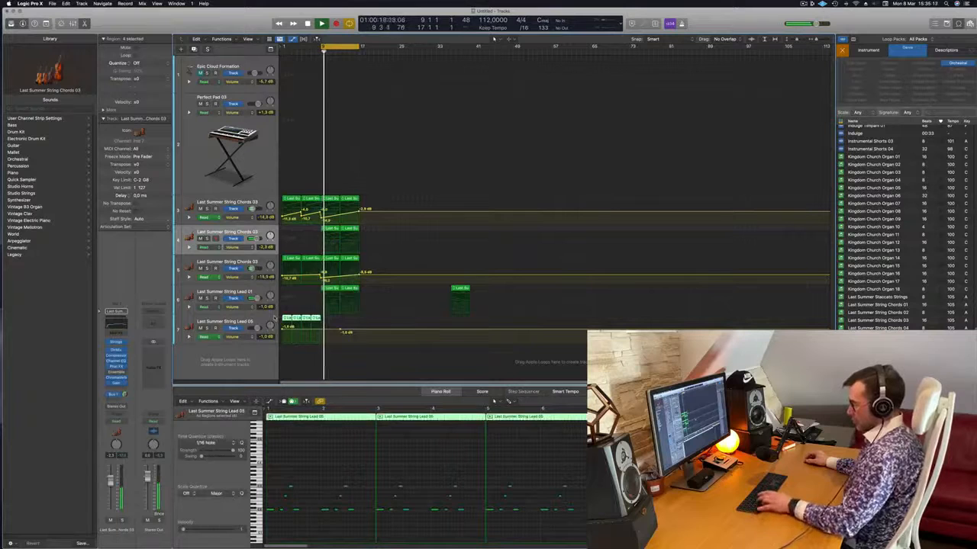
key(super+r)
key(super+r)
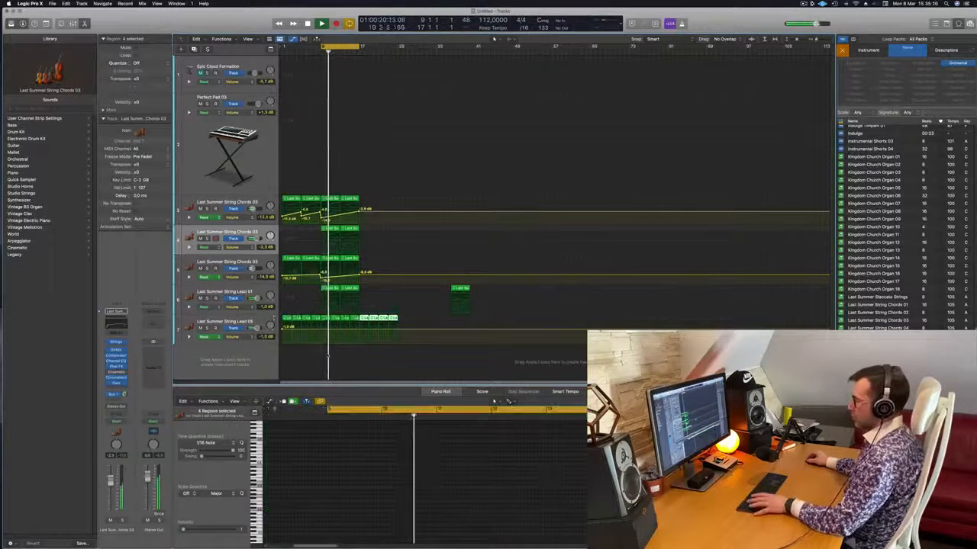
click(322, 352)
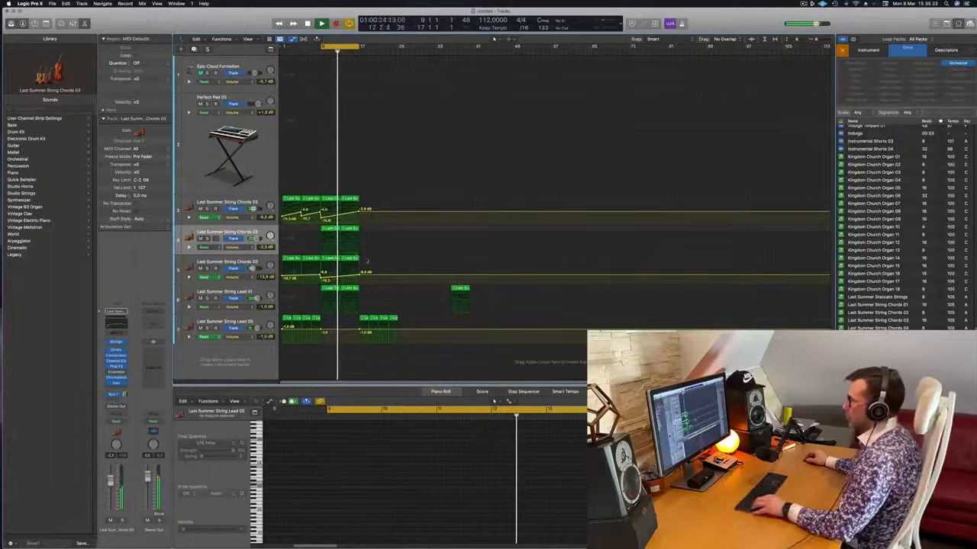
Copy the lowest String Chords 03 track's two bar 9 to 17 regions to bar 17 and extend the cycle to bar 25
drag(352, 259, 374, 266)
drag(323, 47, 396, 53)
scroll(392, 83, left, 2)
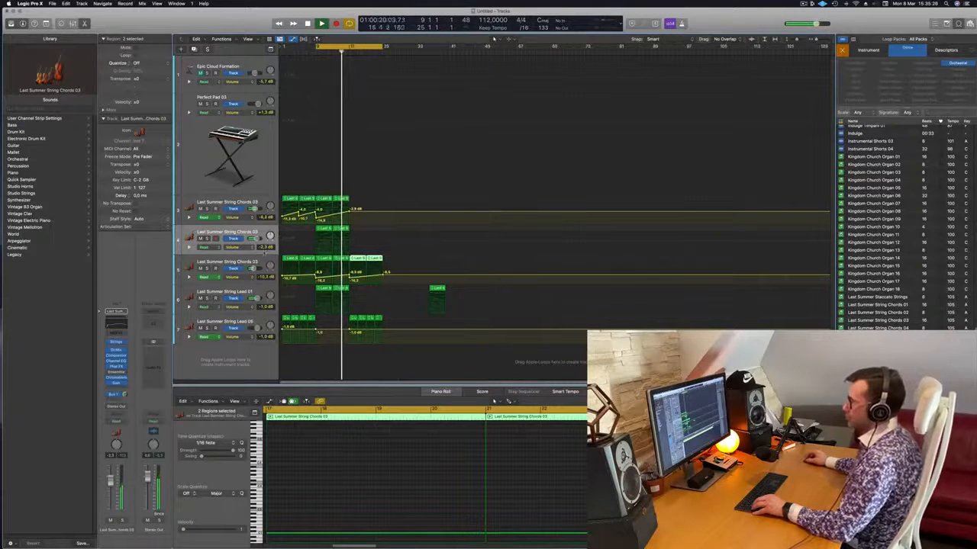
Duplicate the String Ensemble version of the String Chords 03 track and copy its first region to bar 17 on the new track
click(264, 261)
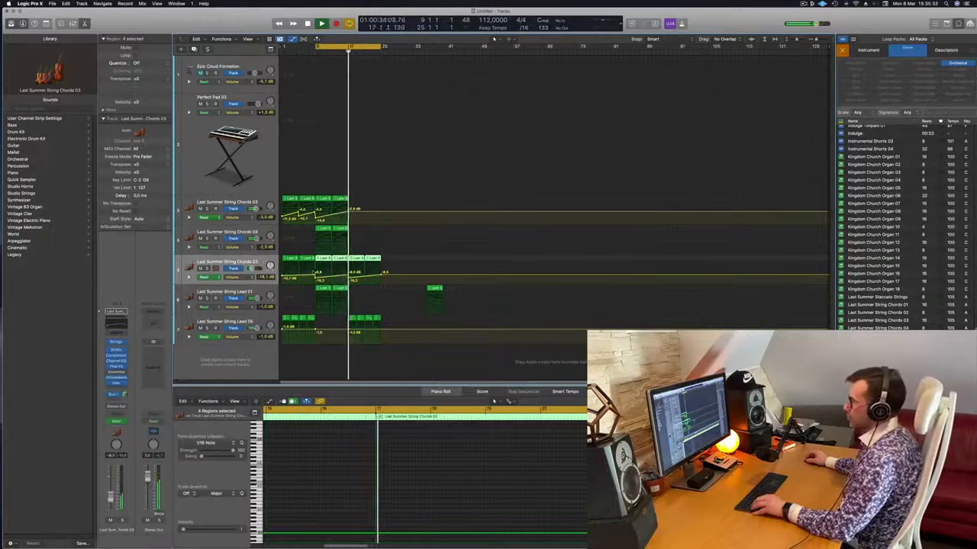
key(super+Right)
key(super+Left)
key(super+Right)
key(super+Right)
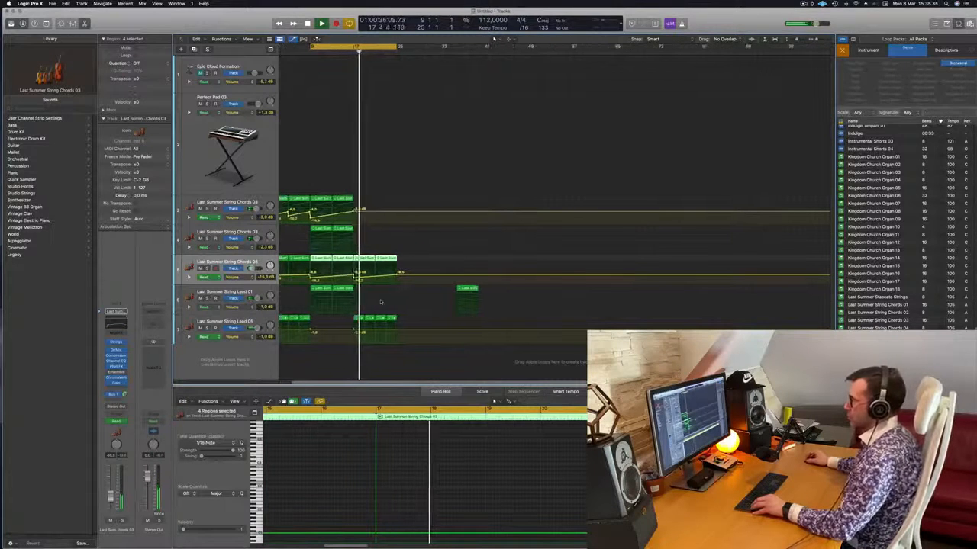
key(super+Left)
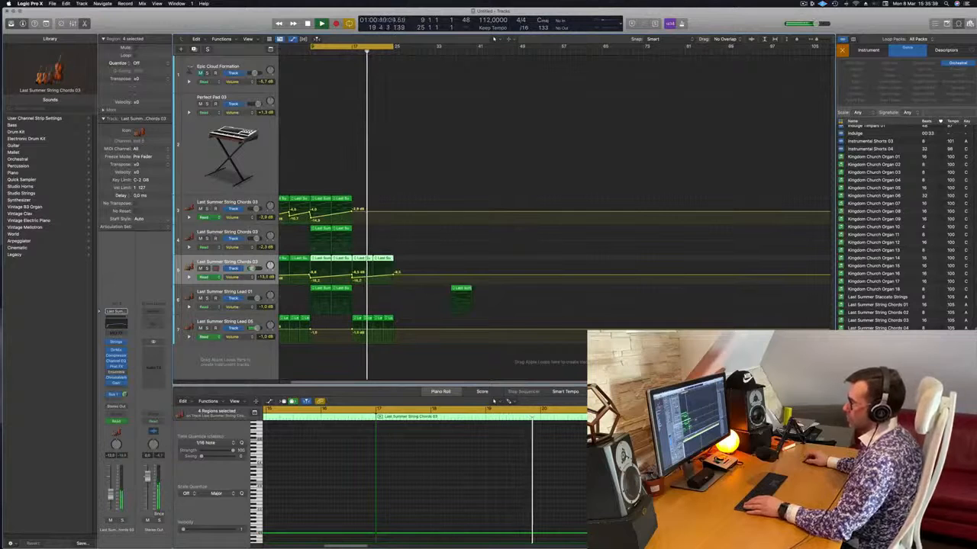
click(257, 232)
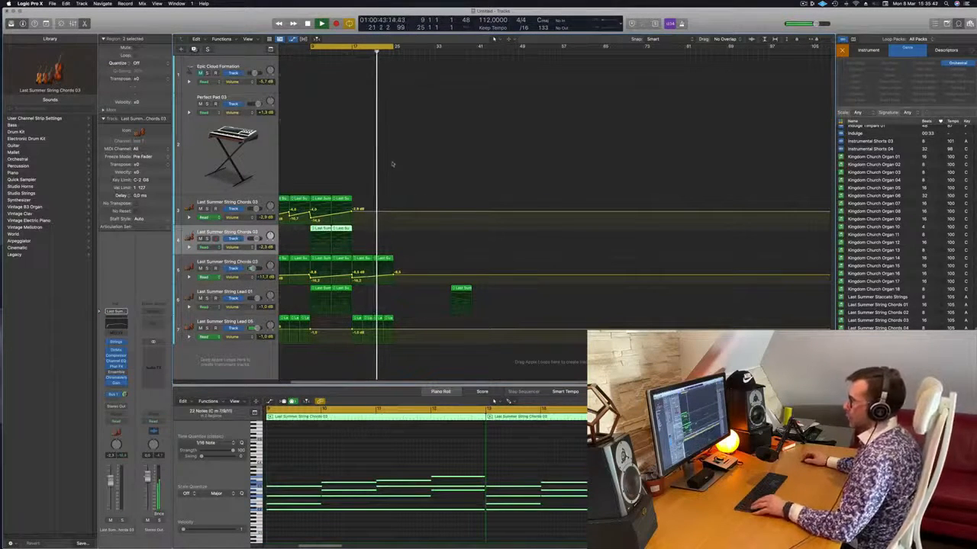
key(super+d)
drag(324, 242, 365, 272)
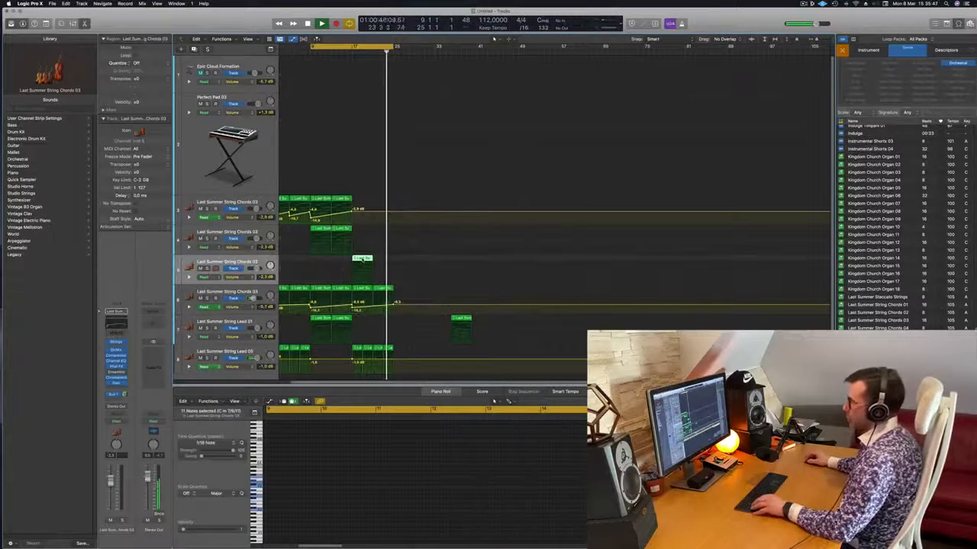
Delete the lower chord notes in the new track's bar 17 region, keeping only the four-note top line
double_click(362, 260)
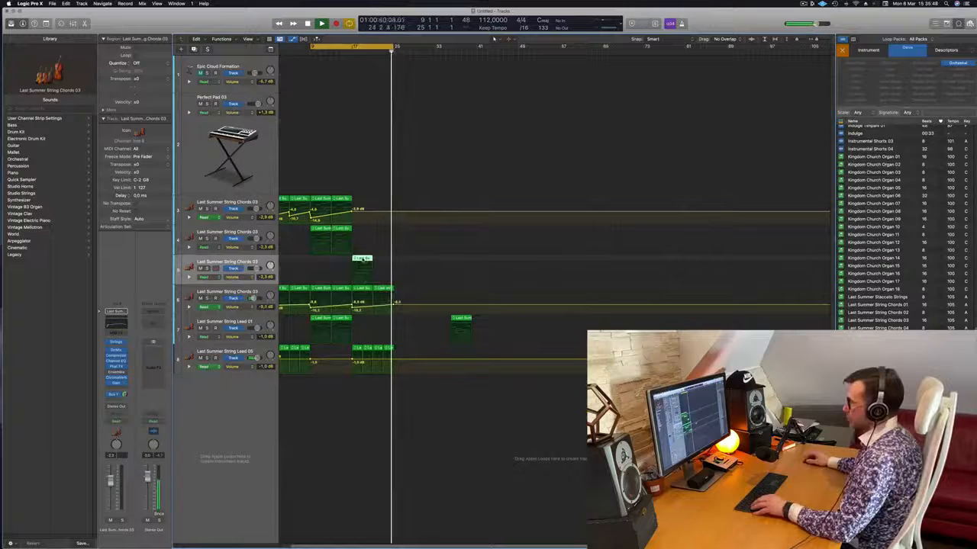
key(e)
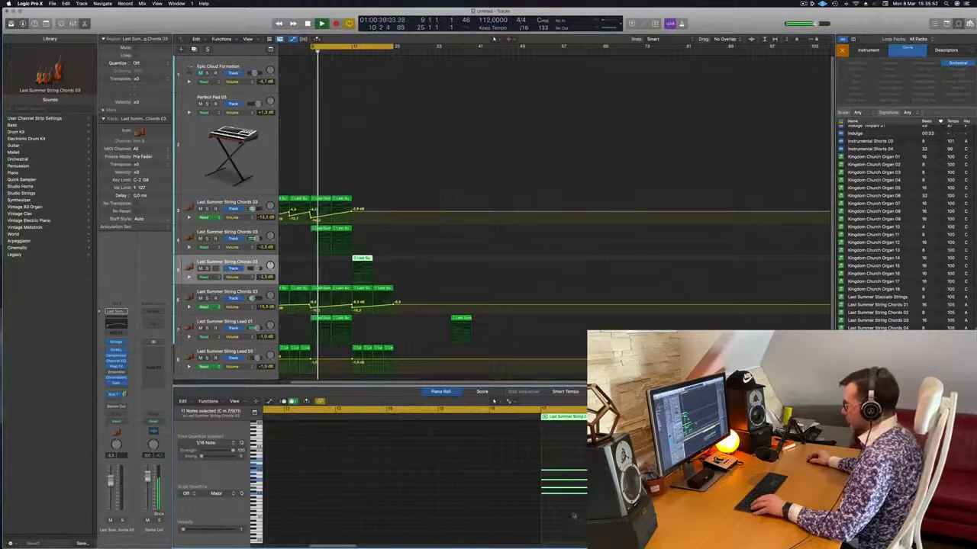
drag(574, 502, 574, 478)
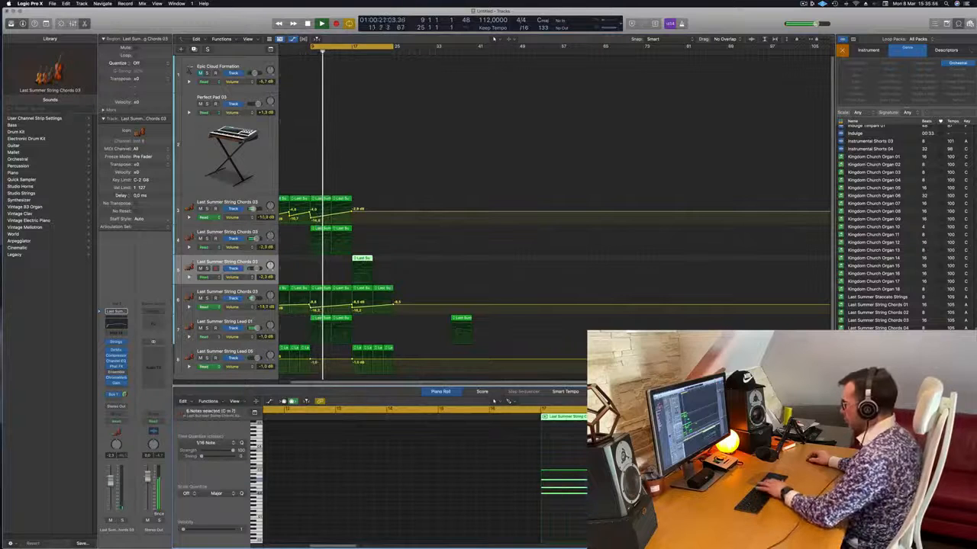
key(BackSpace)
click(611, 470)
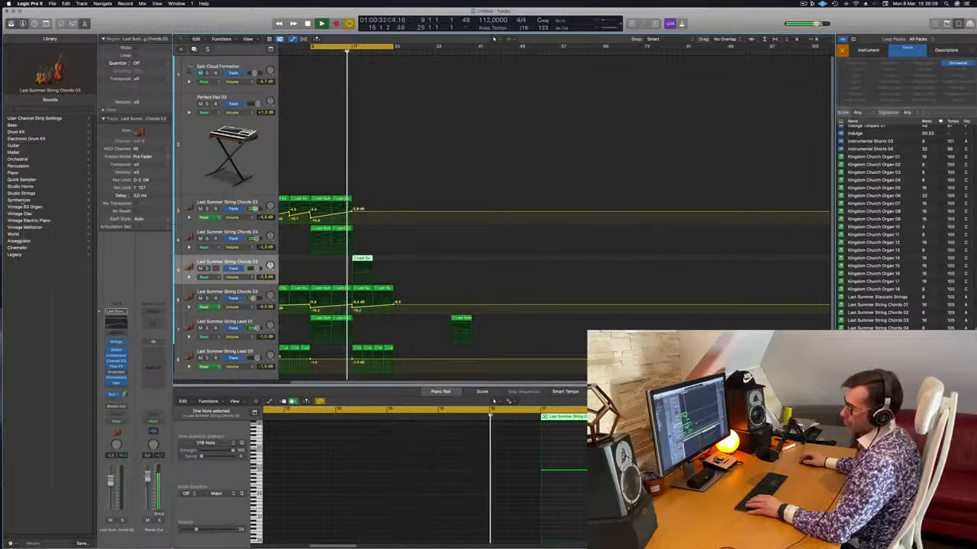
Load the orchestral brass patch French Horn Solo on the new track and transpose the region's four notes up one octave
click(17, 158)
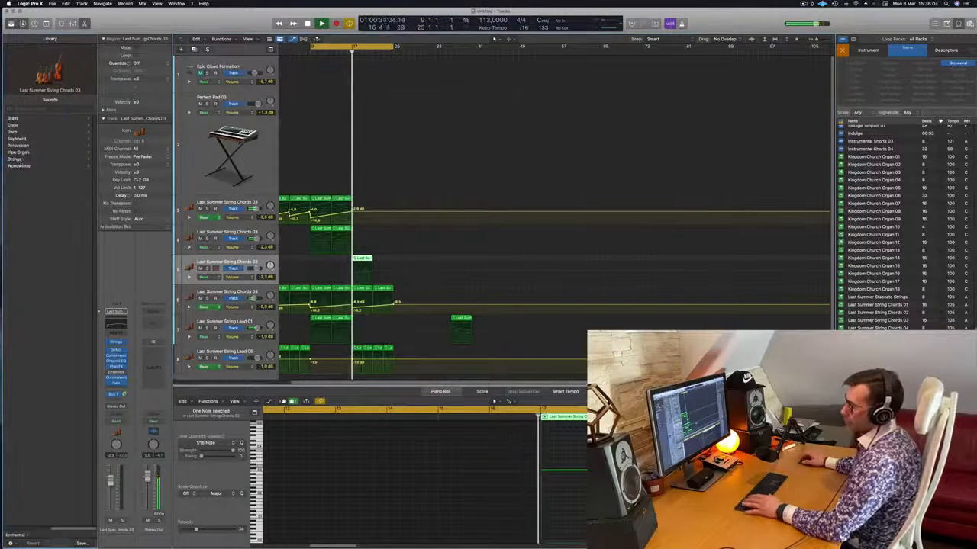
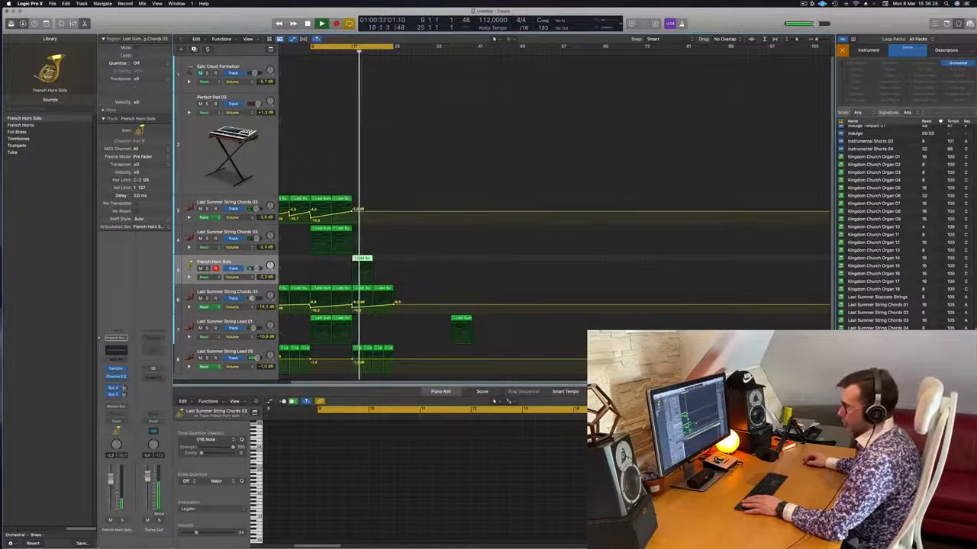
scroll(521, 466, right, 10)
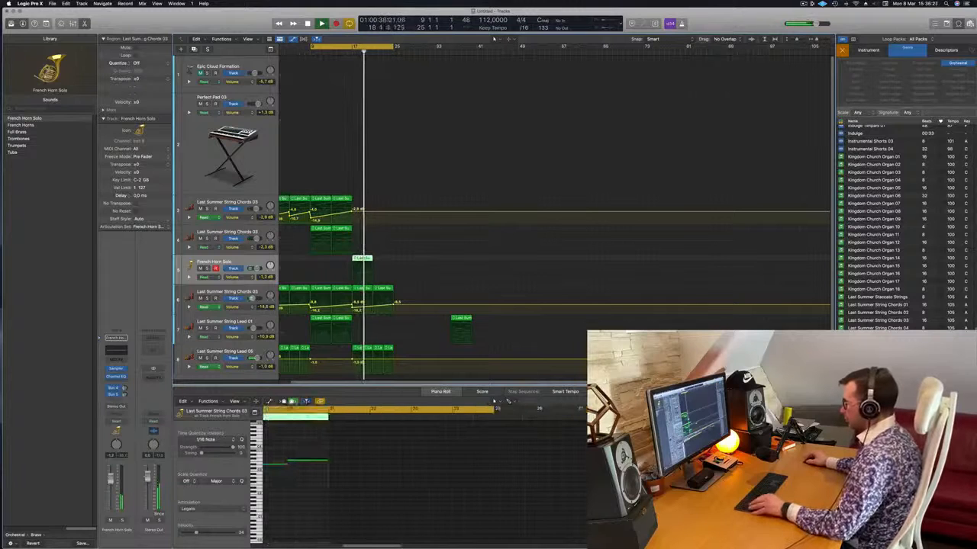
scroll(521, 467, left, 4)
drag(347, 449, 565, 525)
key(alt+shift+Down)
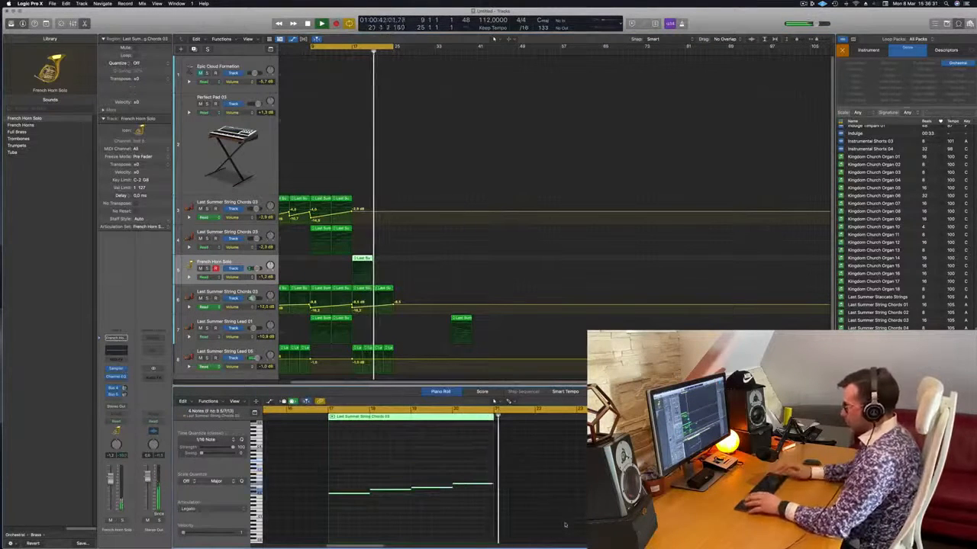
key(alt+shift+Up)
key(alt+shift+Up)
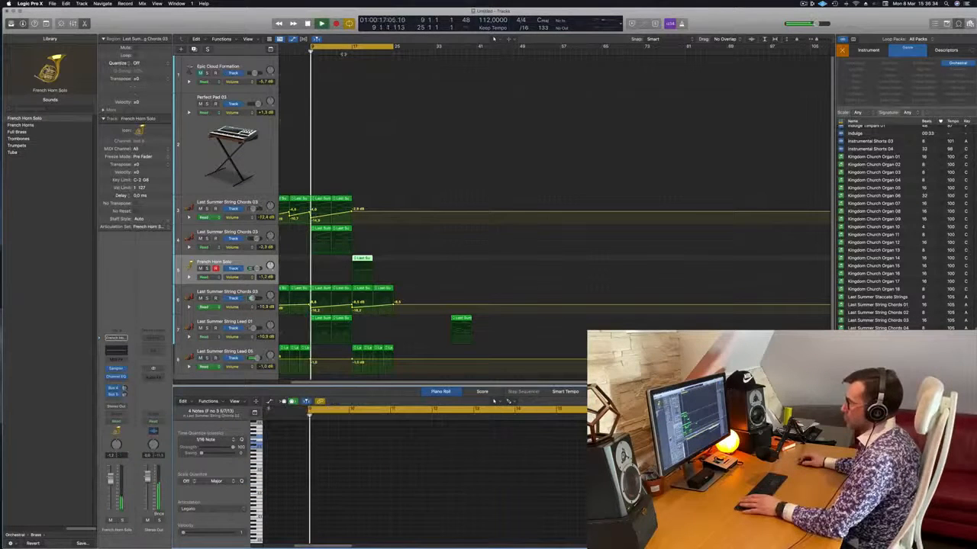
Play from bar 17 and replace the French Horn Solo patch with French Horns, moving the Sampler window clear of the regions
click(350, 52)
key(super+Left)
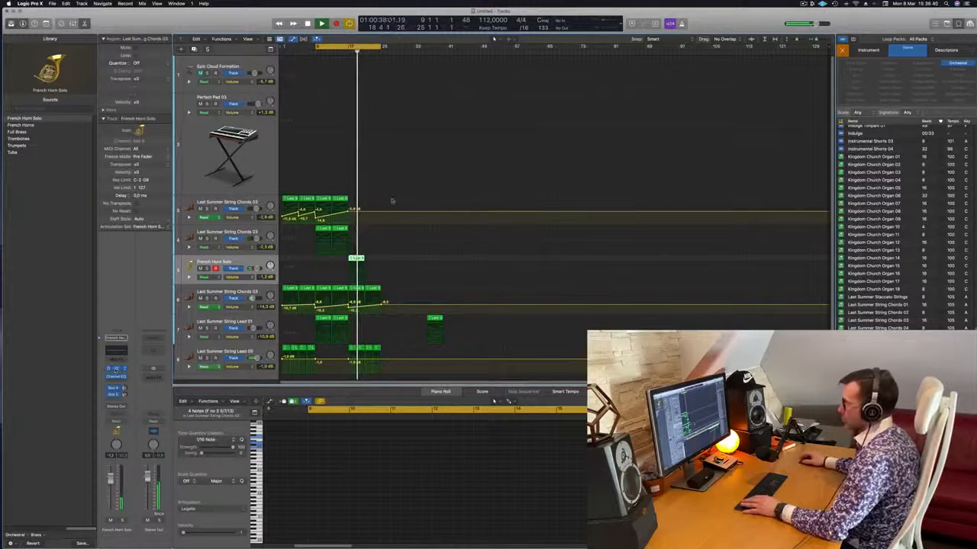
key(v)
click(28, 125)
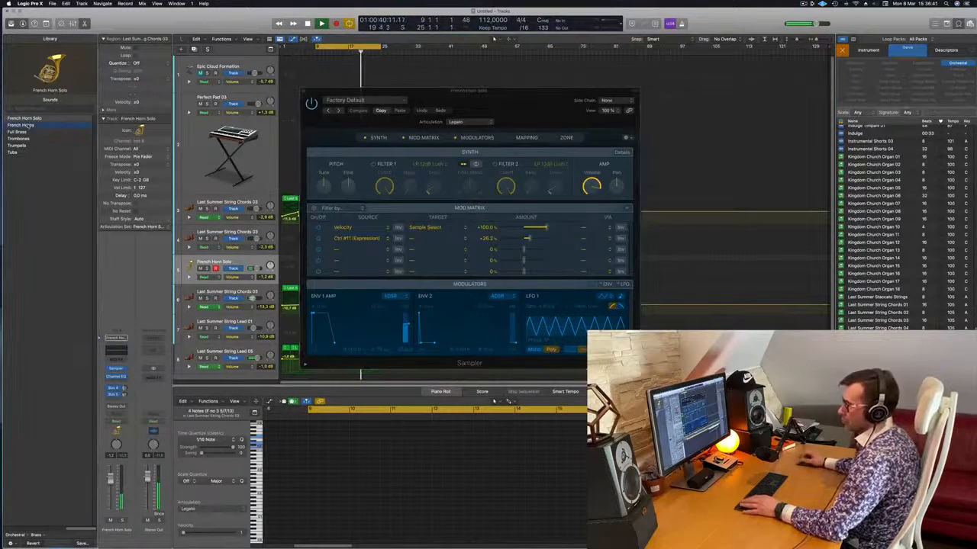
drag(428, 92, 826, 94)
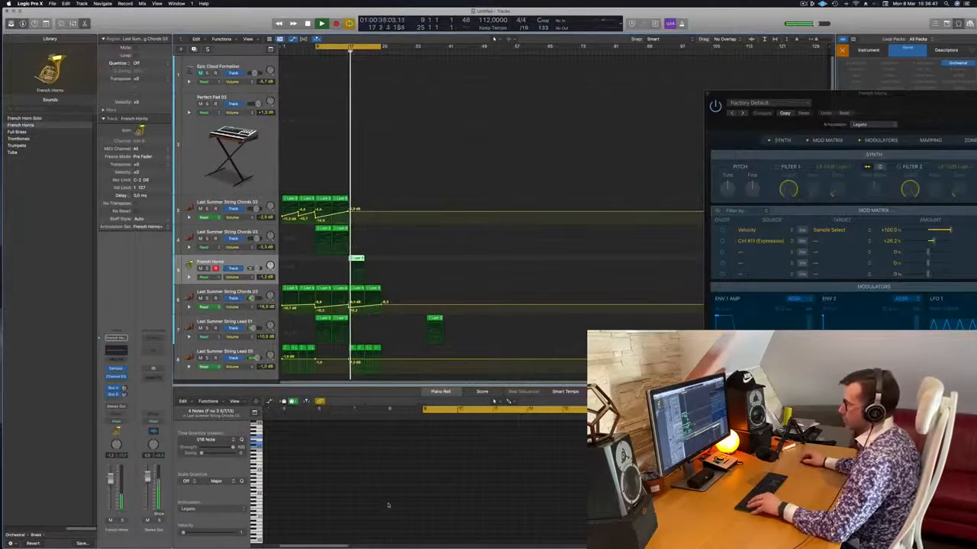
scroll(468, 509, right, 5)
key(super+Left)
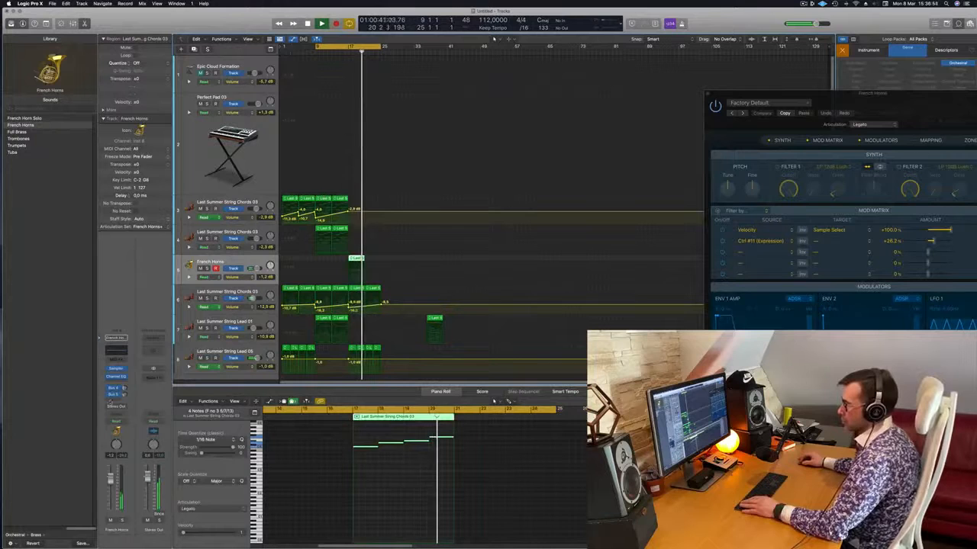
Send the French Horns track to Bus 1 with a raised send level and lower its four notes one octave
click(122, 388)
mouse_move(122, 409)
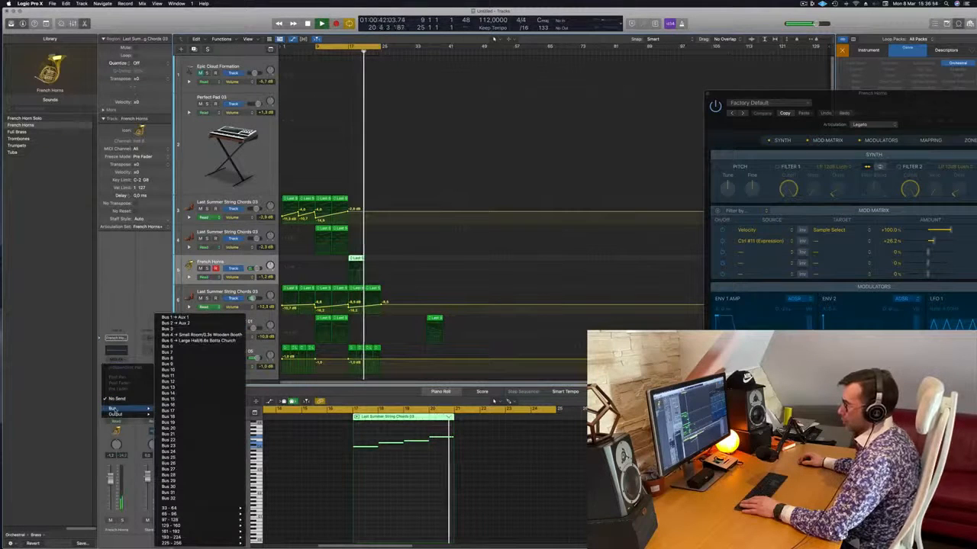
click(200, 320)
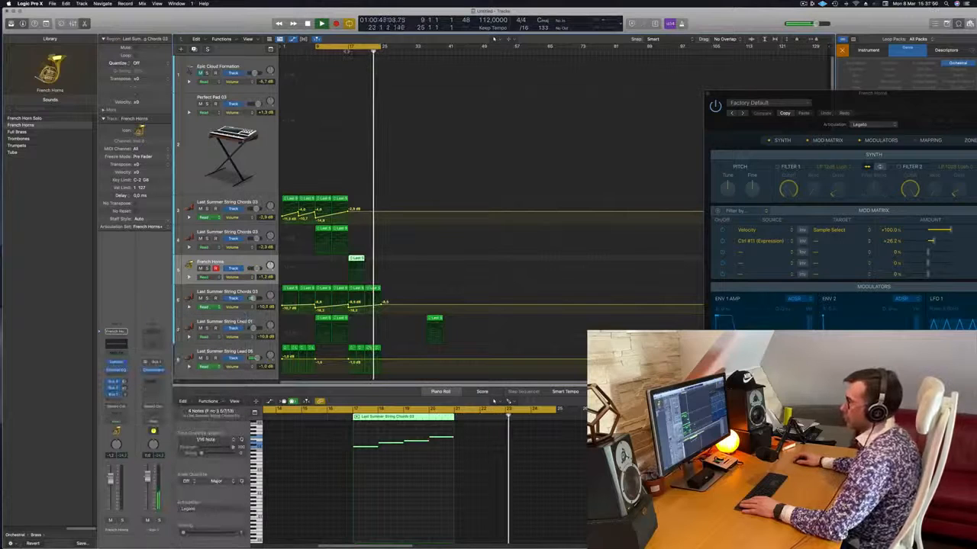
drag(122, 394, 122, 391)
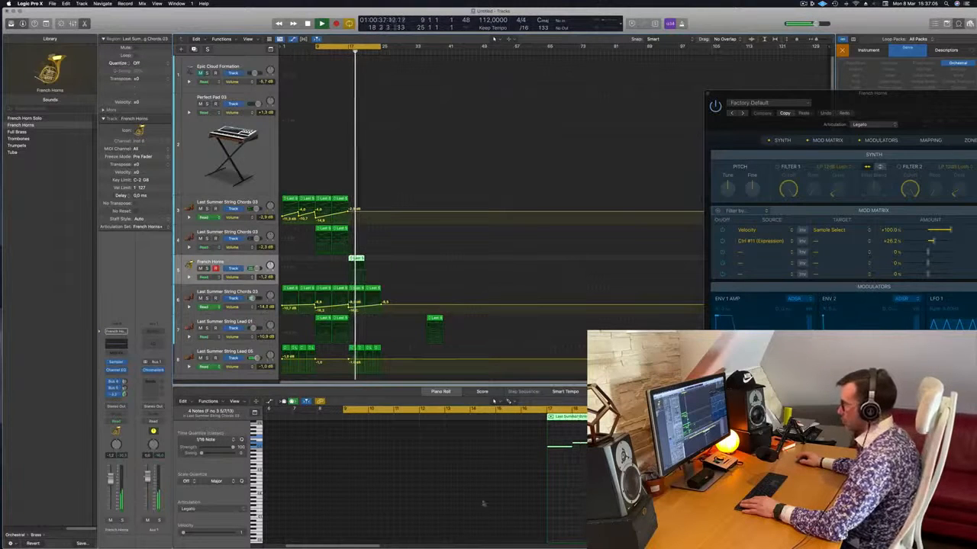
drag(510, 437, 589, 481)
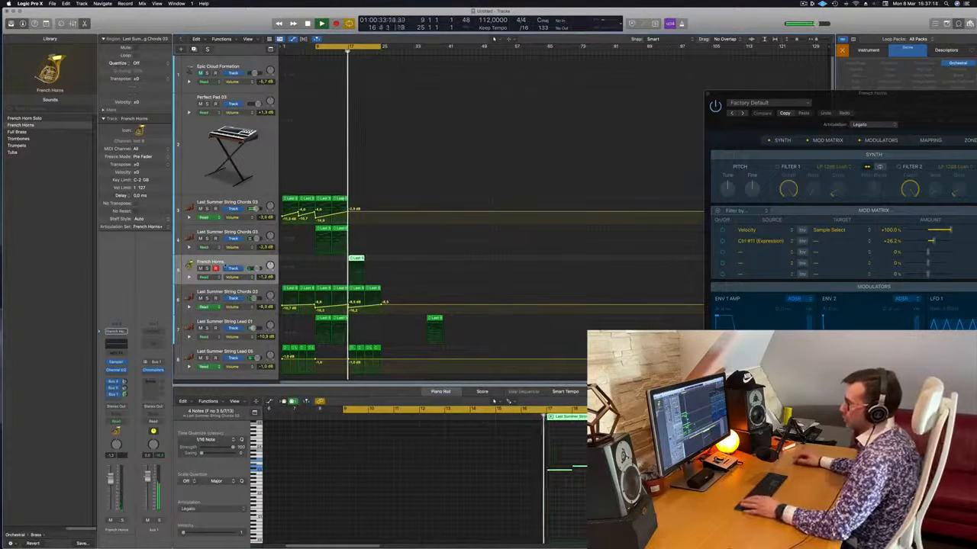
Audition the French Horns in solo, repeat their region at bar 21, and lower the bar 17 volume automation to about -6.2 dB
key(s)
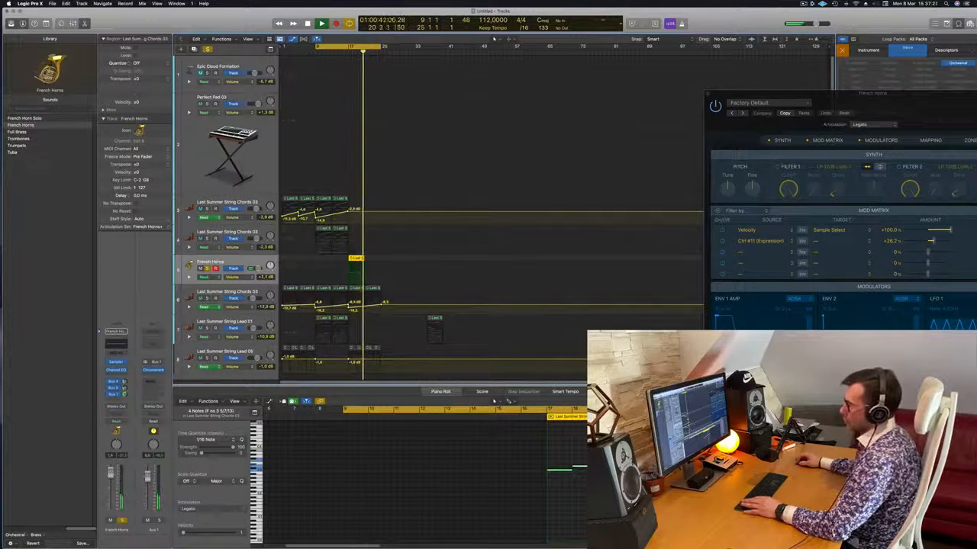
key(s)
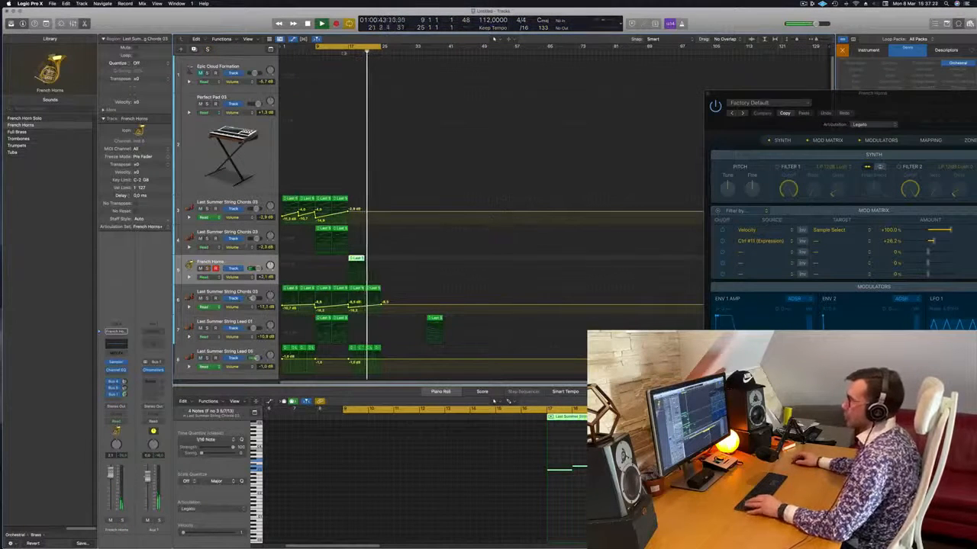
click(364, 268)
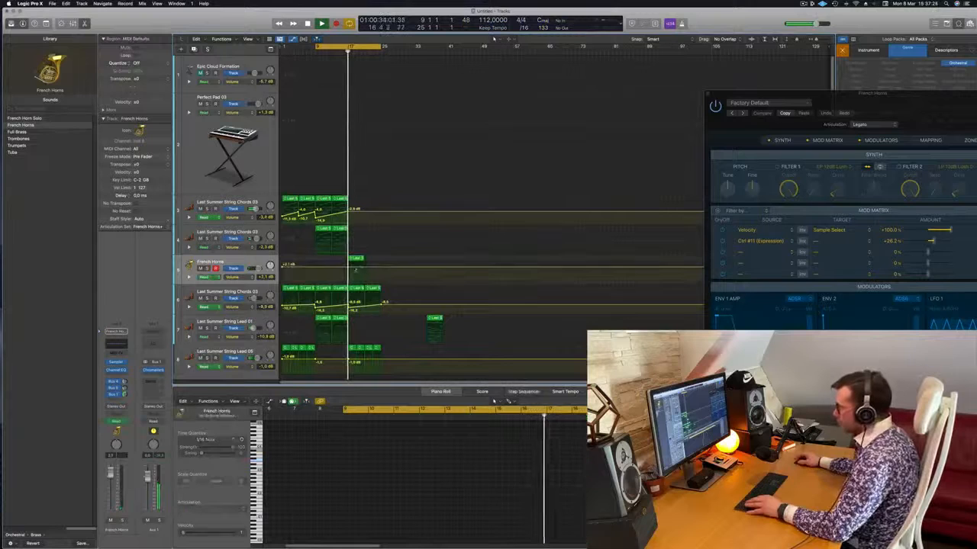
mouse_move(348, 267)
mouse_down()
mouse_move(371, 261)
mouse_move(365, 274)
mouse_up()
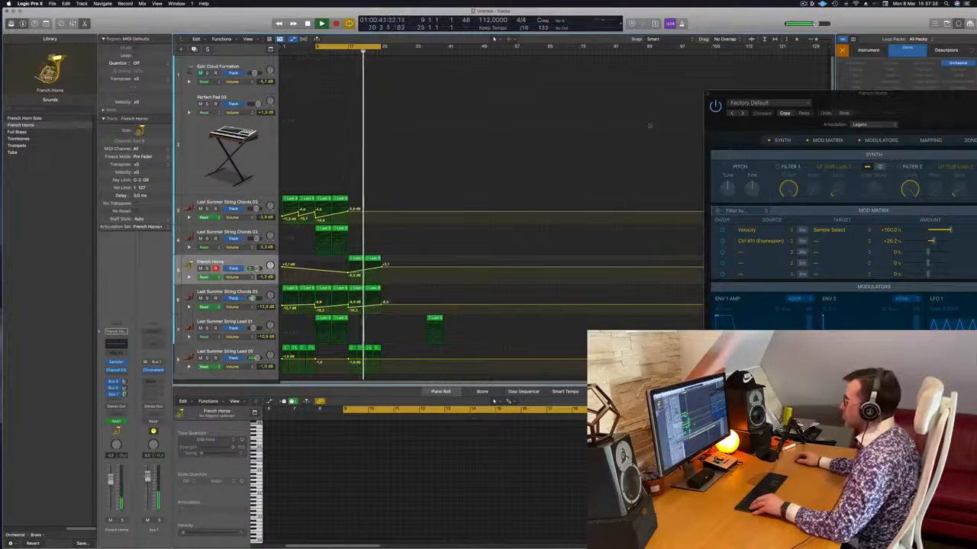
Close the Sampler window and slightly raise the French Horns' volume automation point at bar 25
drag(853, 103, 453, 131)
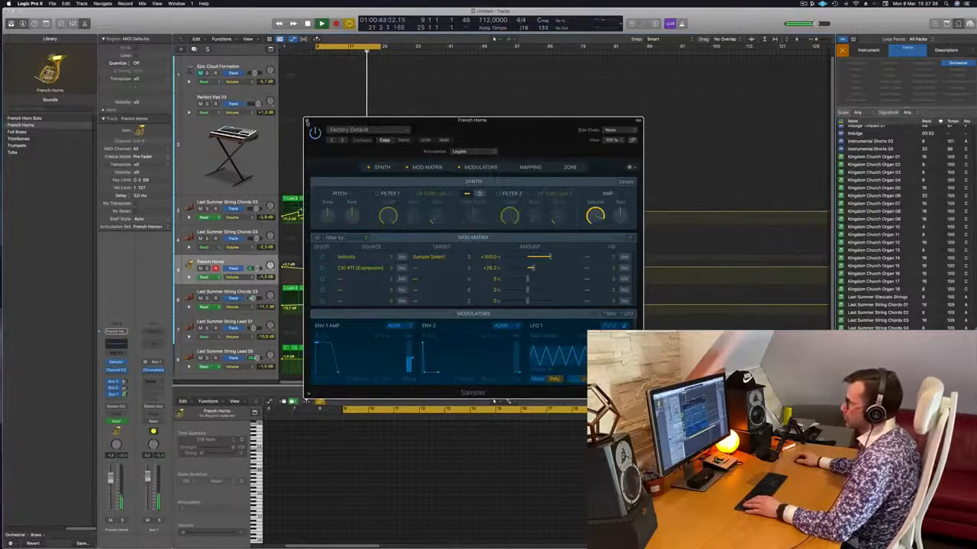
click(308, 121)
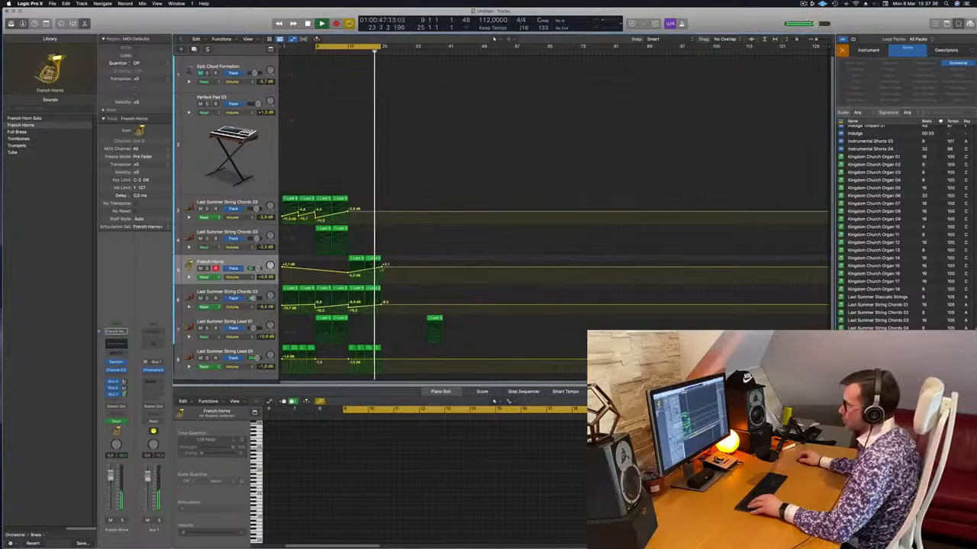
drag(382, 268, 382, 267)
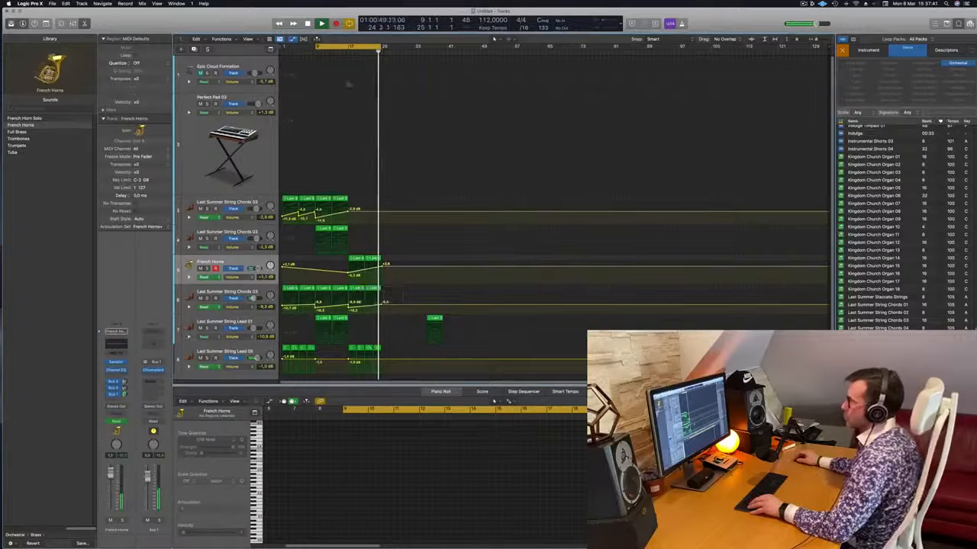
Replay from around bar 17 and shape String Lead 05's volume automation to dip at bar 17 and rise to bar 25
click(344, 53)
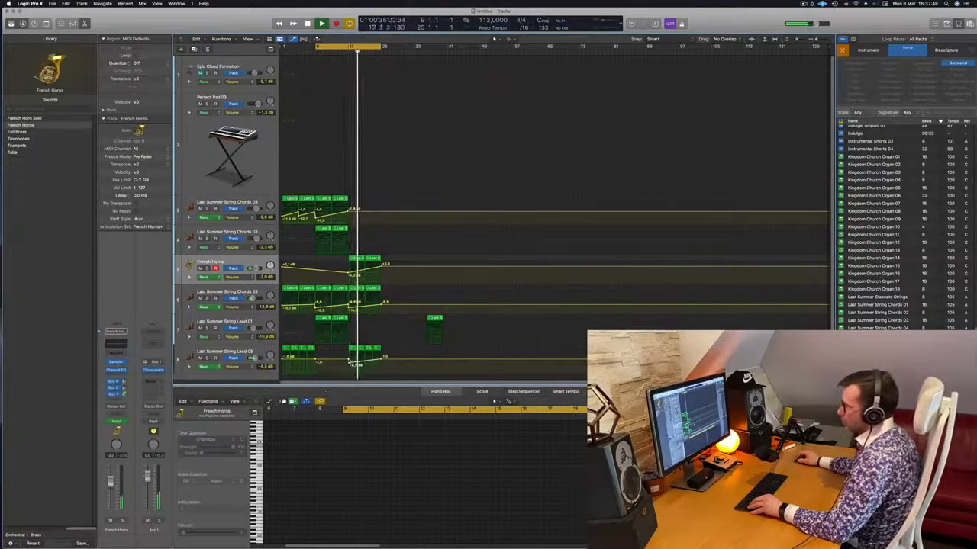
drag(348, 363, 348, 365)
scroll(349, 363, right, 2)
scroll(349, 363, left, 2)
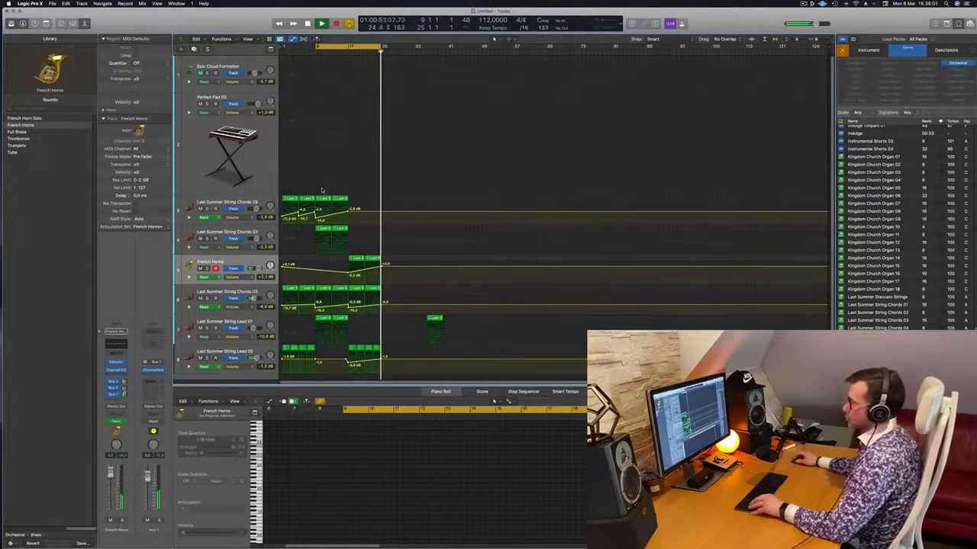
Copy the bar 17 to 25 regions of French Horns, the lower String Chords 03 track and String Lead 05 to bar 25 with automation
click(324, 320)
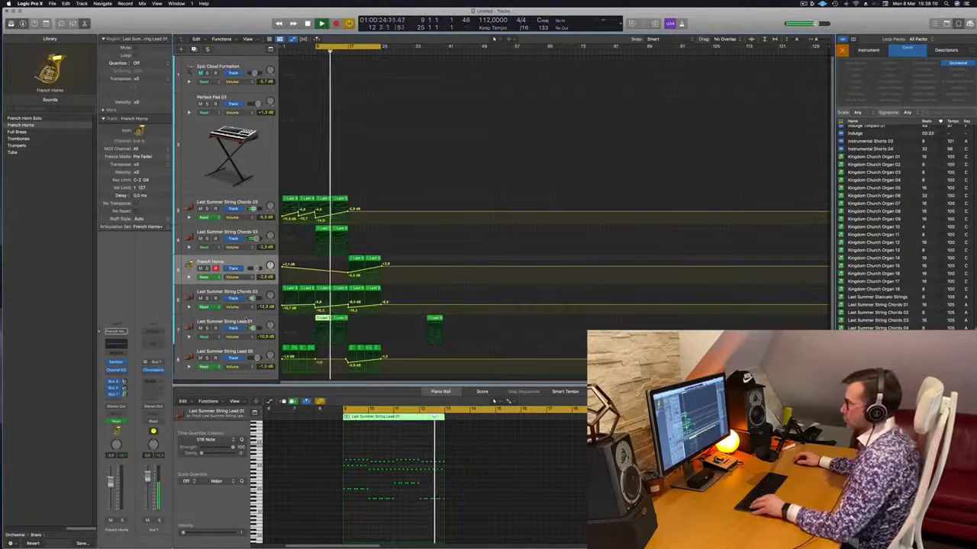
click(352, 323)
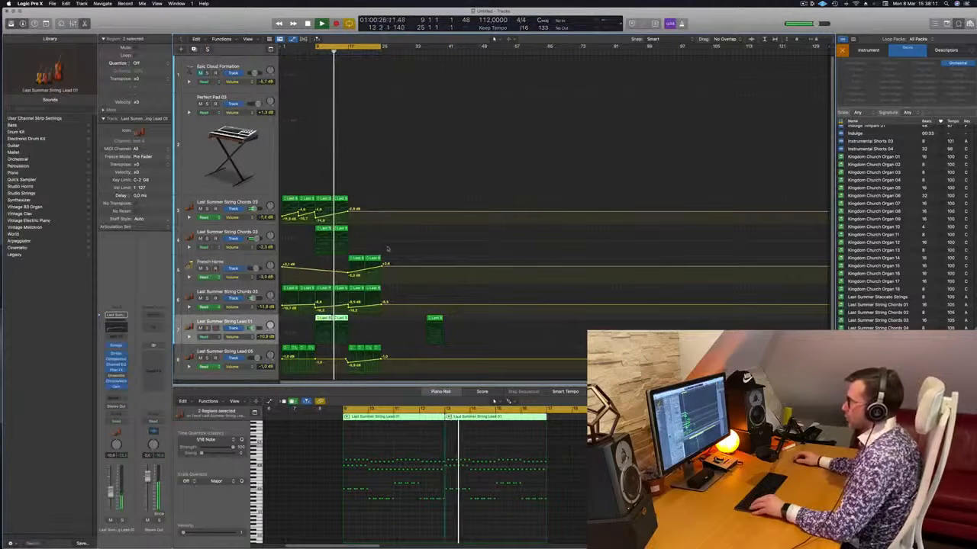
drag(351, 323, 385, 263)
drag(359, 348, 354, 359)
drag(365, 264, 397, 265)
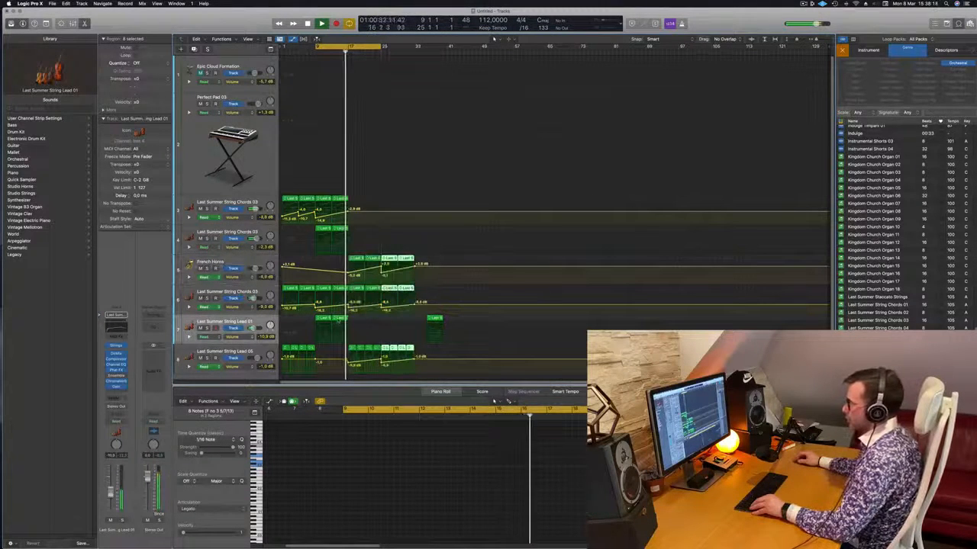
Copy a String Lead 01 region to bar 25, play from there, and extend the cycle range to bar 33
click(337, 319)
drag(337, 319, 389, 319)
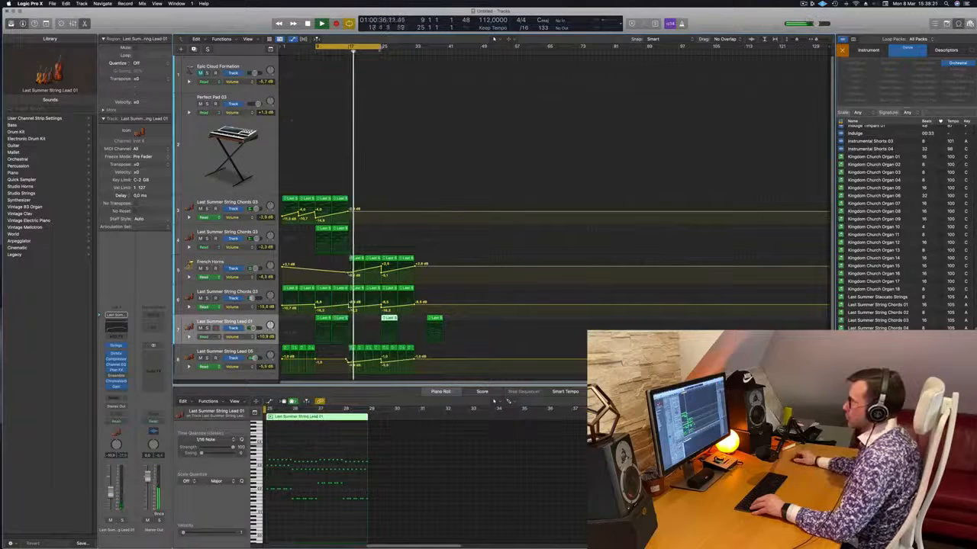
click(378, 51)
drag(379, 48, 418, 47)
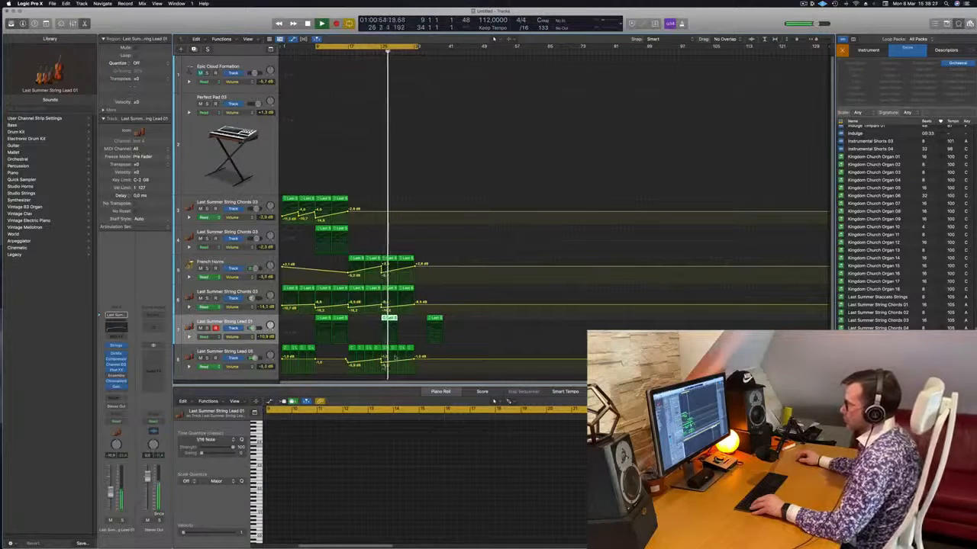
Lower String Lead 05's volume automation after bar 25 and delete its four copied regions between bars 25 and 33
drag(381, 363, 381, 367)
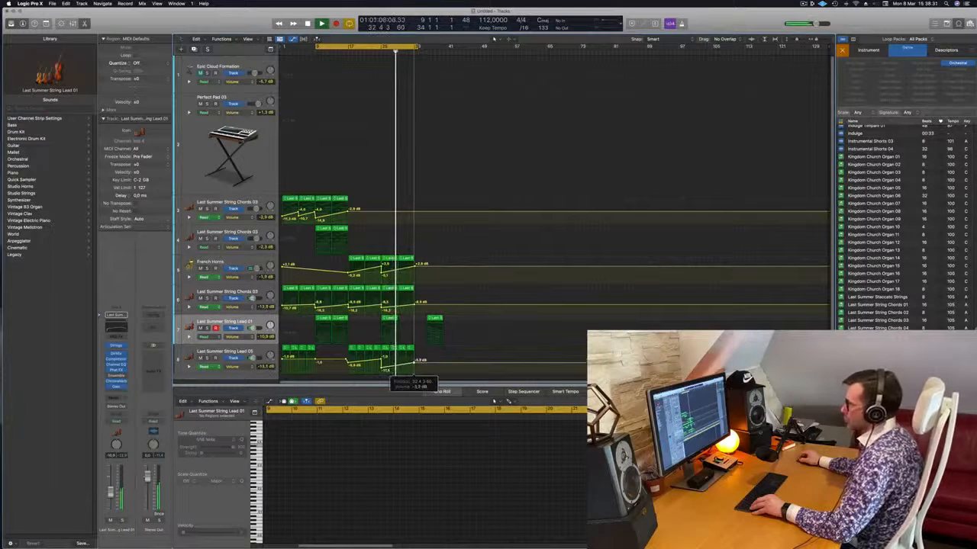
drag(425, 349, 386, 349)
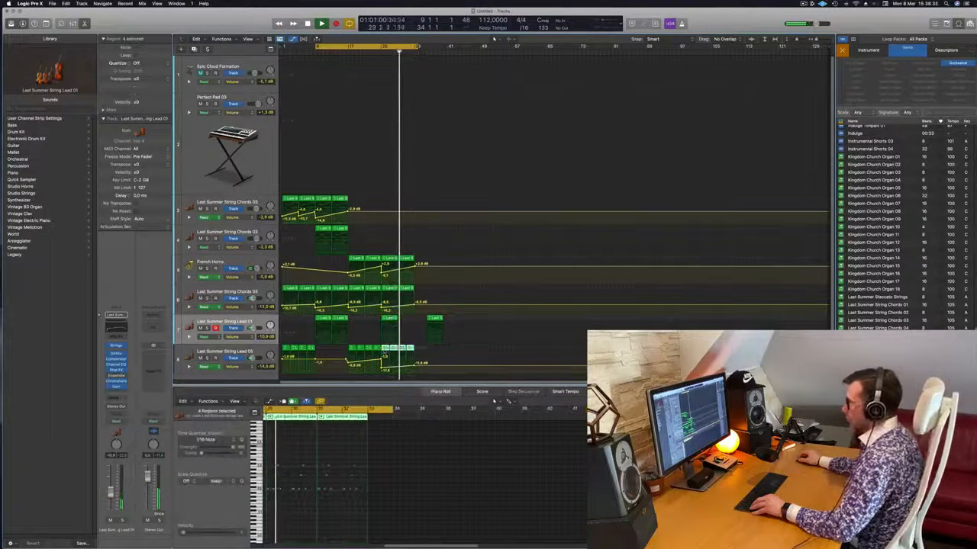
key(Delete)
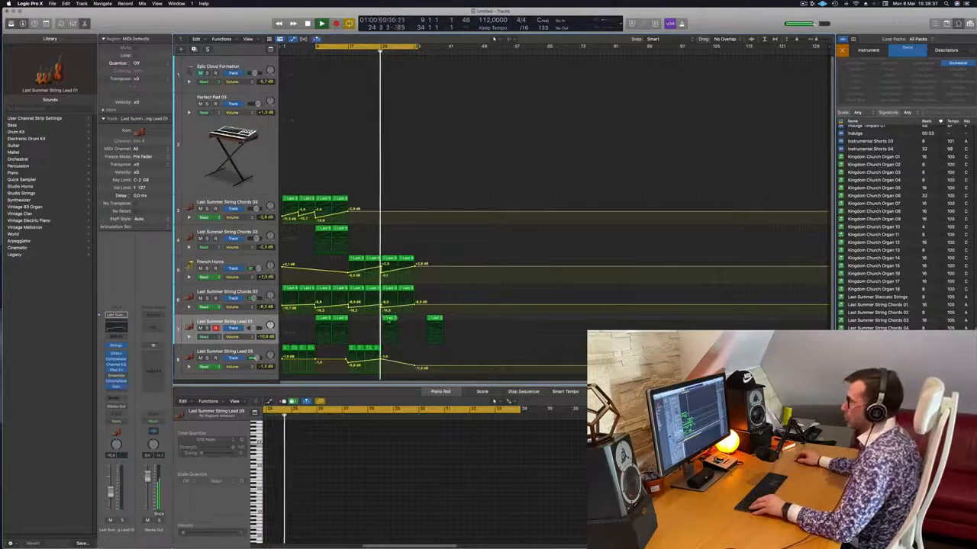
Copy the String Lead 01 region from bar 25 to bar 29 and check that track in solo
click(388, 320)
drag(389, 320, 405, 321)
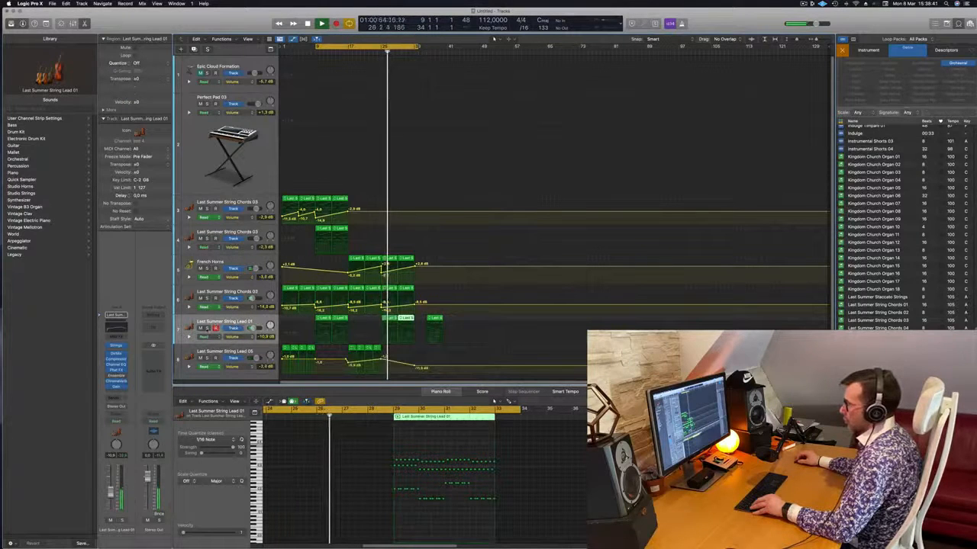
click(206, 328)
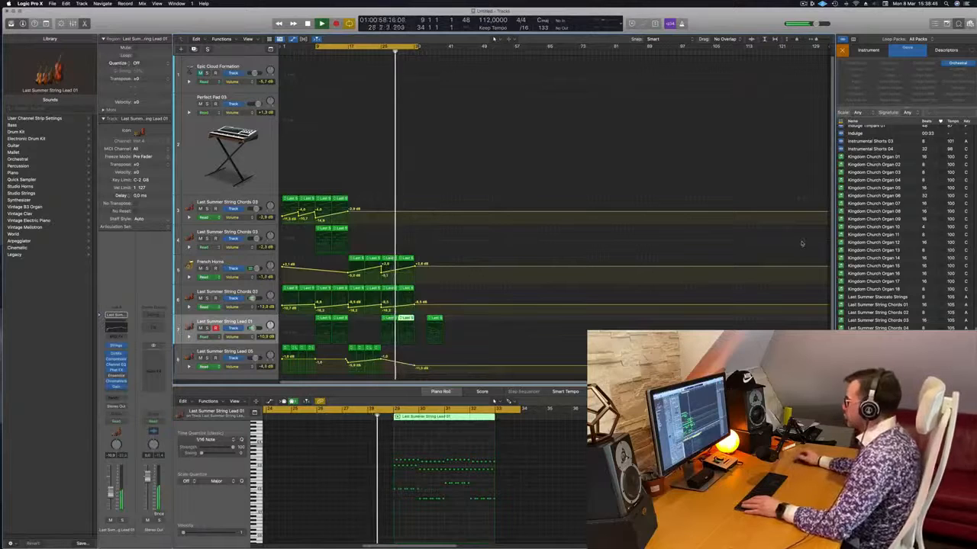
Stop playback and play the extended arrangement from bar 9
key(space)
click(877, 306)
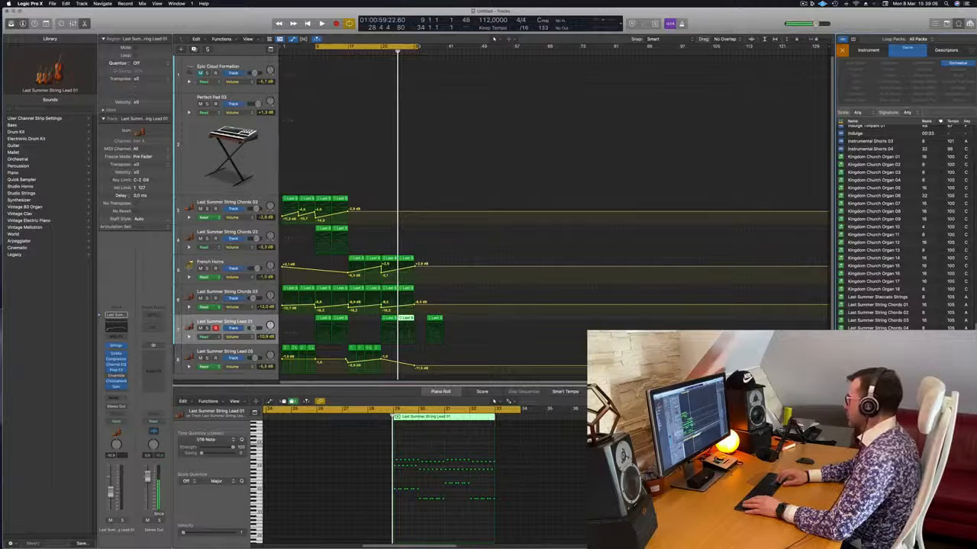
key(space)
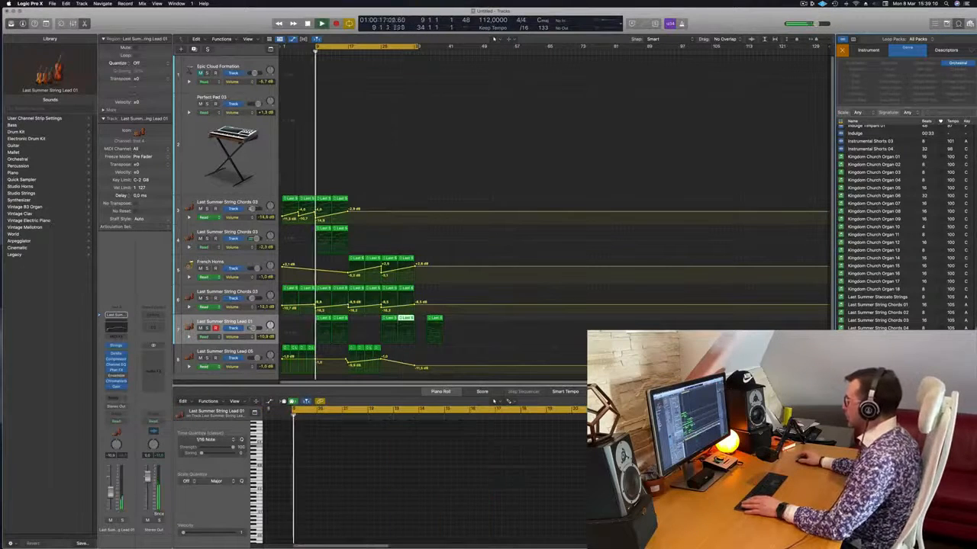
Add the Last Summer String Lead 02 loop as a new track beneath String Lead 05, at about bar 33, and resume playback
key(space)
drag(878, 358, 414, 371)
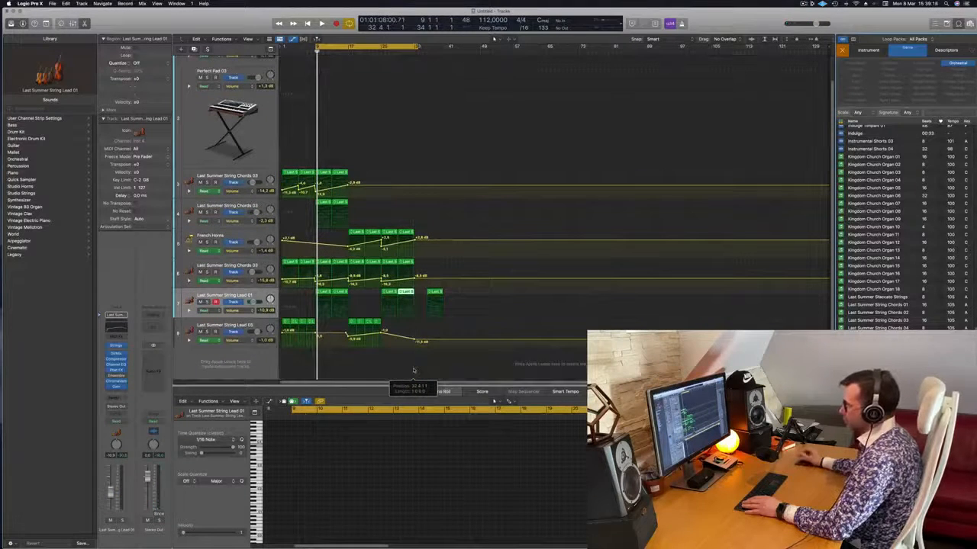
key(space)
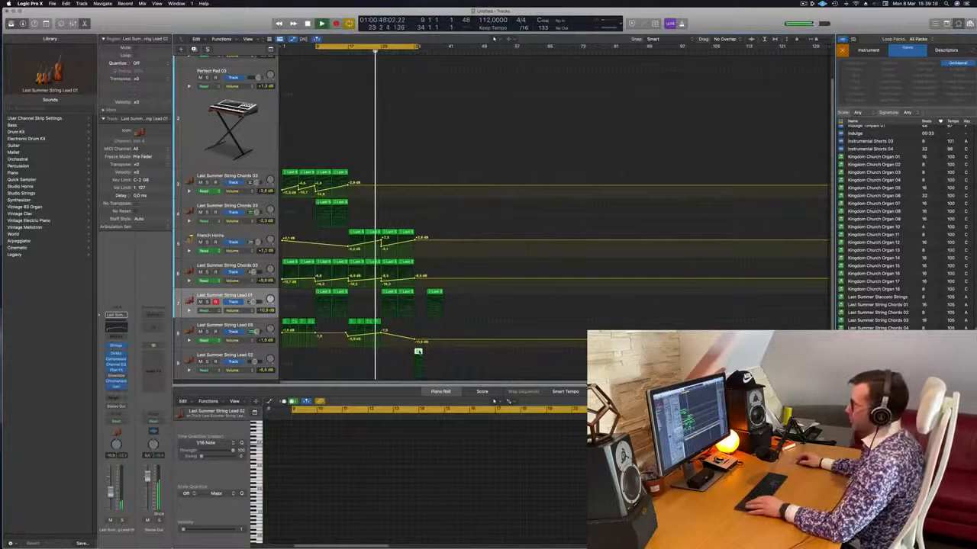
Move the String Lead 02 region to bar 29, duplicate it directly behind itself at bar 31, and play from about bar 24
drag(418, 356, 384, 356)
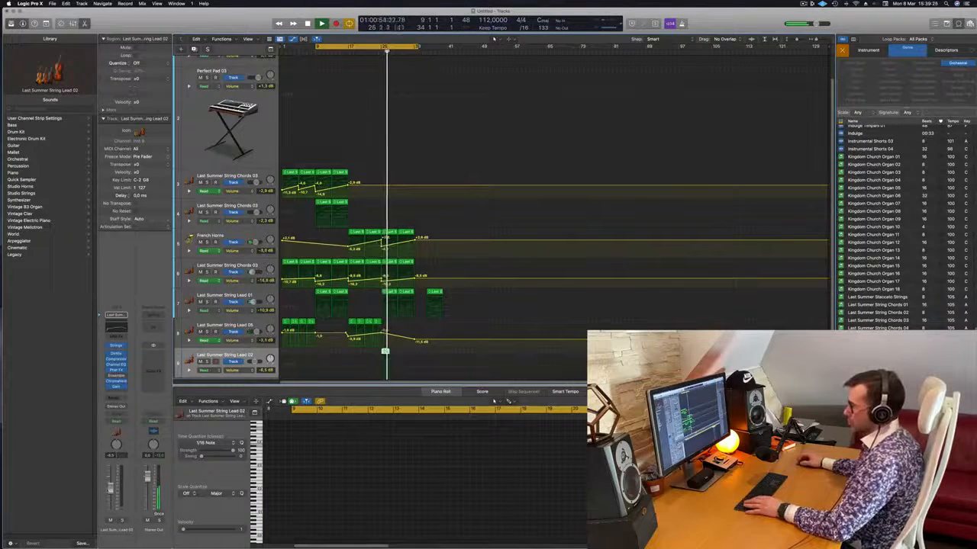
drag(386, 352, 401, 352)
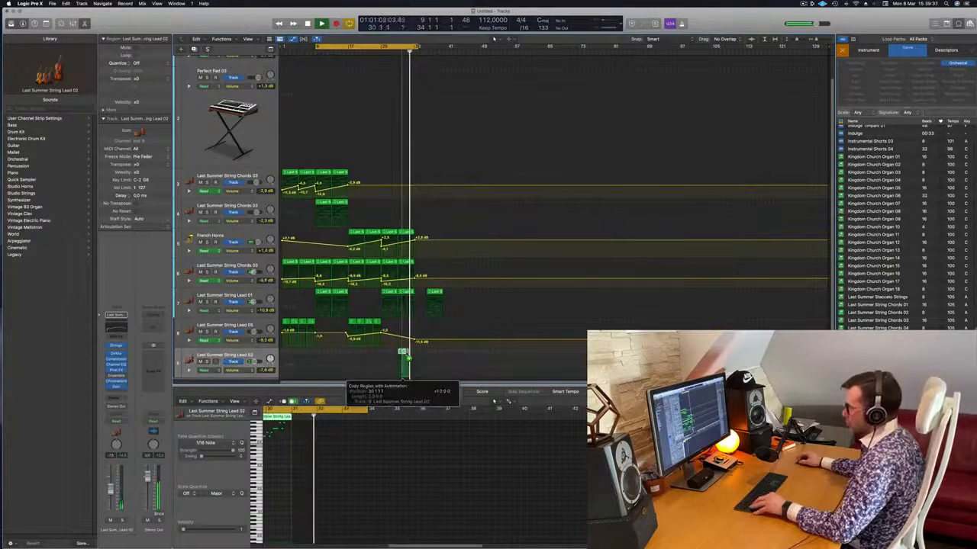
click(377, 53)
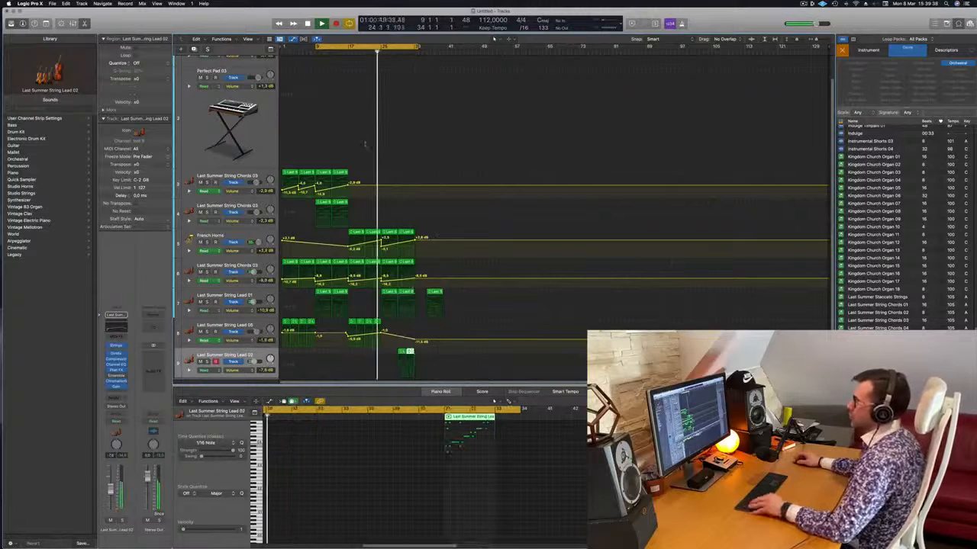
Save the project as "Episode 217" in the New Logic Projects folder
key(super+s)
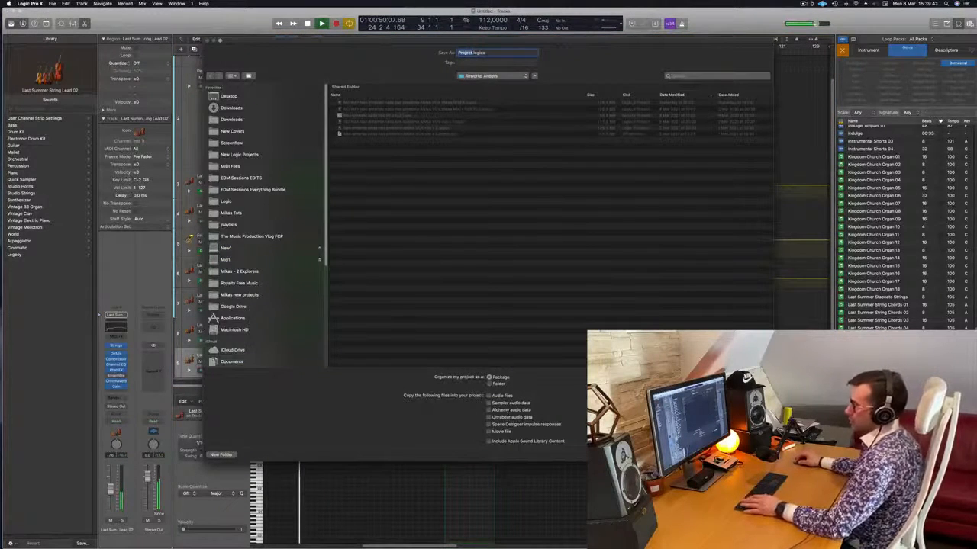
click(238, 155)
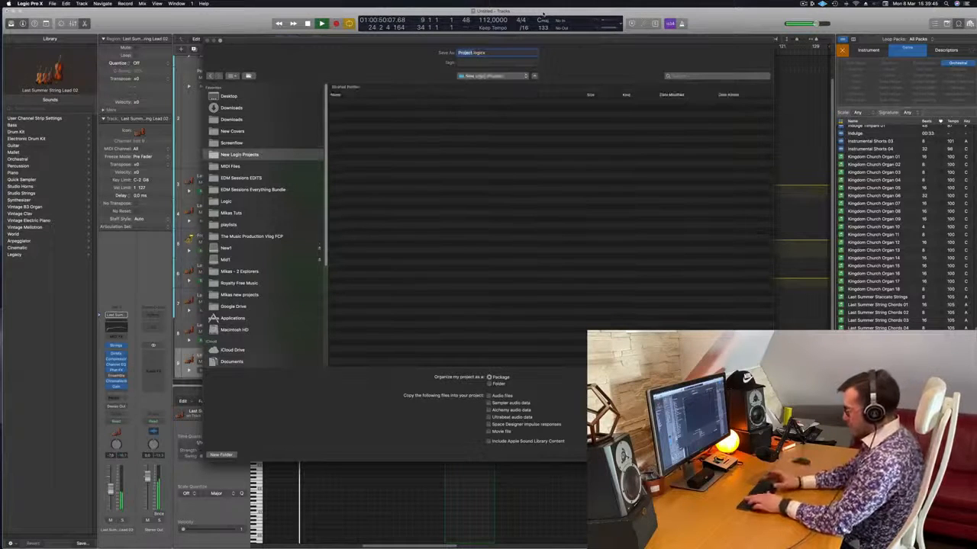
text(Episode 21)
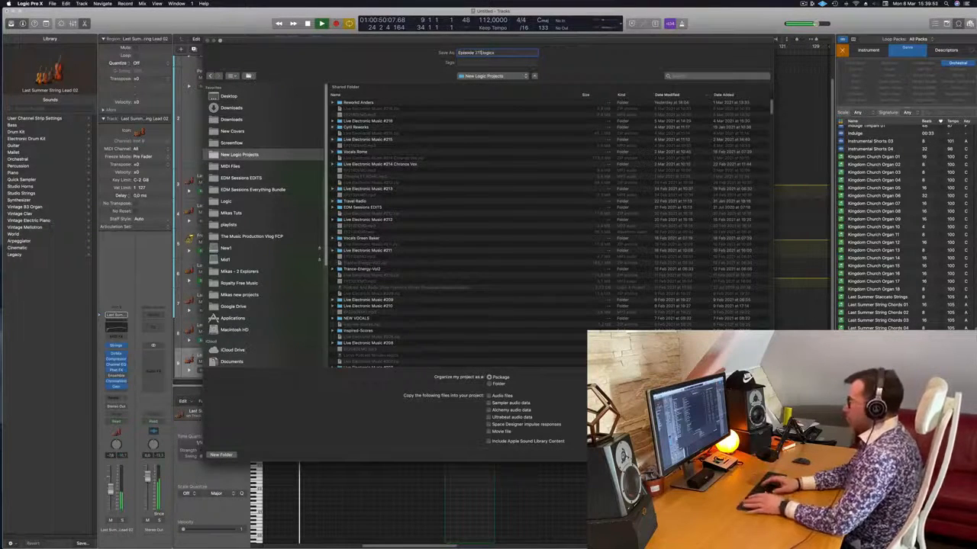
key(Return)
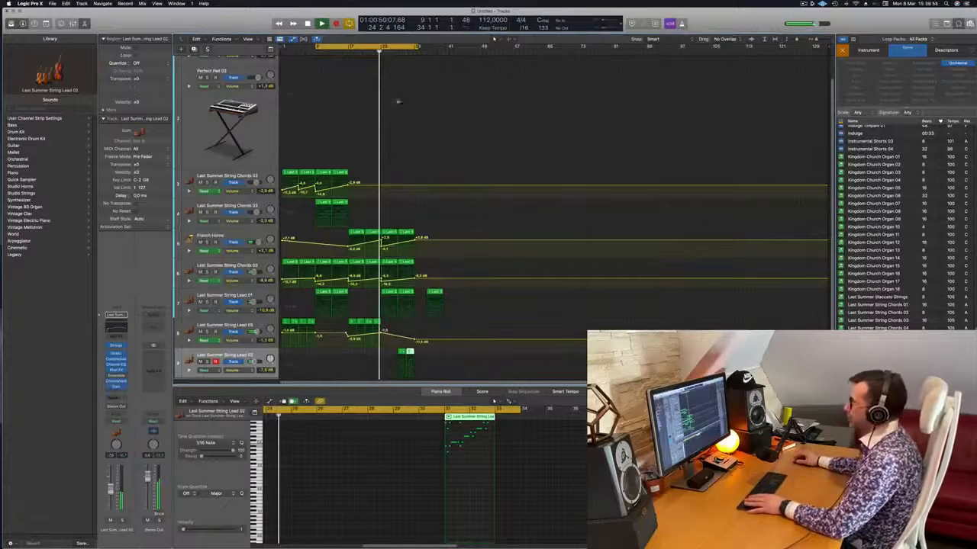
key(Return)
Stop playback and delete the stray String Lead 01 region beyond the end of the arrangement
scroll(380, 116, up, 2)
scroll(380, 115, down, 1)
scroll(379, 112, down, 1)
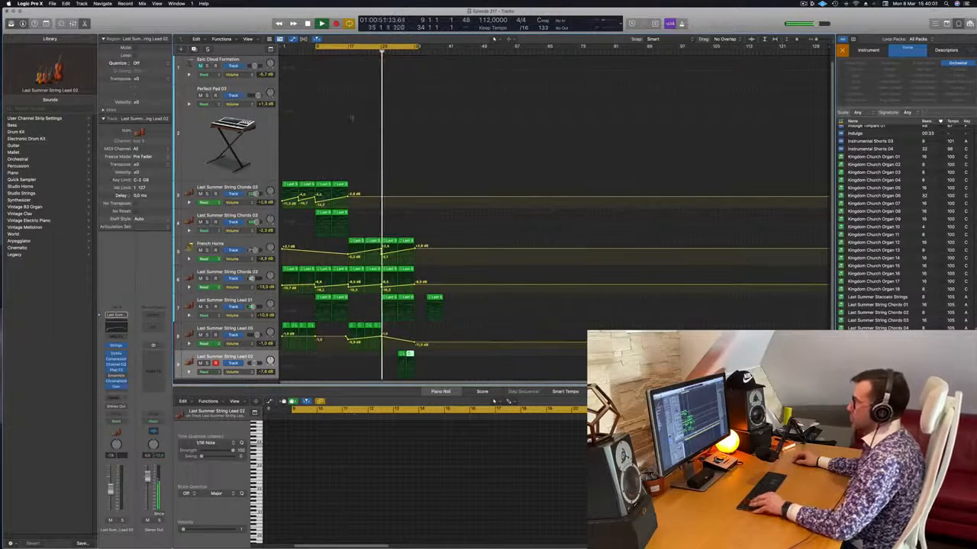
scroll(399, 257, up, 3)
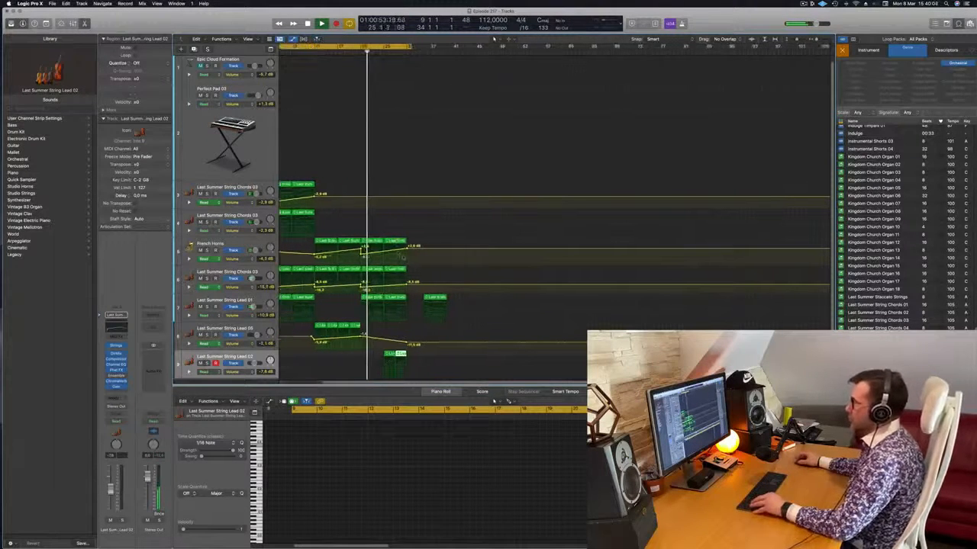
key(super+Right)
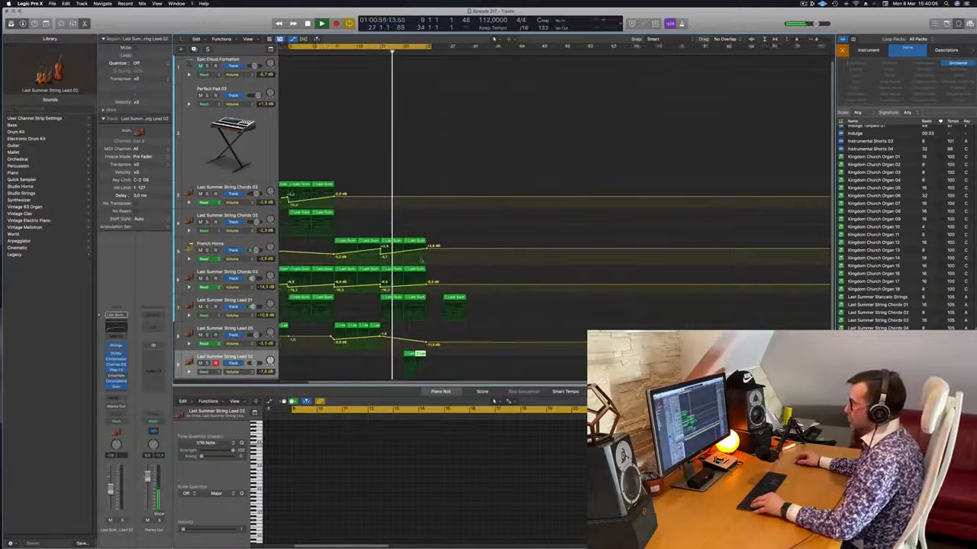
key(super+Right)
mouse_move(354, 215)
mouse_down()
mouse_move(421, 217)
mouse_move(354, 214)
mouse_up()
key(space)
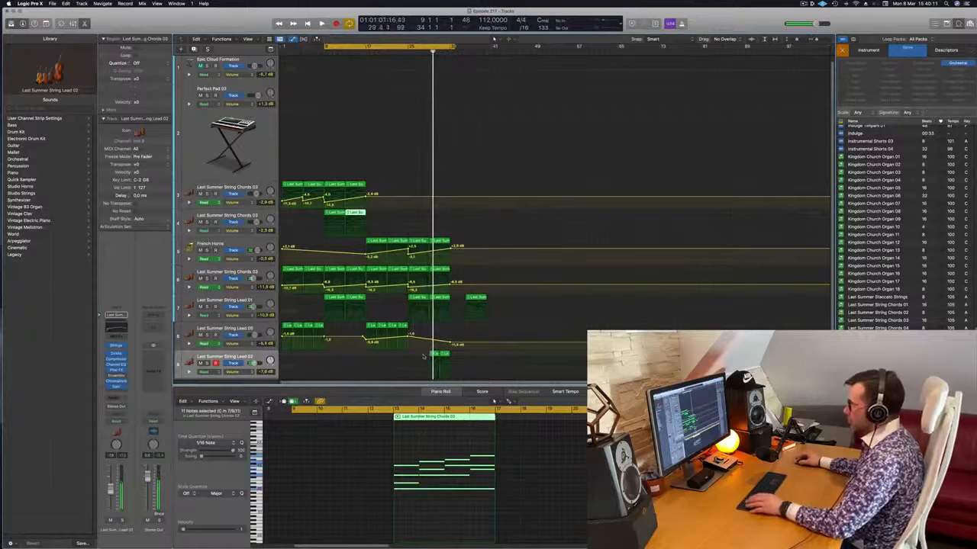
click(438, 355)
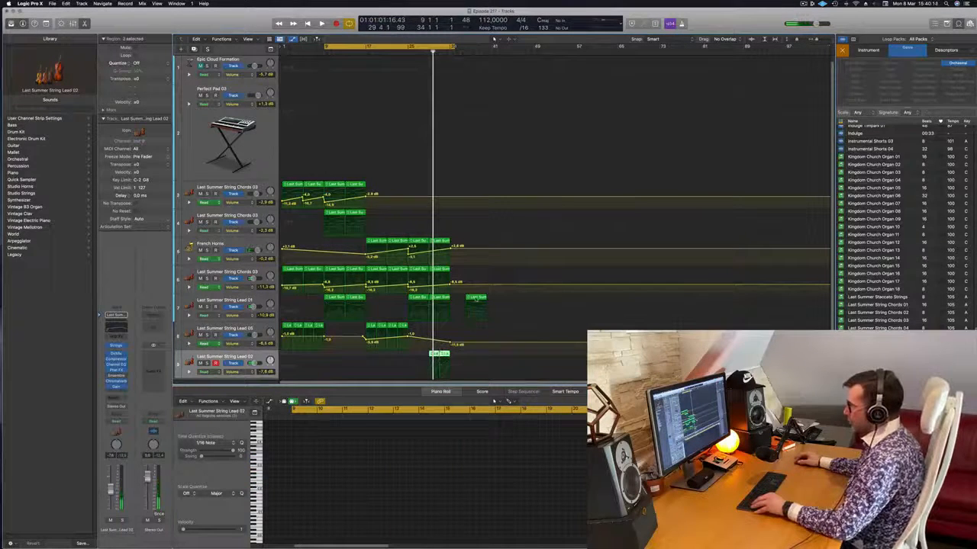
click(476, 298)
key(Delete)
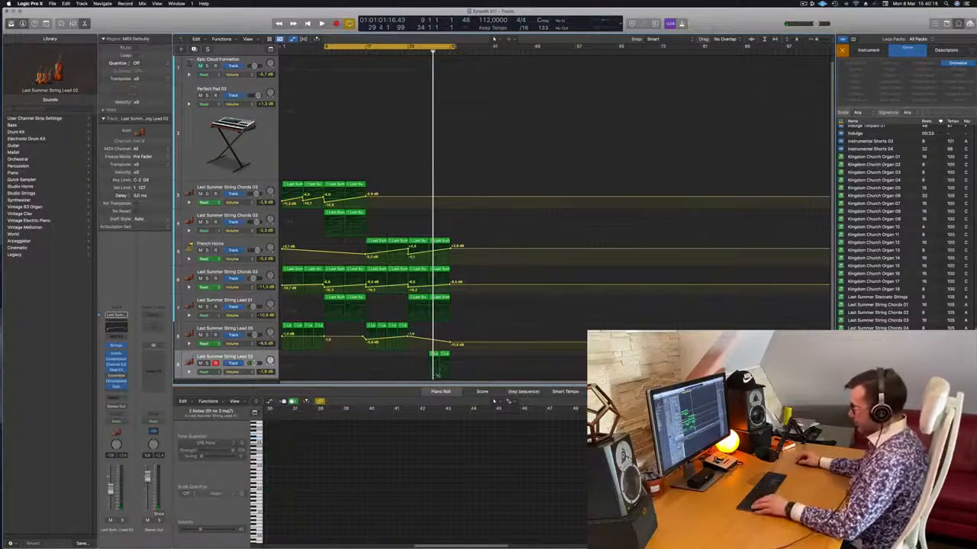
Move both String Lead 02 regions to bar 41 and copy the last two French Horns, lower String Chords and String Lead 01 regions to bar 33
click(438, 355)
drag(439, 355, 501, 362)
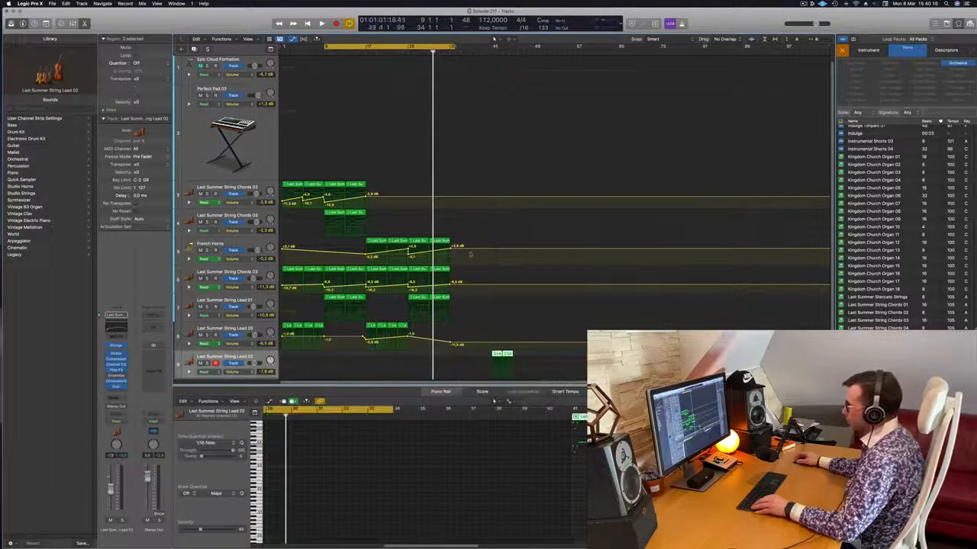
drag(463, 240, 419, 308)
drag(421, 241, 463, 241)
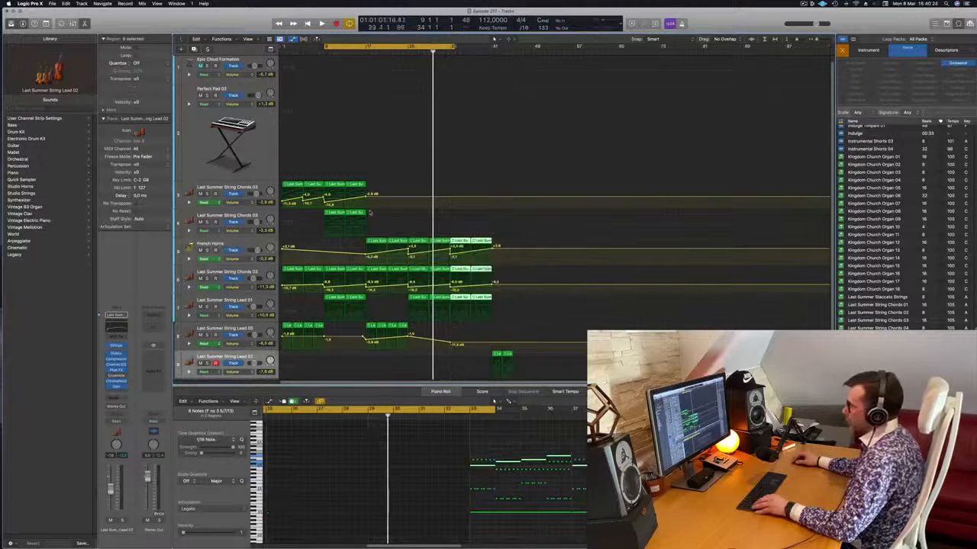
Copy the two String Chords regions on track 4 from bar 9 to bar 33 and play from about bar 31
click(336, 213)
drag(345, 218, 472, 218)
key(space)
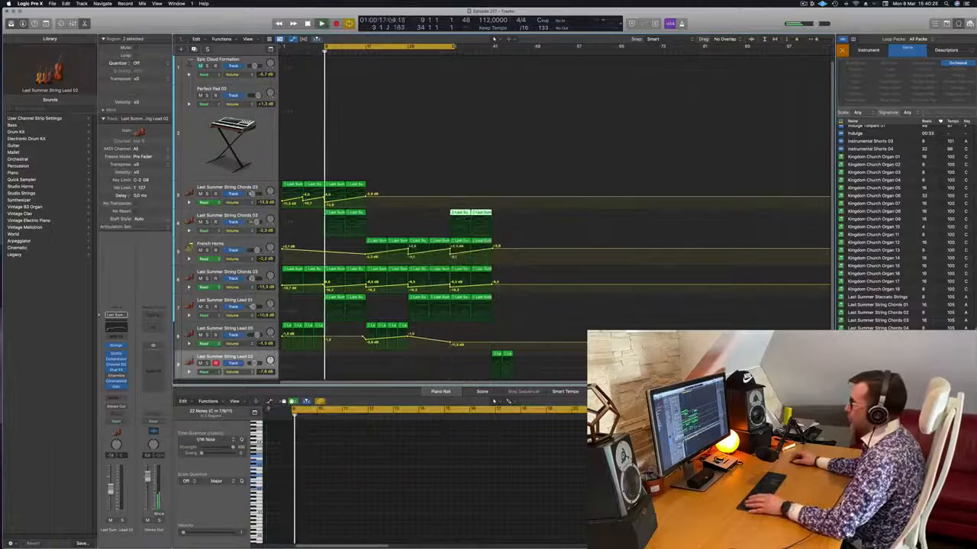
click(441, 52)
key(super+Left)
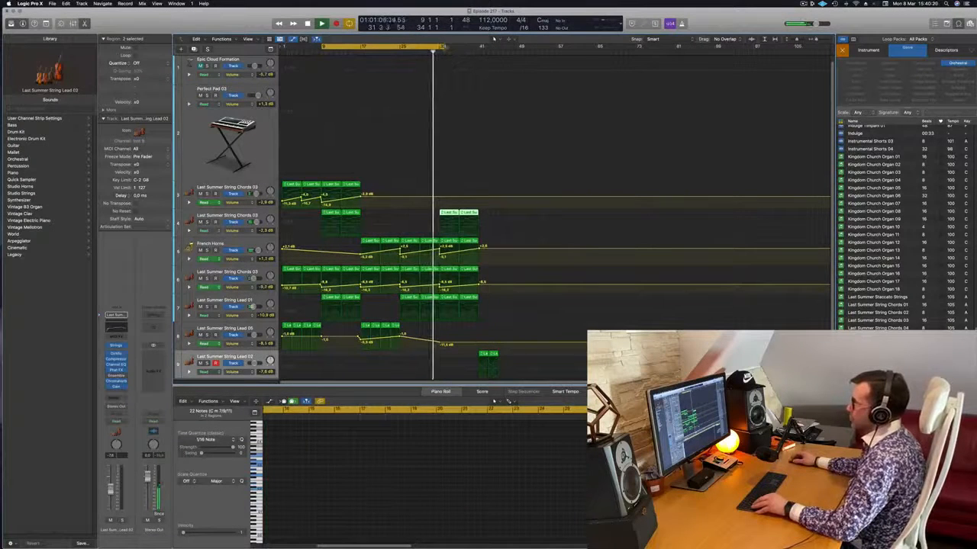
scroll(394, 151, down, 1)
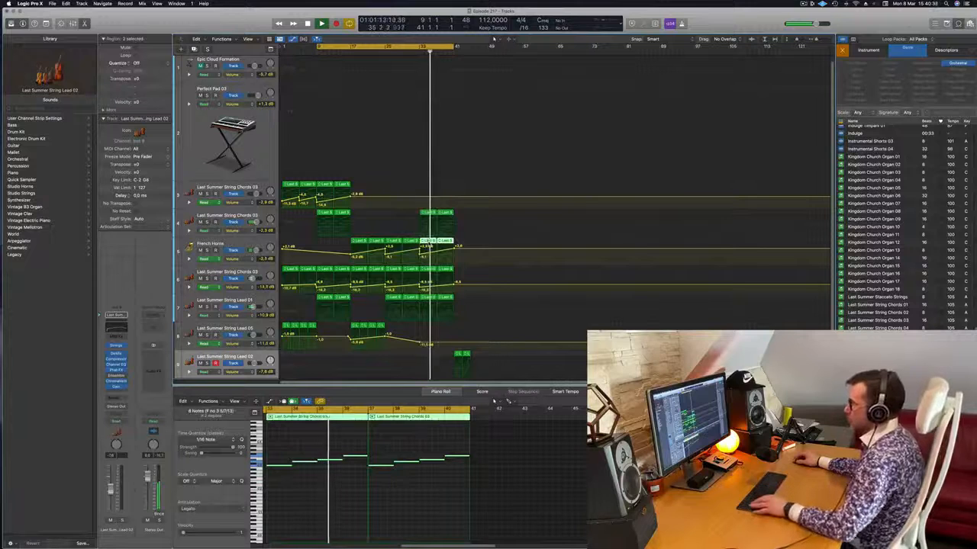
Copy the two String Chords 03 regions on track 3 from bar 9 to bar 33 and replay from just before the copies
click(326, 186)
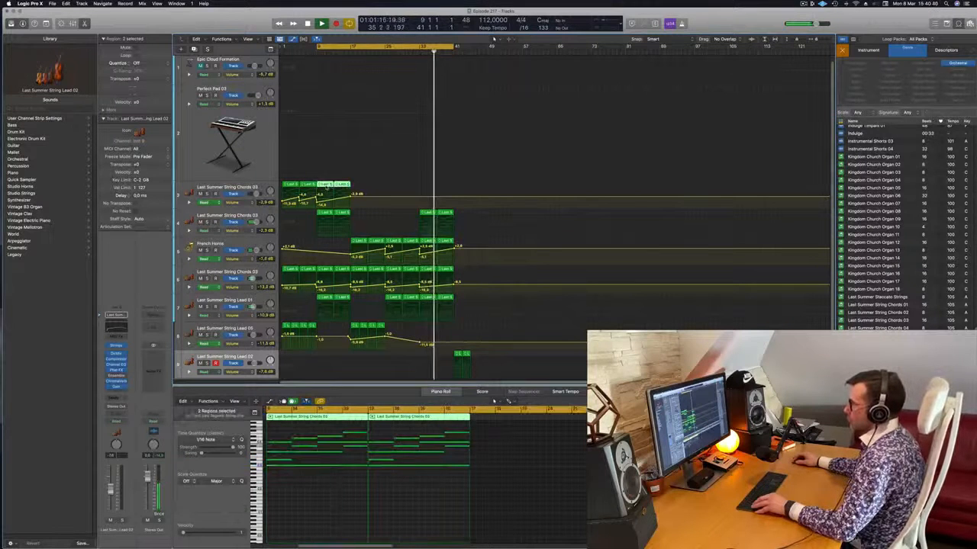
drag(325, 188, 428, 193)
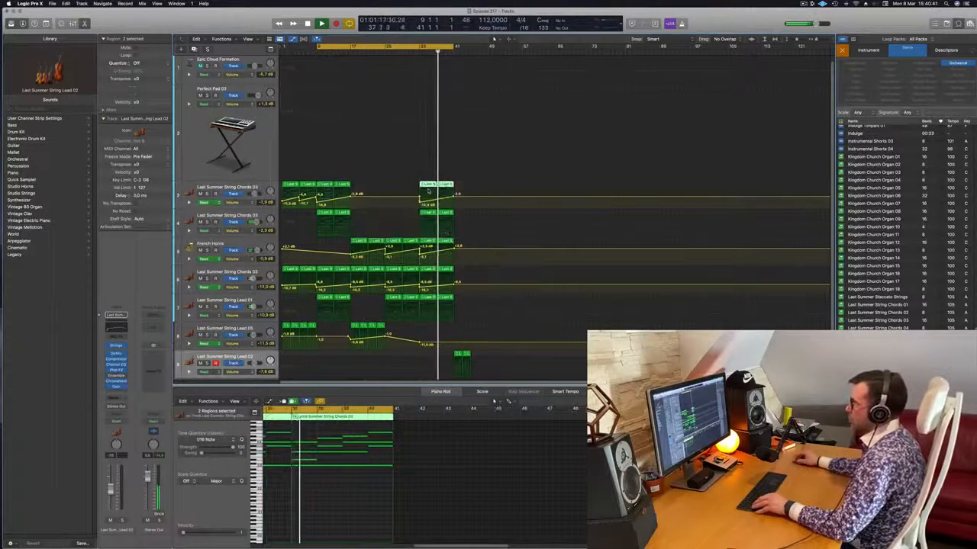
click(417, 52)
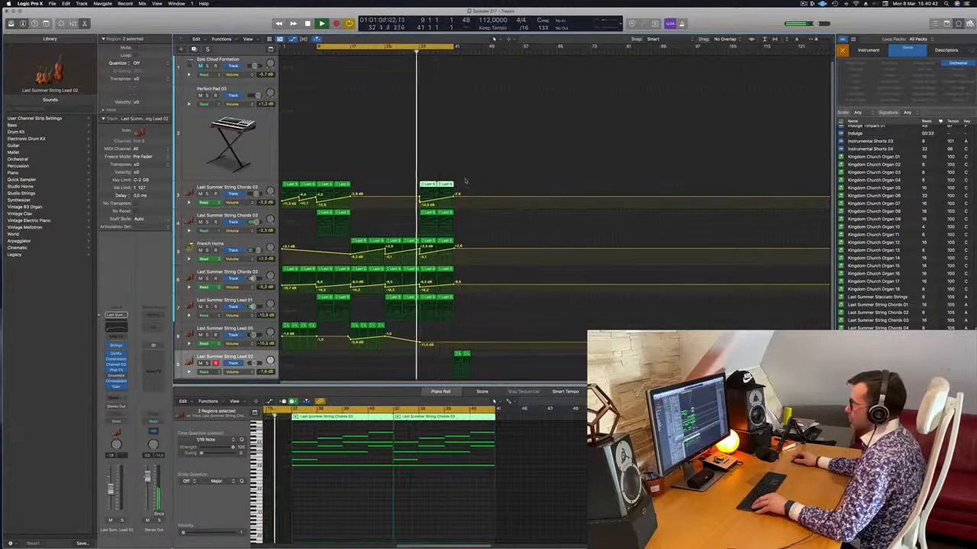
Copy all regions on tracks 3 to 7 from bars 33–40 to bar 41
click(489, 182)
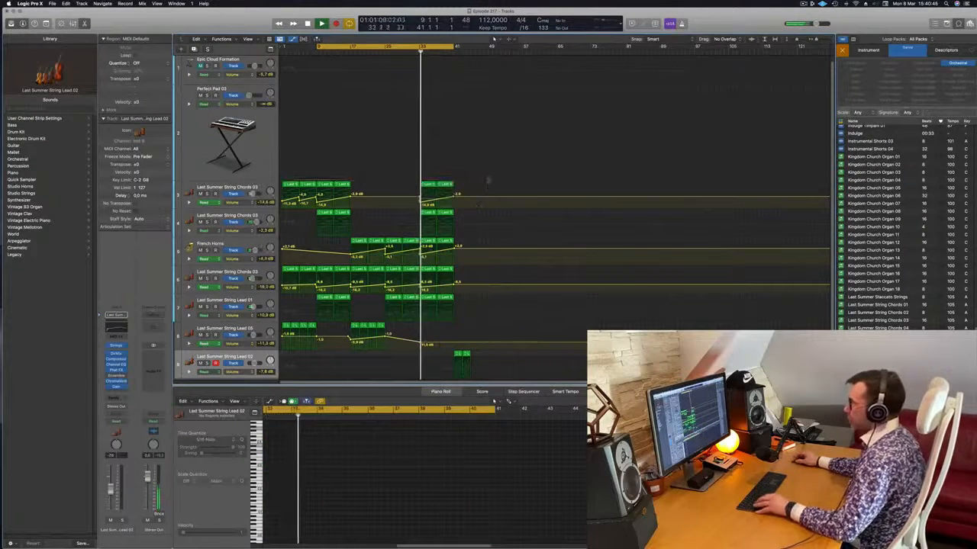
drag(473, 184, 419, 316)
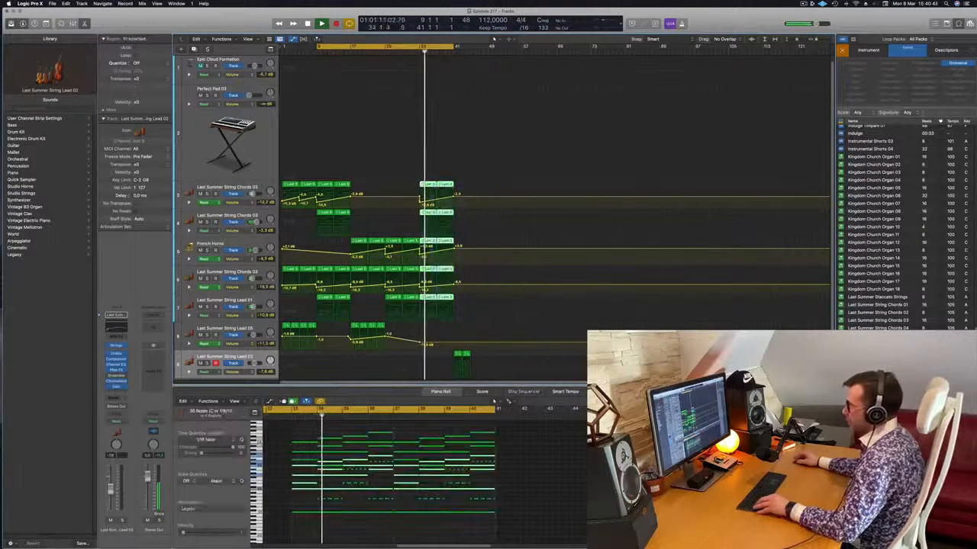
drag(428, 185, 464, 191)
Duplicate the two String Lead 02 regions to bar 45 and copy the last two String Lead 05 regions to bar 37
click(458, 354)
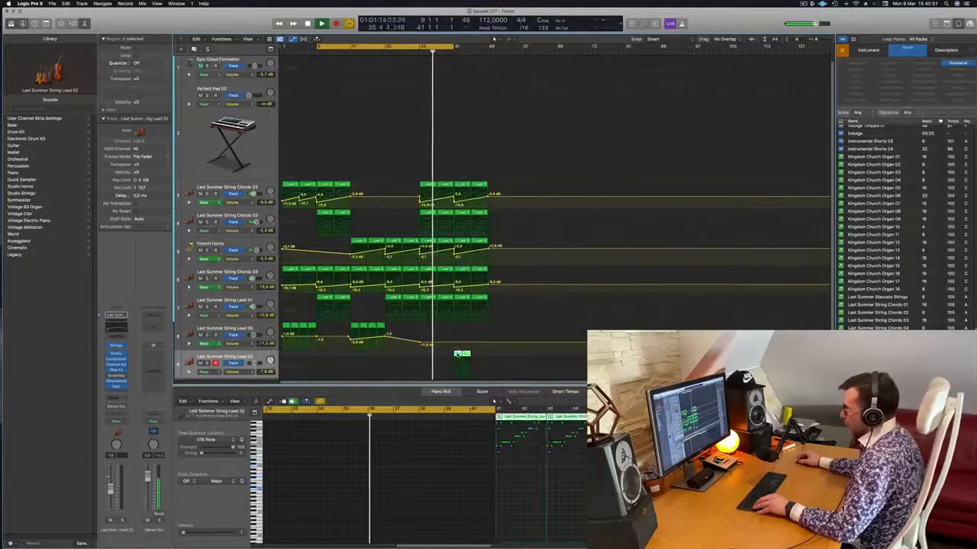
drag(460, 355, 474, 358)
scroll(440, 351, left, 1)
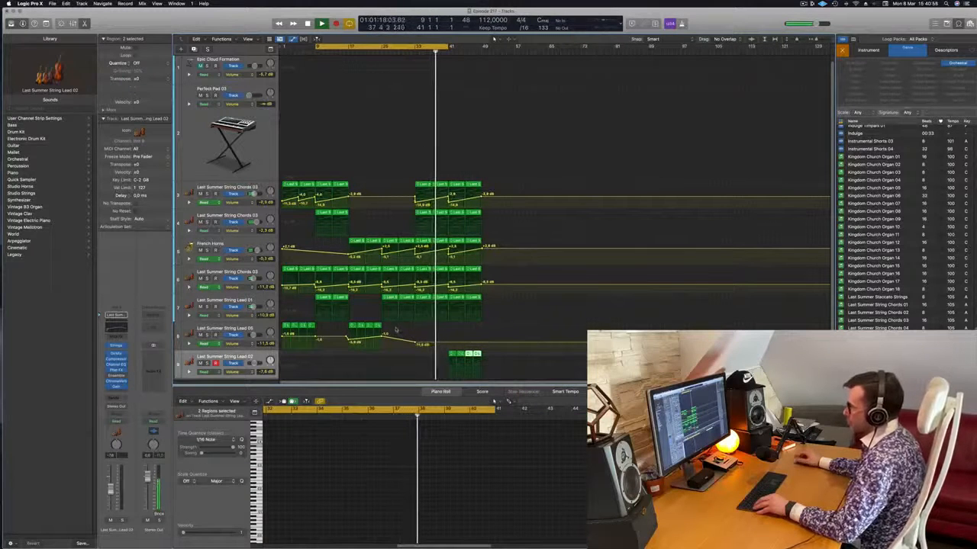
click(372, 326)
drag(385, 331, 436, 328)
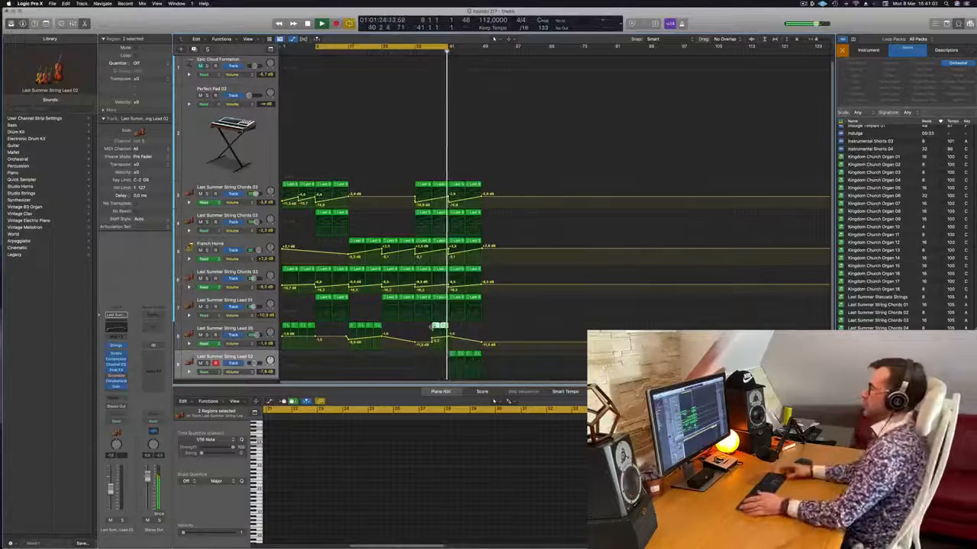
Set the cycle range to bars 41–49 and restart playback from bar 41
drag(448, 47, 482, 51)
click(449, 48)
key(space)
key(space)
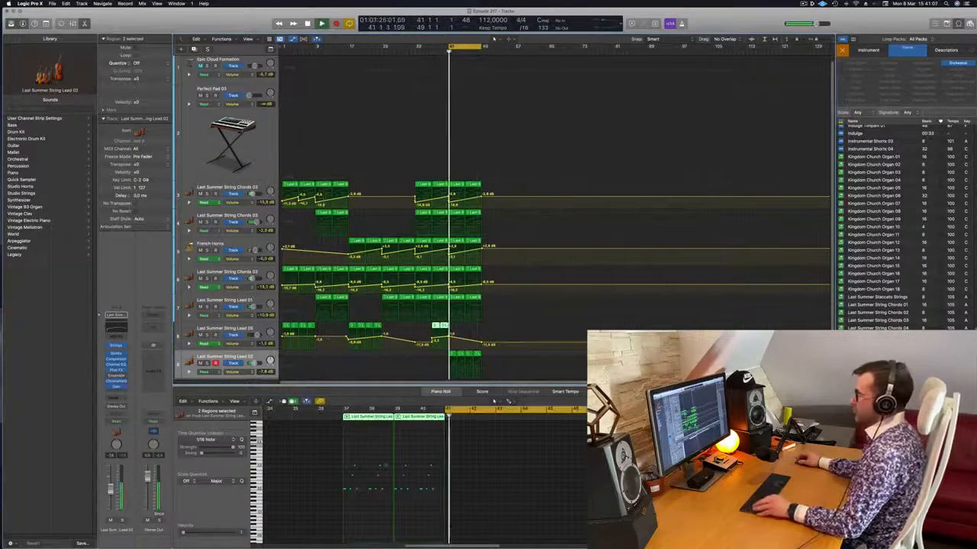
Select the String Lead 02 track's regions, hide the track automation, and show the secondary ruler
click(260, 358)
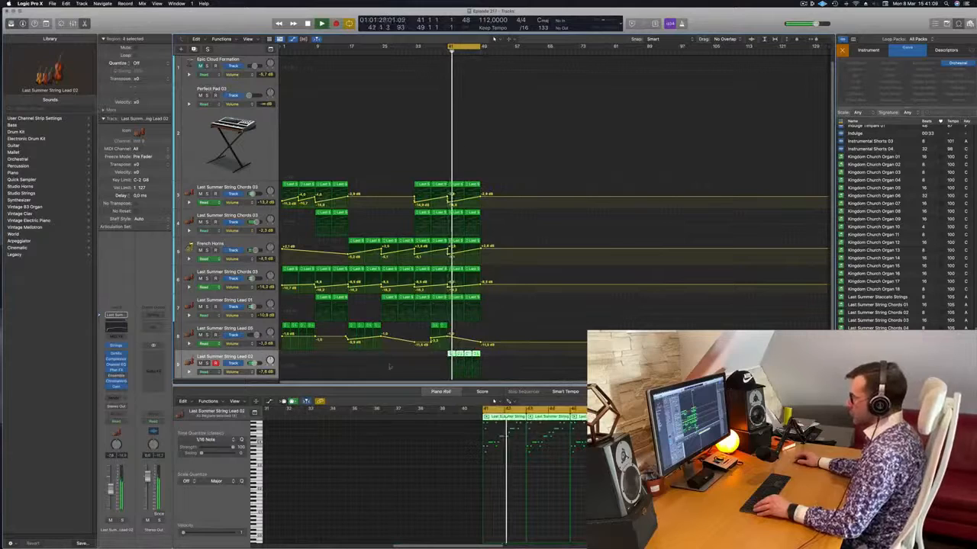
key(a)
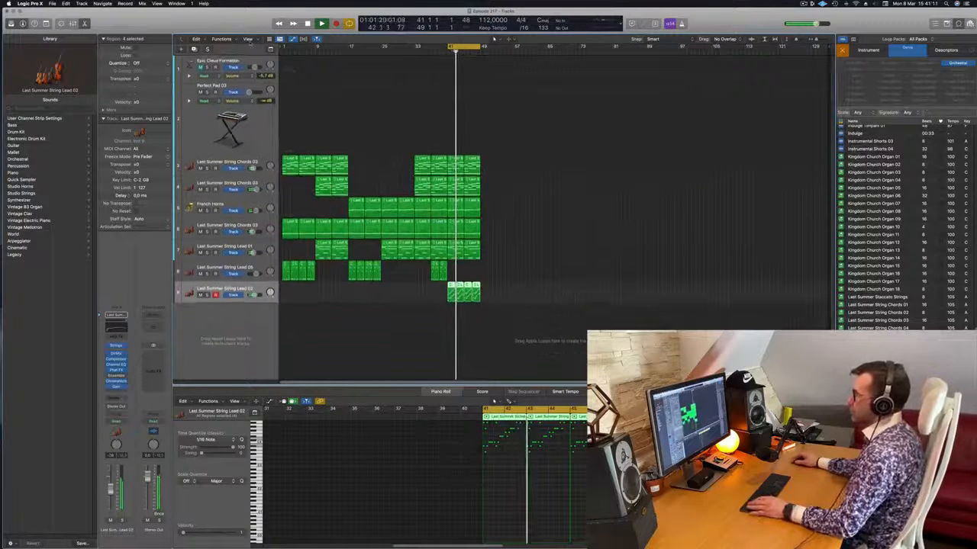
click(248, 39)
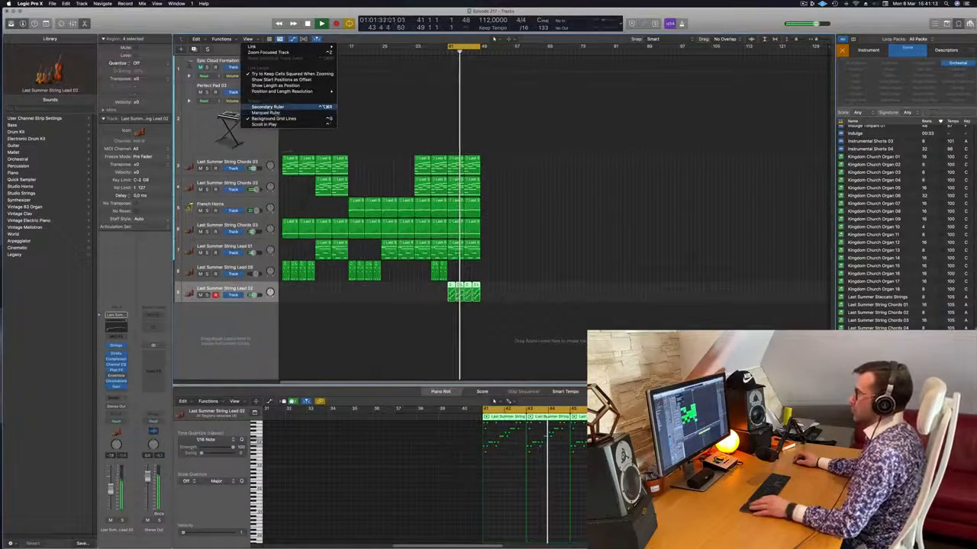
click(268, 107)
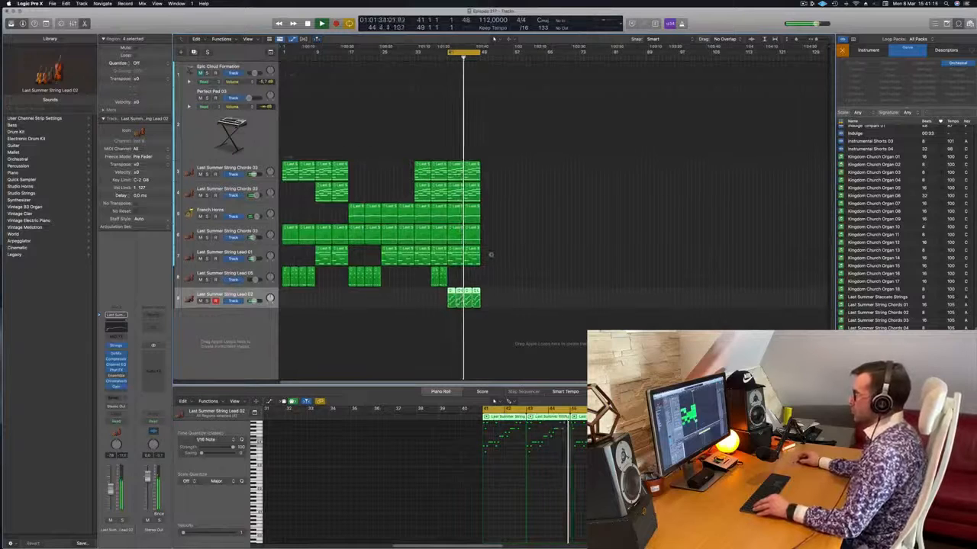
Delete the last two String Lead 02 regions, at bars 45–48
scroll(491, 255, right, 3)
key(space)
drag(513, 299, 476, 283)
key(Delete)
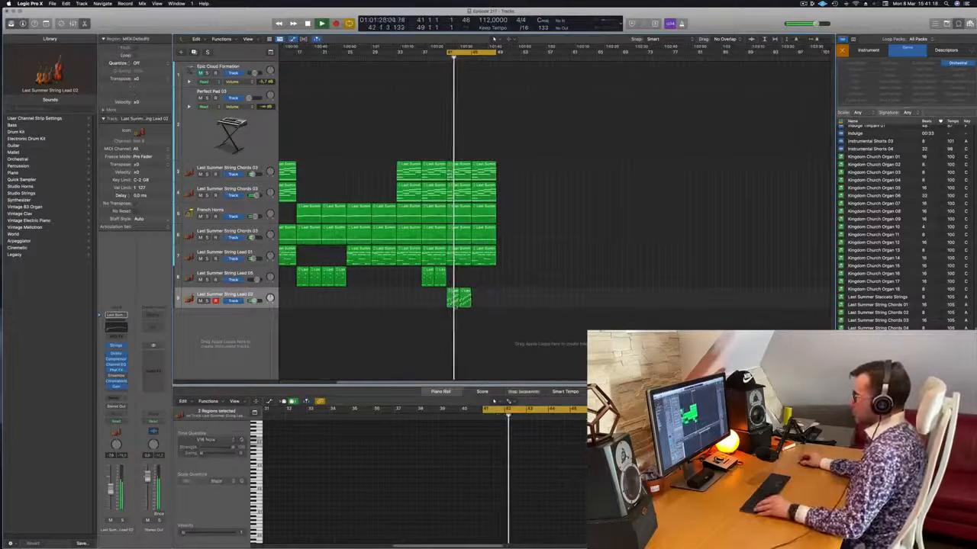
key(super+Left)
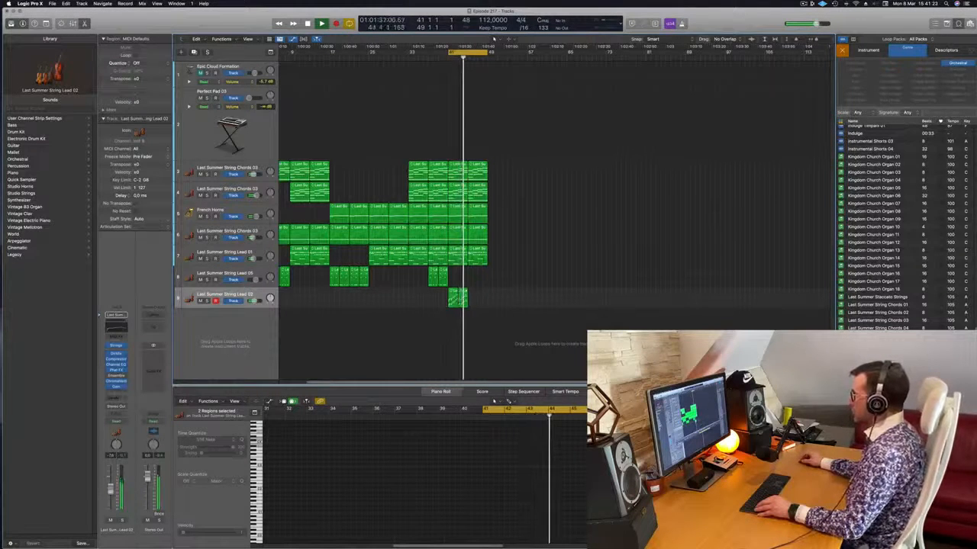
Clear the Orchestral genre filter in the loop list and stop playback of the arrangement
click(960, 64)
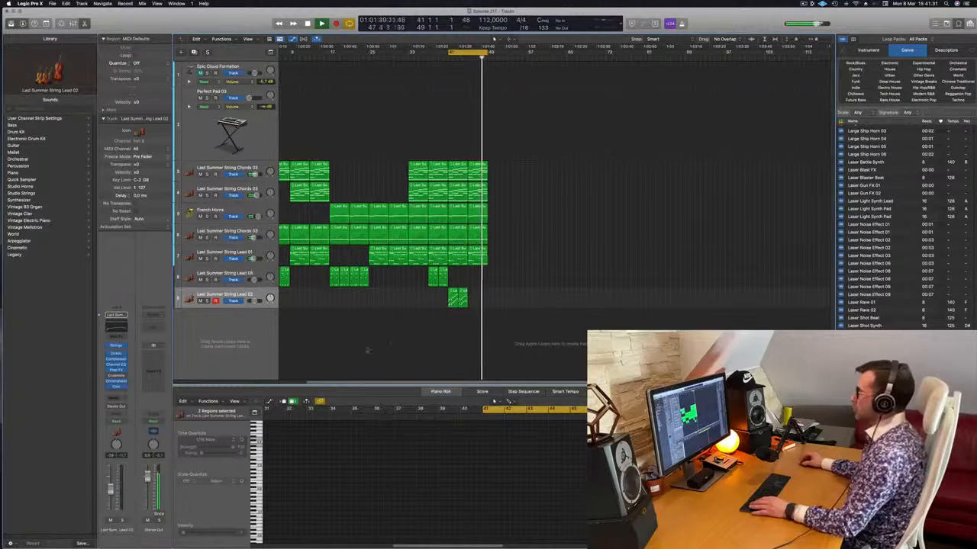
scroll(555, 248, up, 5)
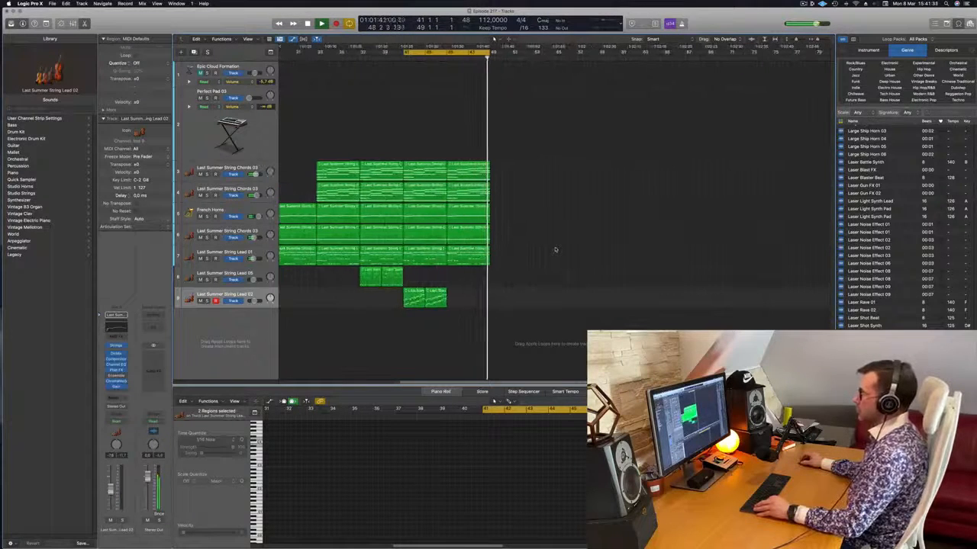
scroll(470, 79, left, 3)
key(space)
scroll(384, 78, down, 3)
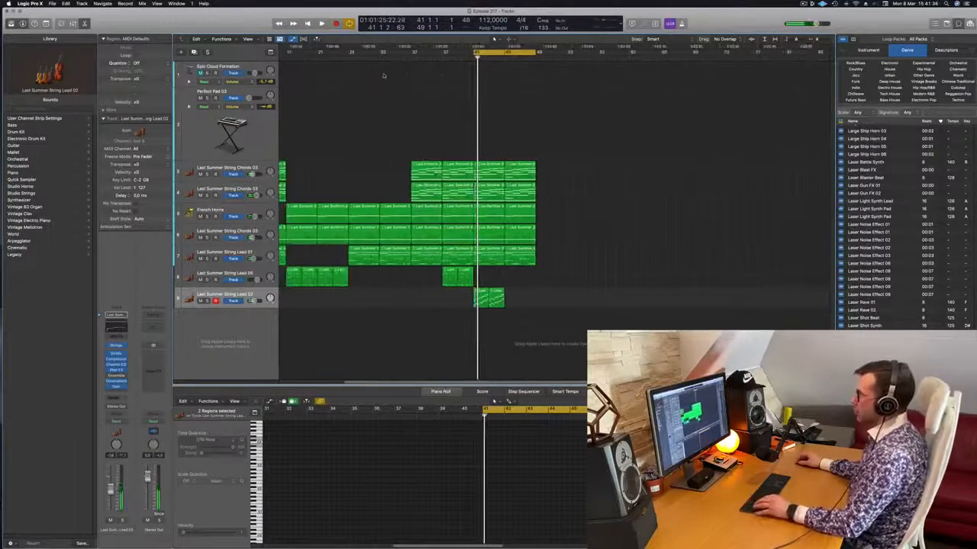
Set the cycle range to bars 1–49 and play the arrangement from the beginning
scroll(383, 77, left, 3)
drag(552, 53, 216, 66)
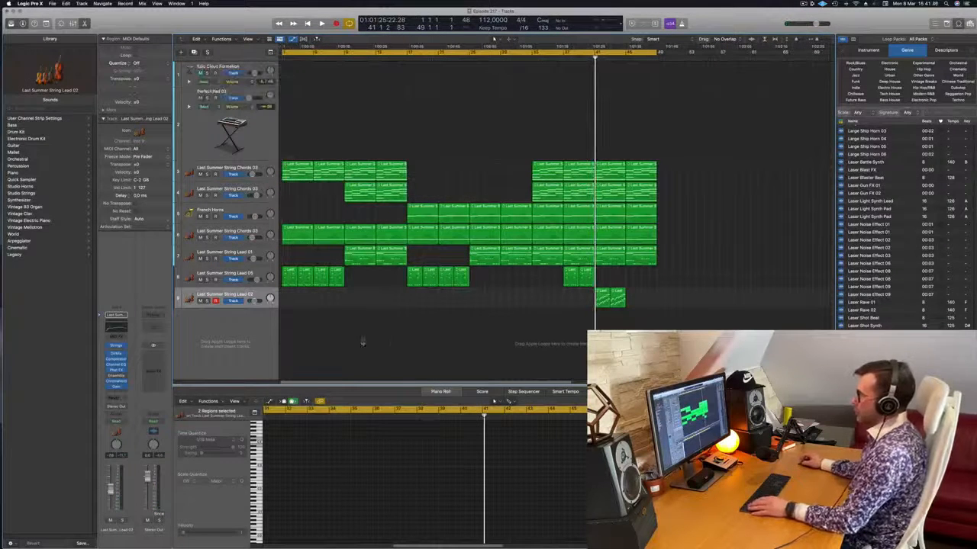
key(Return)
key(space)
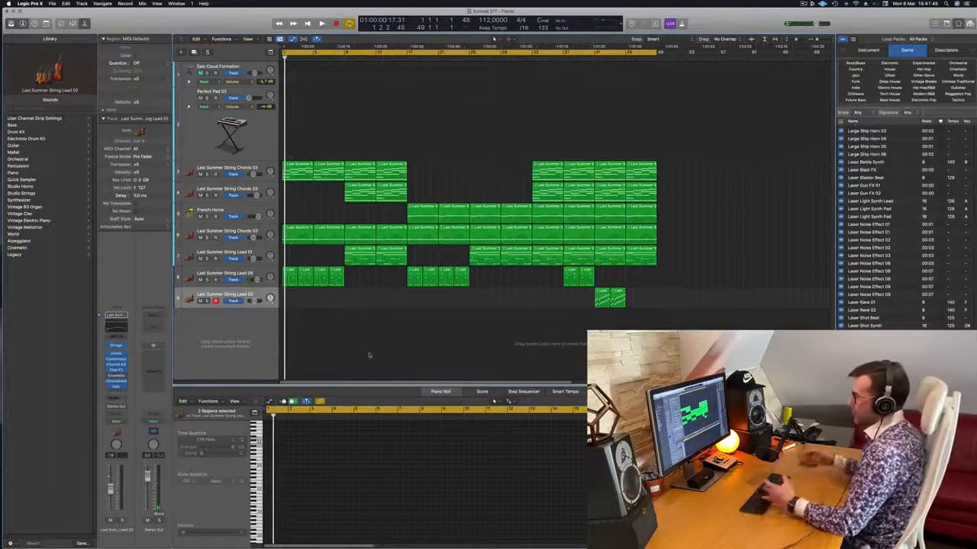
key(space)
key(space)
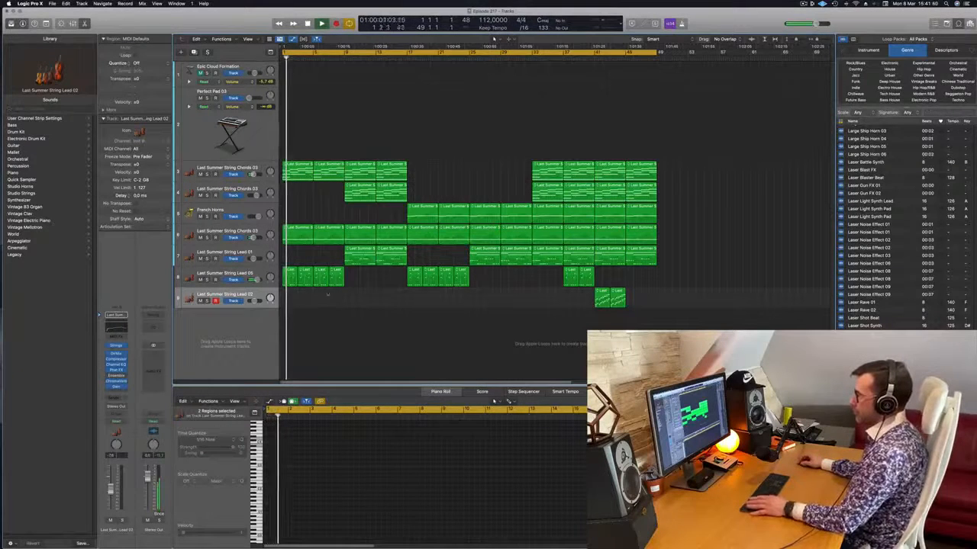
Show track automation and lower the String Lead 05 volume at bar 1 so it fades in up to bar 9
drag(352, 284, 283, 285)
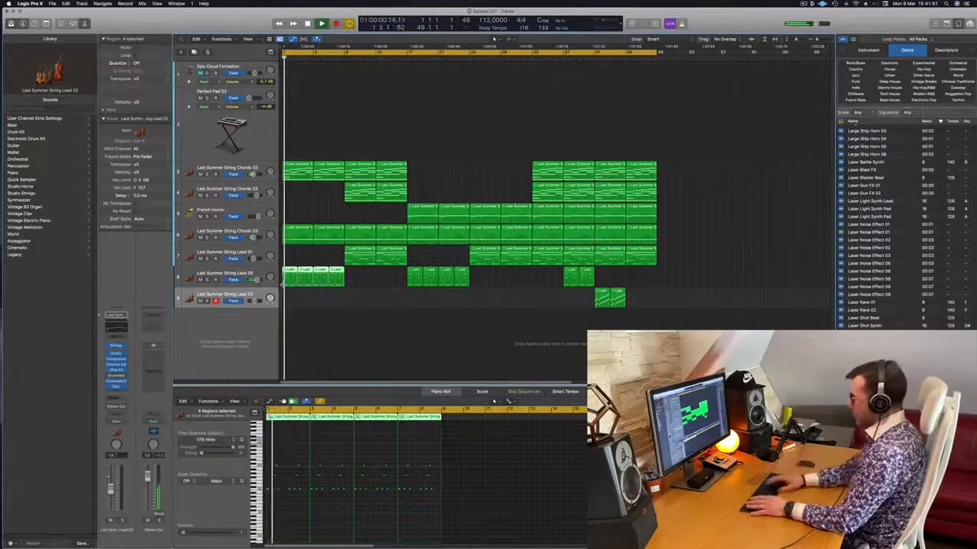
key(Return)
click(269, 274)
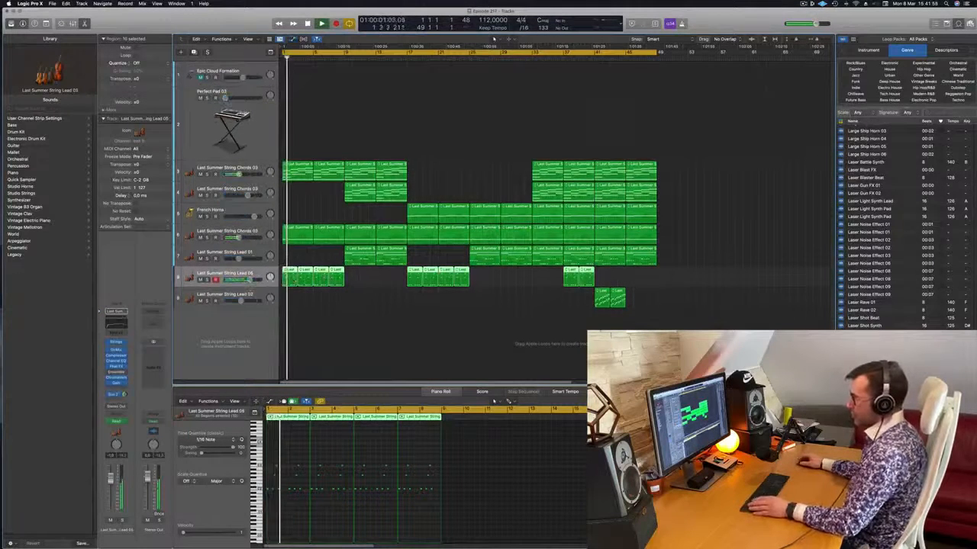
key(a)
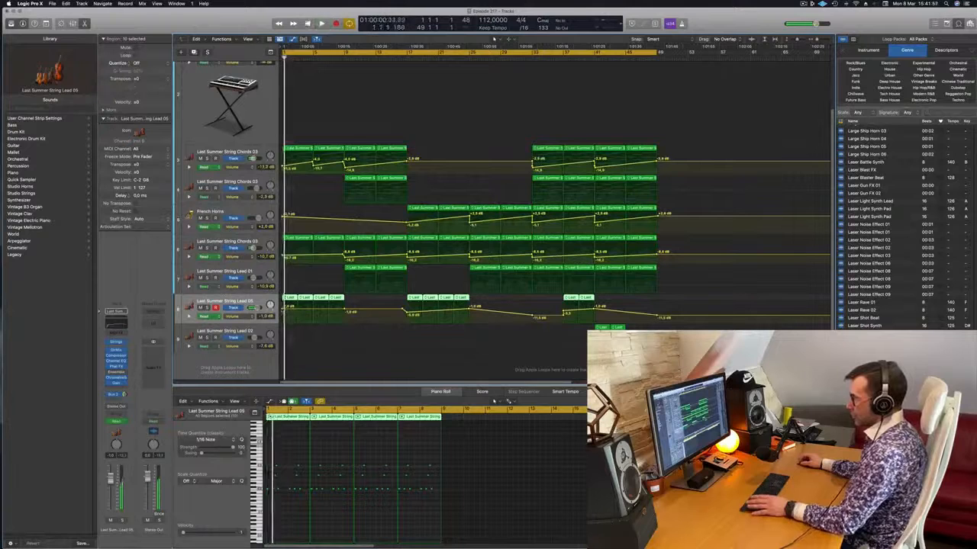
drag(284, 306, 283, 320)
click(303, 342)
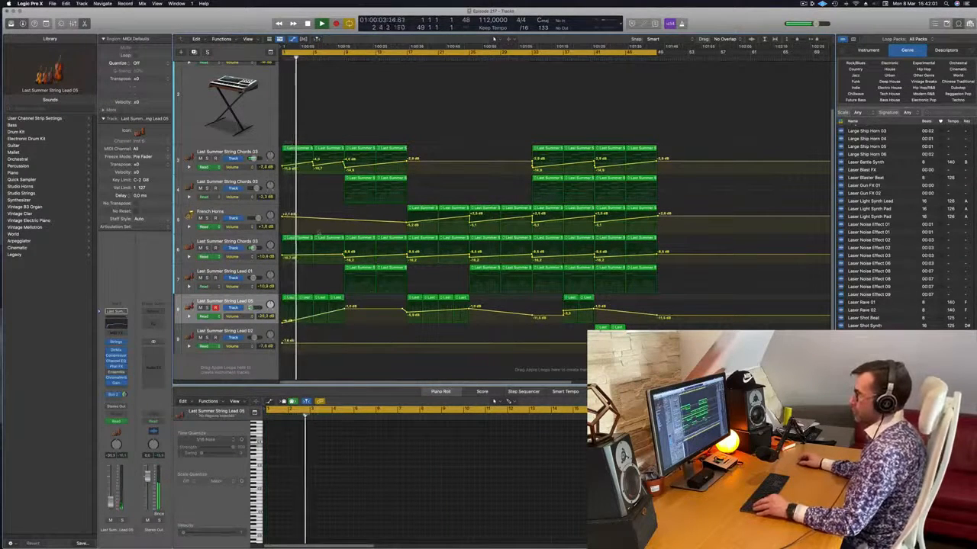
Select the String Lead 01 track and replay from bar 9 with the second String Chords 03 track soloed
scroll(354, 268, up, 2)
scroll(325, 278, down, 2)
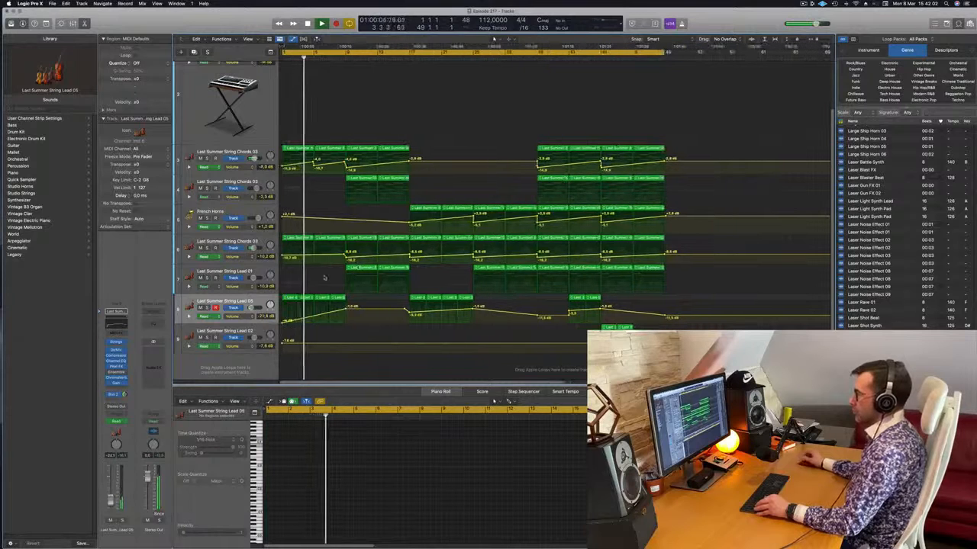
scroll(313, 280, down, 1)
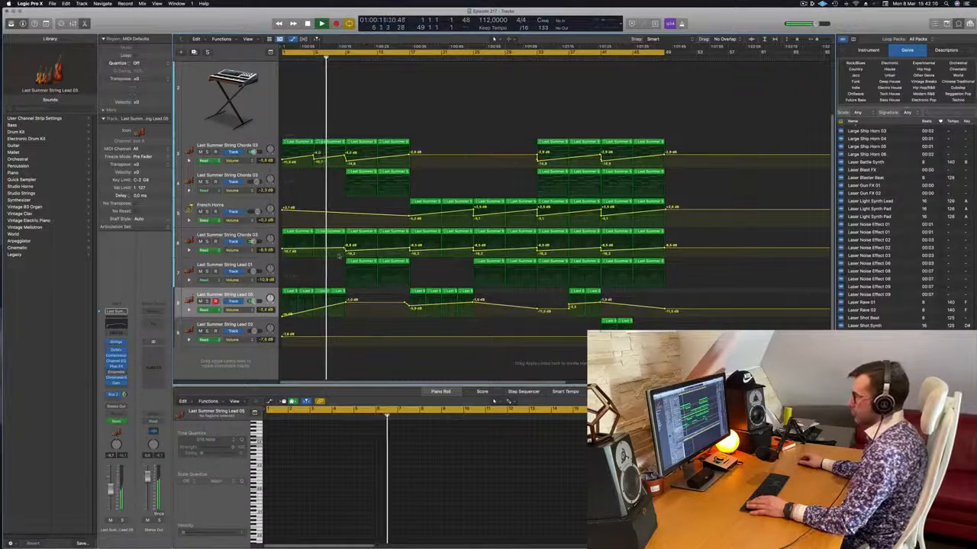
scroll(900, 229, down, 5)
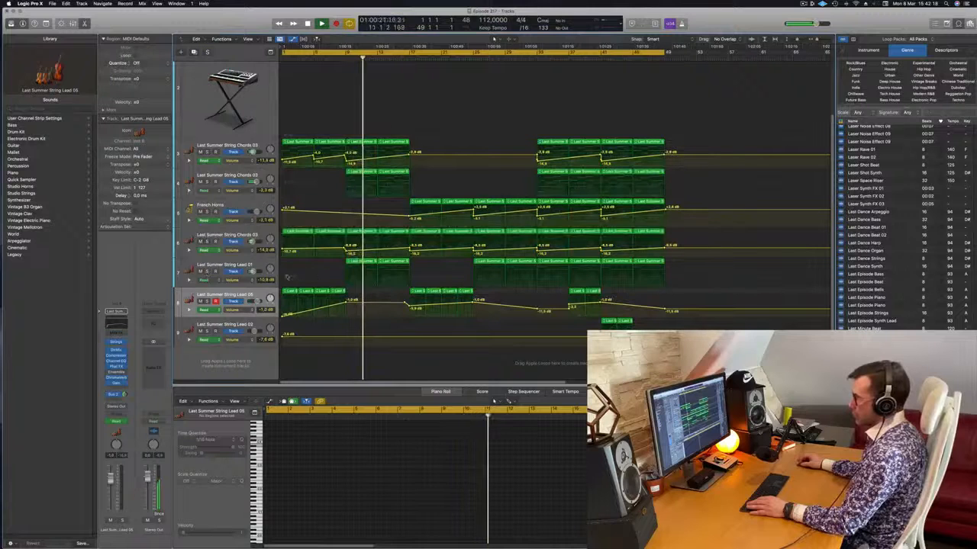
key(Up)
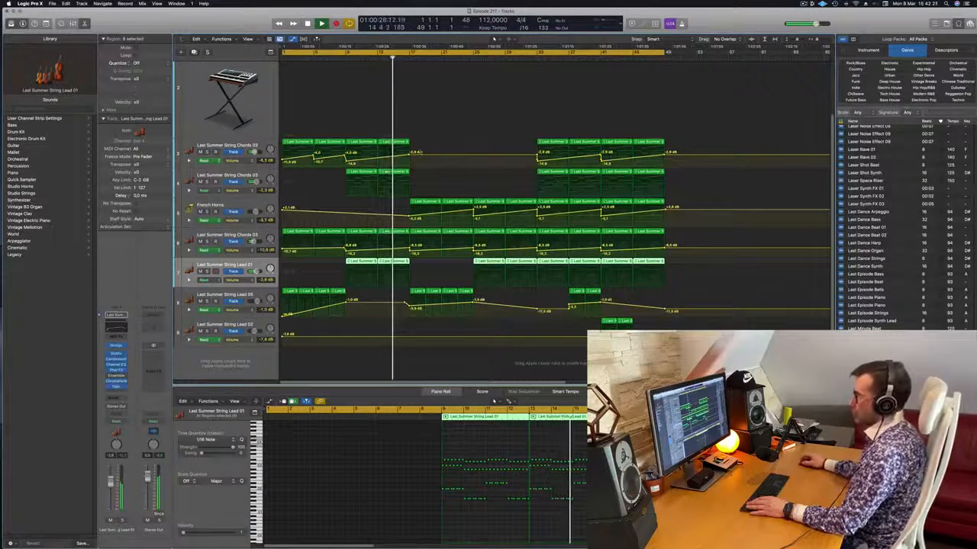
click(336, 58)
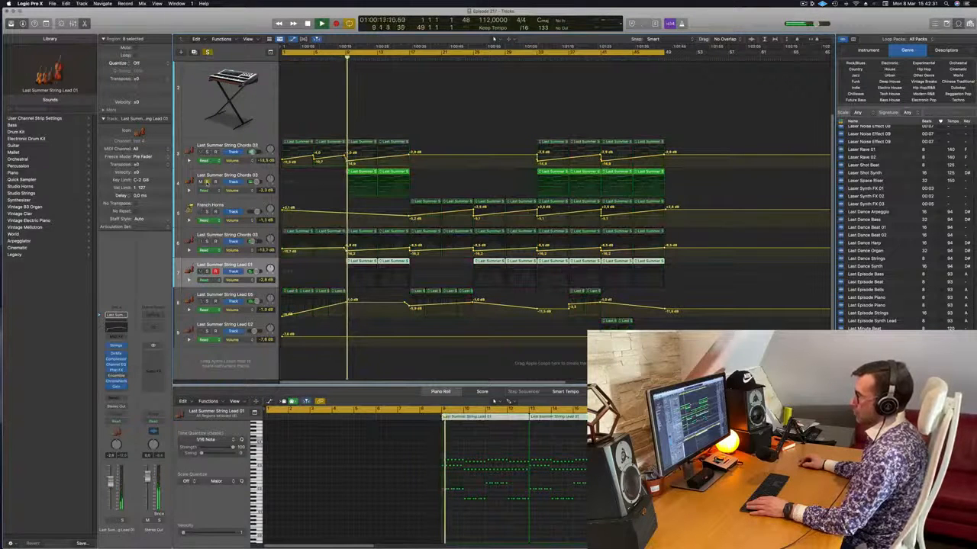
Add volume points to the second String Chords 03 track, dropping at bar 9 and rising until bar 17, and replay from bar 9
click(409, 186)
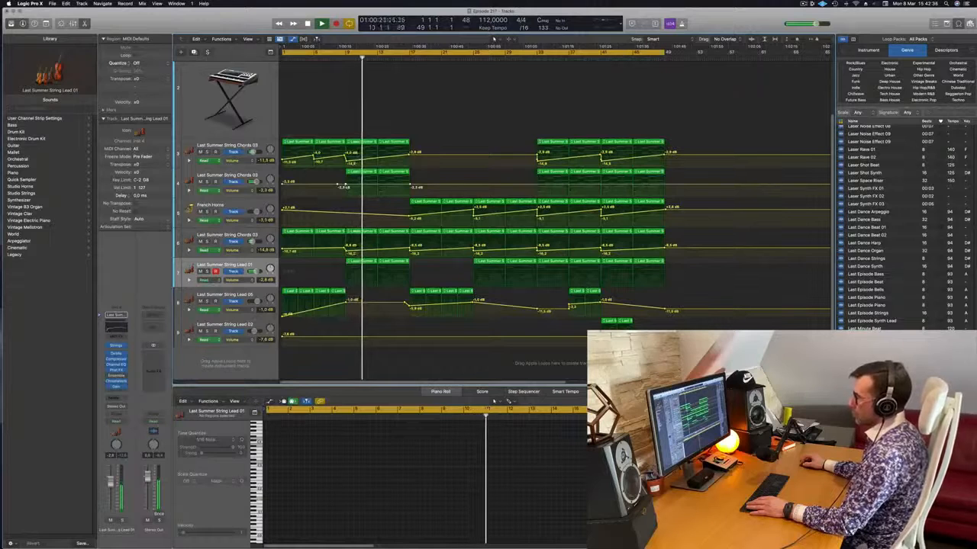
click(343, 186)
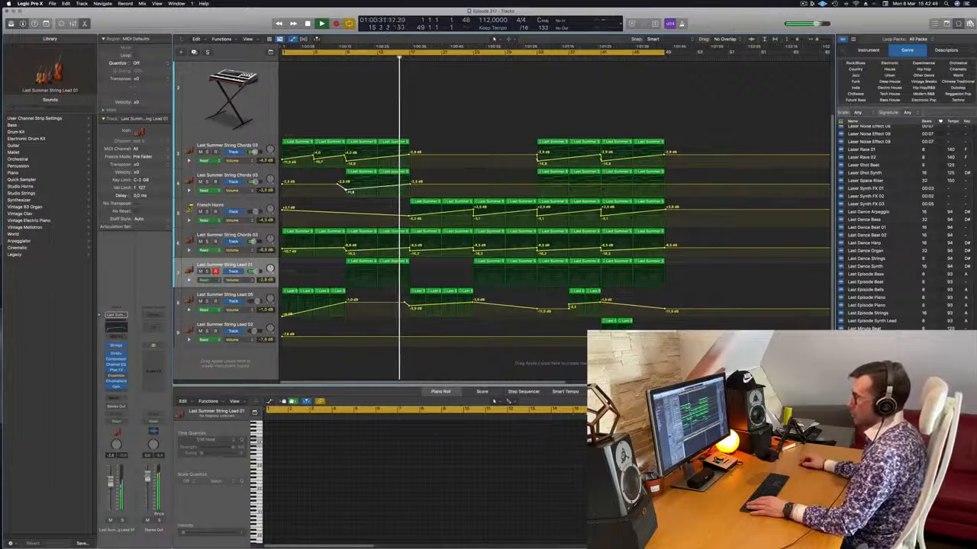
click(341, 59)
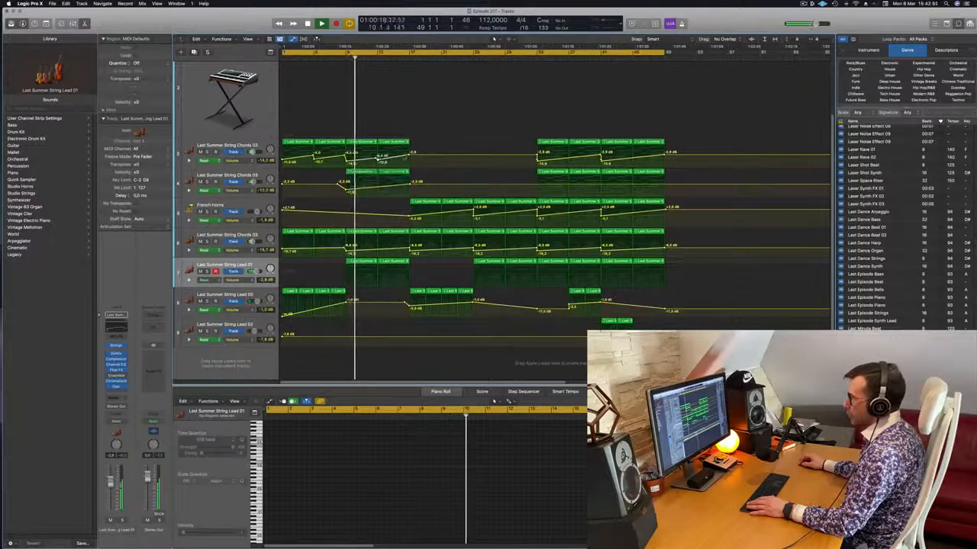
Add a volume point at bar 13 on the first String Chords 03 track and lower its bar 17 point, checking the result in playback
click(380, 158)
drag(409, 155, 408, 165)
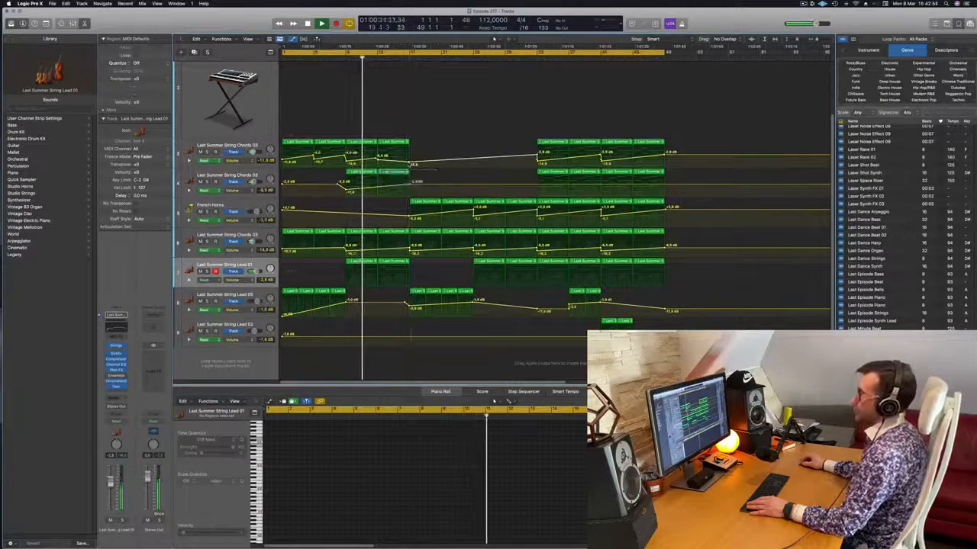
click(207, 271)
click(207, 270)
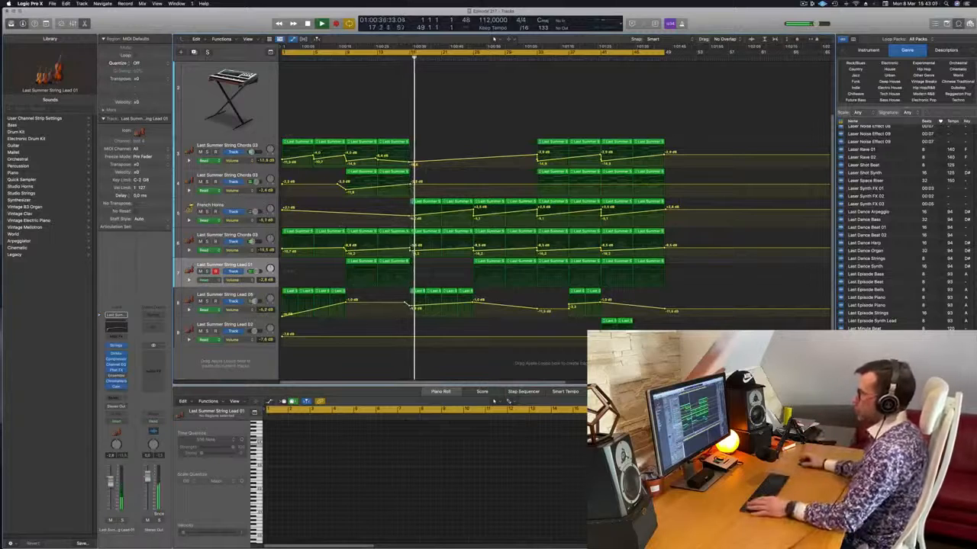
key(space)
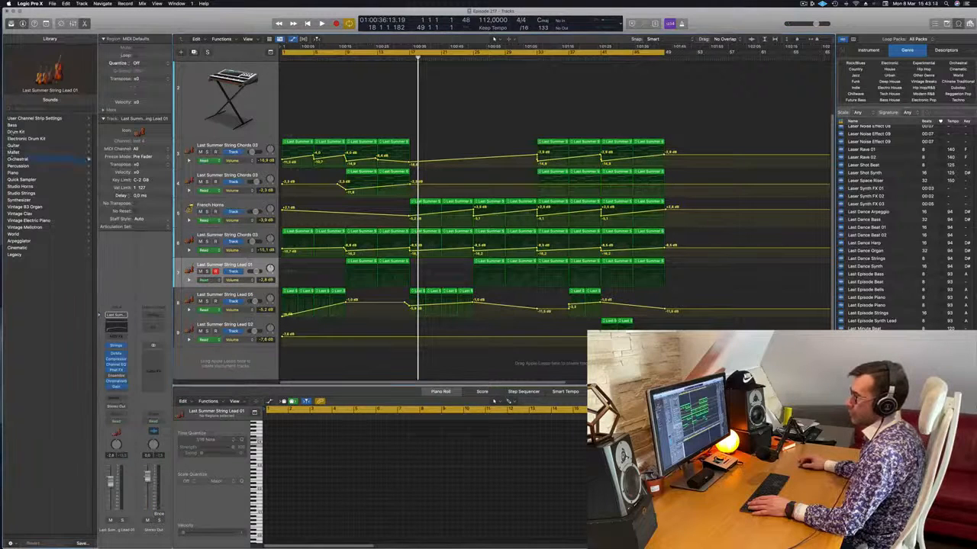
Try the Orchestral Kit percussion patch on the String Lead 01 track and undo the patch change
click(17, 158)
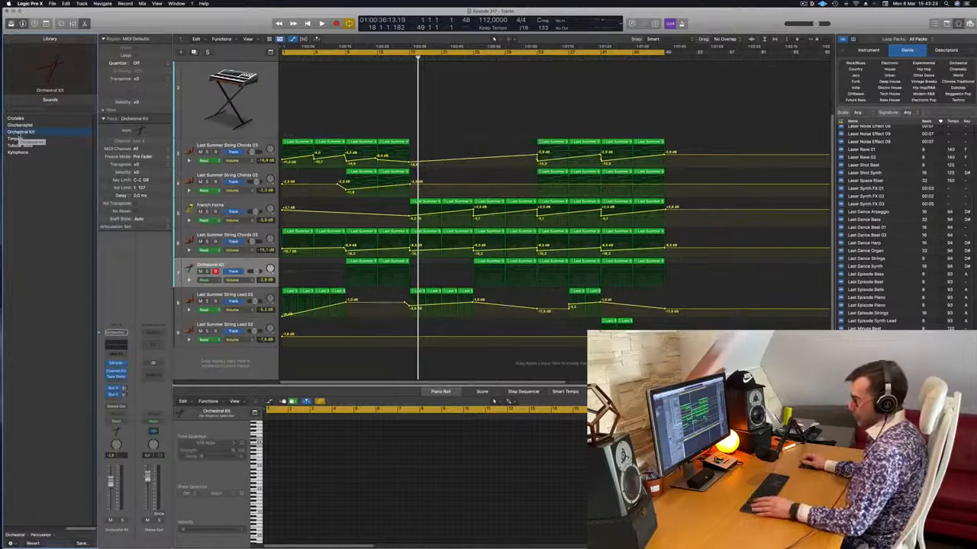
key(super+z)
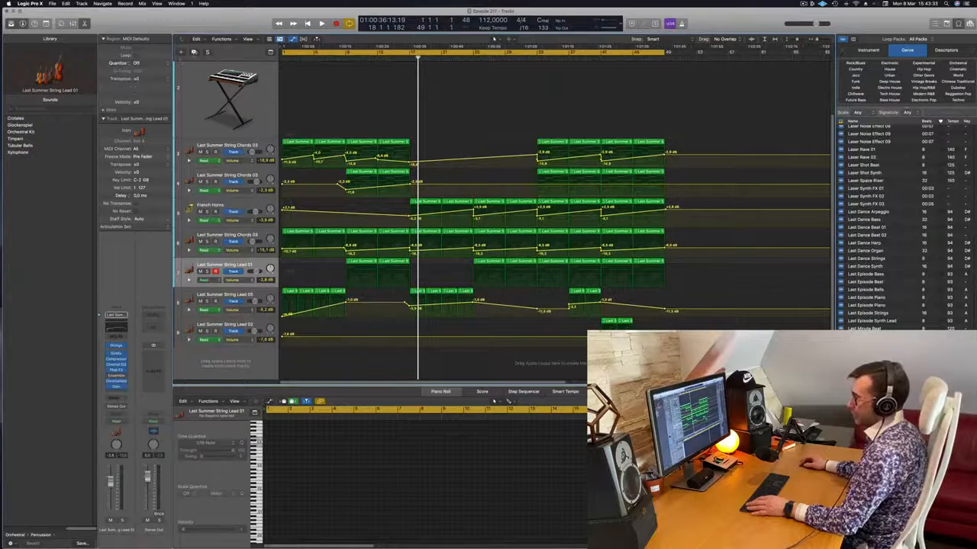
Duplicate the String Lead 01 track as an empty track and load the Orchestral Kit percussion patch onto it
key(super+d)
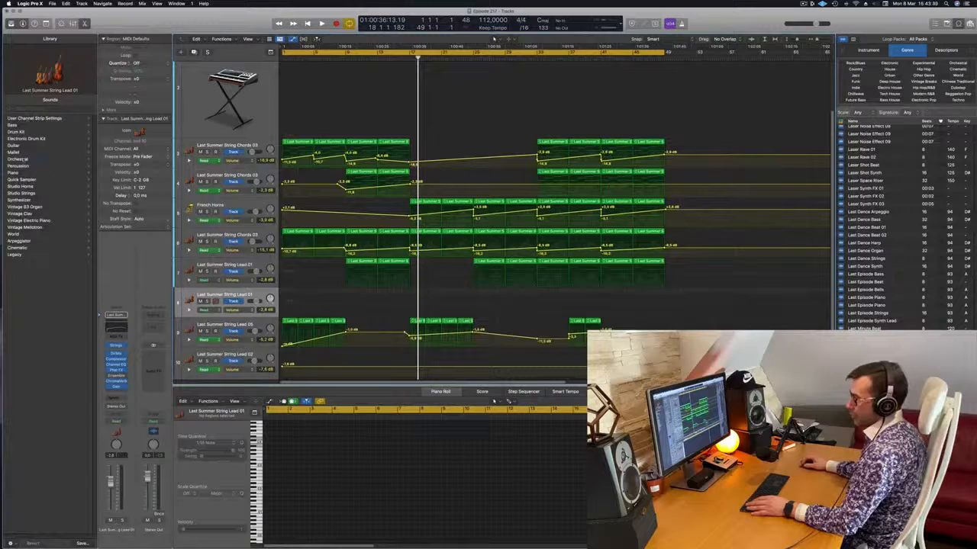
click(23, 158)
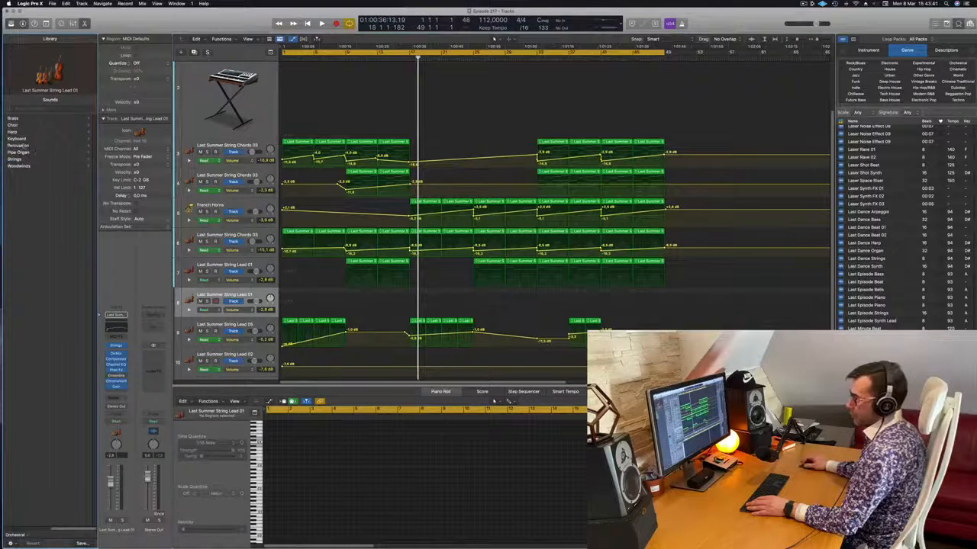
click(23, 146)
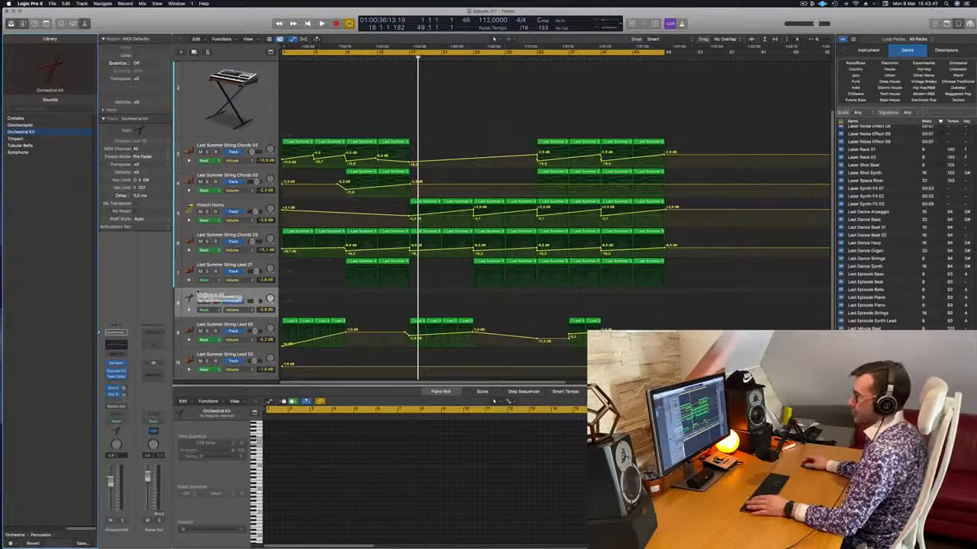
Return to the project start, open Musical Typing for the Orchestral Kit, and audition its drum sounds across octaves
key(space)
key(Return)
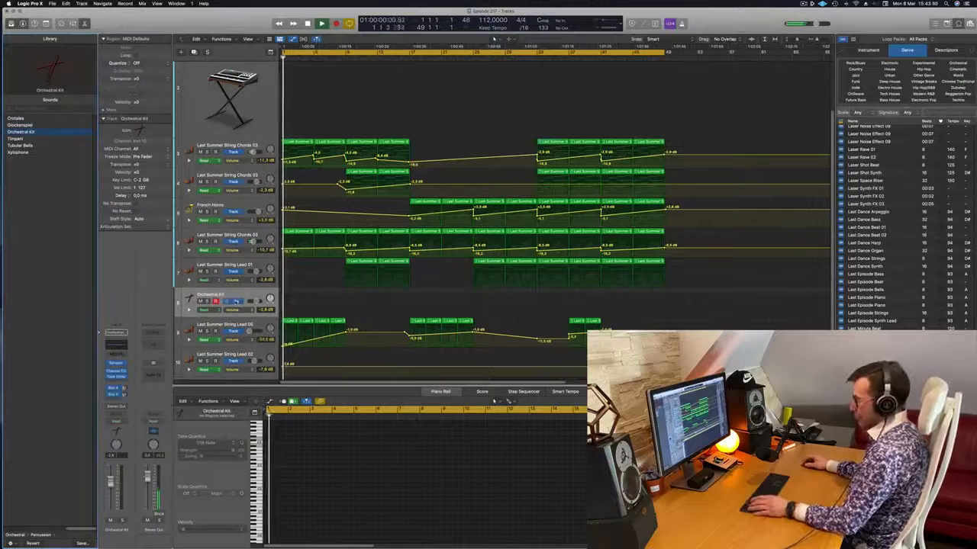
key(super+k)
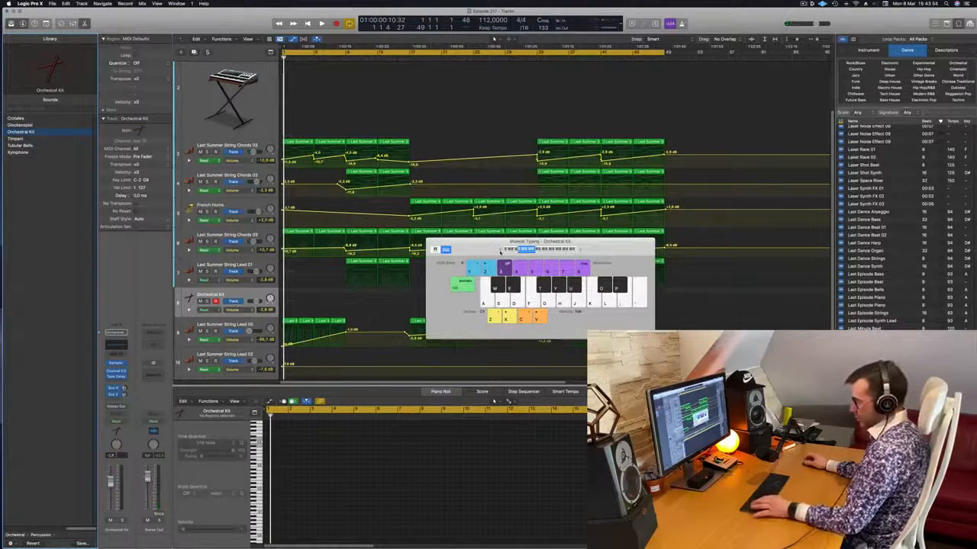
key(a)
key(f)
key(k)
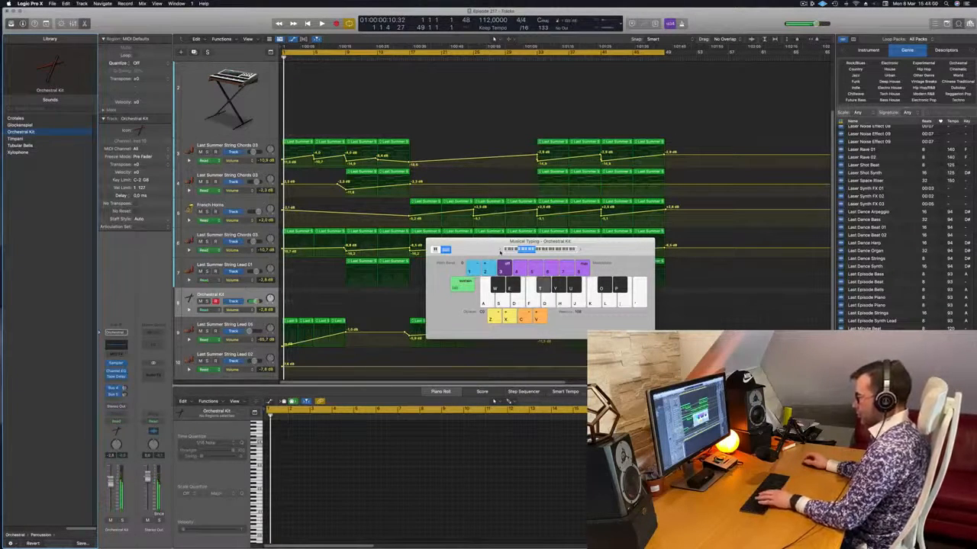
key(u)
key(i)
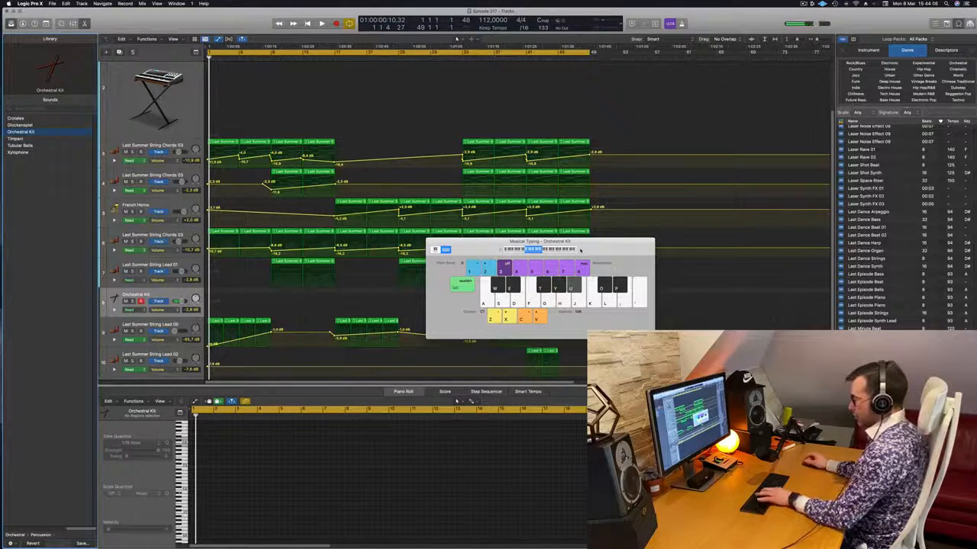
key(i)
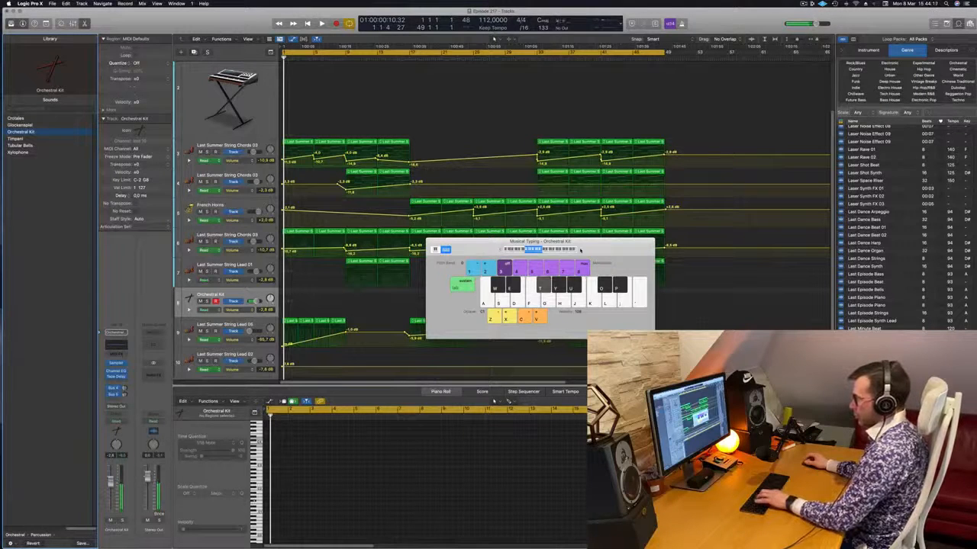
Record a single percussion note on the Orchestral Kit track at bar 1 and select it in the Piano Roll
key(r)
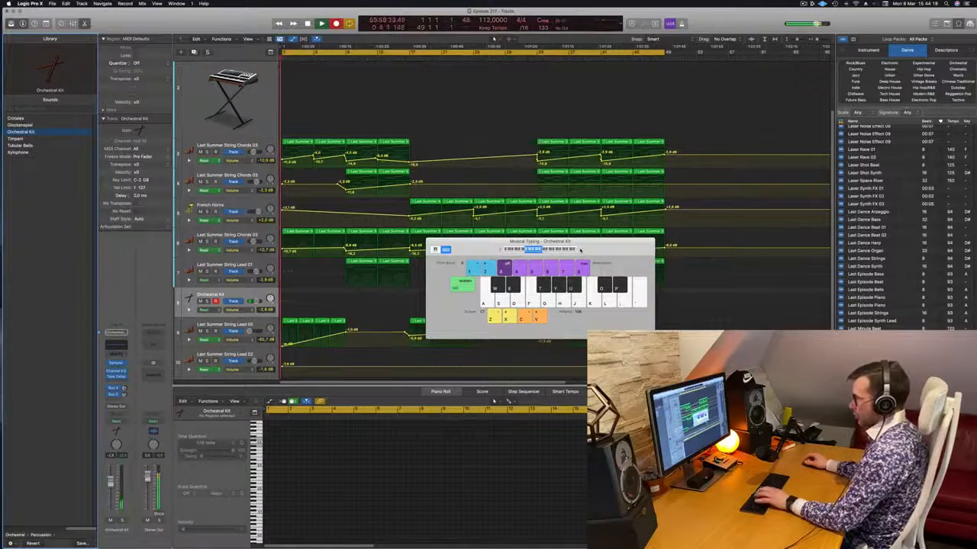
key(t)
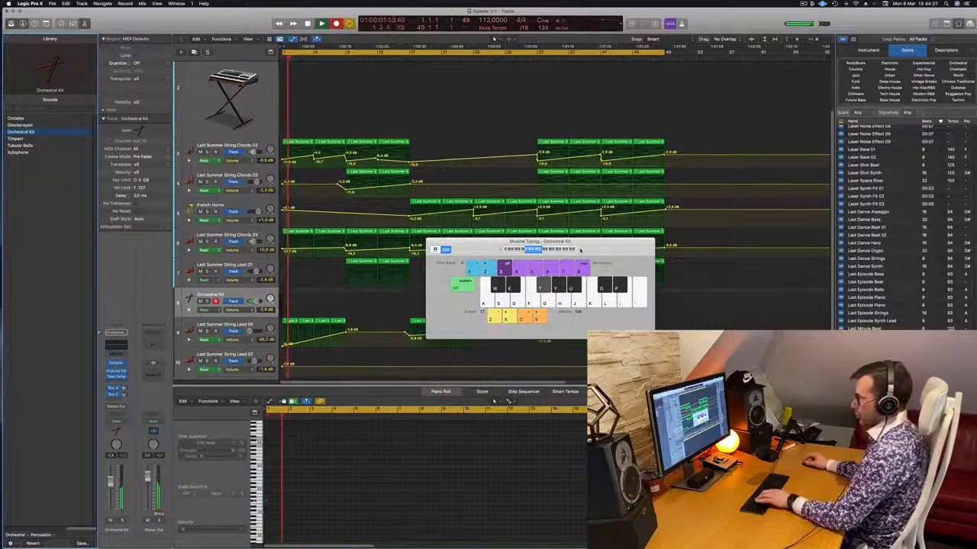
key(space)
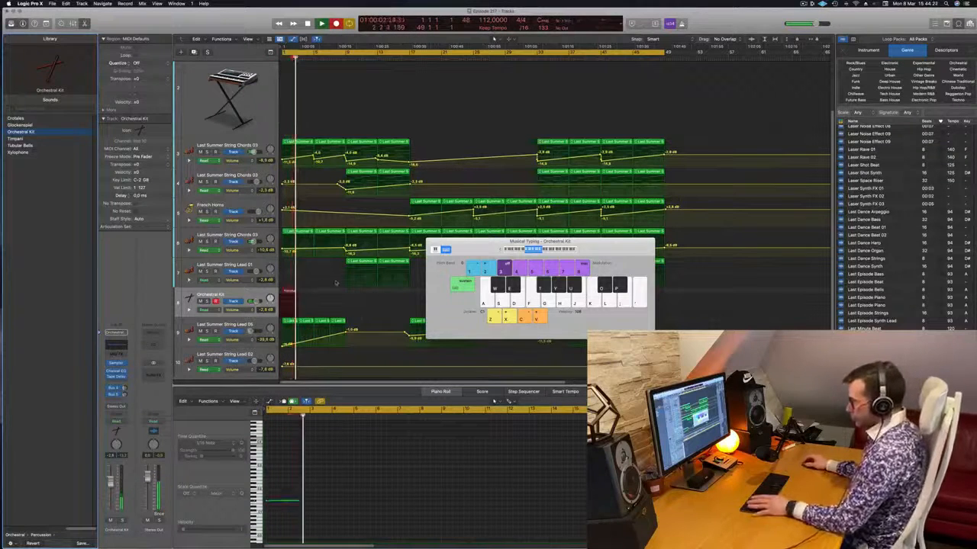
click(281, 500)
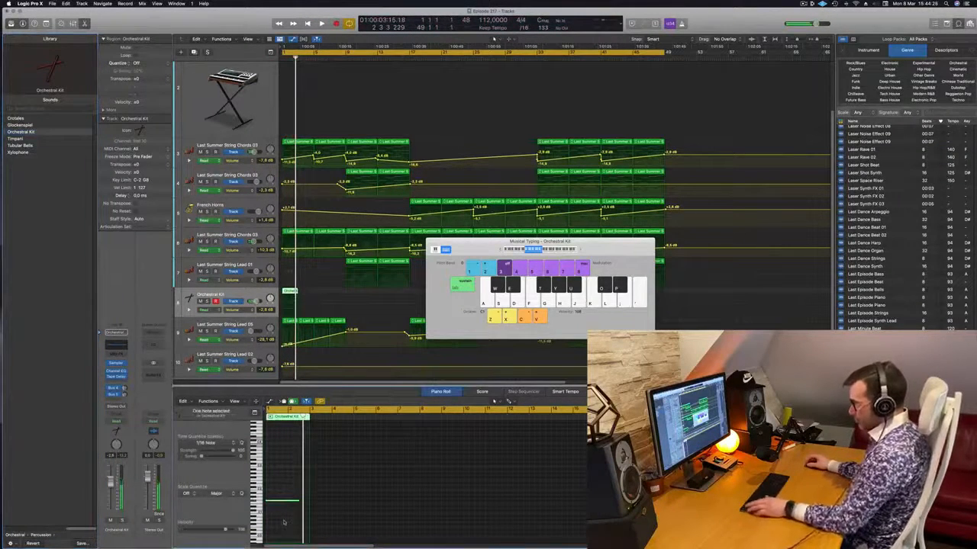
Play back the recorded percussion note and lower the Orchestral Kit track volume to about -14.8 dB
key(space)
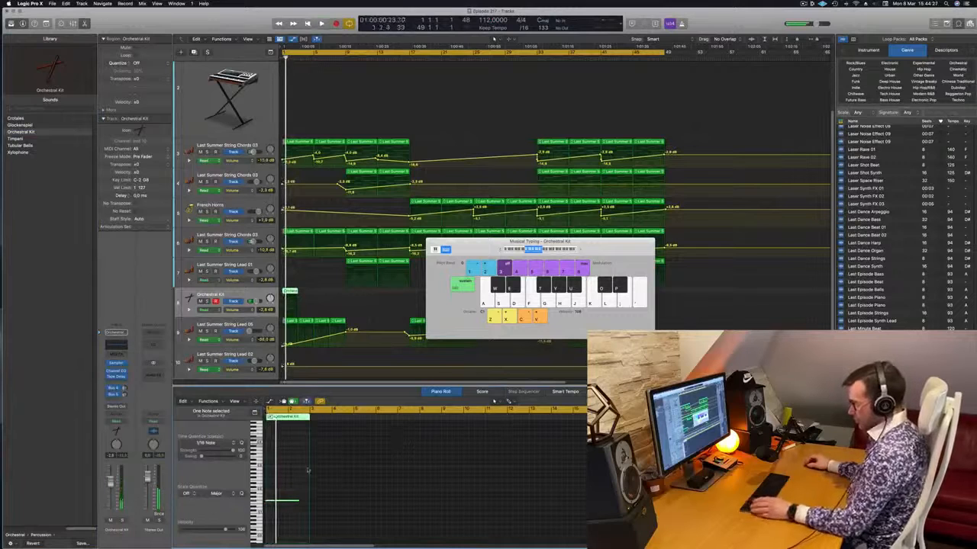
scroll(293, 494, right, 6)
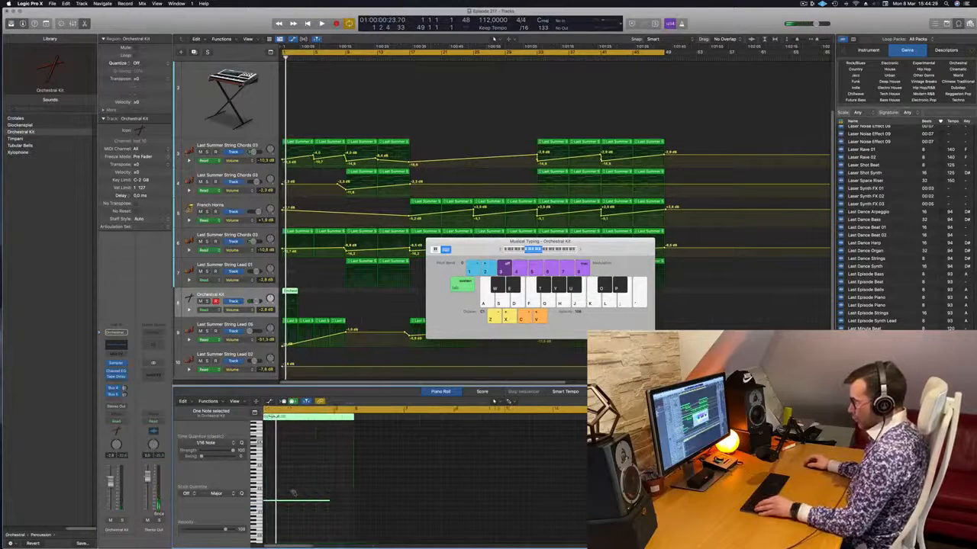
drag(287, 503, 298, 504)
key(space)
key(space)
Move the Musical Typing window aside and close it
drag(475, 249, 394, 248)
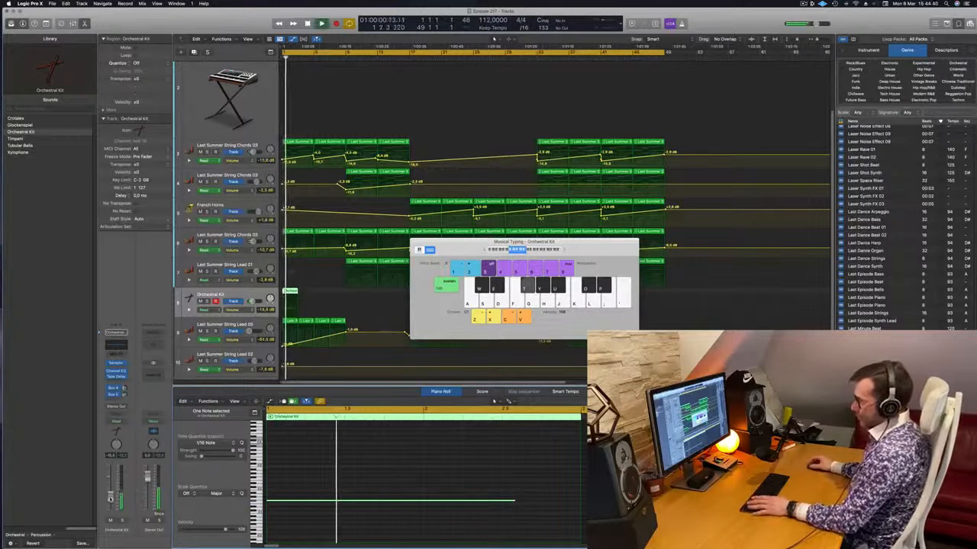
drag(471, 246, 452, 252)
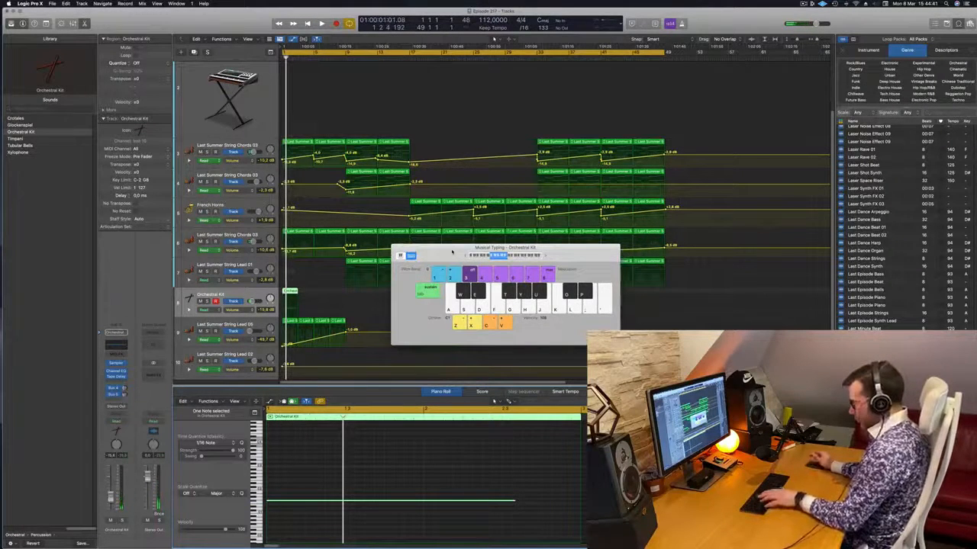
key(super+k)
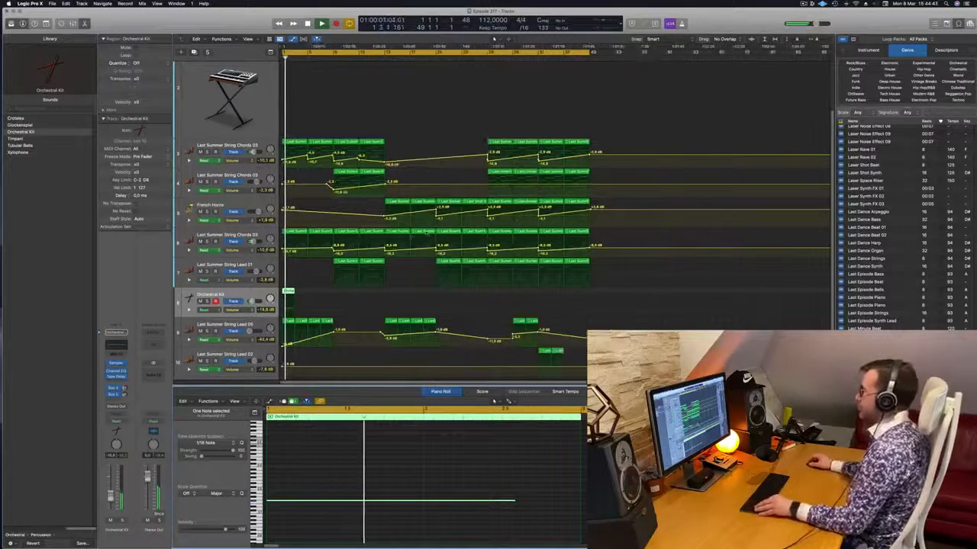
Lower the Last Summer String Lead 05 volume automation at bar 9 while the arrangement plays
scroll(349, 286, left, 3)
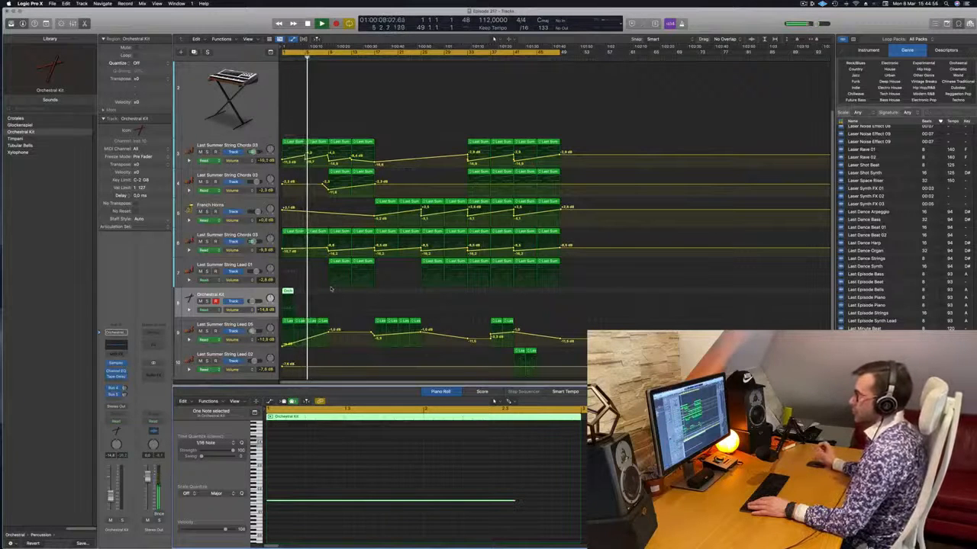
drag(329, 335, 328, 337)
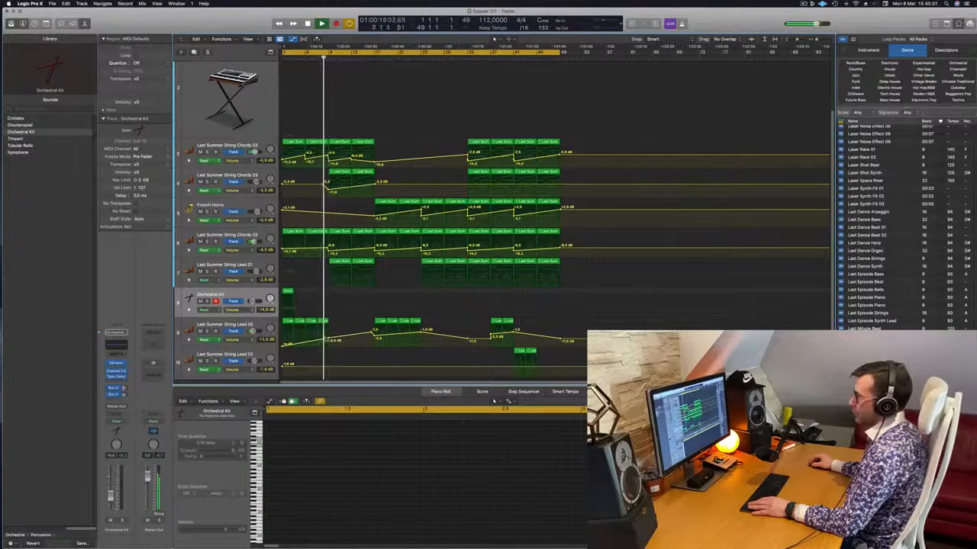
key(super+Left)
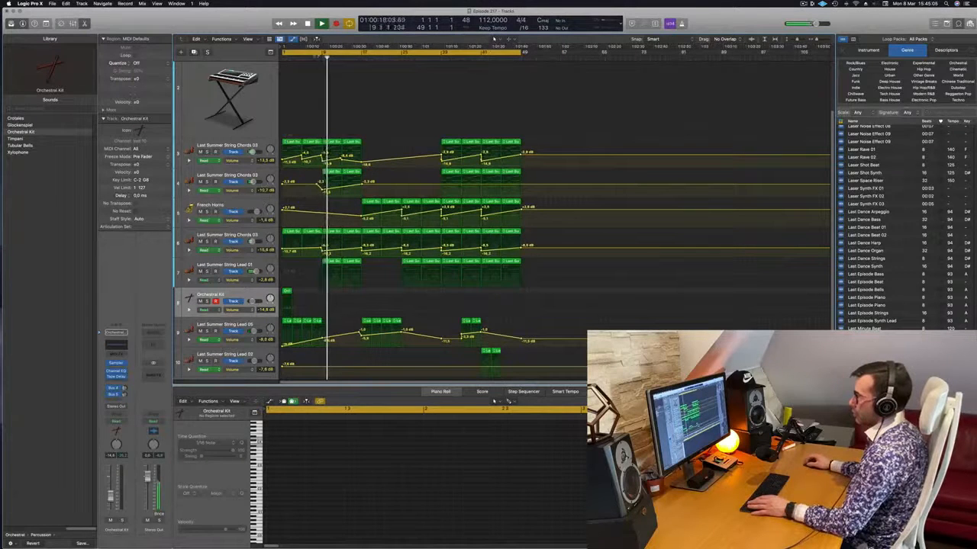
Reshape the volume automation of String Chords 03 tracks 3 and 4 between bars 9 and 17 into soft, gradually rising curves
click(315, 57)
drag(322, 161, 322, 164)
double_click(340, 158)
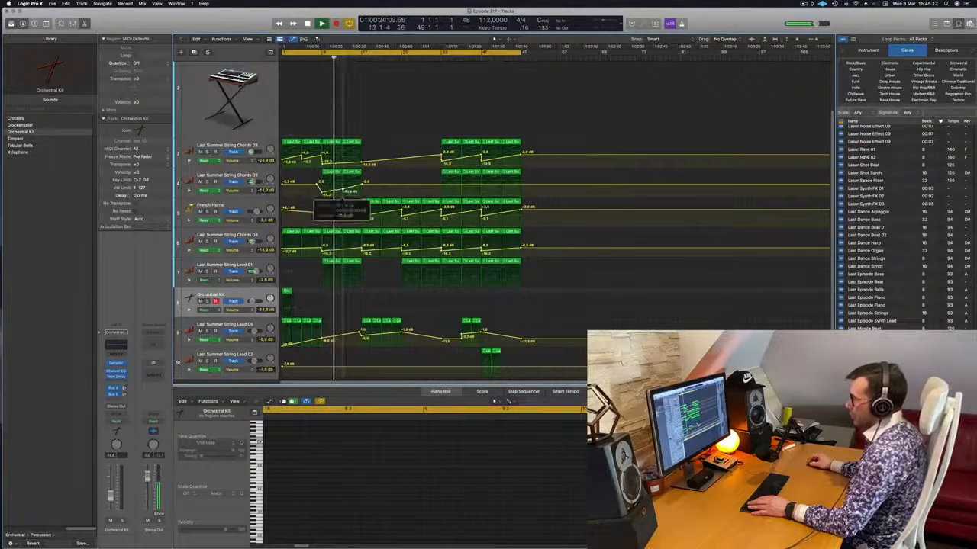
drag(359, 184, 342, 191)
click(316, 56)
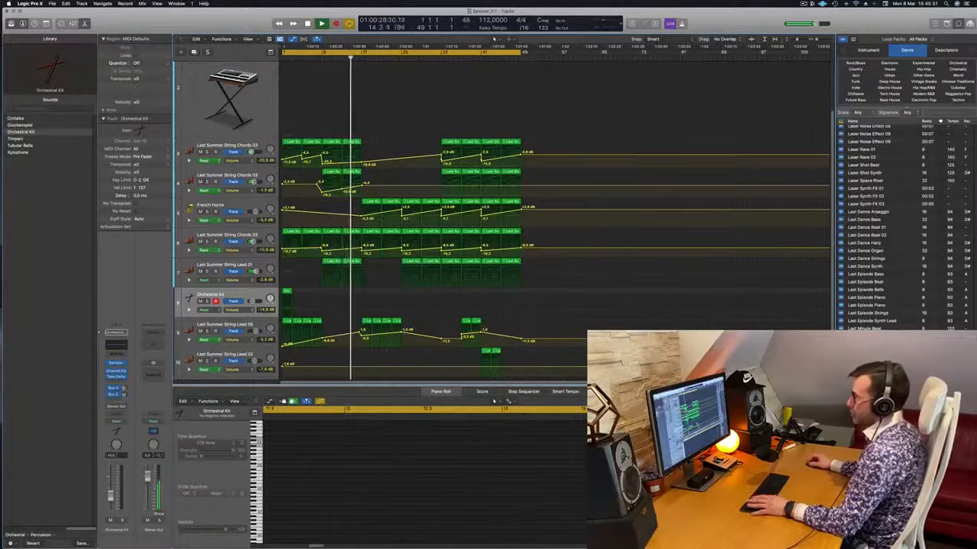
Add String Lead 01 volume automation with a dip at bar 13, a rise to bar 17 and about -5.0 dB from bar 25
click(361, 275)
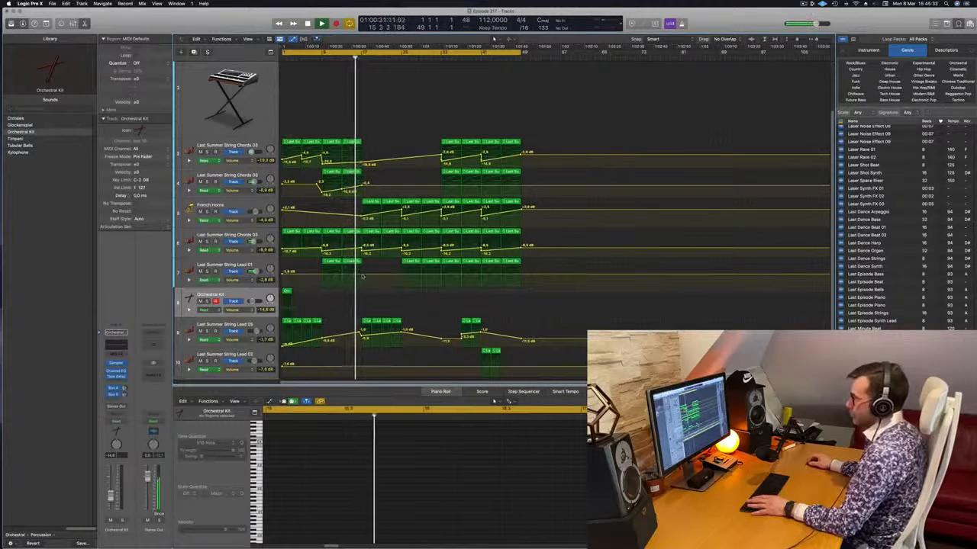
click(342, 274)
drag(361, 275, 363, 270)
key(comma)
key(comma)
key(comma)
key(comma)
key(comma)
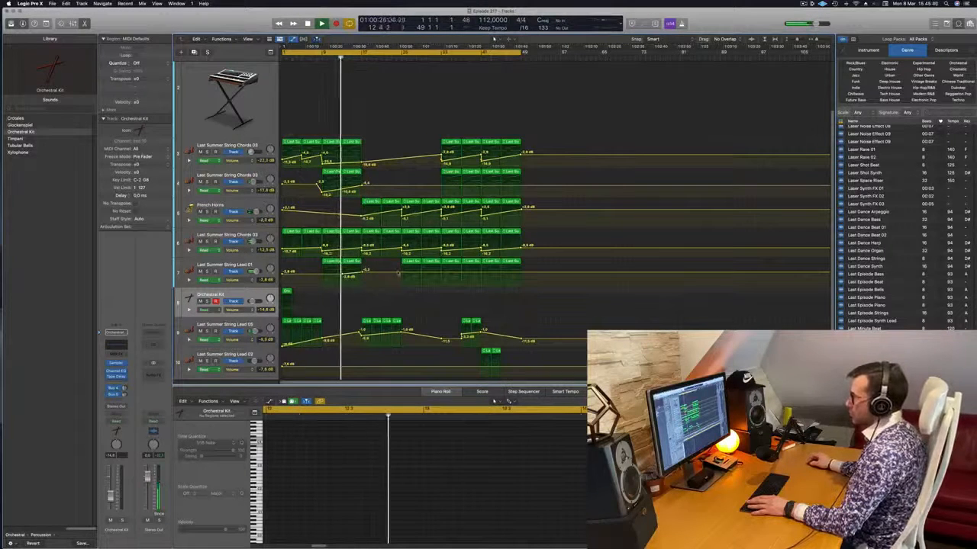
drag(398, 273, 398, 275)
Add a Bus 1 reverb send to the String Lead 01 track and replay the section around bars 13 to 17
key(Up)
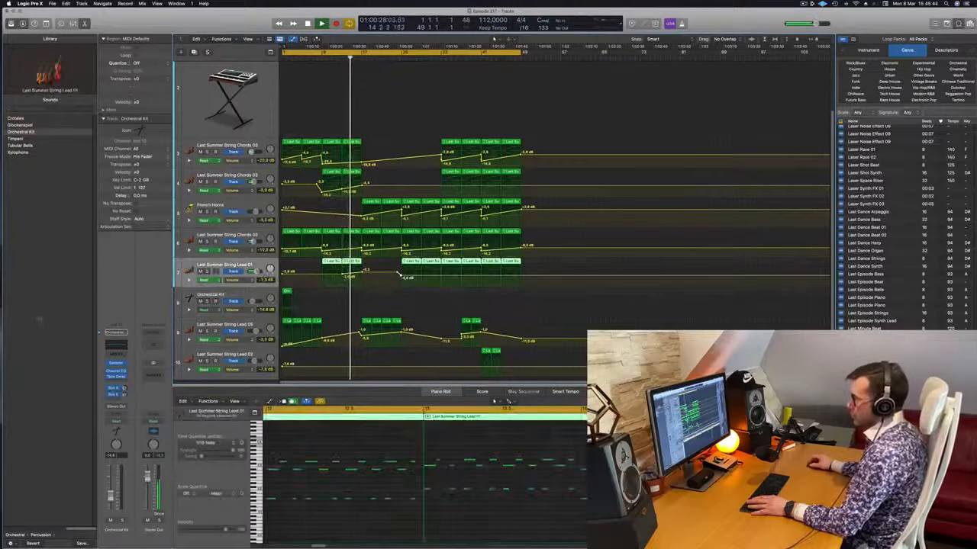
click(115, 396)
mouse_move(126, 406)
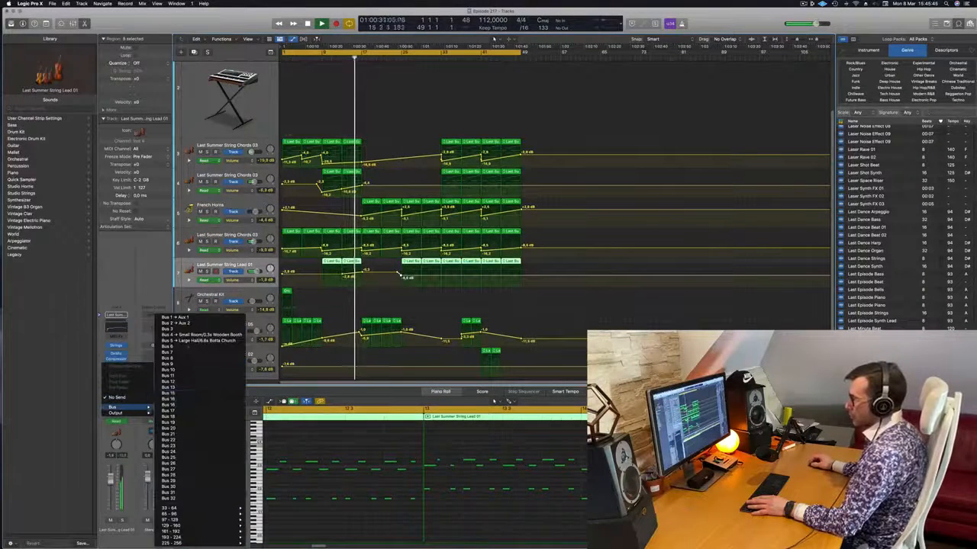
click(177, 318)
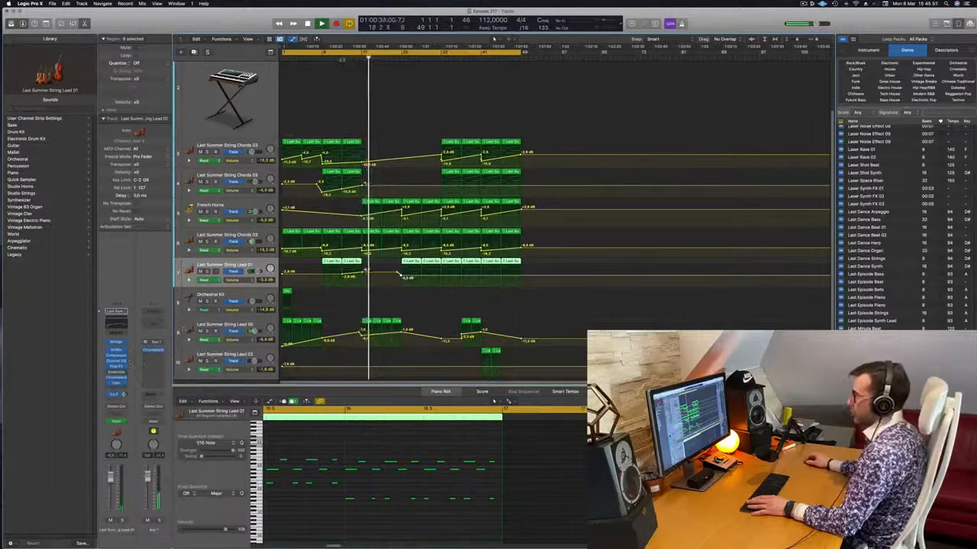
click(342, 59)
click(356, 60)
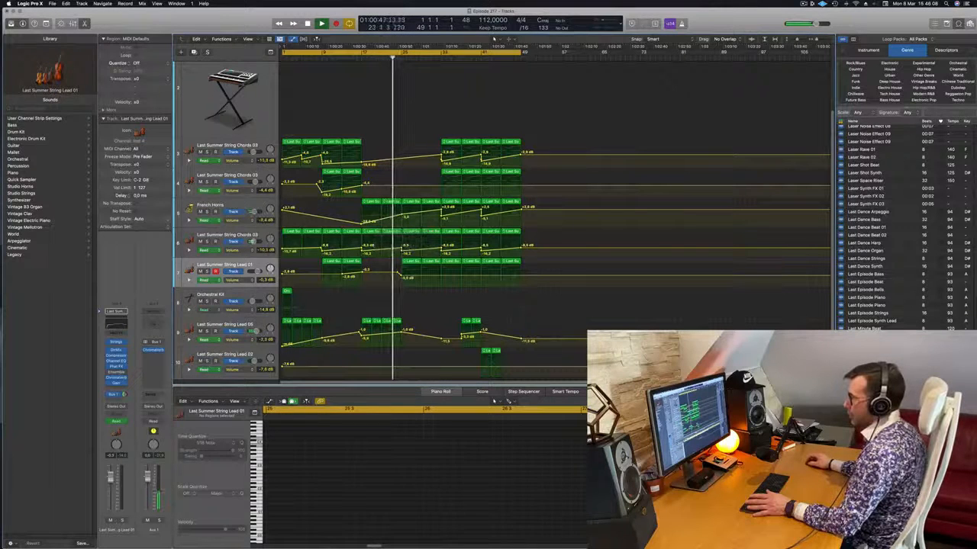
Adjust the French Horns volume automation around bar 25 and keep the French Horns track selected
click(226, 205)
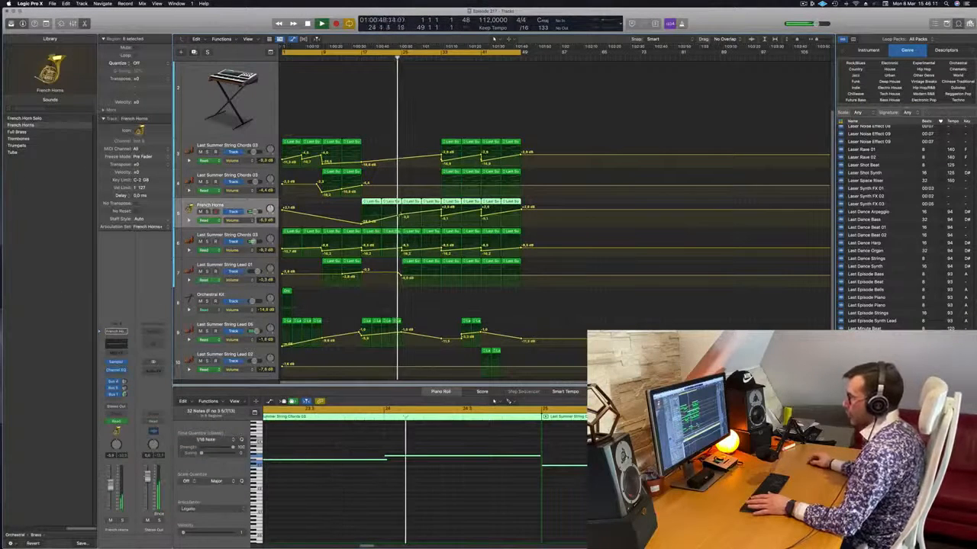
drag(402, 216, 402, 213)
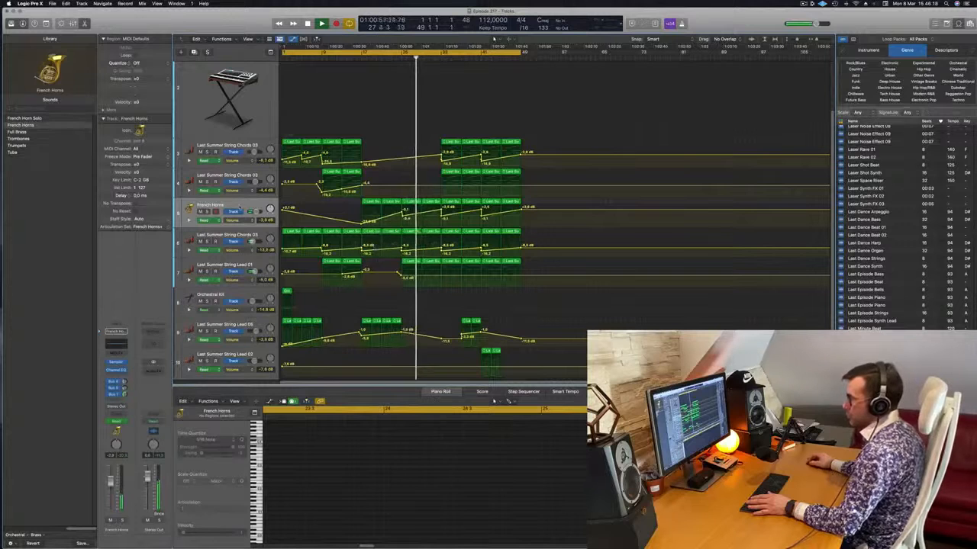
click(240, 208)
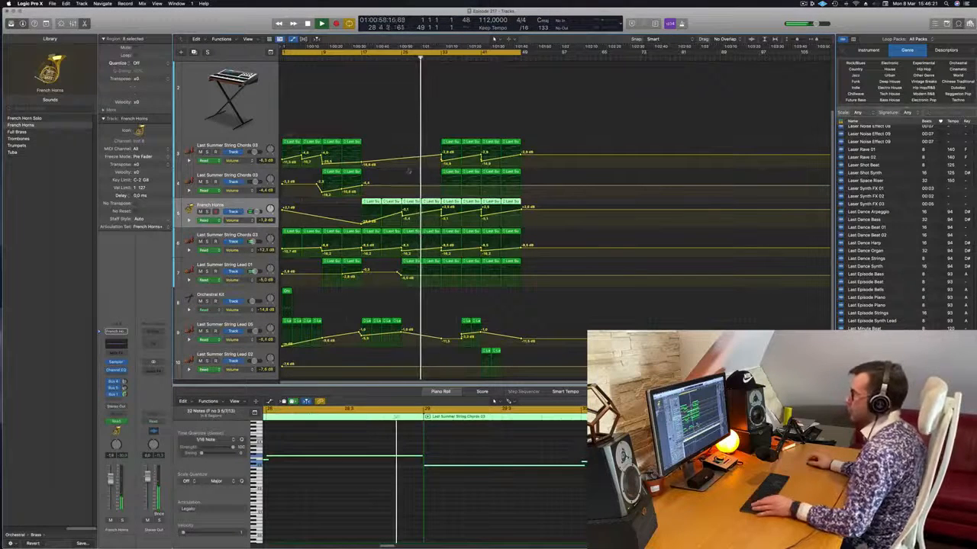
Shape volume automation on String Chords 03 track 4 from bar 33 to 41 and on String Lead 01 with a dip at bar 37
scroll(375, 165, down, 1)
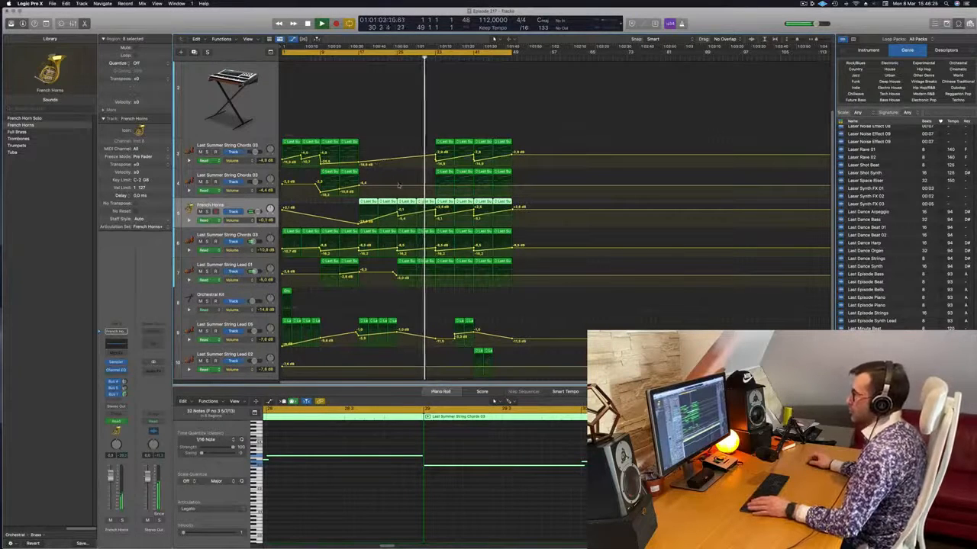
scroll(405, 172, up, 3)
scroll(411, 155, down, 2)
scroll(398, 156, down, 2)
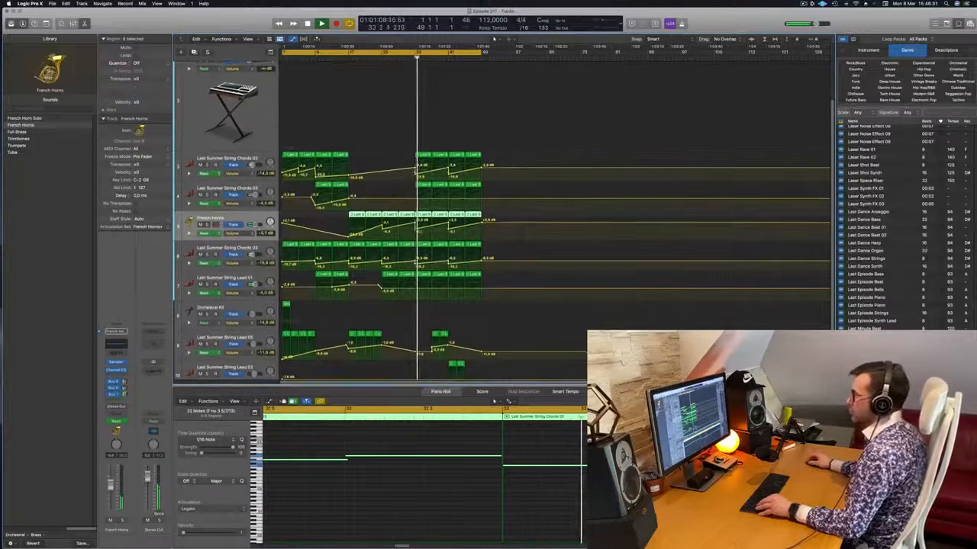
click(448, 198)
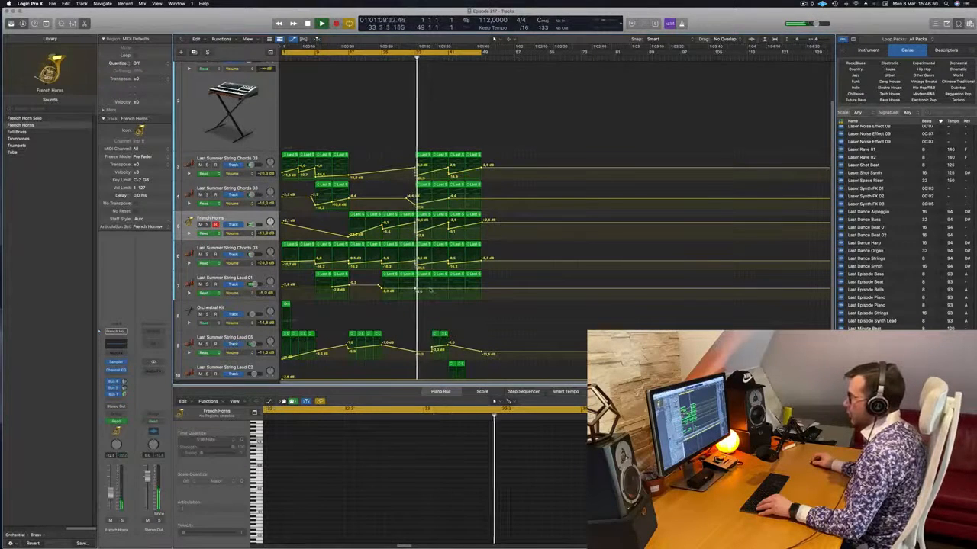
drag(430, 291, 433, 294)
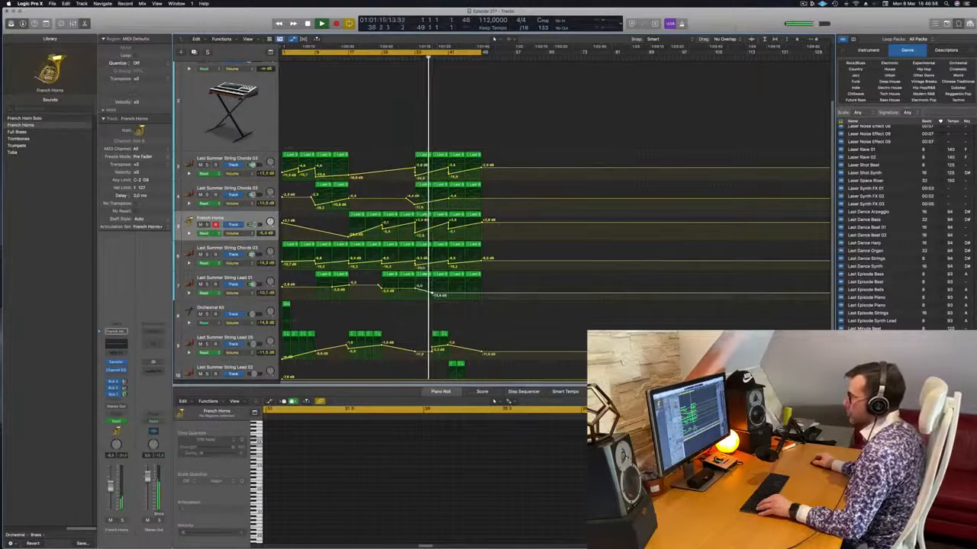
drag(445, 293, 448, 288)
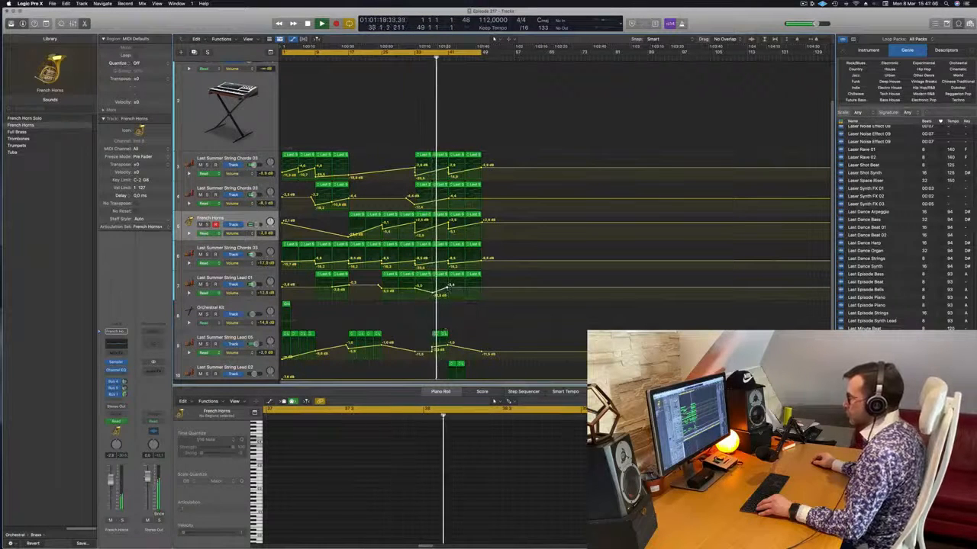
Delete the String Lead 05 regions at bars 37 to 41 and drop String Lead 01 volume to about -28.4 dB from bar 41
click(429, 336)
click(418, 303)
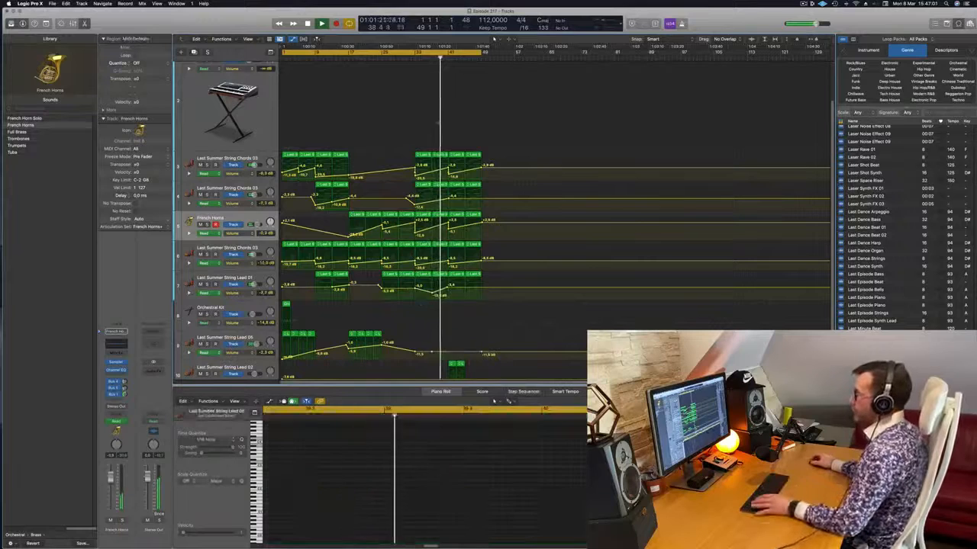
click(409, 52)
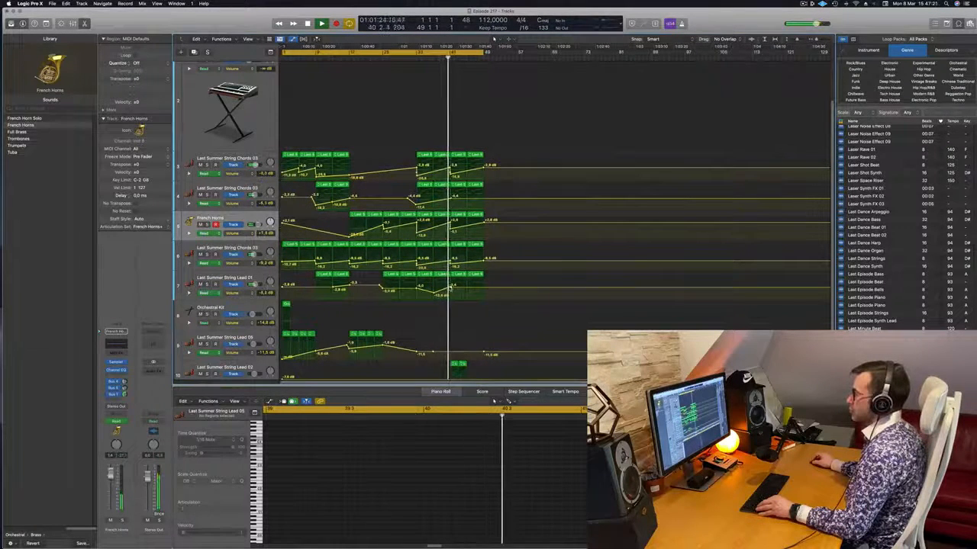
drag(451, 287, 455, 296)
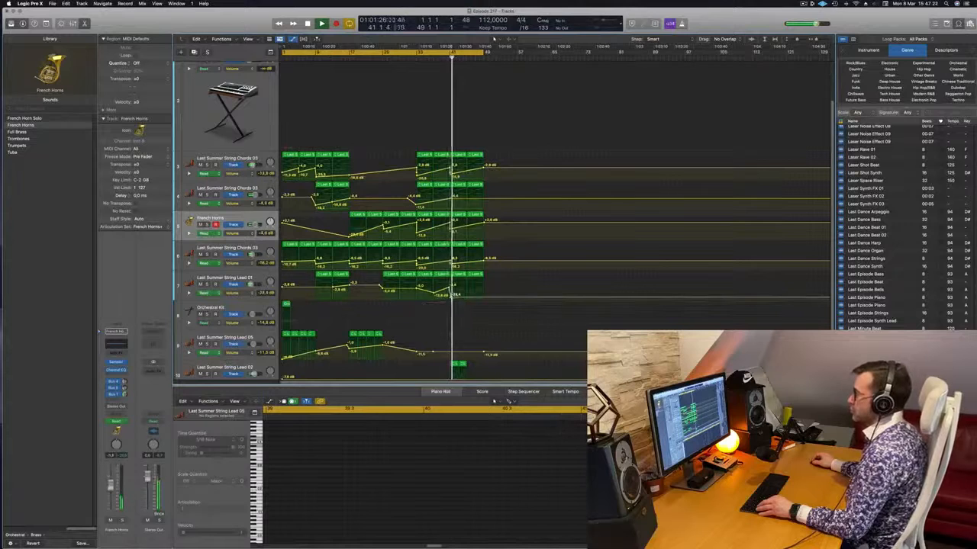
Copy the Orchestral Kit percussion region from bar 1 to bar 45 and replay the end of the arrangement
scroll(454, 300, down, 2)
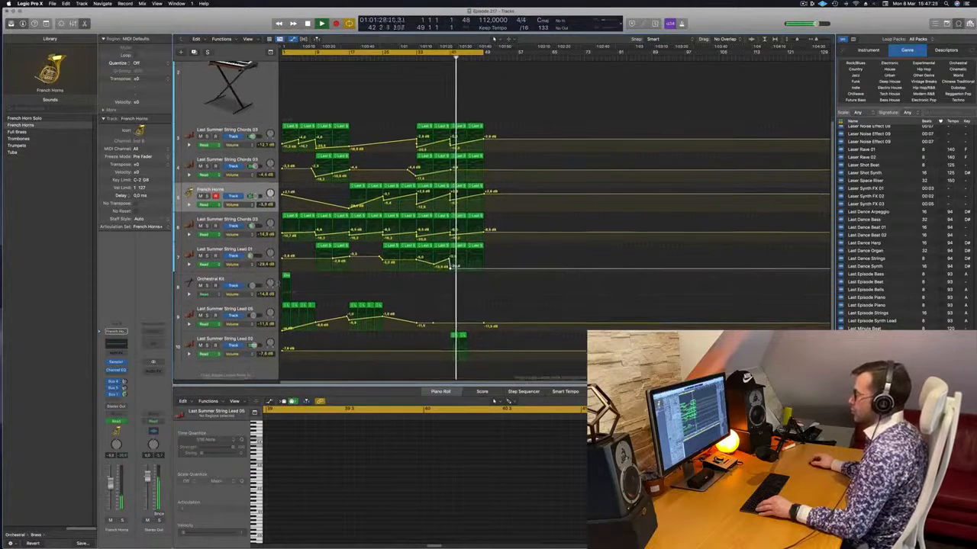
drag(287, 277, 469, 294)
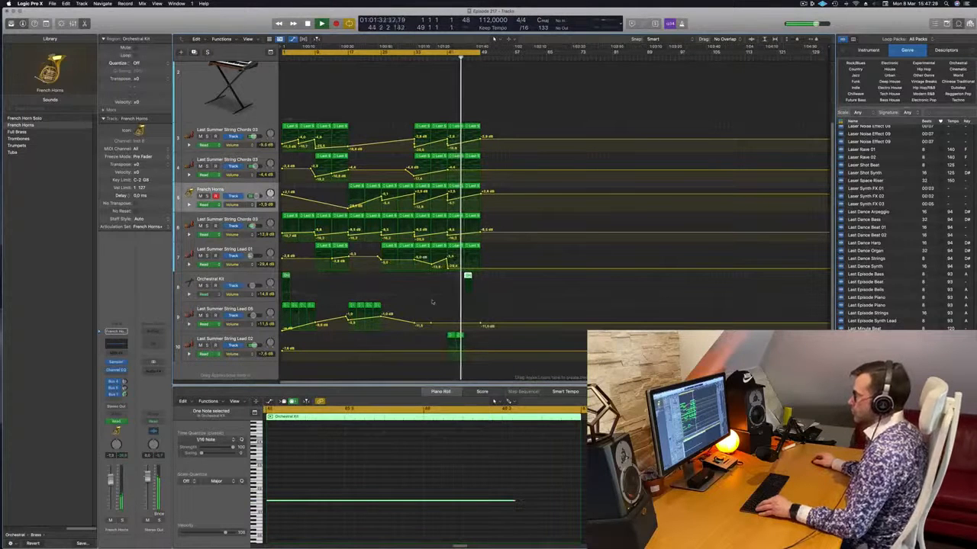
scroll(481, 229, up, 3)
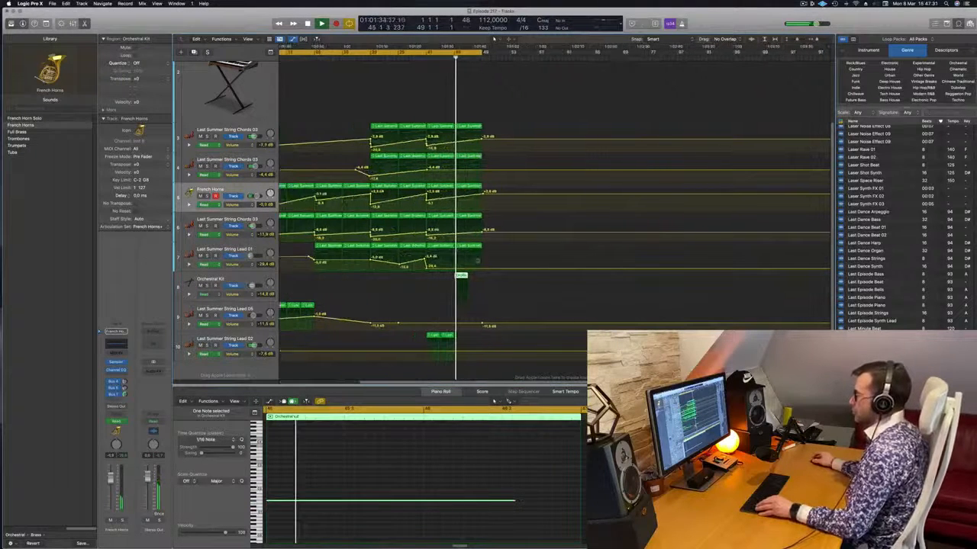
key(super+Left)
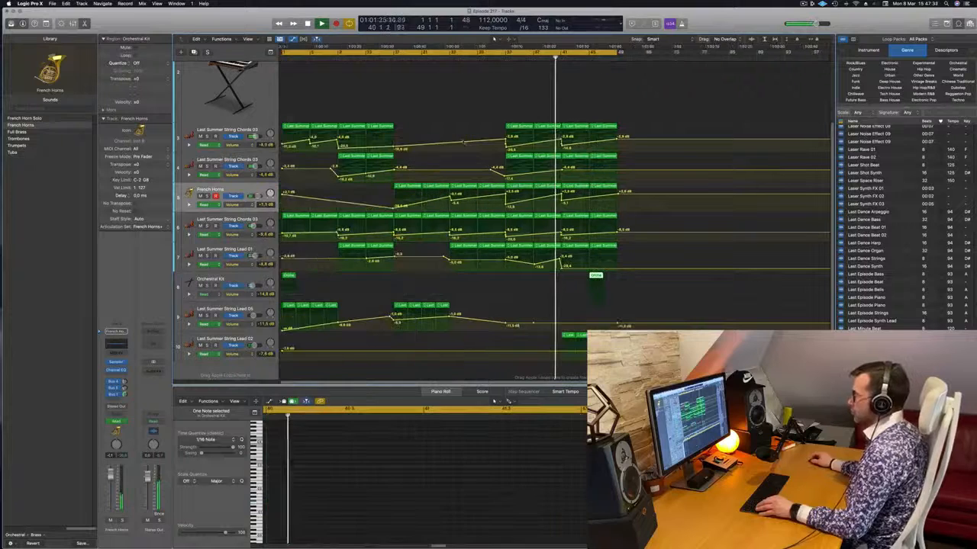
Add a volume automation point at bar 45 on String Chords 03 track 3 and delete the final regions of tracks 3 and 4
click(589, 144)
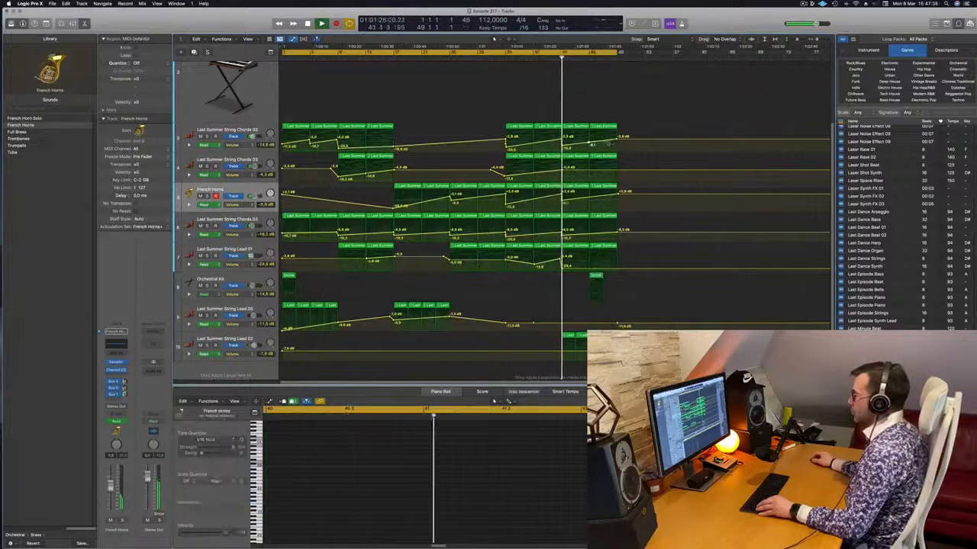
click(612, 126)
key(BackSpace)
click(613, 157)
key(BackSpace)
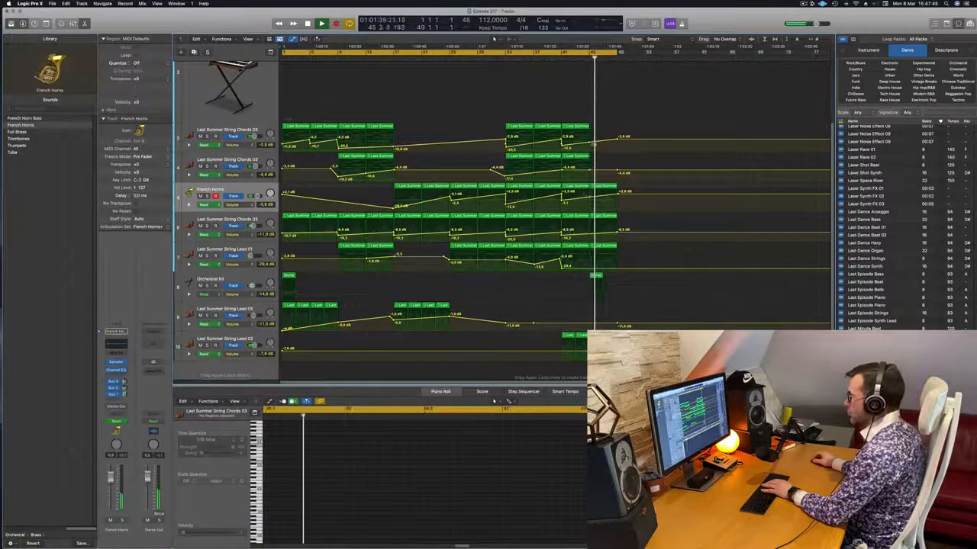
Copy the bar 45 regions of French Horns, String Chords 03 track 6 and String Lead 01 to bar 49 and extend the cycle to bar 53
click(613, 187)
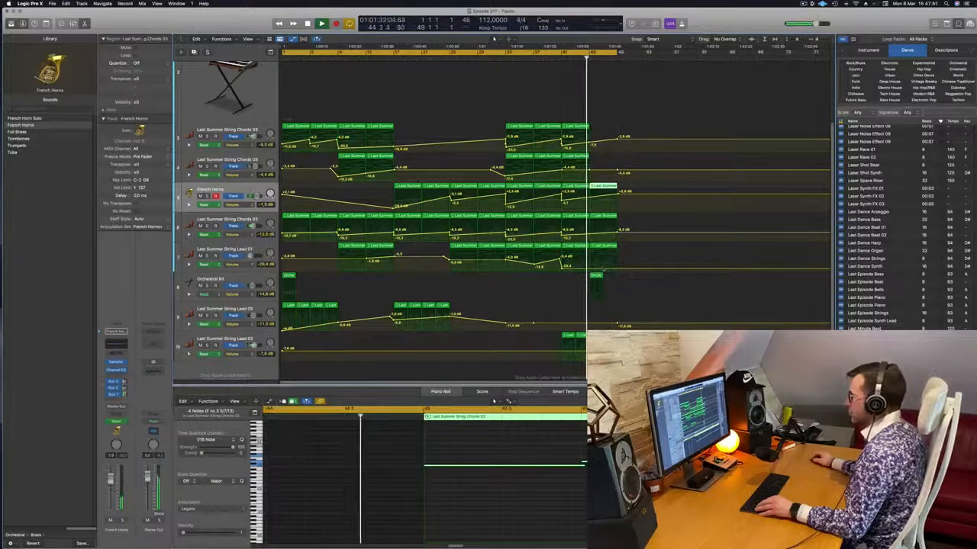
drag(624, 190, 598, 261)
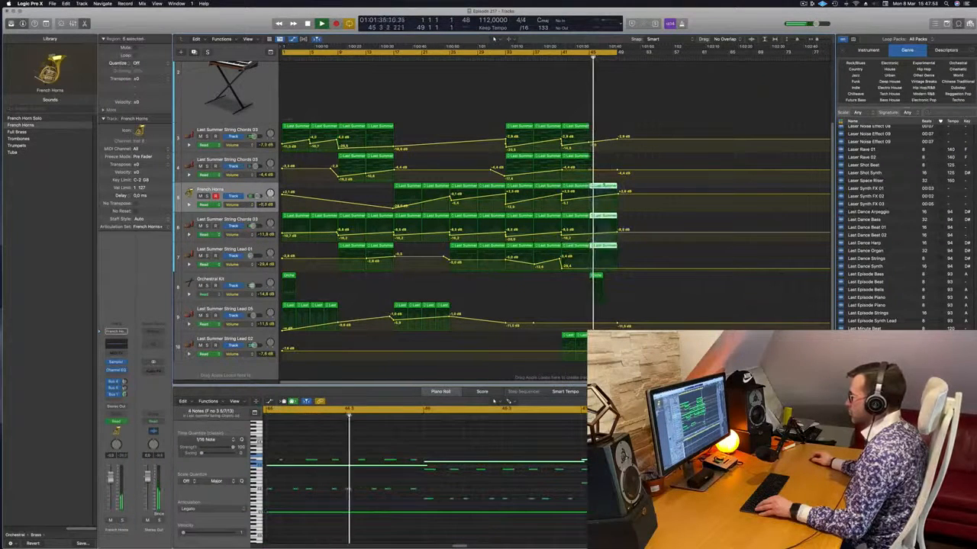
drag(602, 187, 631, 192)
drag(620, 52, 645, 52)
click(574, 57)
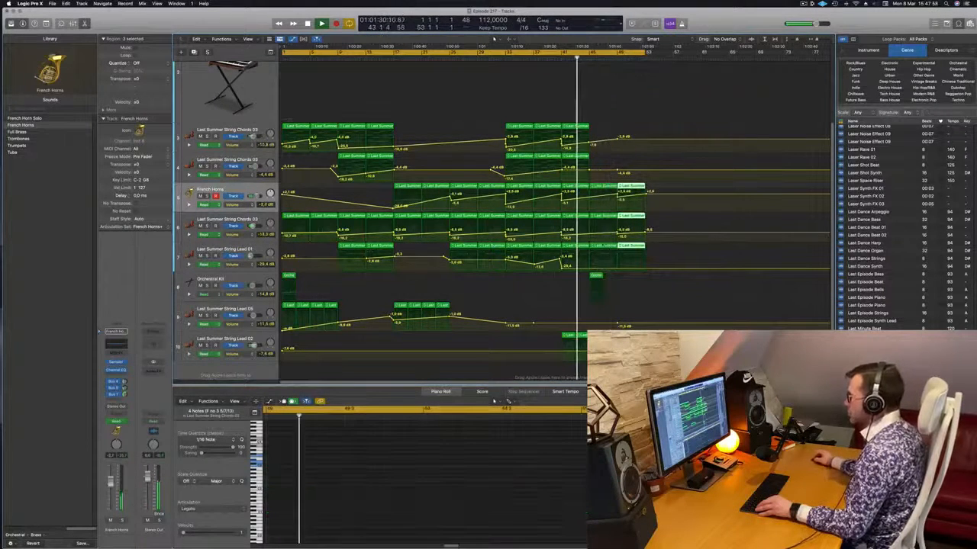
Remove the bar 49 volume drop on String Chords 03 track 6 and raise String Lead 01 to about -17.1 dB at bar 49 and -15.4 dB at bar 53
click(618, 236)
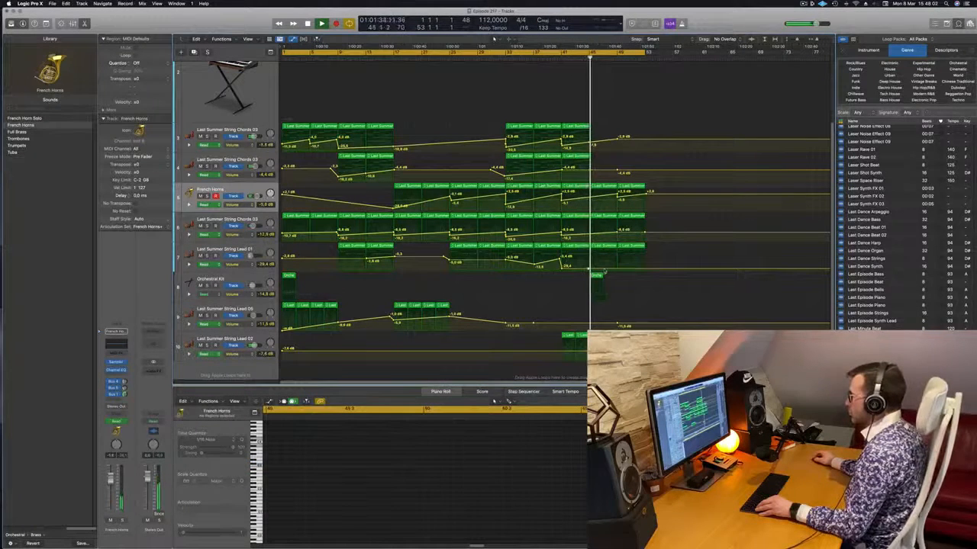
drag(618, 272, 618, 263)
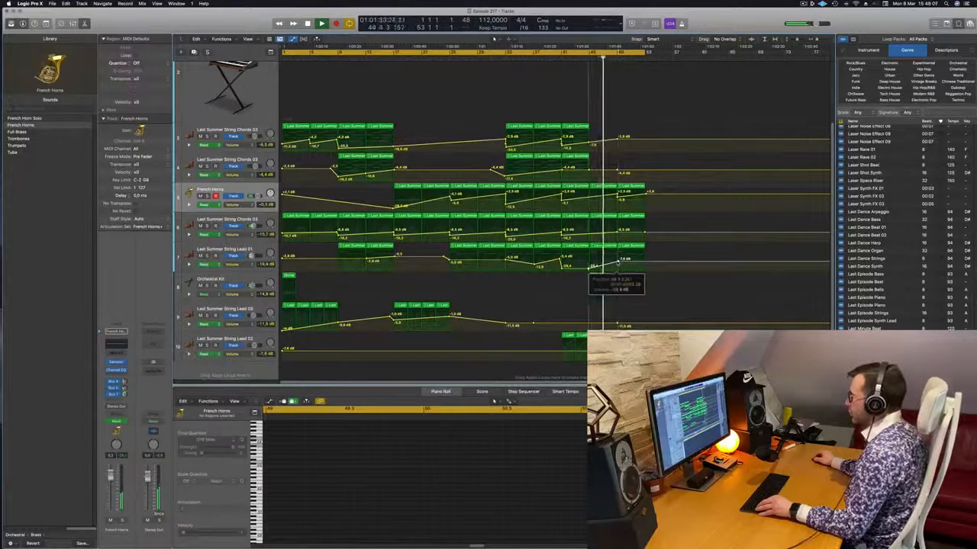
drag(618, 267, 618, 263)
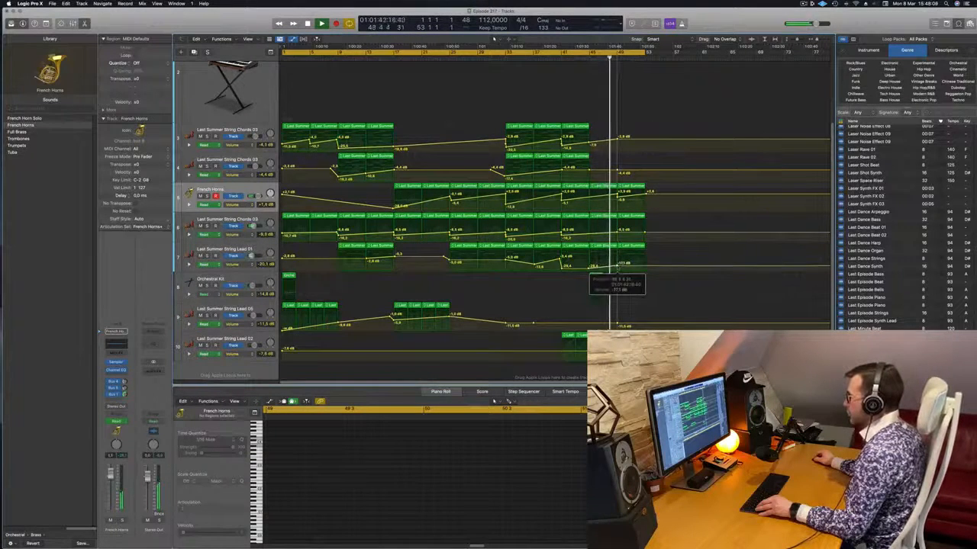
drag(643, 266, 643, 264)
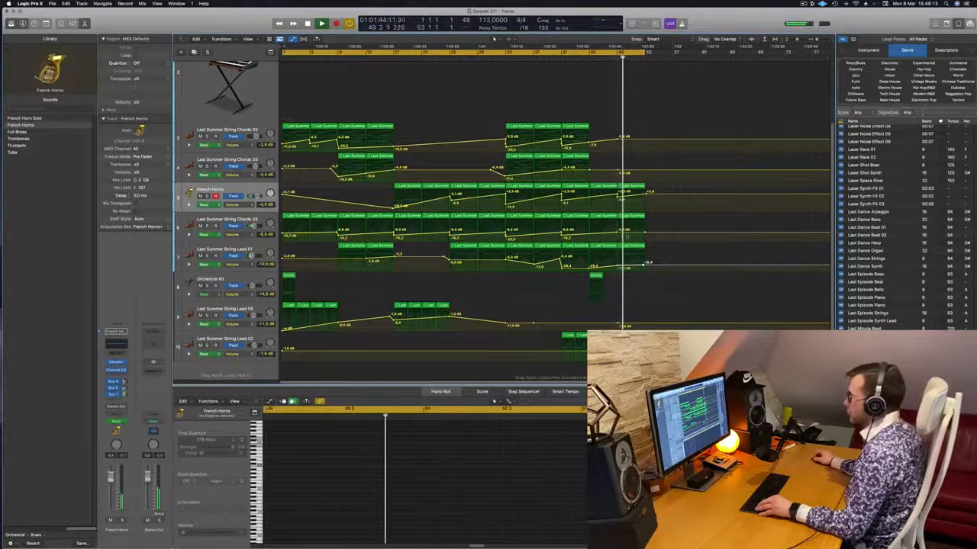
click(618, 233)
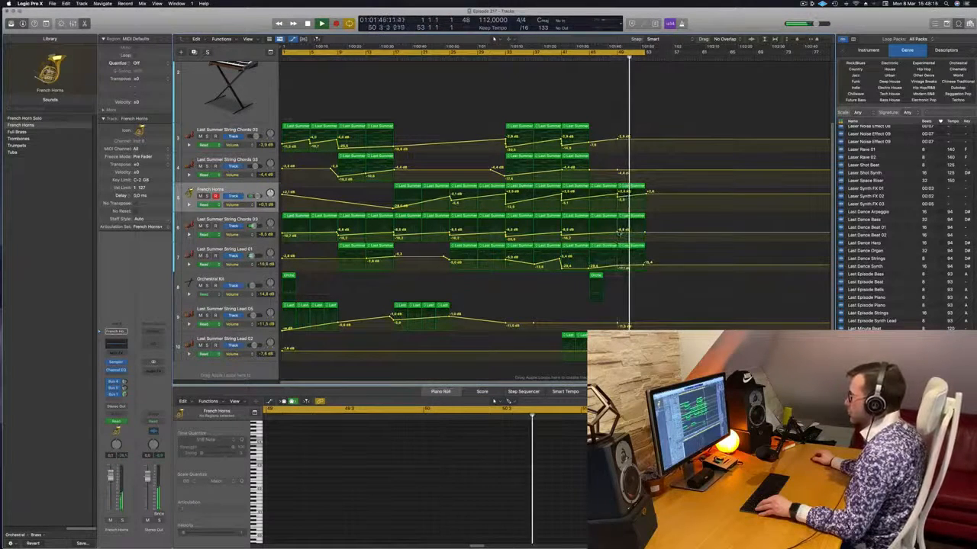
Copy the bar 49 regions of French Horns, String Chords 03 track 6 and String Lead 01 to bar 53 and extend the cycle to bar 57
drag(655, 189, 630, 265)
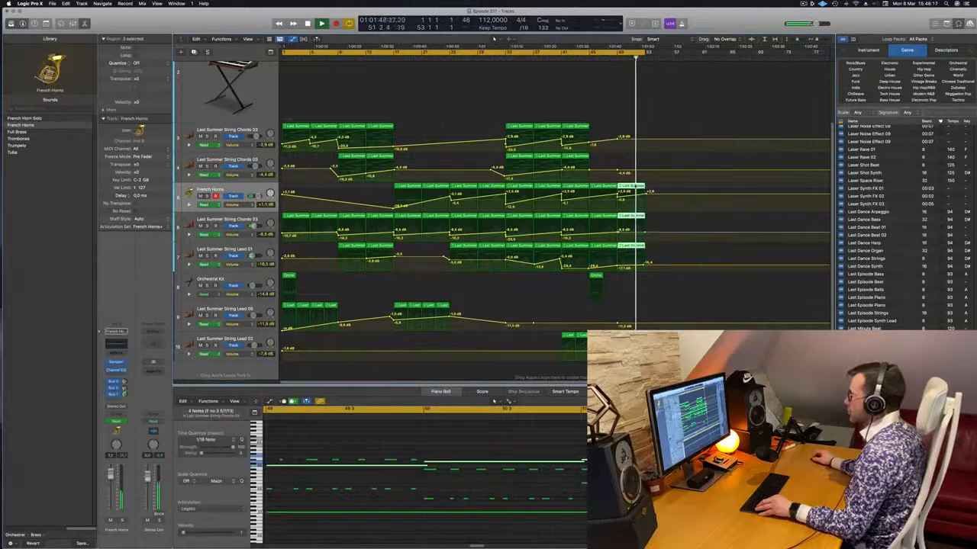
drag(634, 192, 664, 192)
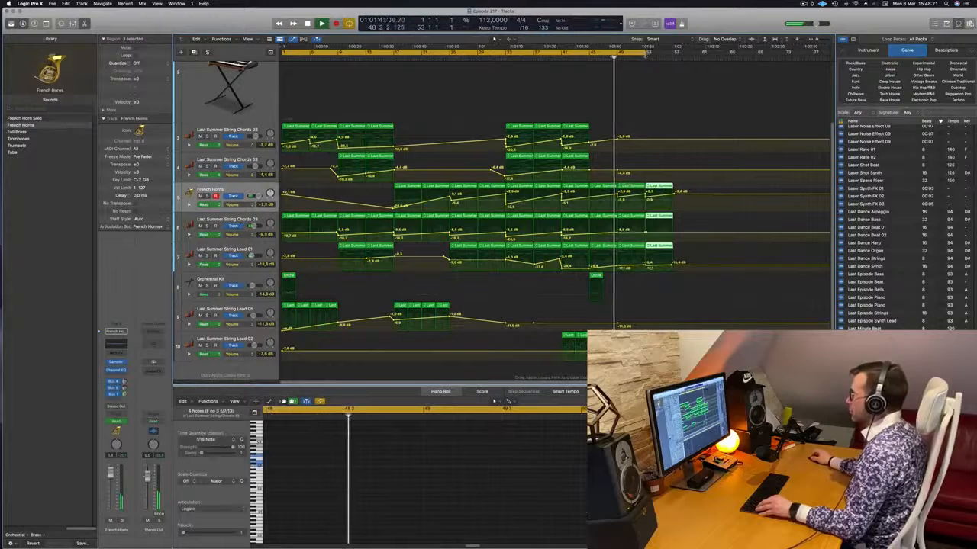
click(675, 59)
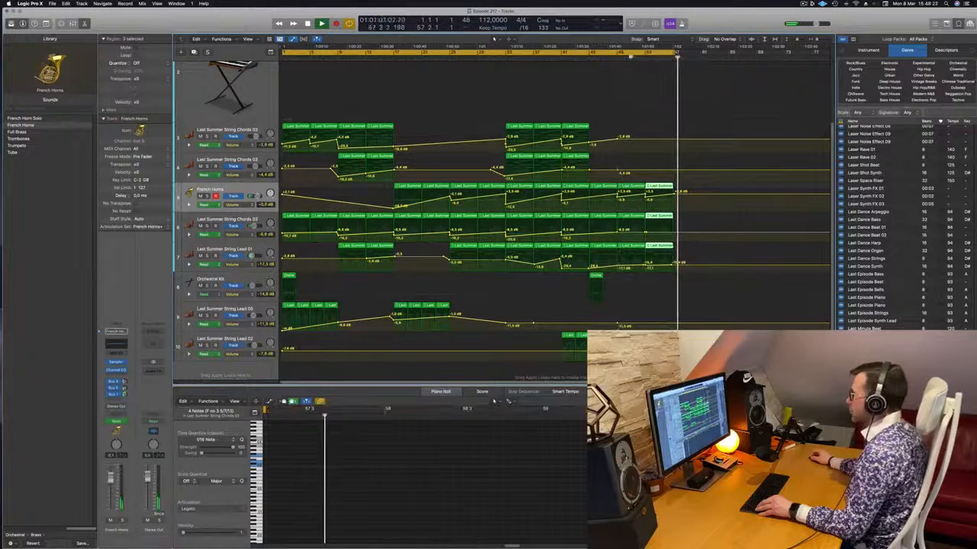
key(space)
key(space)
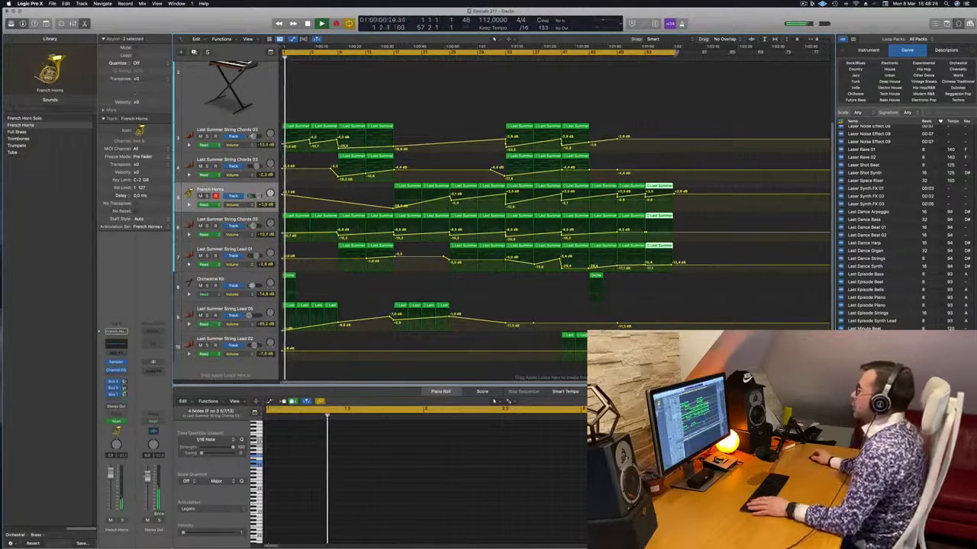
Return to the start of the project and add a Bus 1 send to the Orchestral Kit track
key(Return)
click(190, 284)
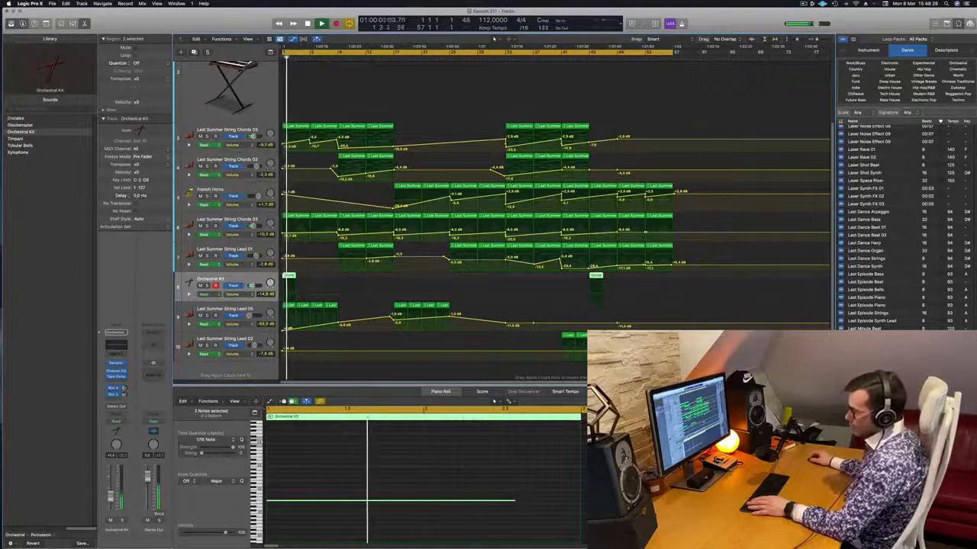
click(116, 399)
mouse_move(115, 409)
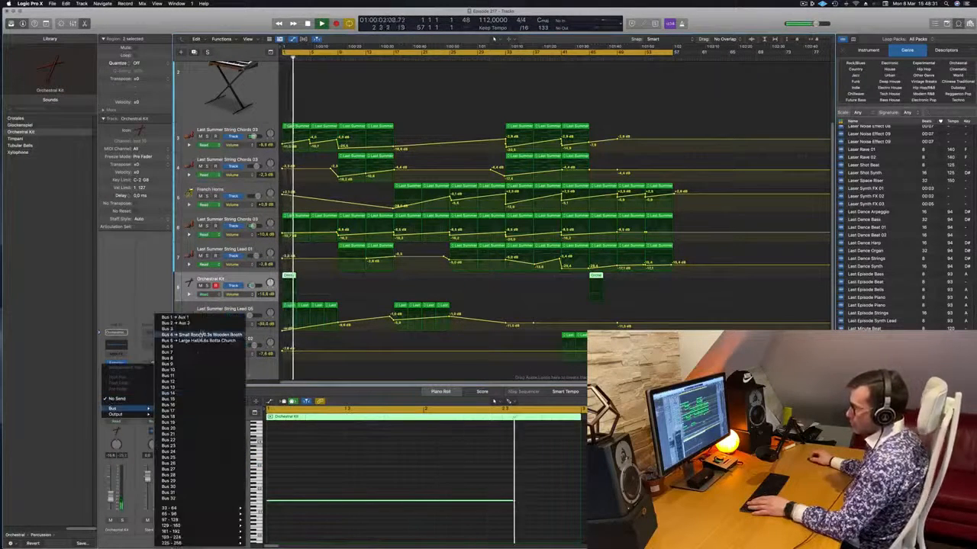
click(200, 321)
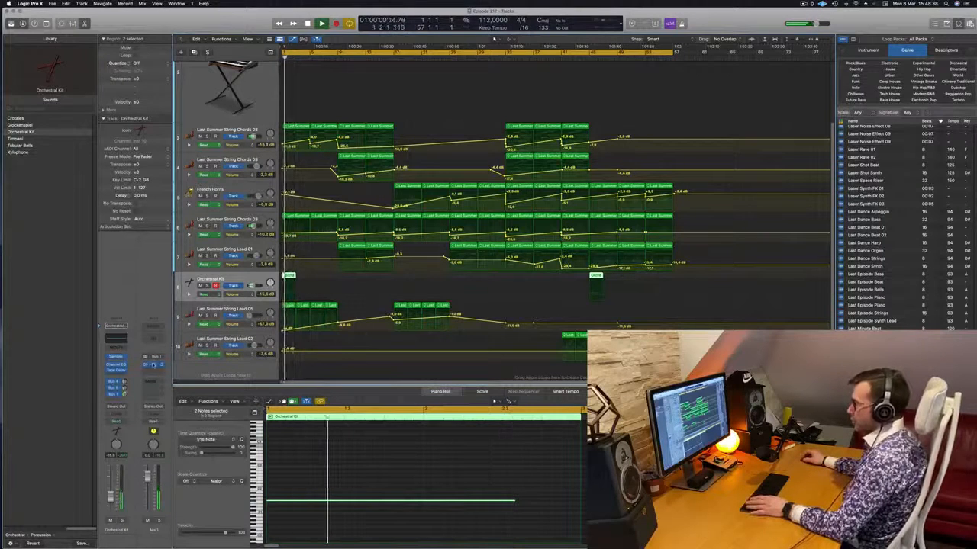
Audition the ChromaVerb on Aux 1 from the start, setting its decay to 3.90 s and density to 90%
click(153, 364)
key(space)
key(space)
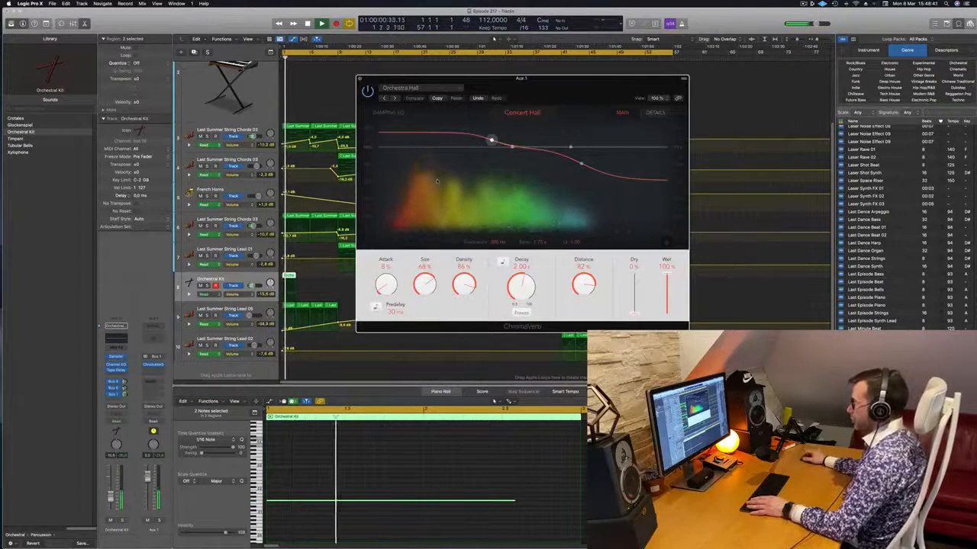
key(space)
key(space)
drag(526, 286, 528, 273)
key(space)
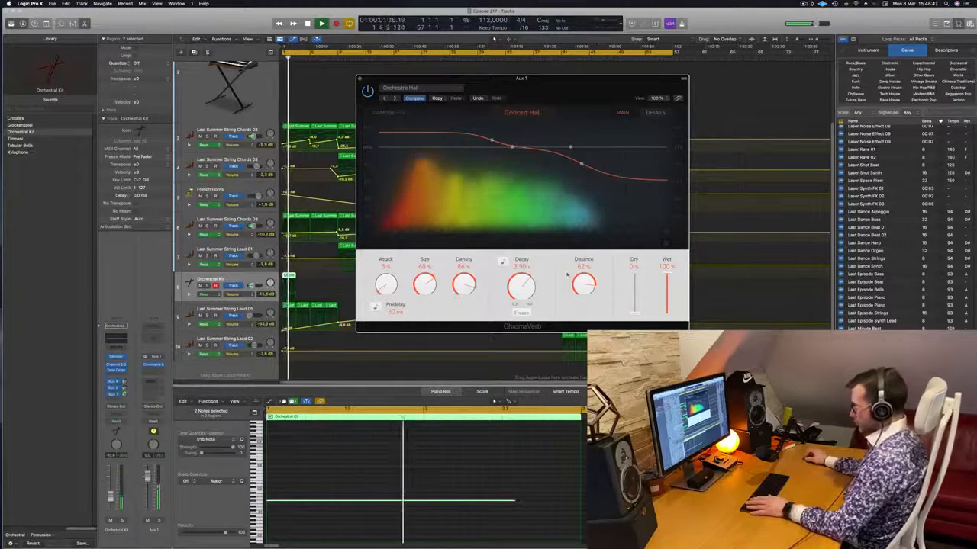
drag(466, 280, 467, 284)
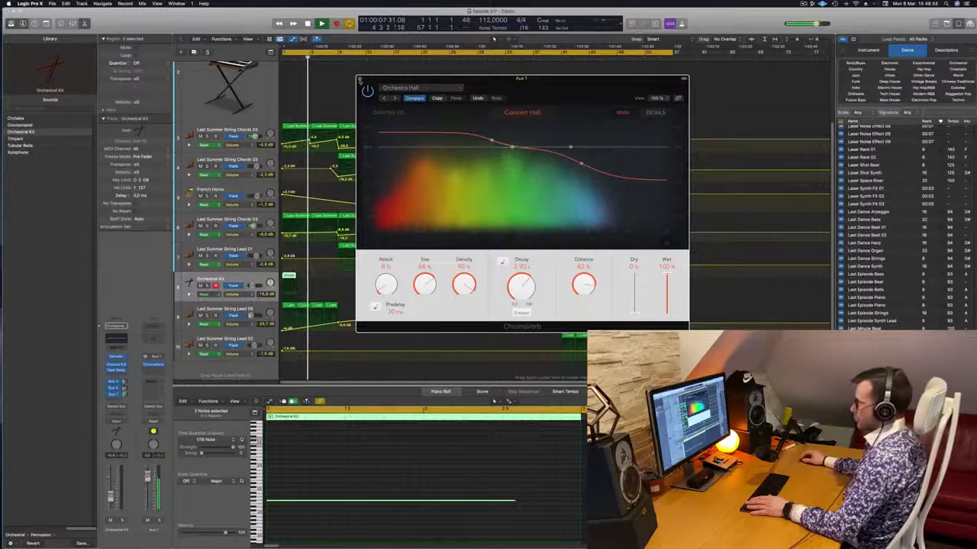
click(360, 79)
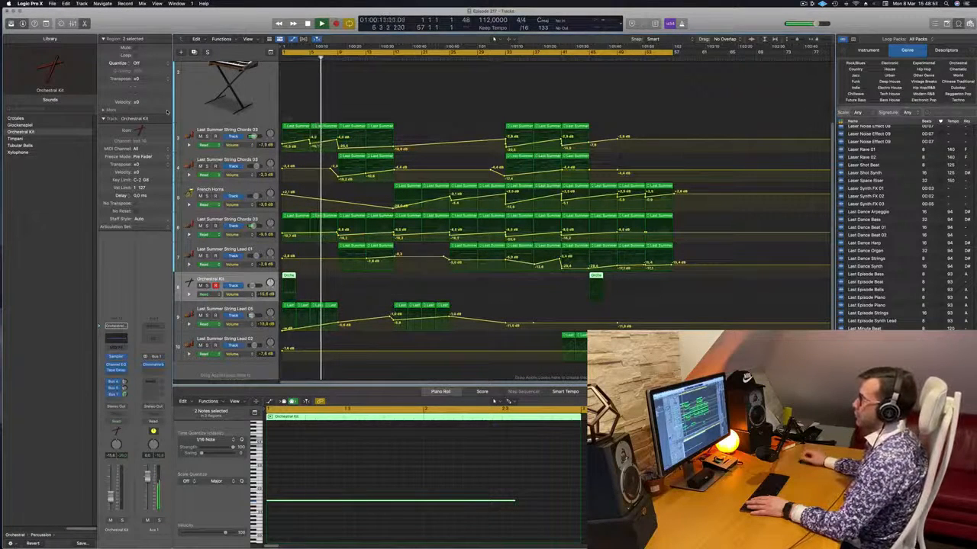
Look further through the Apple Loops list, past the Latin loops, and hide the Loop Browser
scroll(914, 322, down, 15)
scroll(914, 321, down, 15)
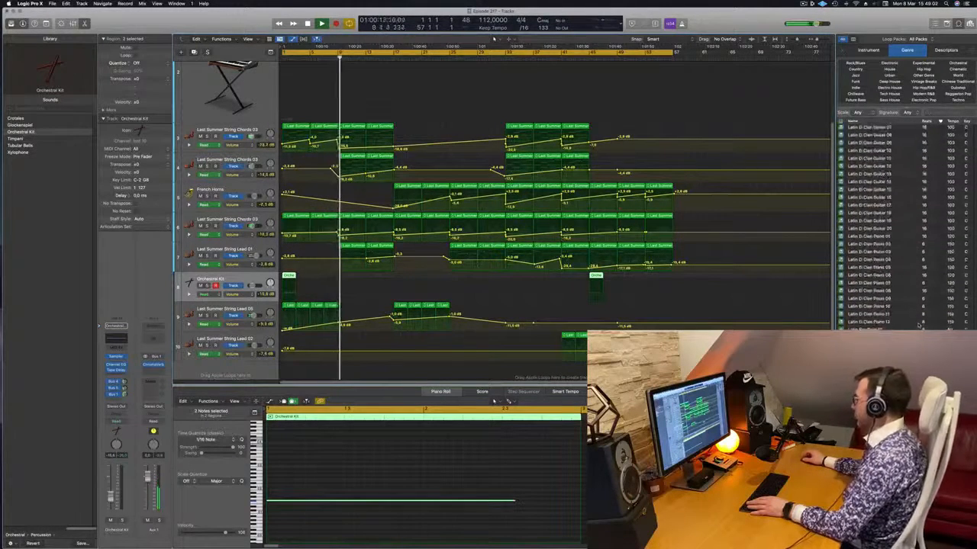
scroll(920, 324, down, 12)
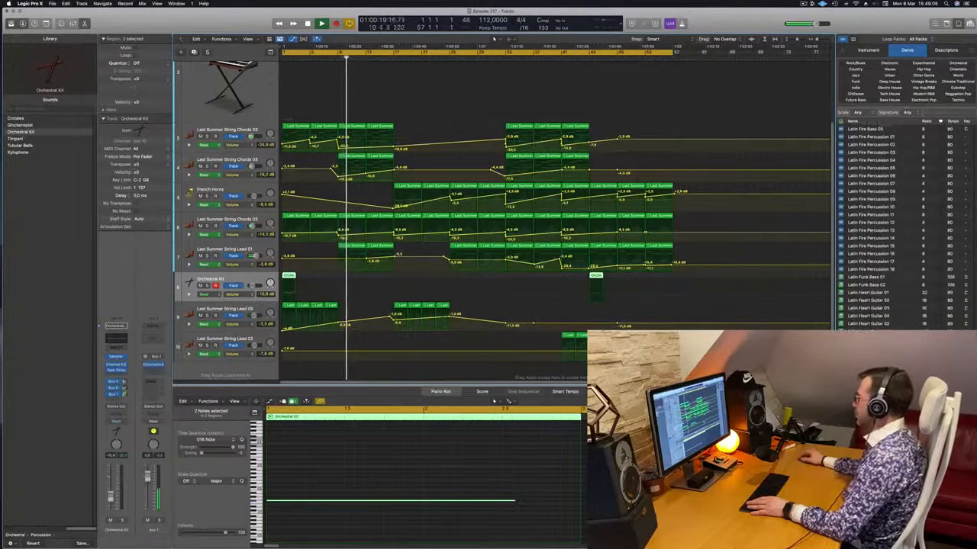
key(o)
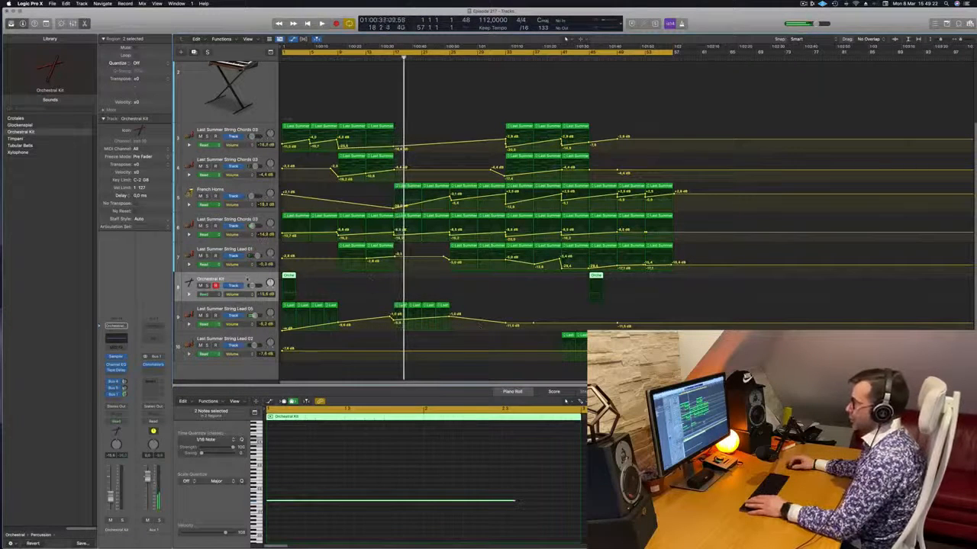
Copy the two Orchestral Kit regions to bars 17 and 61, and move the bar 17 region's note to a lower pitch
drag(290, 281, 403, 281)
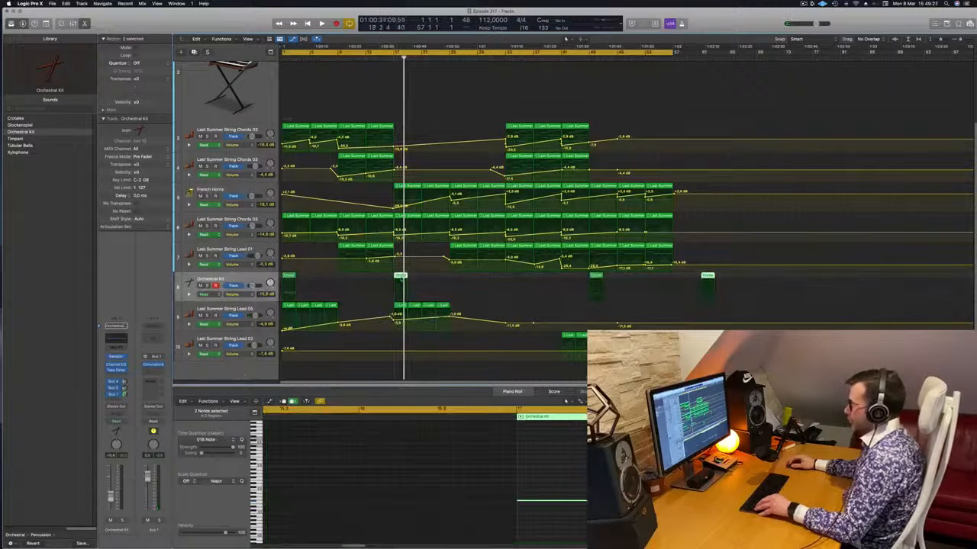
click(542, 491)
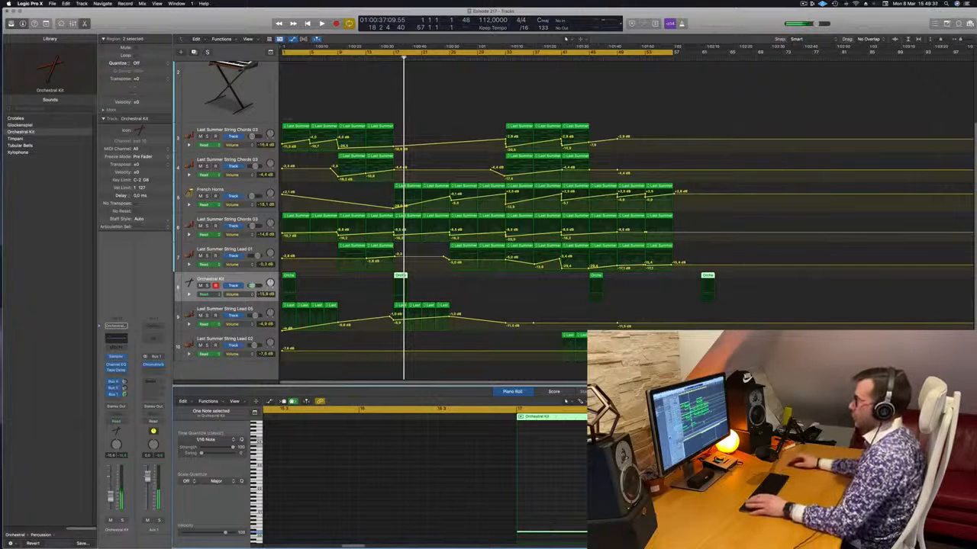
key(space)
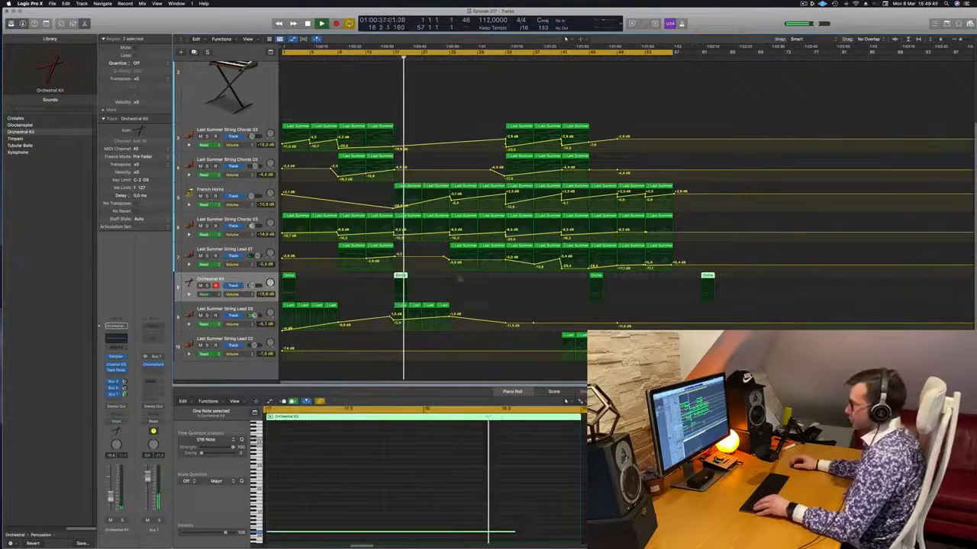
Duplicate the Orchestral Kit track, move the bar 17 percussion region onto the new track and shorten its low note
key(super+d)
drag(403, 277, 404, 308)
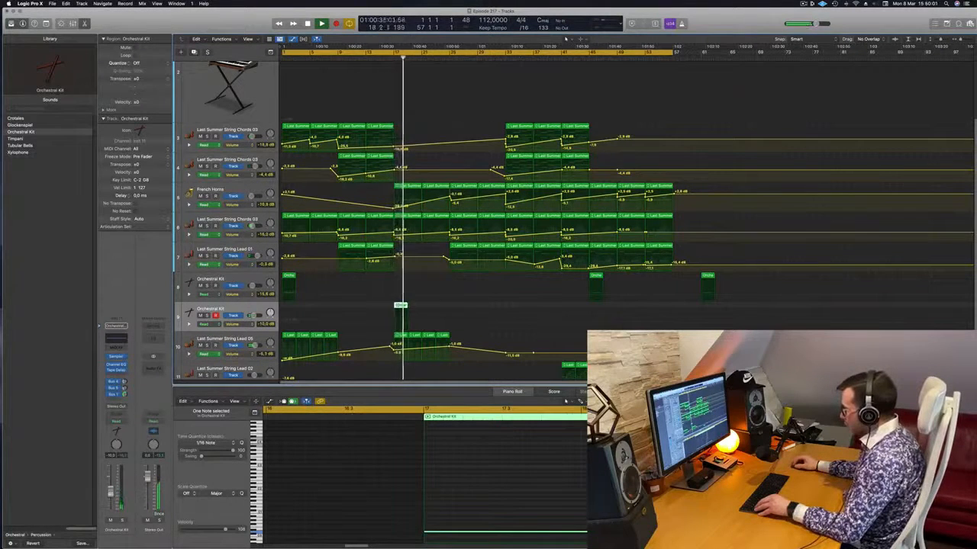
drag(664, 531, 450, 528)
key(super+Right)
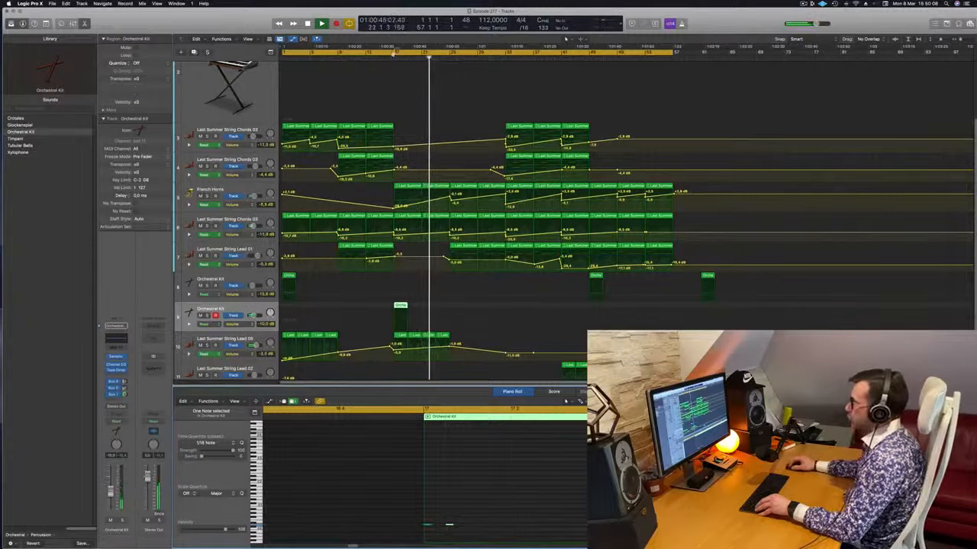
Replay the transition into bar 17 repeatedly to audition the new Orchestral Kit percussion hit
click(387, 57)
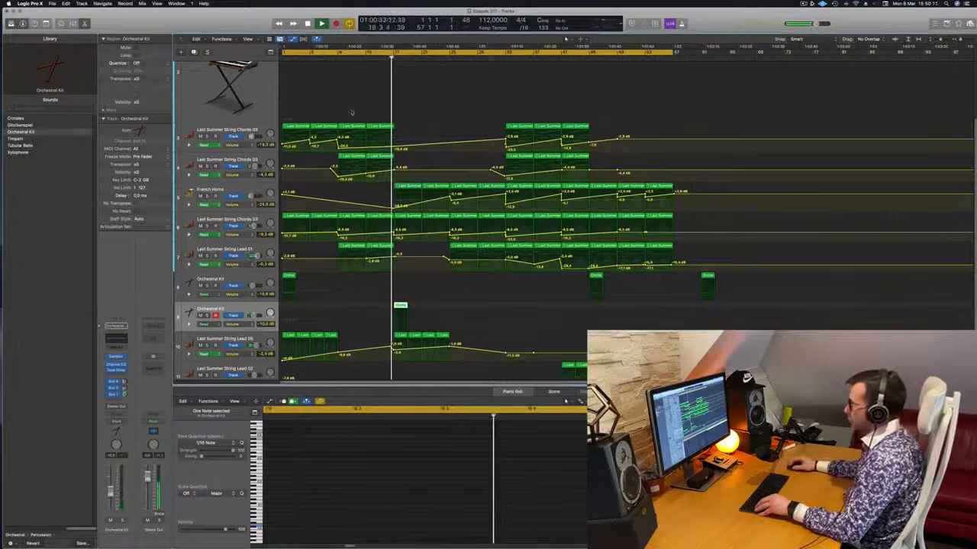
key(Tab)
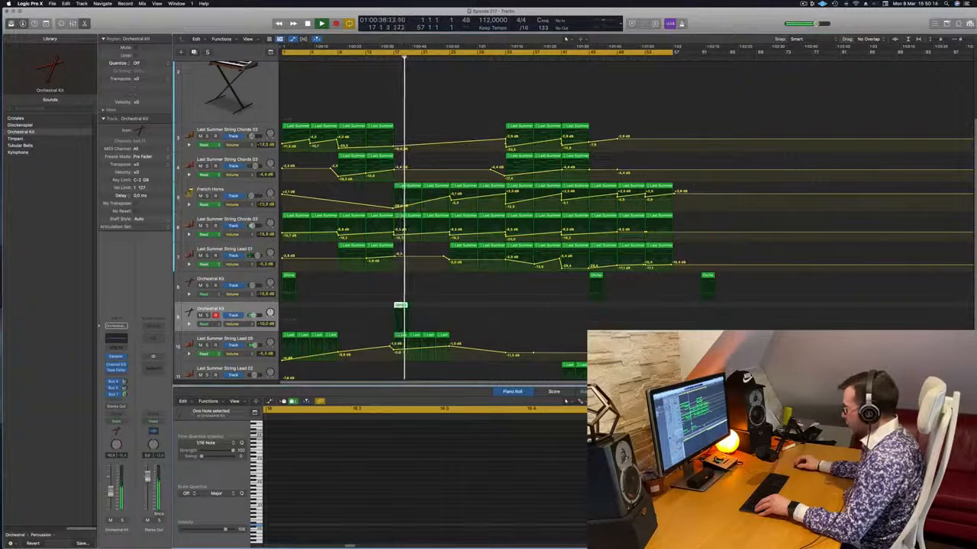
click(394, 58)
key(Tab)
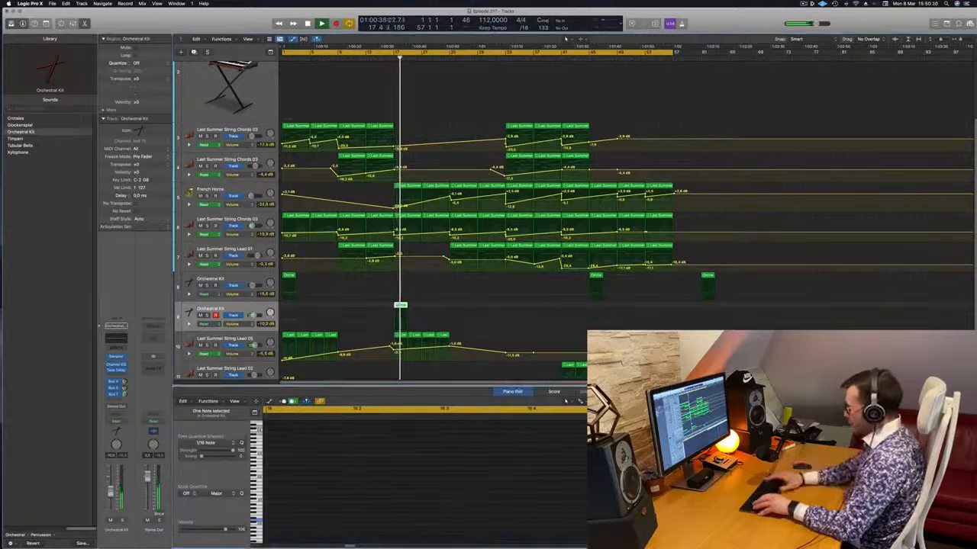
key(Return)
click(387, 58)
key(super+Left)
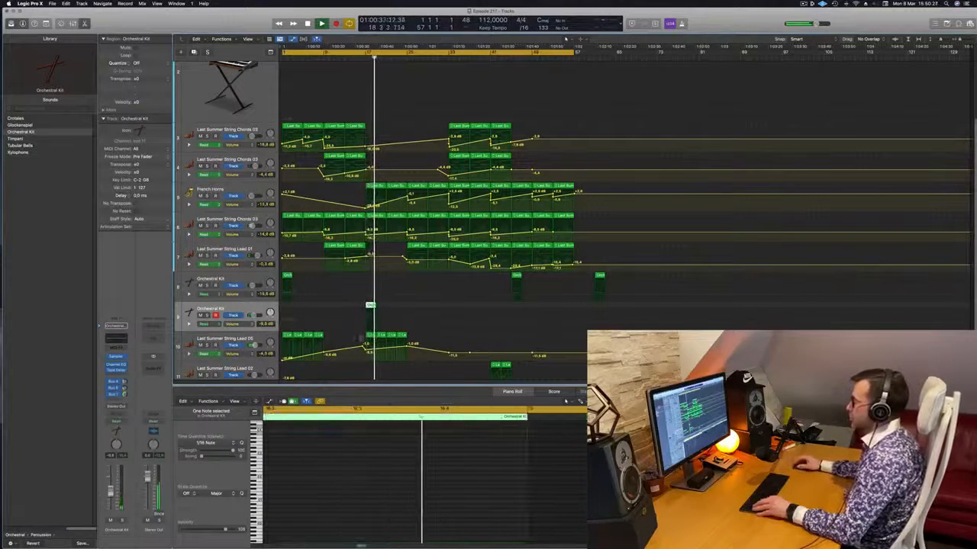
key(super+Right)
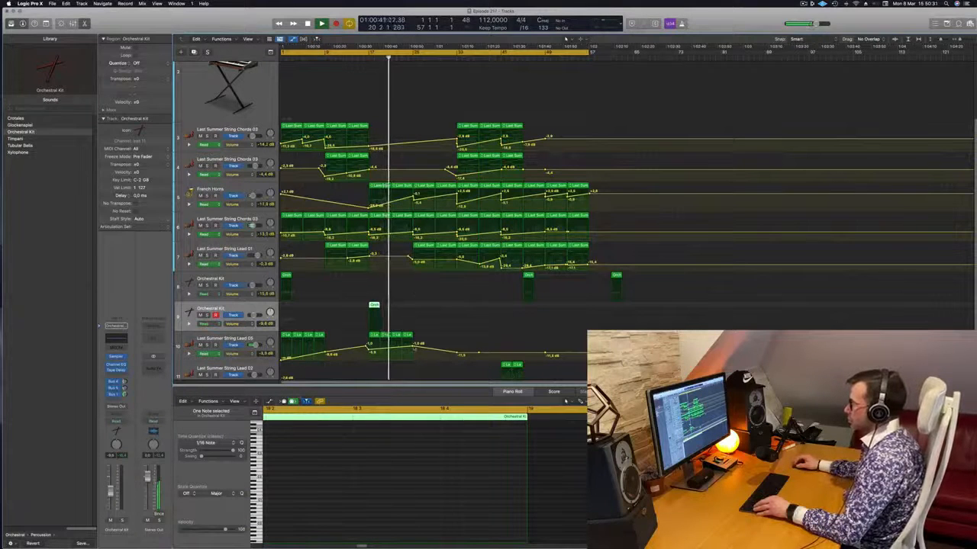
click(412, 346)
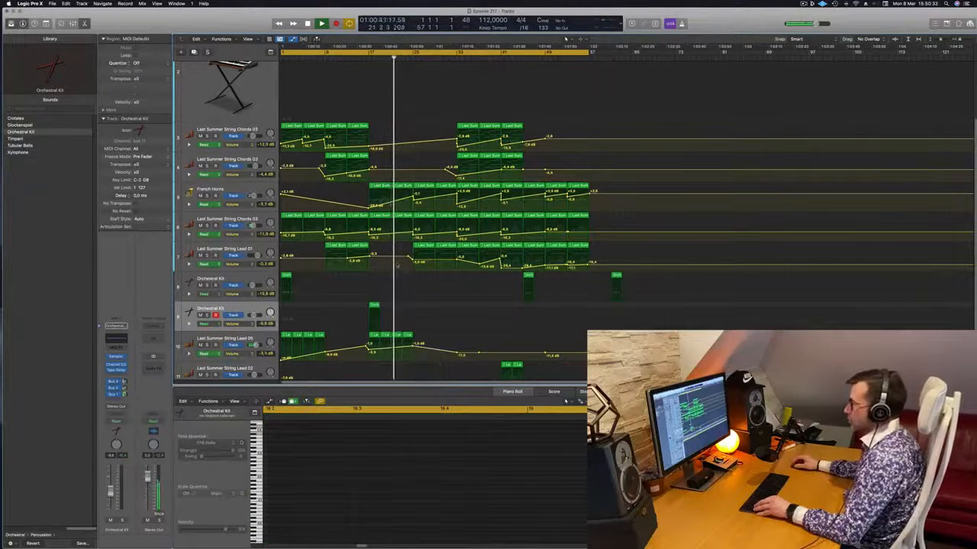
key(super+Right)
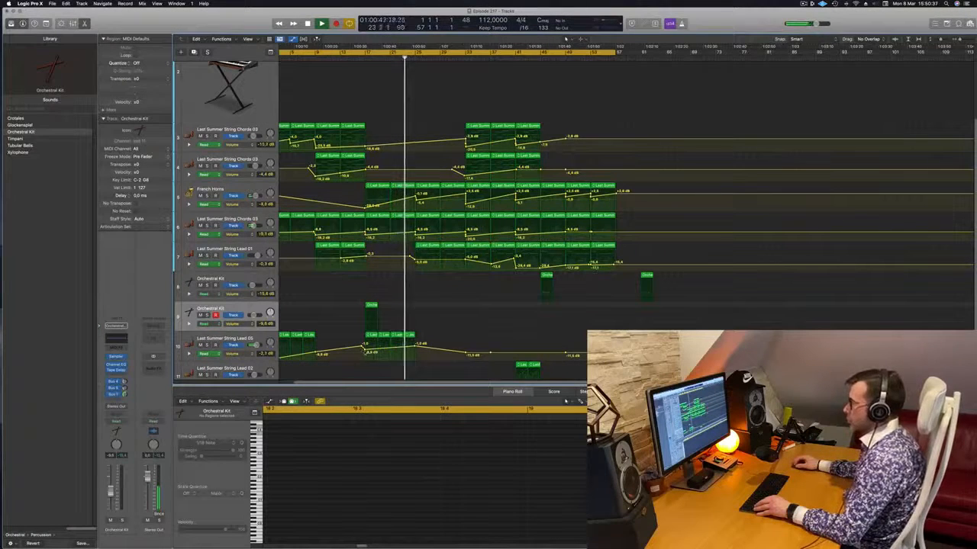
key(super+Right)
key(super+Left)
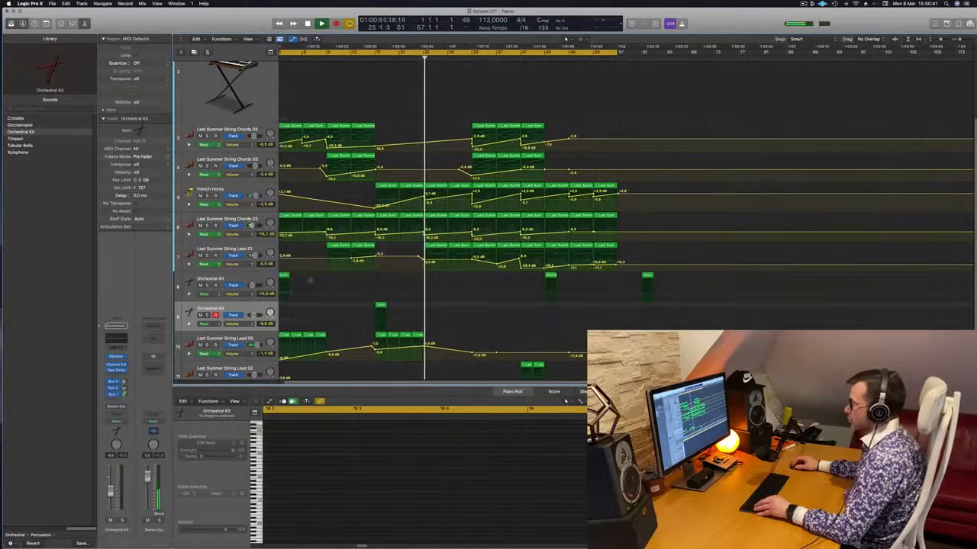
Copy the bar 41 string chords region to bar 45 on the Perfect Pad 03 track and clear that track's volume automation
key(super+Left)
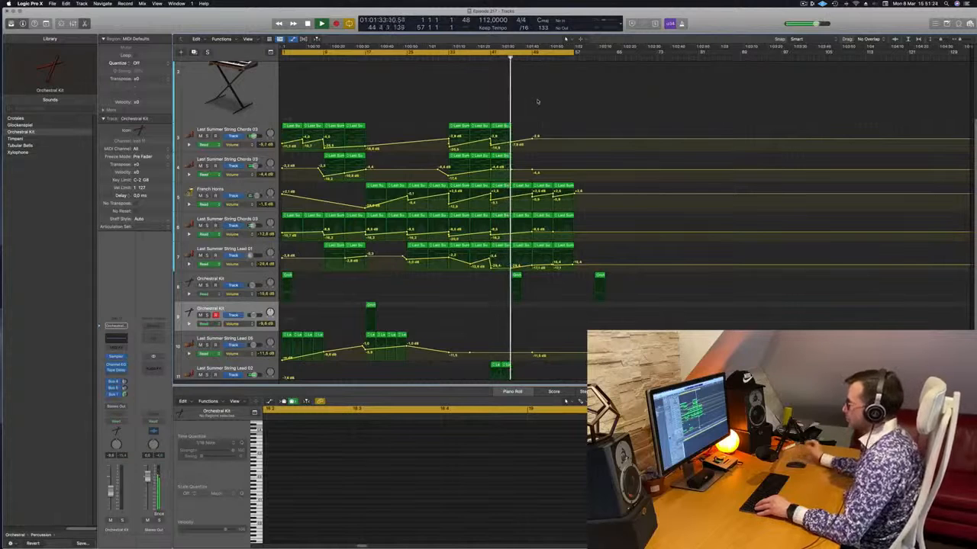
key(space)
scroll(458, 95, up, 3)
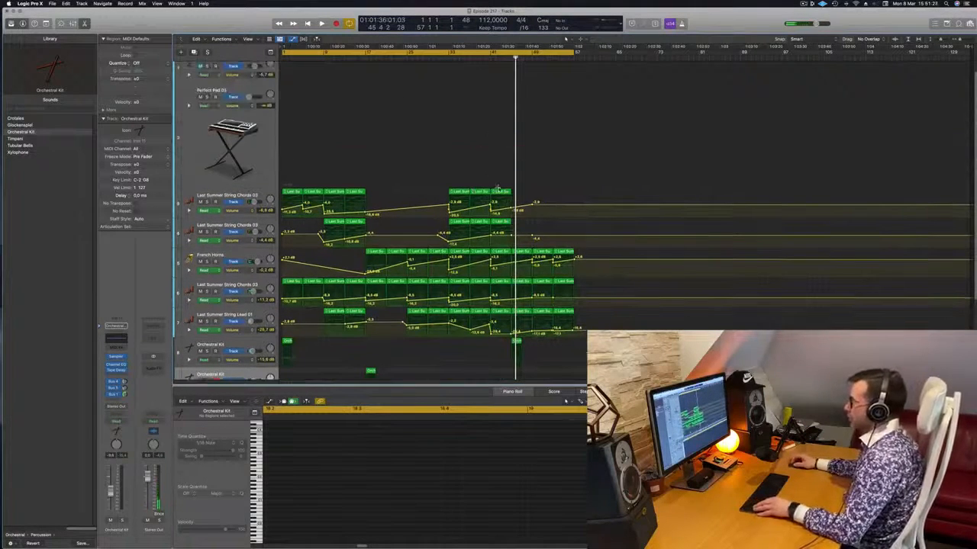
click(500, 191)
drag(500, 191, 522, 95)
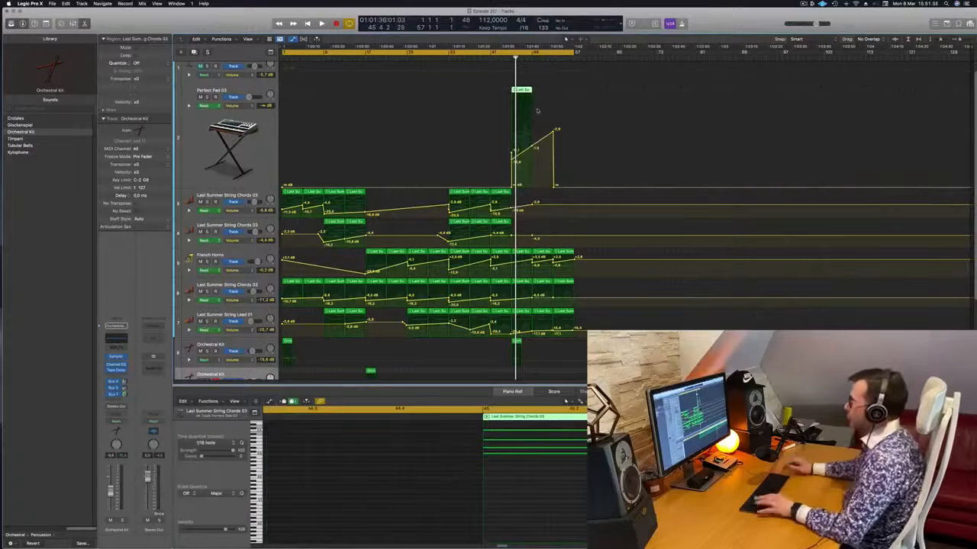
click(243, 148)
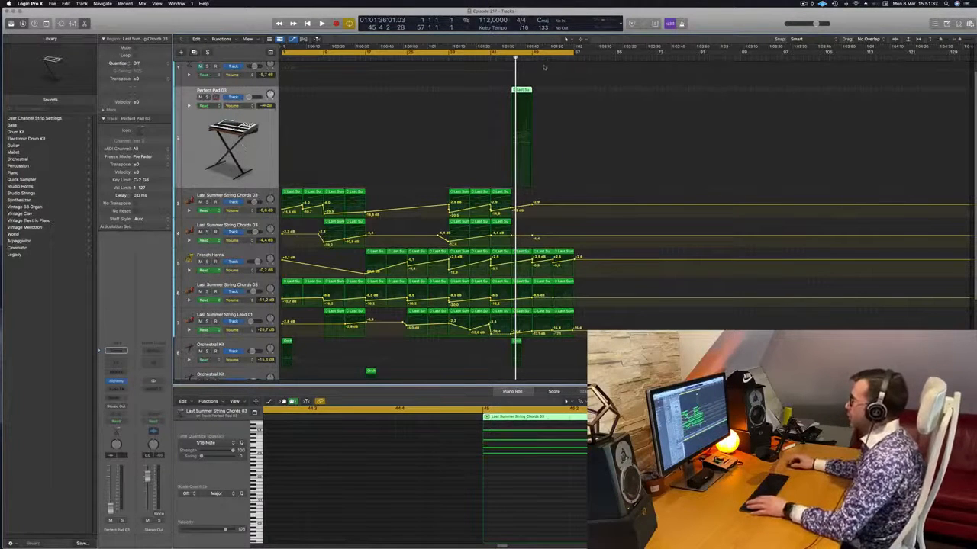
Play the copied chords around bar 45 and raise the Perfect Pad 03 track's volume to 0.0 dB
key(space)
click(510, 58)
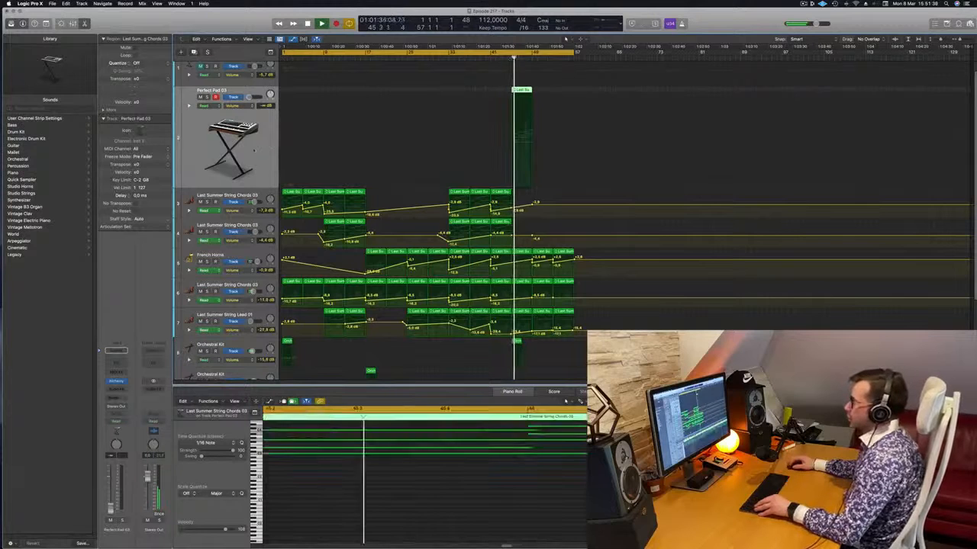
scroll(273, 146, up, 1)
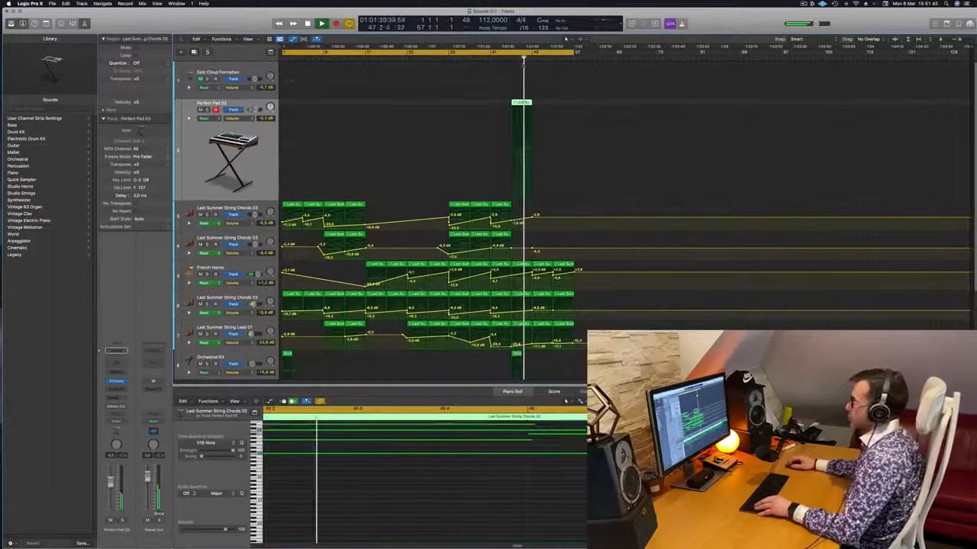
key(space)
key(space)
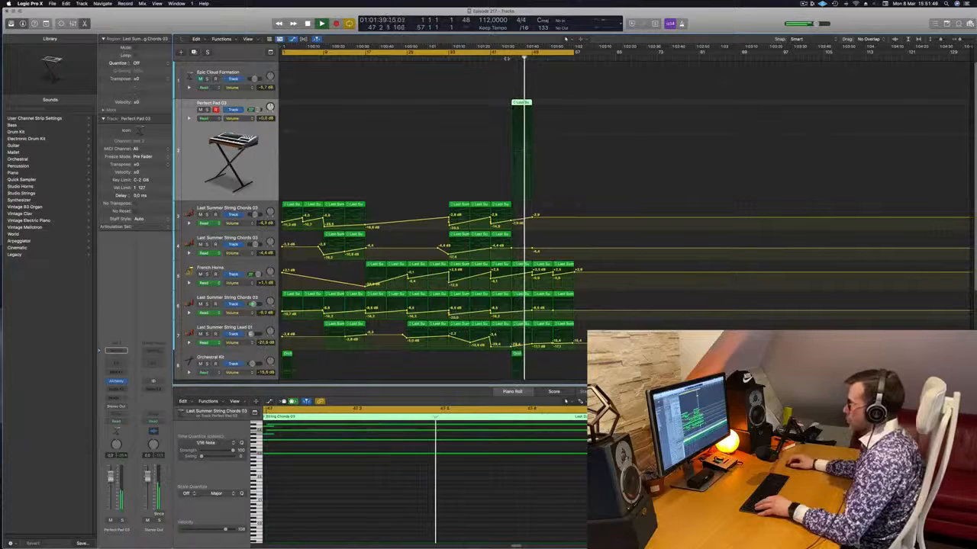
click(506, 58)
double_click(521, 103)
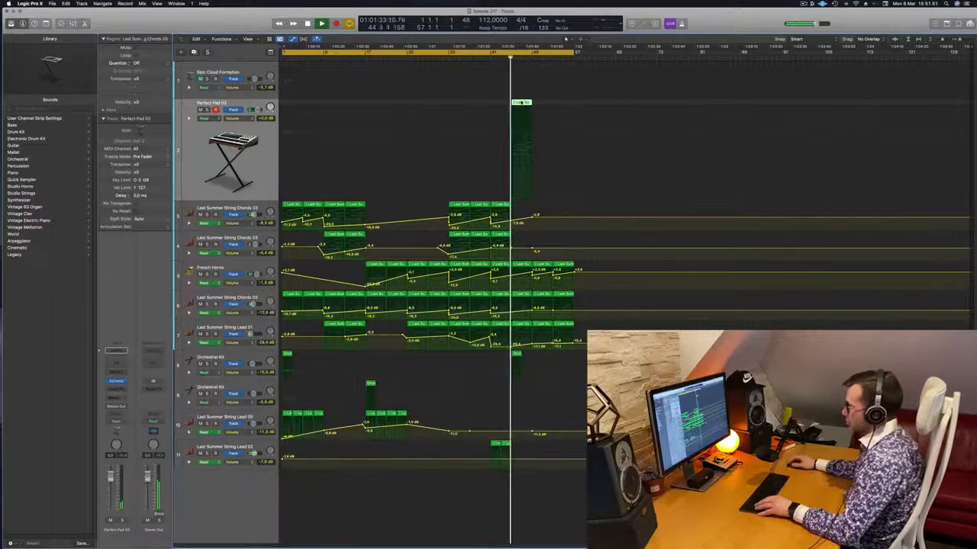
key(e)
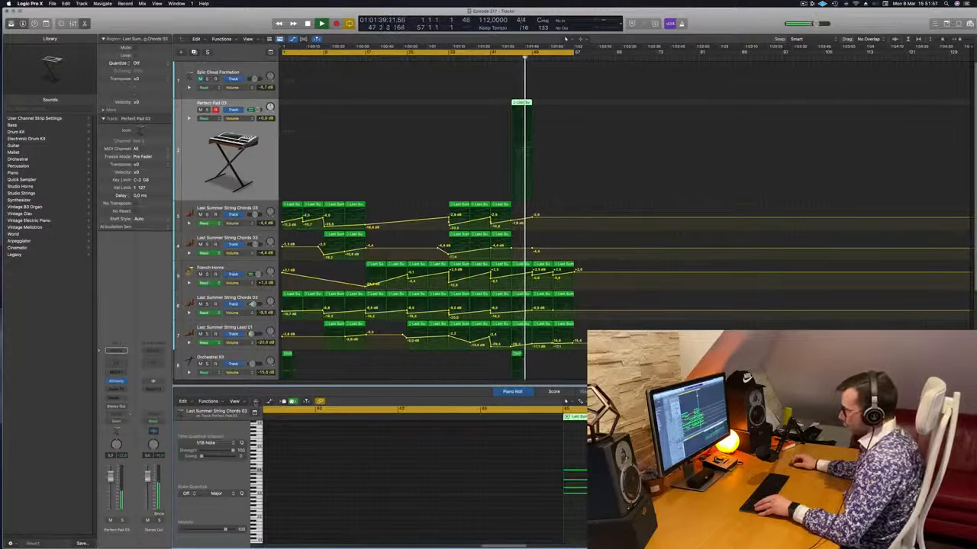
click(255, 402)
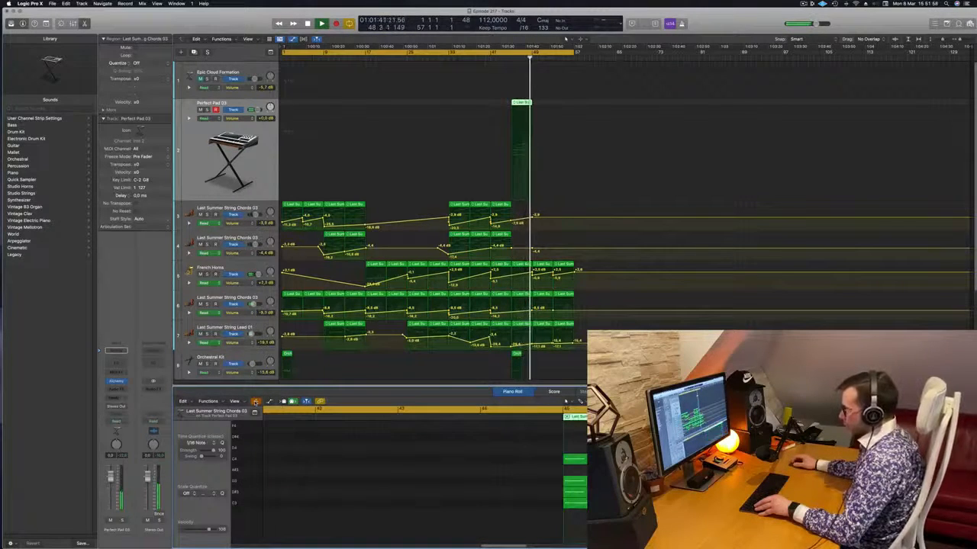
click(255, 401)
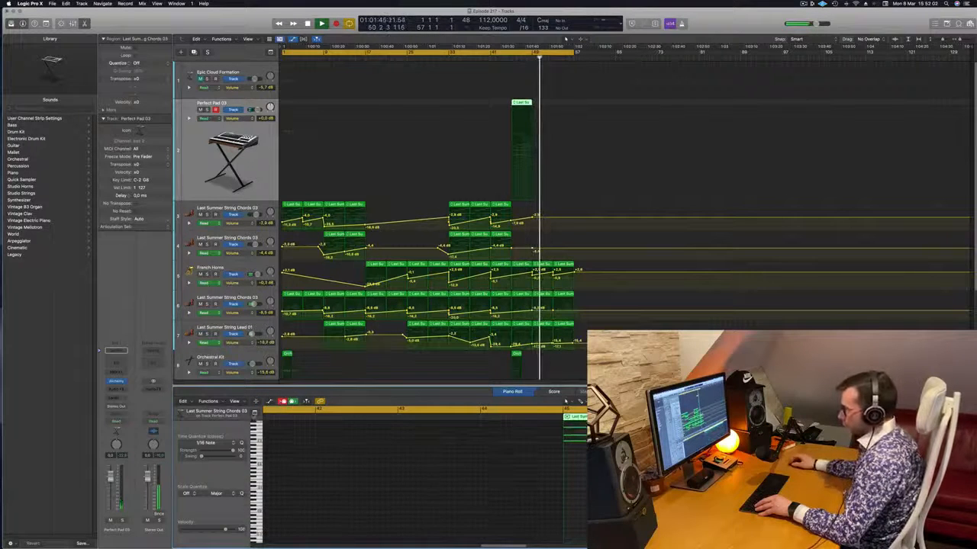
click(243, 401)
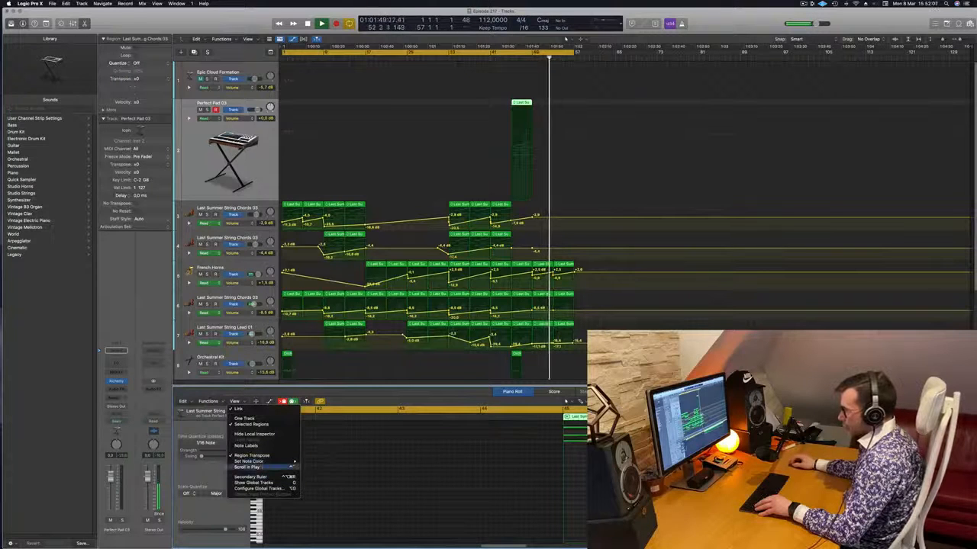
click(293, 464)
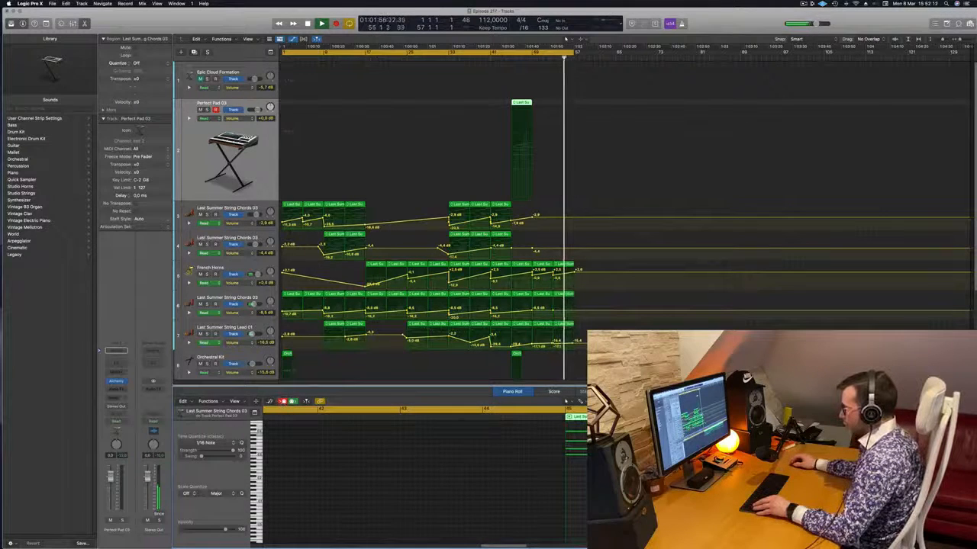
Show the automation area for the pad region in the Piano Roll and display its Ch. 1 Modulation data
click(269, 401)
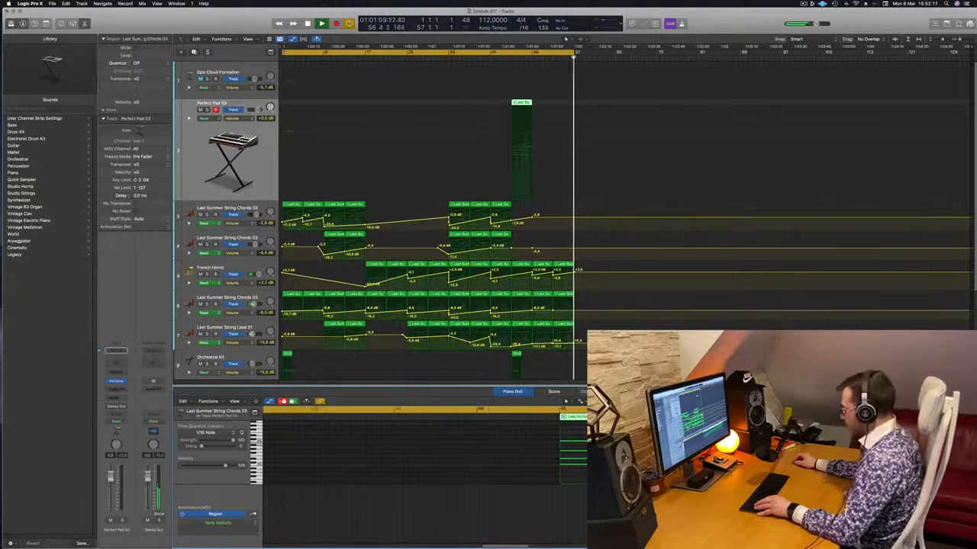
click(231, 523)
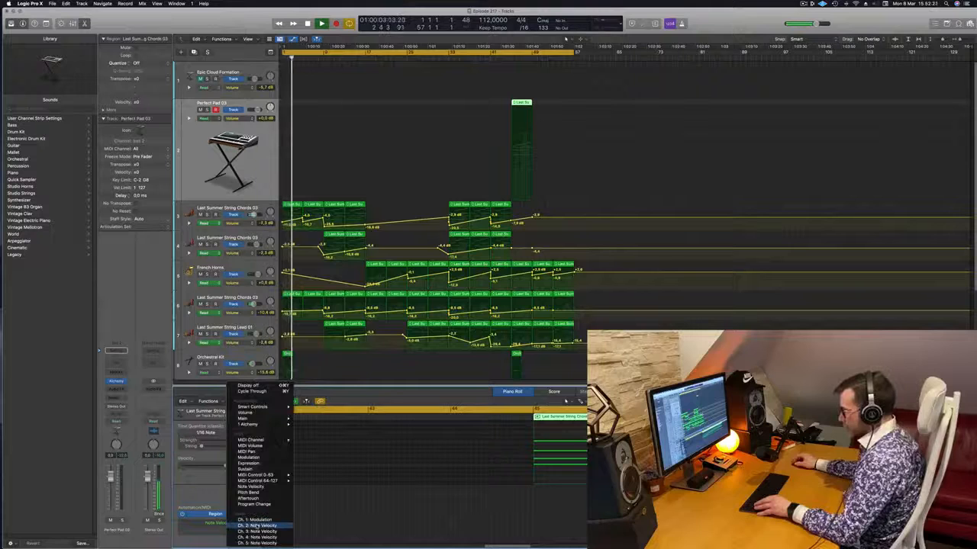
click(256, 526)
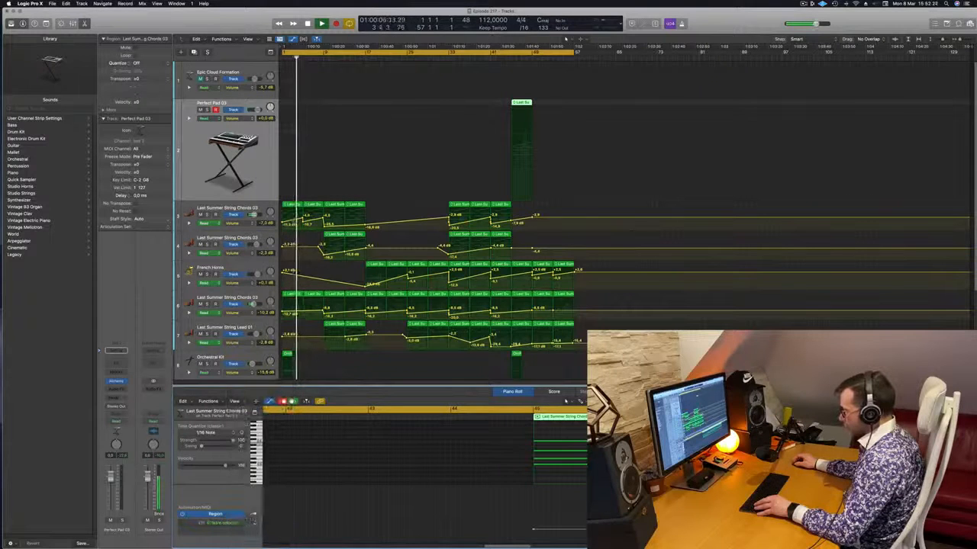
click(239, 523)
click(243, 516)
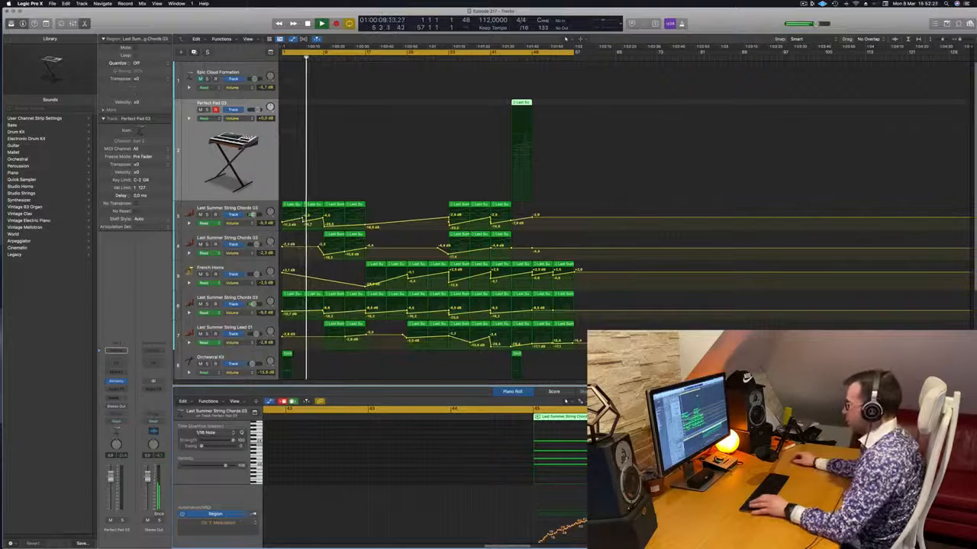
Flatten the pad region's rising modulation curve and check the modulation data on the other channel
click(505, 55)
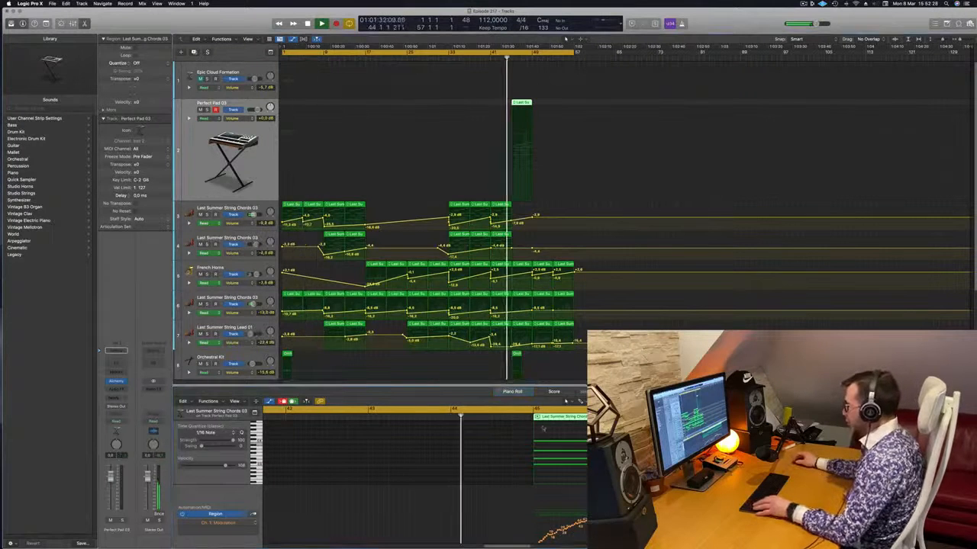
click(510, 500)
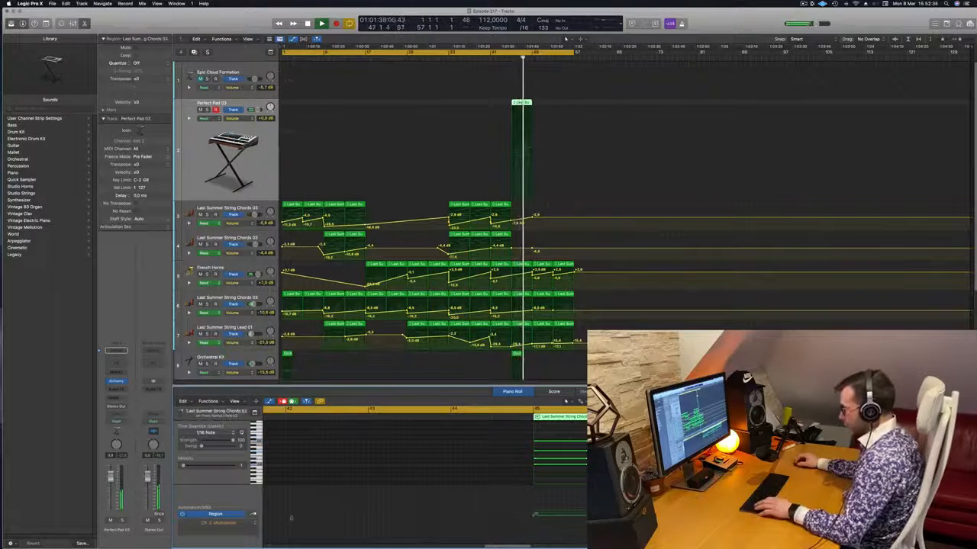
click(217, 522)
click(292, 525)
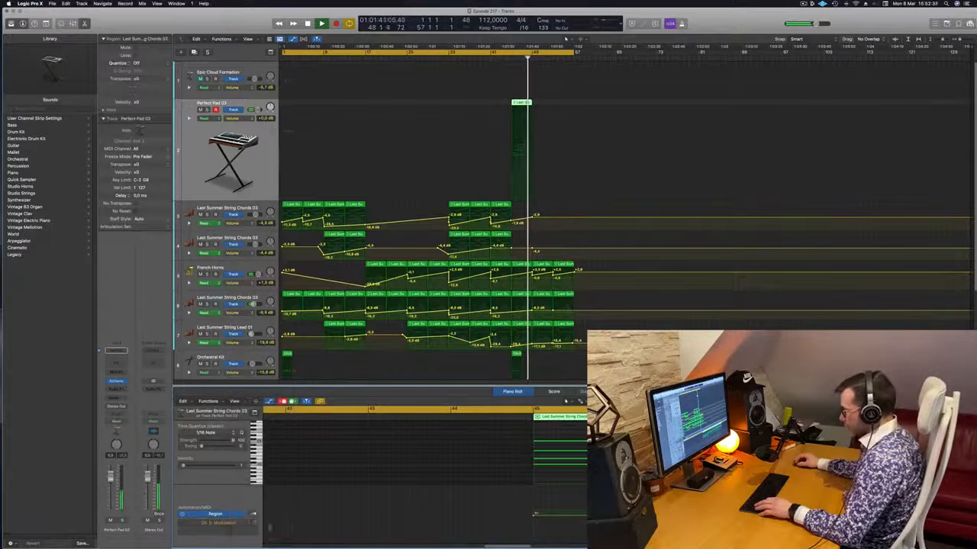
click(228, 524)
click(251, 515)
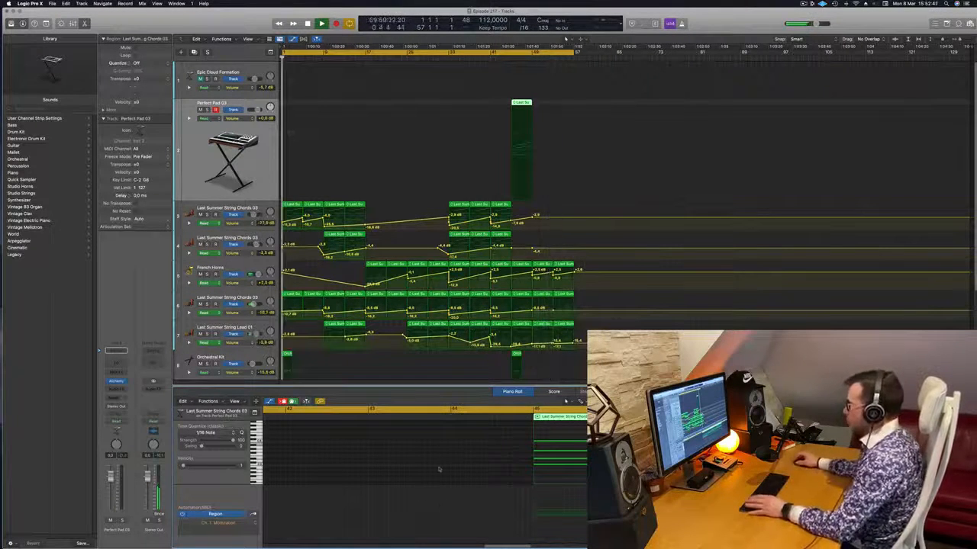
Move the cycle range to start at bar 45 and play the pad section
key(space)
click(506, 58)
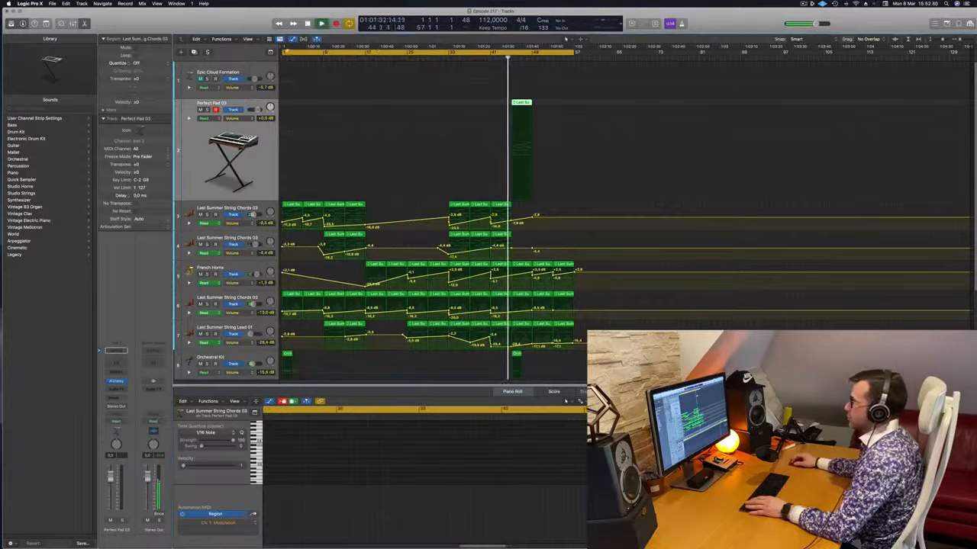
drag(285, 51, 513, 58)
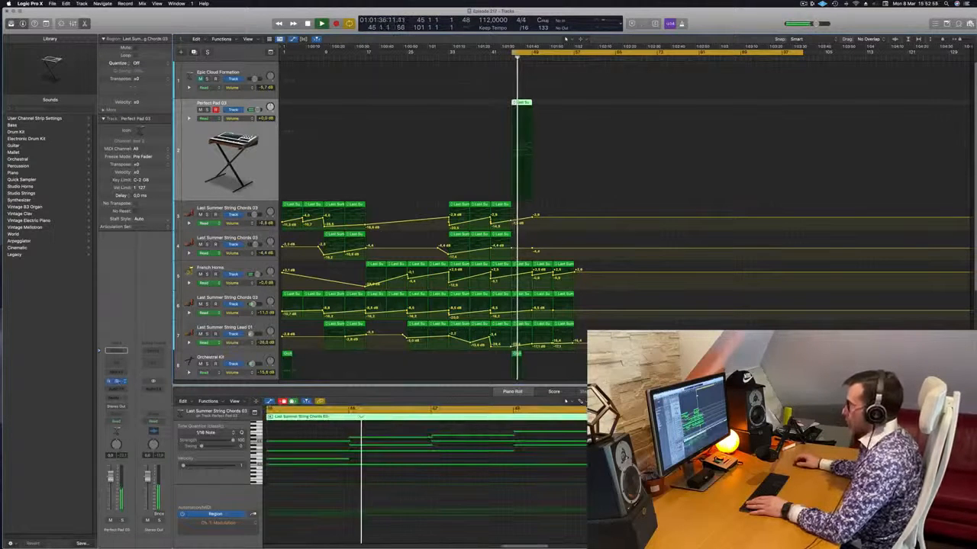
Try the Alchemy preset Perfect Pad 02 with its Flanger, Tubular and Clear variations, and load Perfect Pad 01 on the pad track
click(118, 382)
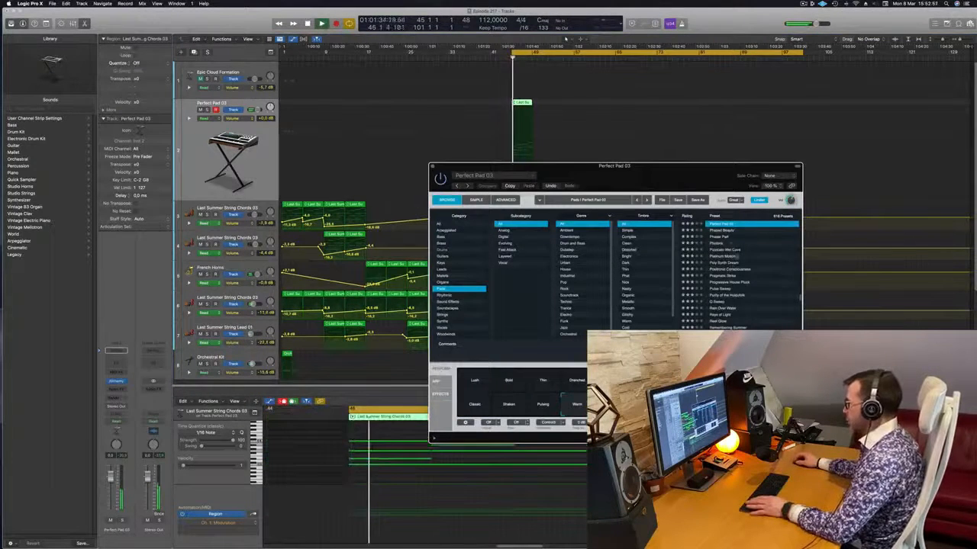
scroll(739, 258, up, 4)
key(Up)
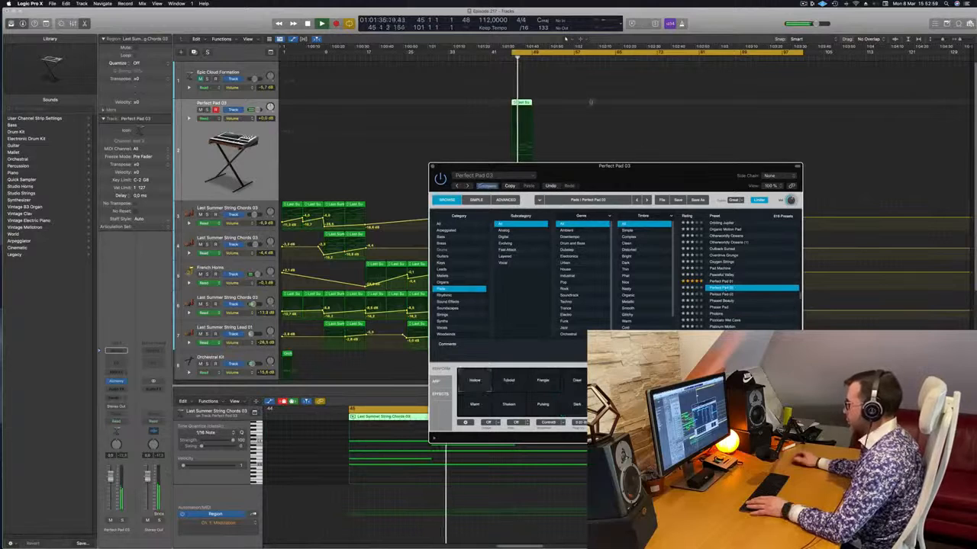
key(Return)
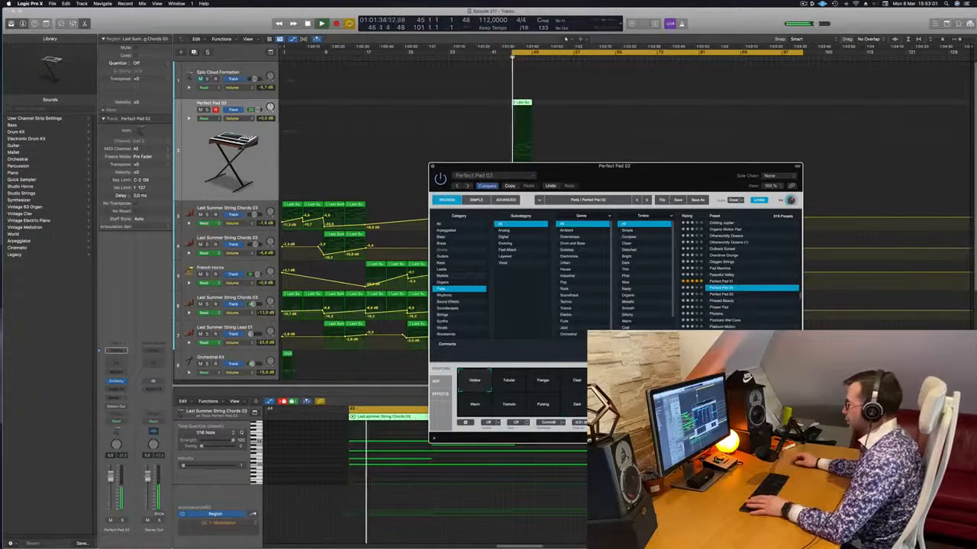
drag(585, 167, 571, 162)
click(525, 375)
click(495, 375)
click(562, 375)
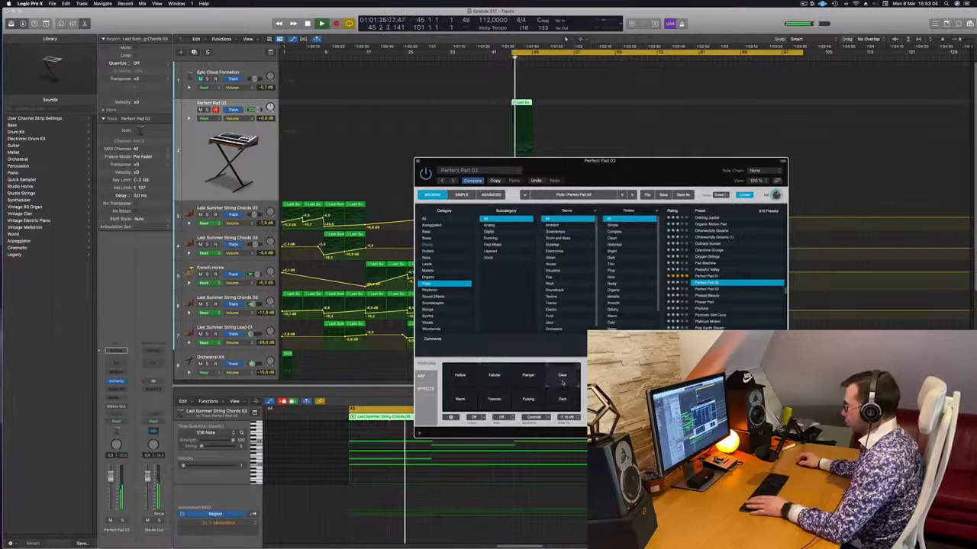
click(702, 276)
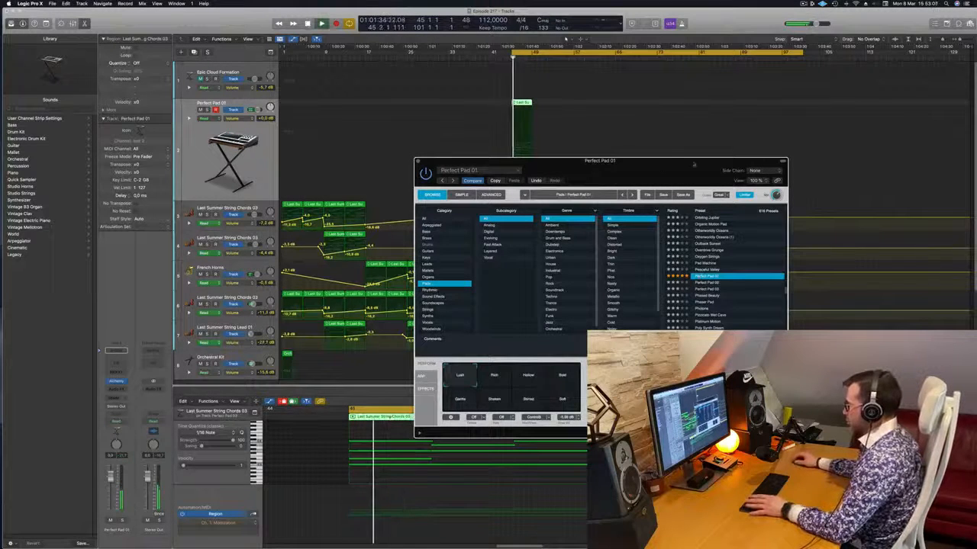
Close the Alchemy window and copy the pad track's bar 45 chord region to bar 49
drag(661, 167, 771, 147)
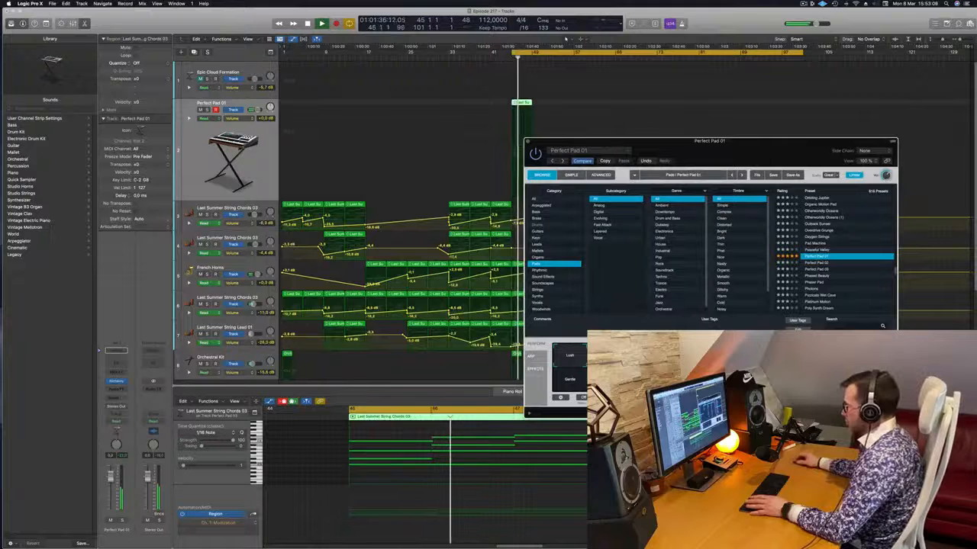
click(312, 449)
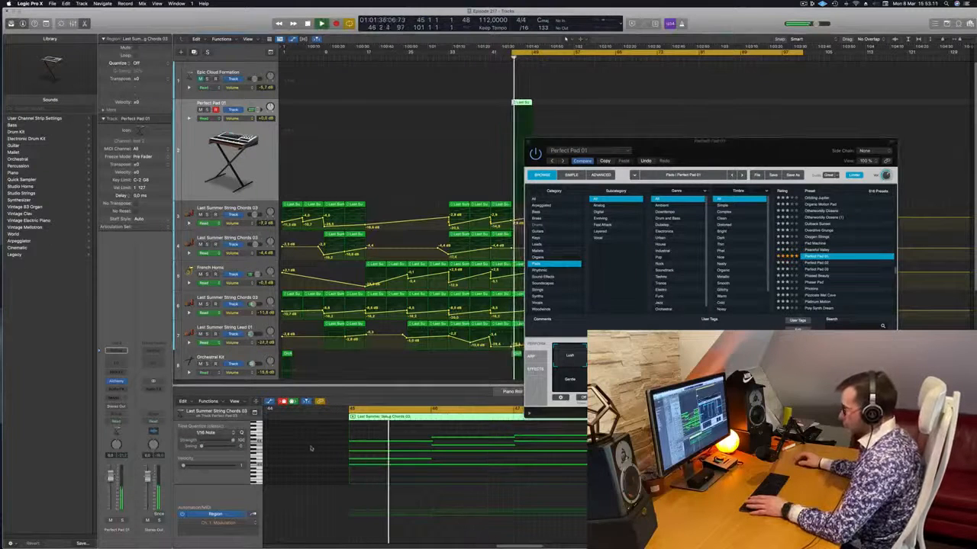
scroll(477, 470, down, 2)
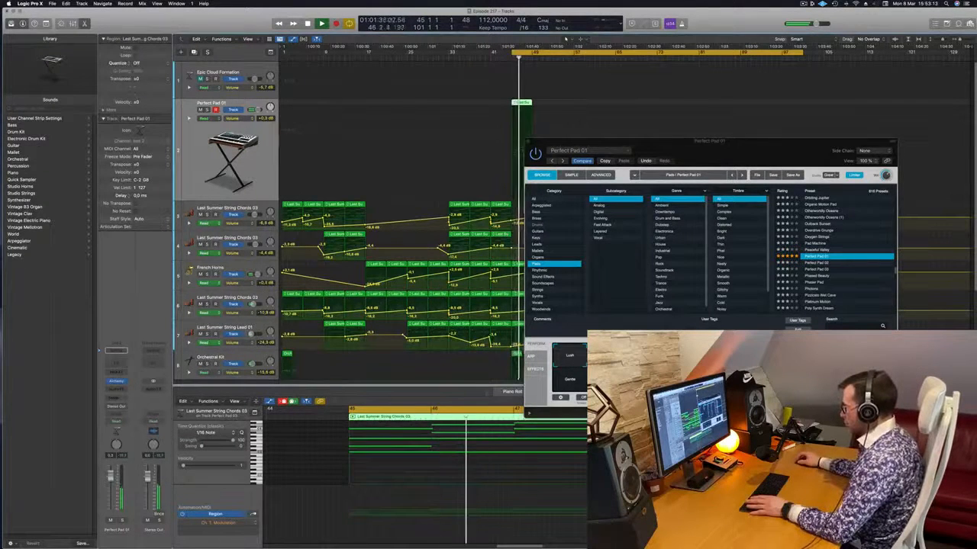
drag(710, 141, 531, 192)
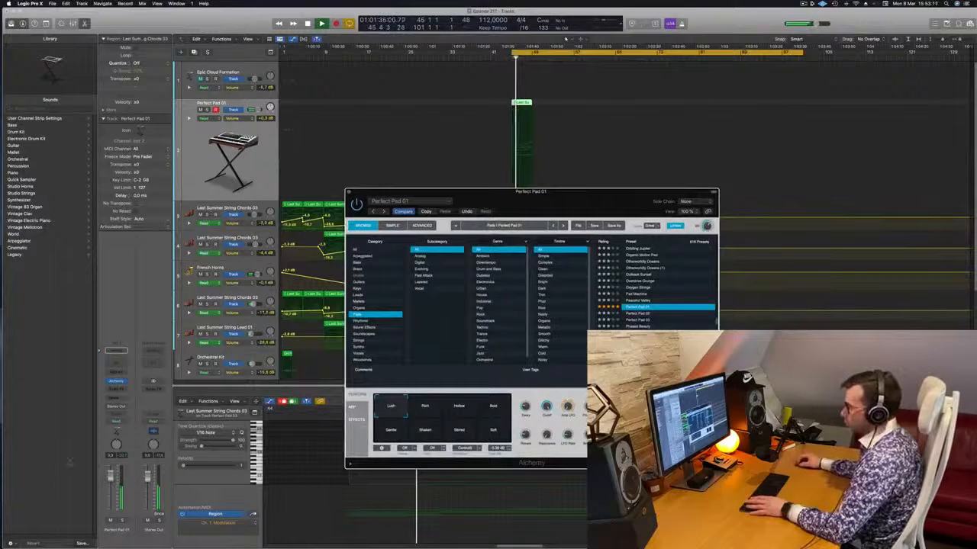
click(348, 192)
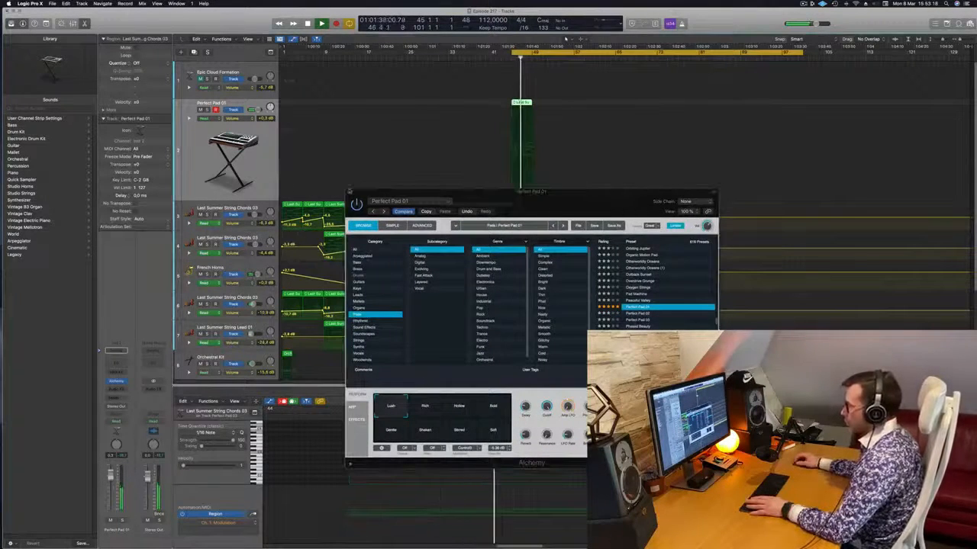
key(v)
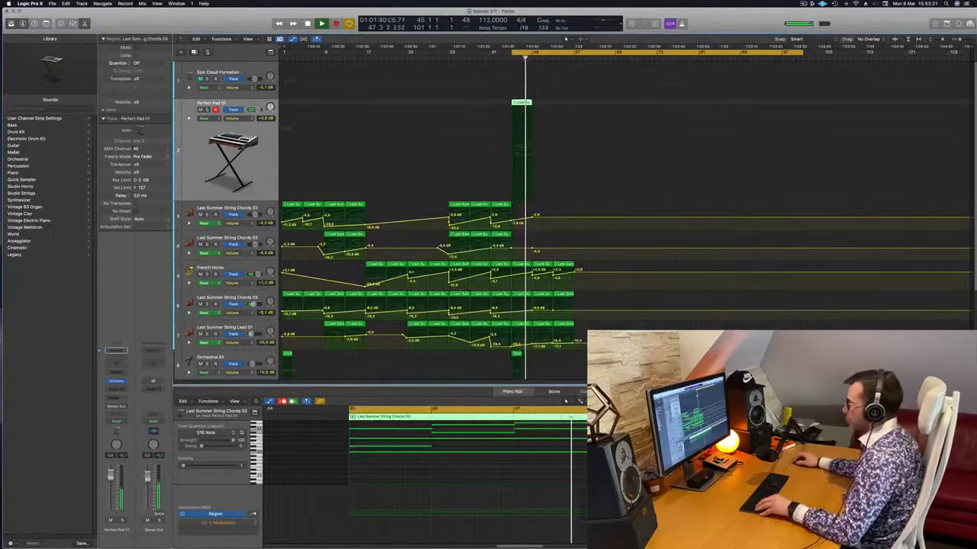
drag(521, 105, 541, 105)
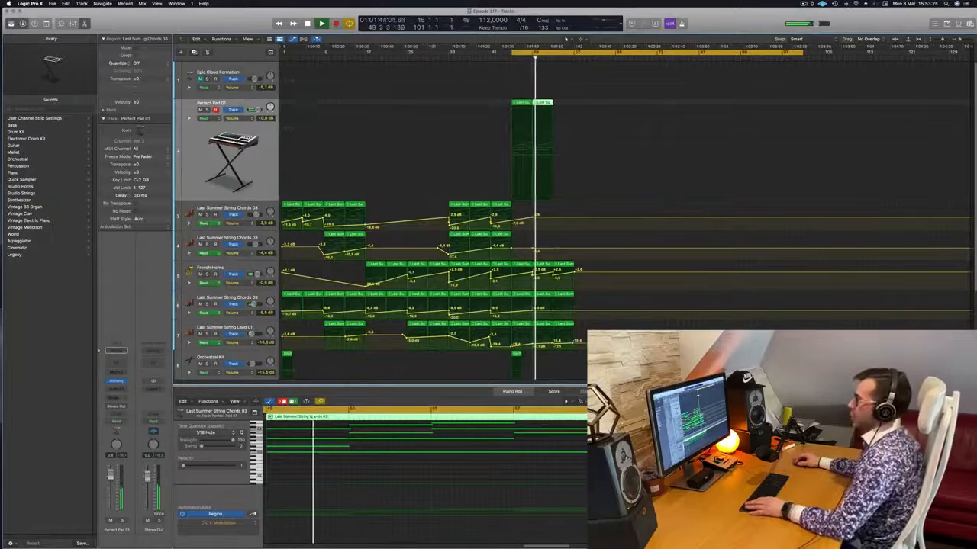
Listen to the Perfect Pad 01 part soloed and within the full mix, and hide the track automation
key(ctrl+s)
click(206, 110)
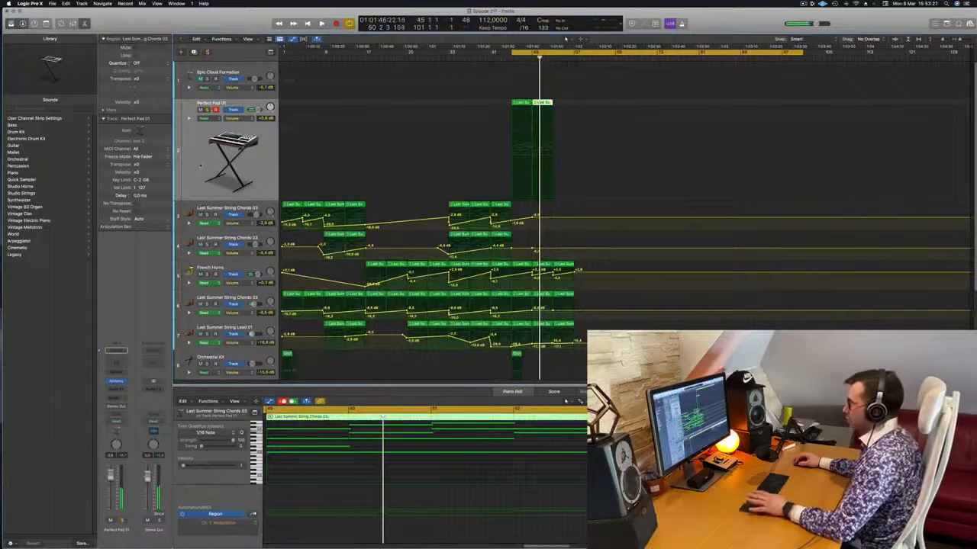
key(space)
key(space)
key(a)
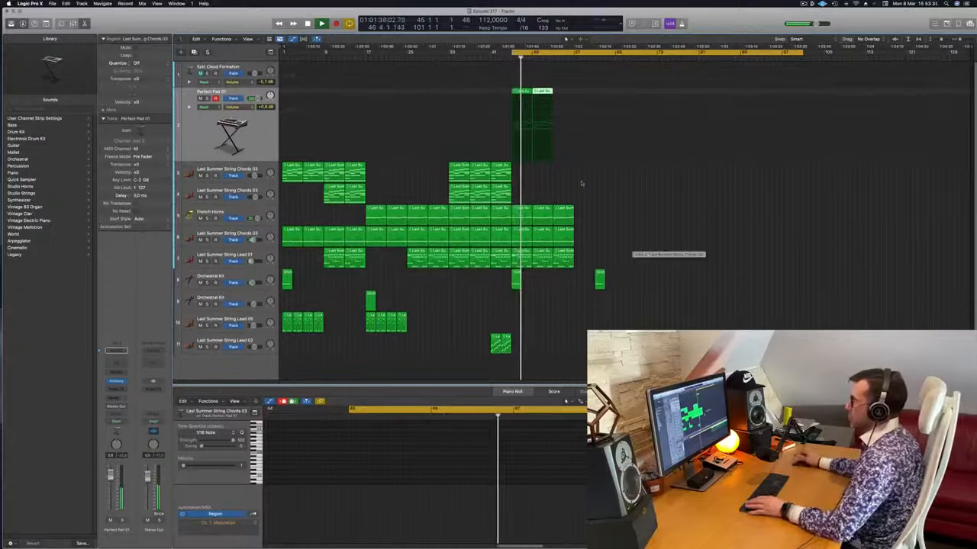
click(207, 99)
click(207, 98)
click(199, 131)
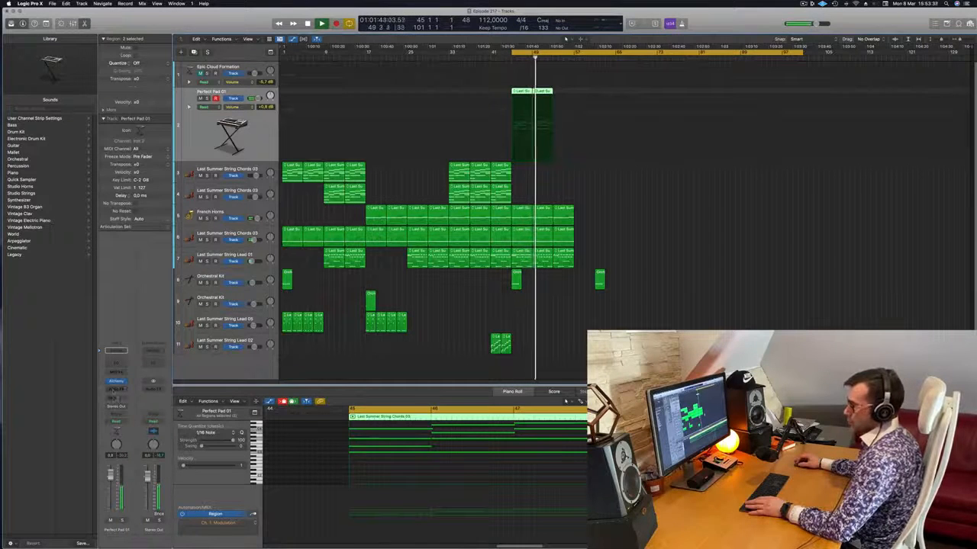
Add a Bus 1 send to the Perfect Pad 01 channel and listen to the pad soloed with the effect
click(114, 399)
mouse_move(120, 409)
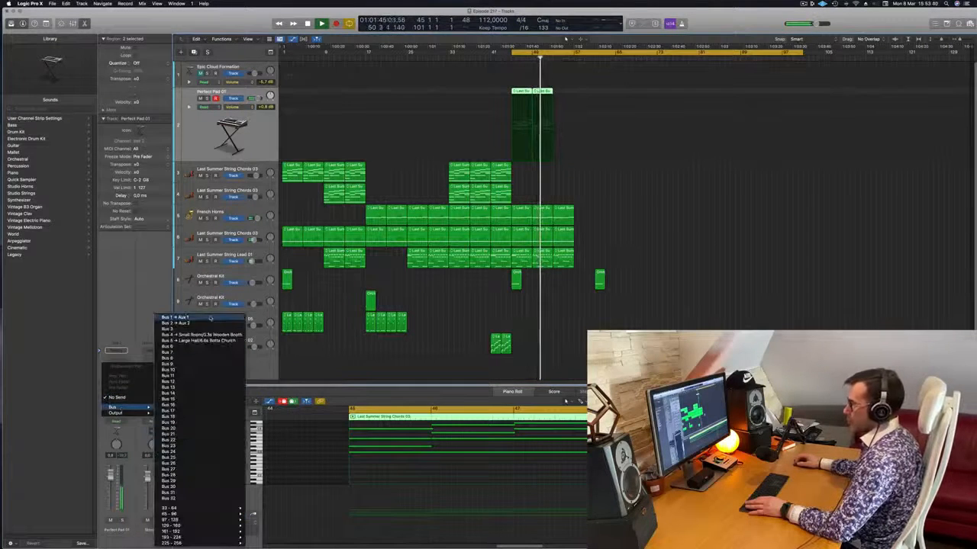
click(174, 317)
key(space)
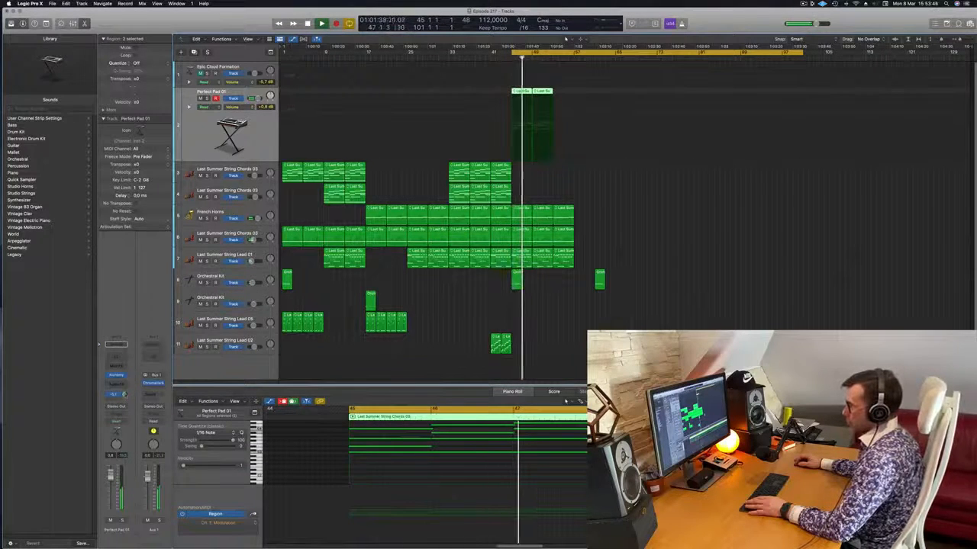
key(ctrl+s)
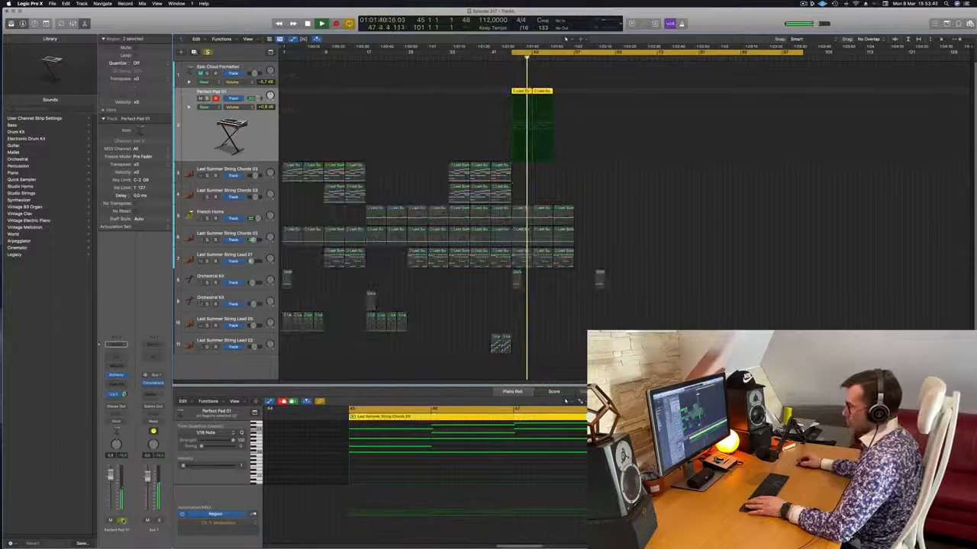
key(ctrl+s)
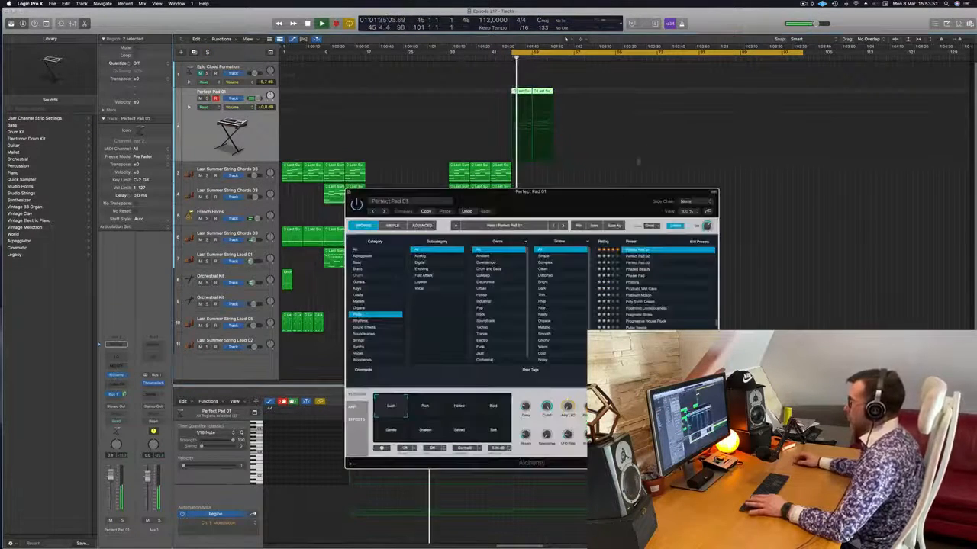
Try the Rich, Hollow, Bold, Soft and Gentle variations of Perfect Pad 01 in Alchemy, and return to Lush
click(116, 374)
click(431, 411)
click(469, 410)
click(493, 410)
click(492, 429)
click(389, 430)
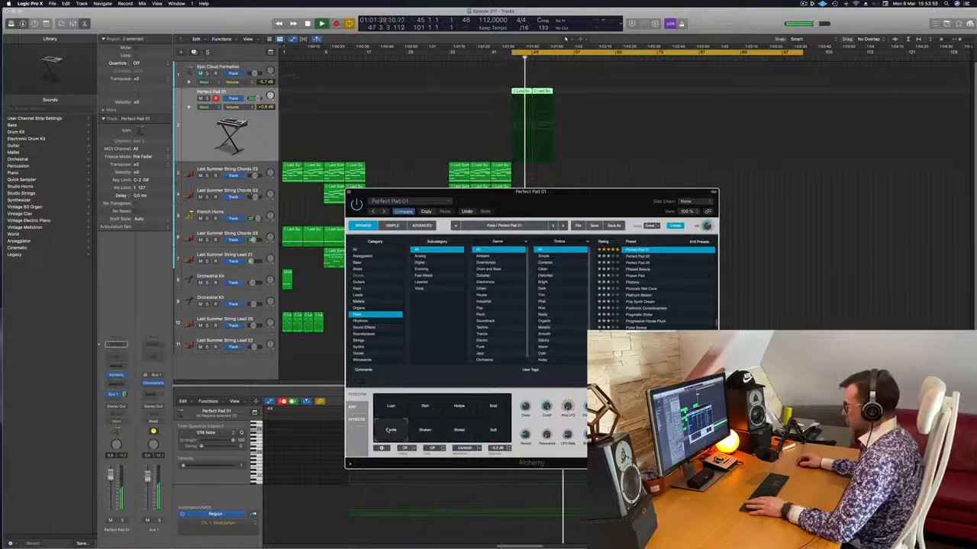
click(390, 406)
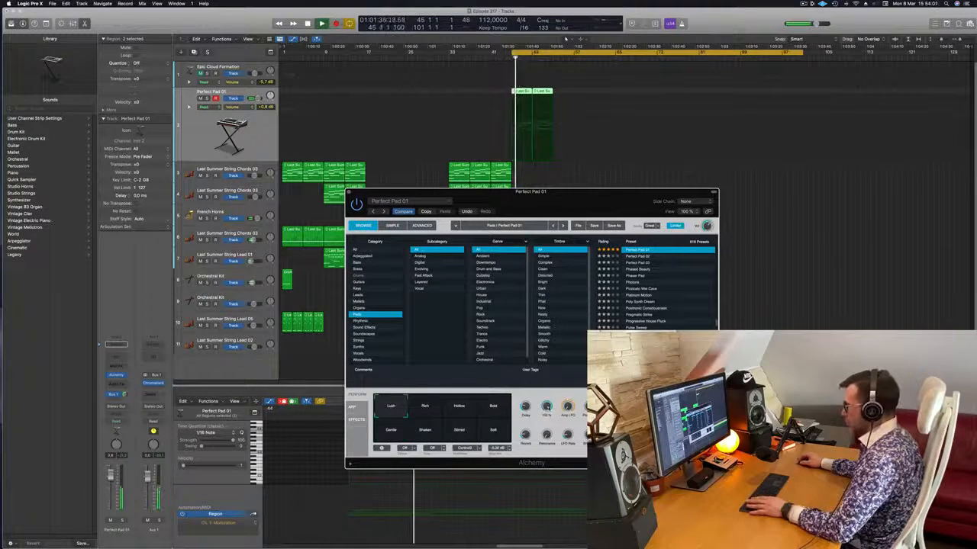
click(349, 192)
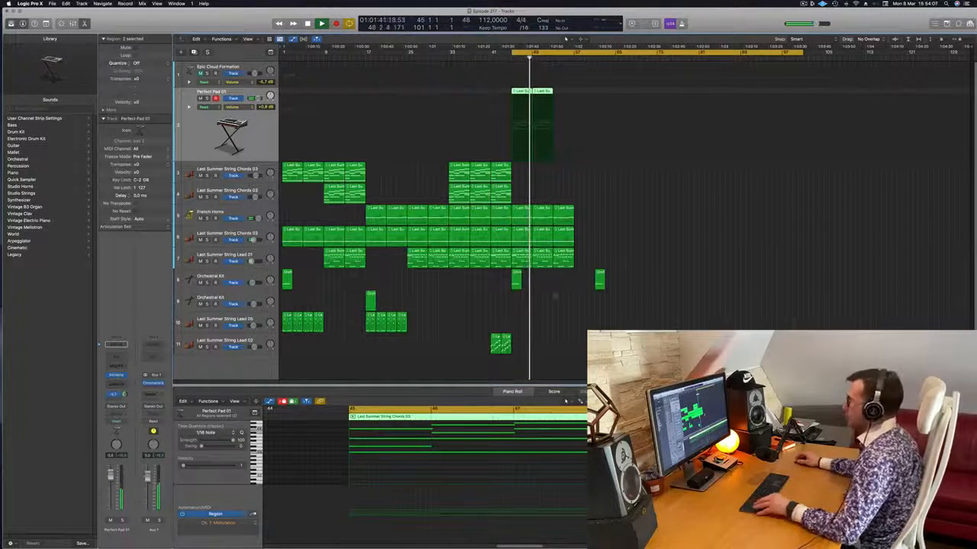
Copy the Perfect Pad 01 track's two chord regions to bars 53 and 57
scroll(585, 275, up, 3)
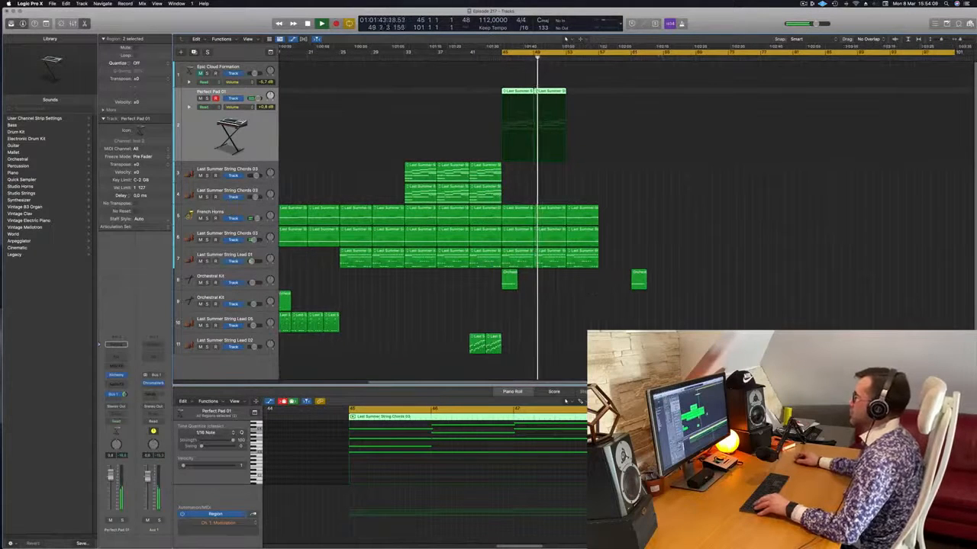
mouse_move(581, 91)
mouse_down()
mouse_move(505, 96)
mouse_move(577, 91)
mouse_up()
key(space)
drag(366, 120, 610, 91)
key(space)
key(space)
Copy the four pad regions from bar 45 onto the Epic Cloud Formation track and unmute that track
drag(523, 90, 521, 77)
key(space)
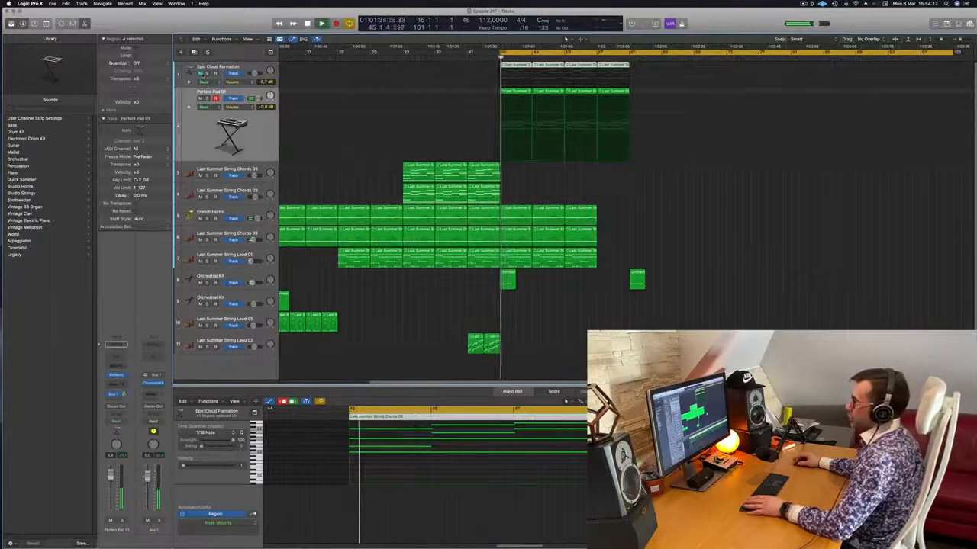
click(201, 74)
key(space)
key(space)
click(245, 69)
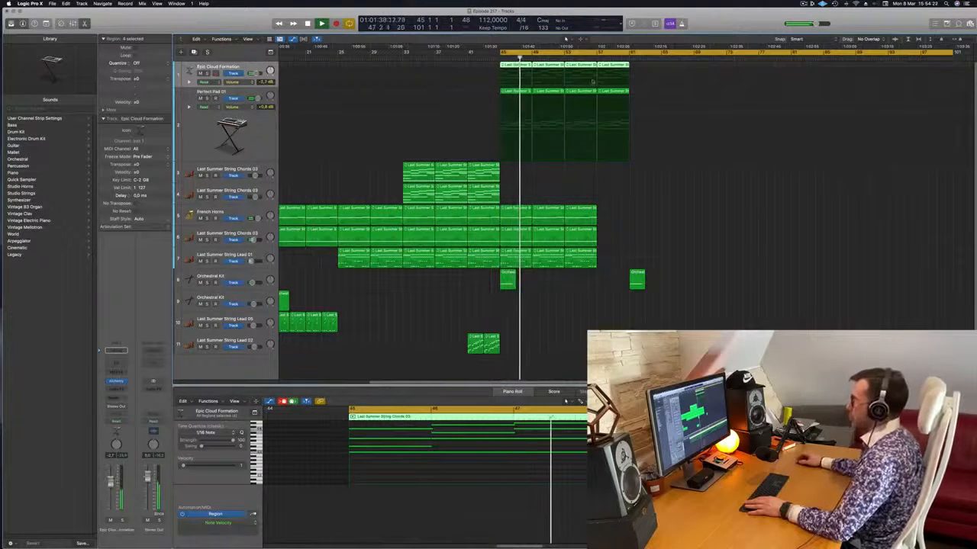
With Perfect Pad 01 muted, adjust Epic Cloud Formation's Alchemy cutoff and raise its track volume to +1.3 dB
key(space)
key(space)
key(space)
key(space)
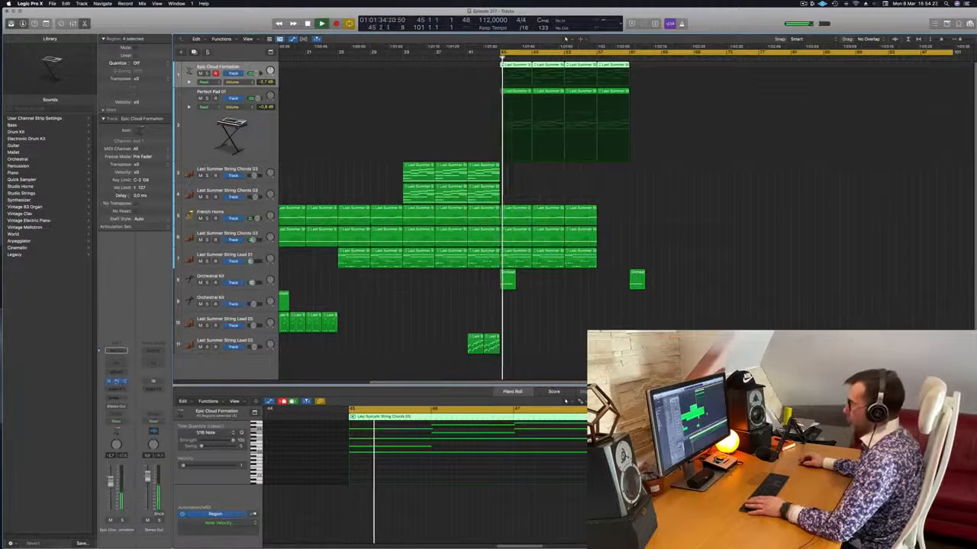
click(115, 381)
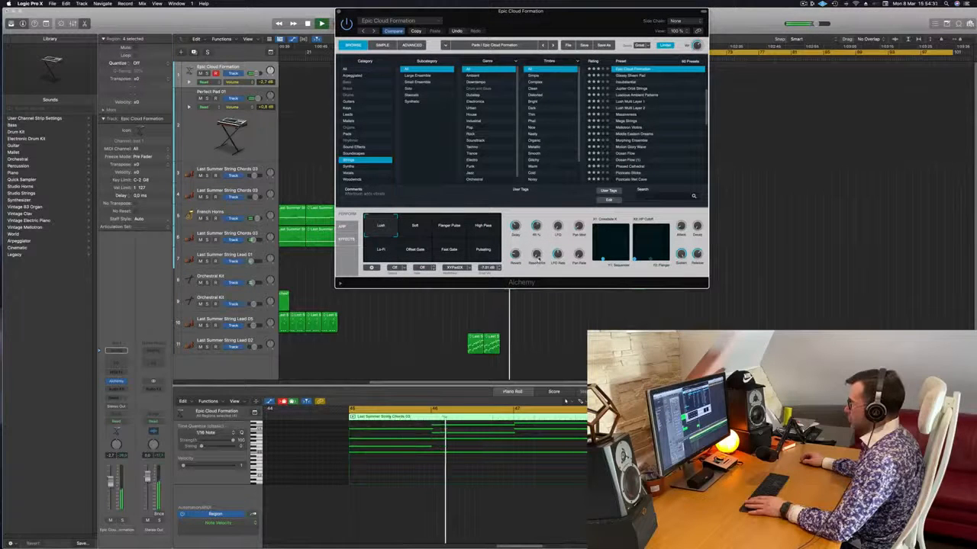
drag(534, 10, 561, 273)
click(200, 99)
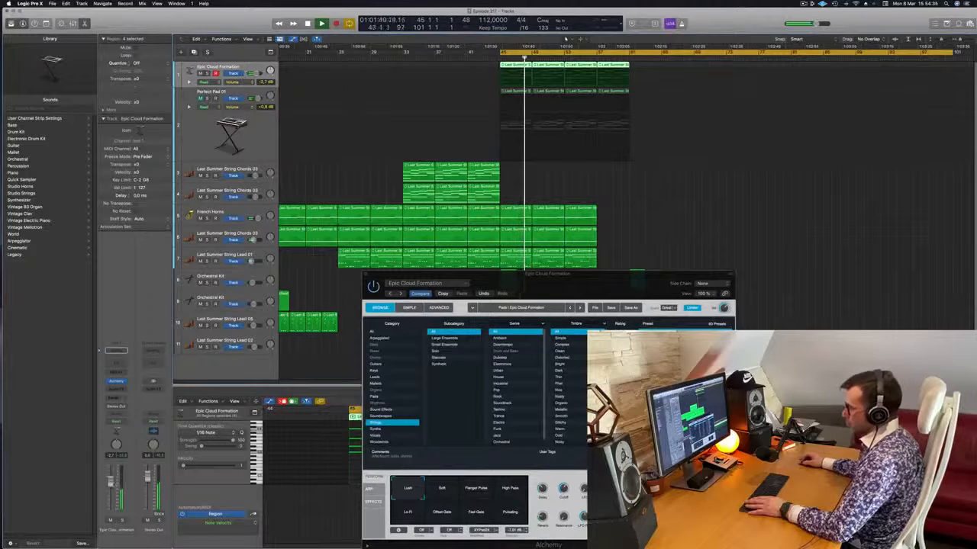
click(565, 487)
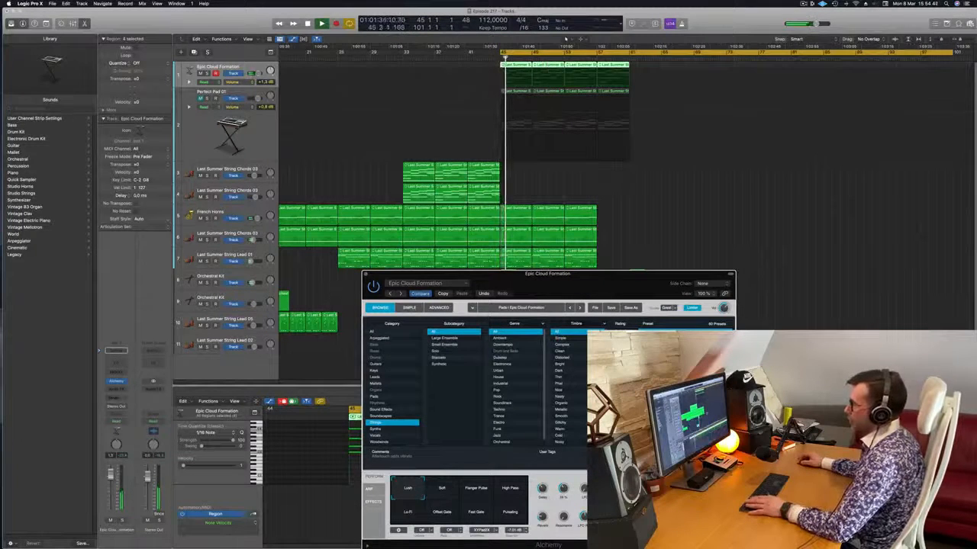
click(367, 274)
Set the Epic Cloud Formation track to Touch automation and bring its Alchemy Cutoff parameter into the automation lane
click(116, 421)
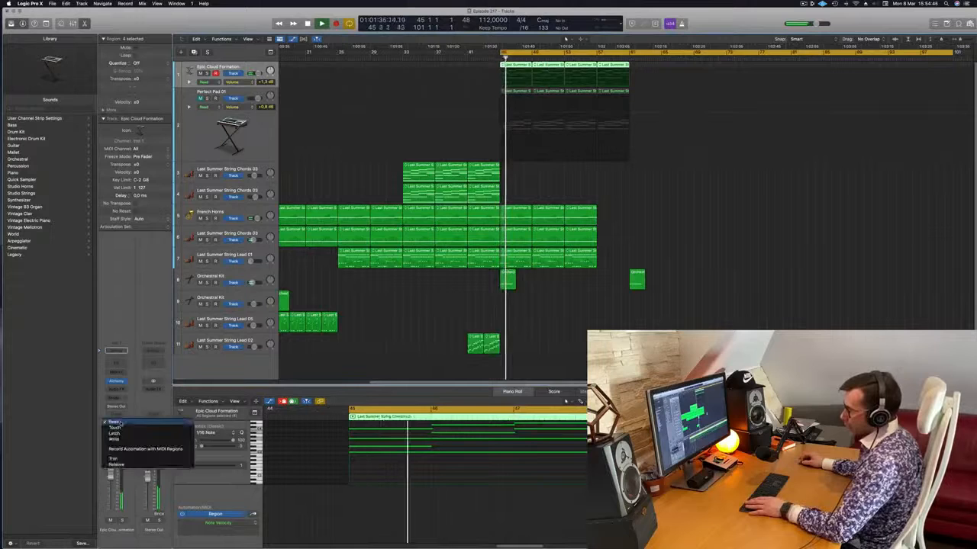
click(116, 428)
key(space)
key(space)
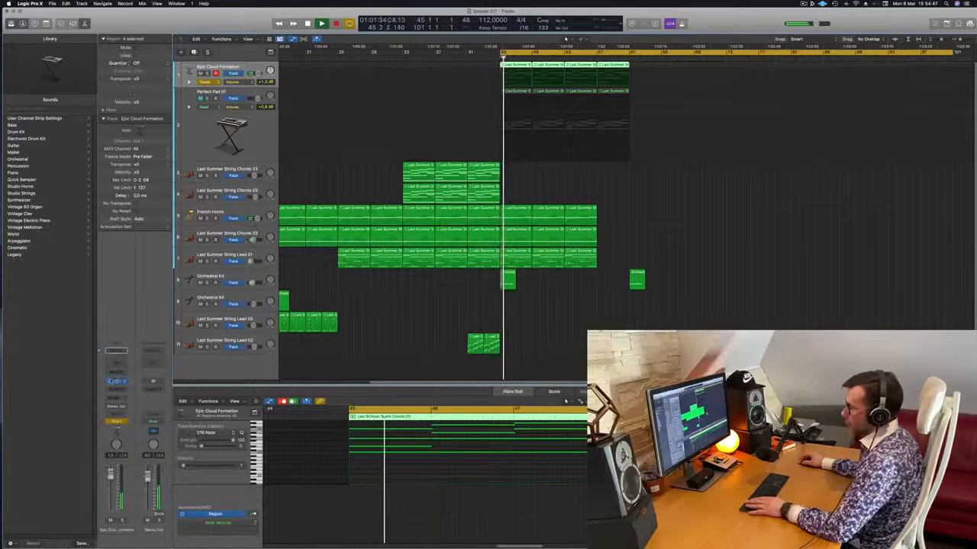
click(119, 381)
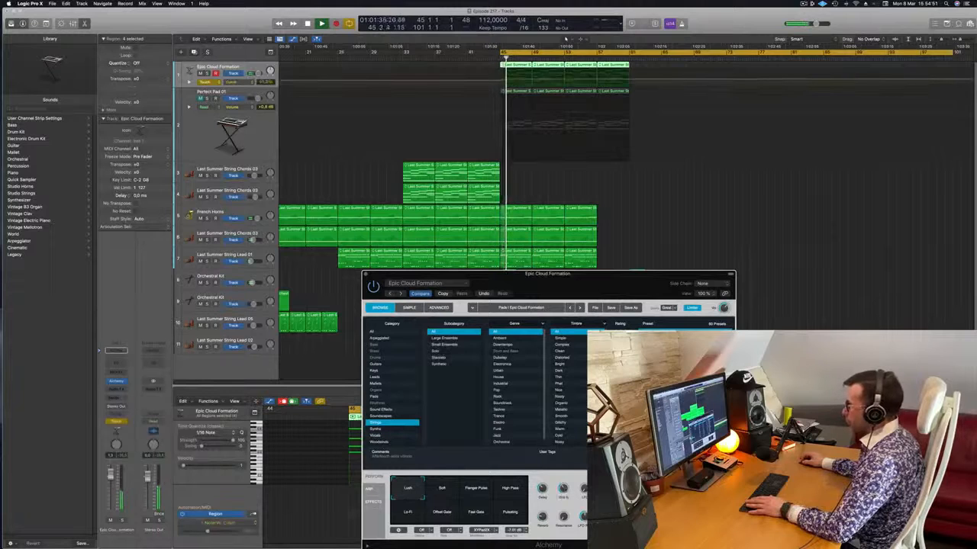
Draw a cutoff automation curve on Epic Cloud Formation rising from bar 45 to about 71.8% at bar 53
click(506, 77)
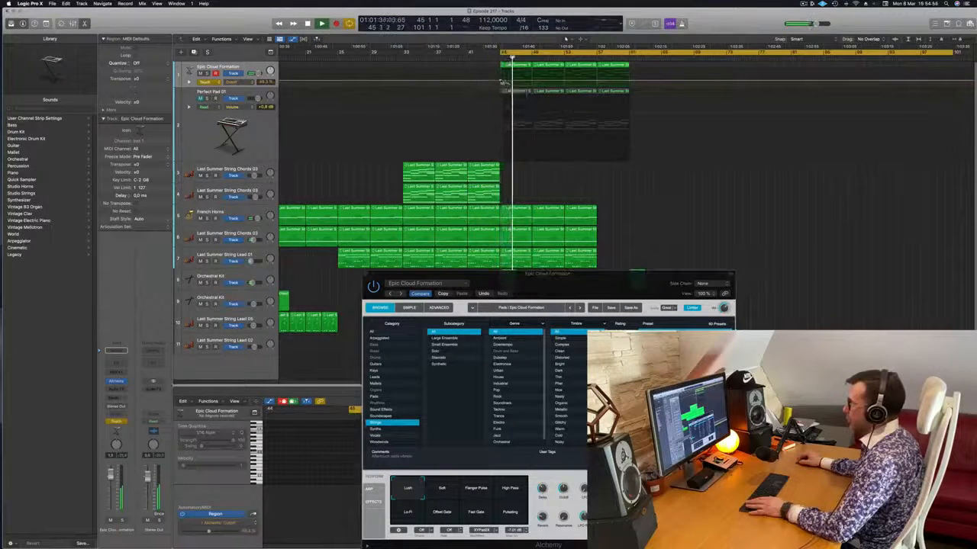
key(space)
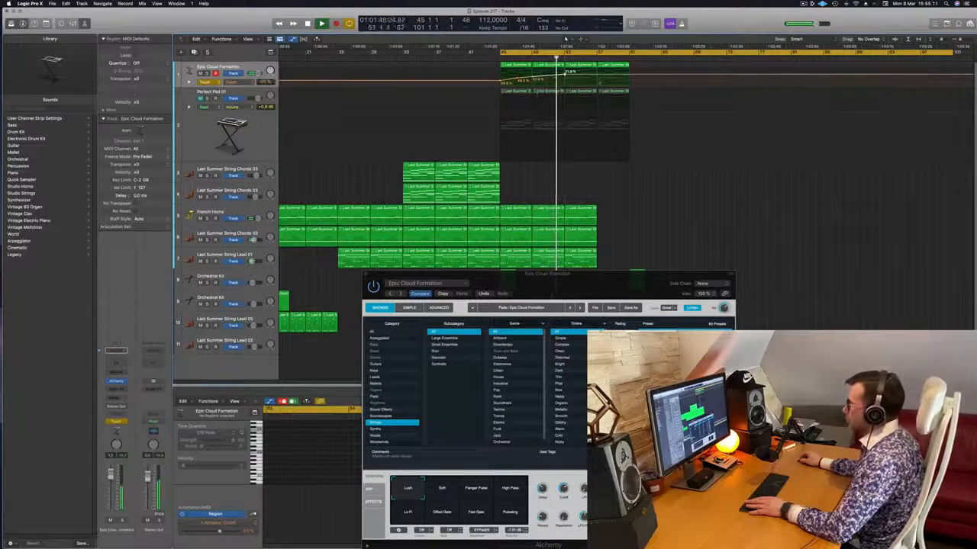
scroll(488, 198, down, 1)
click(366, 275)
Show the track automation and lower the Last Summer String Lead 01 volume automation at bar 53
key(super+Left)
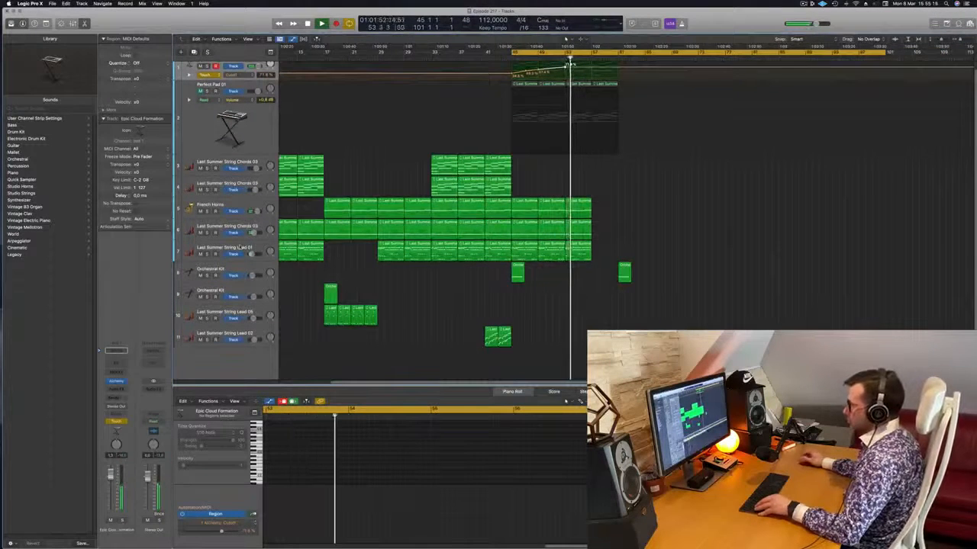
click(240, 248)
key(a)
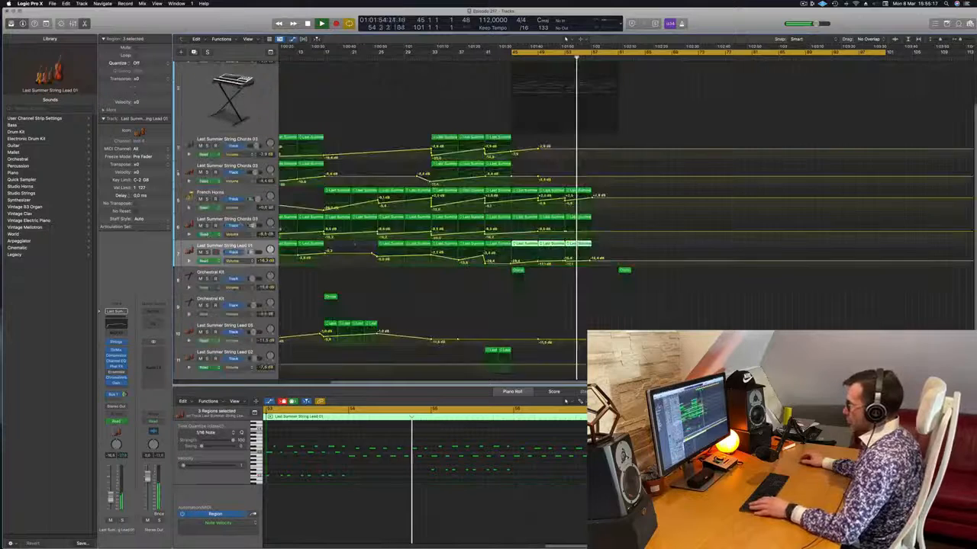
key(space)
key(space)
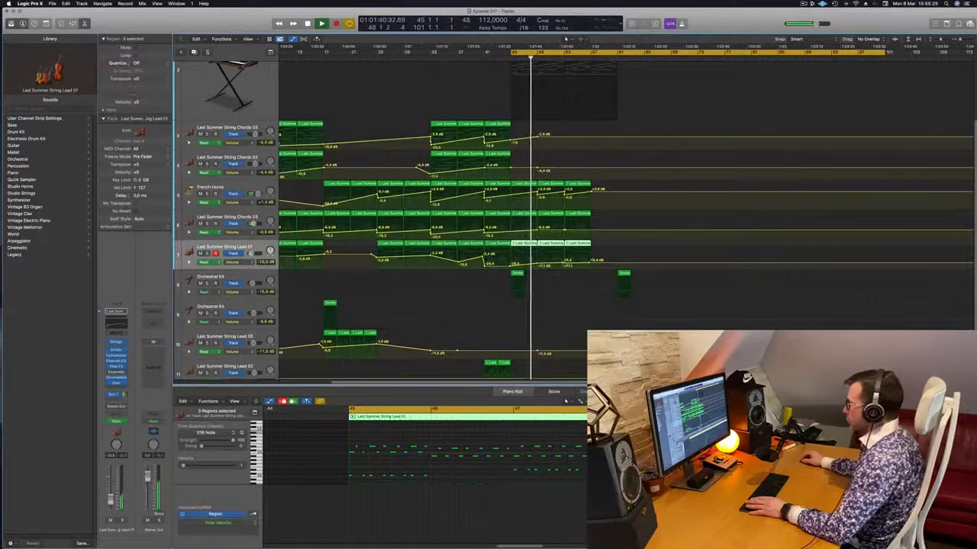
click(565, 266)
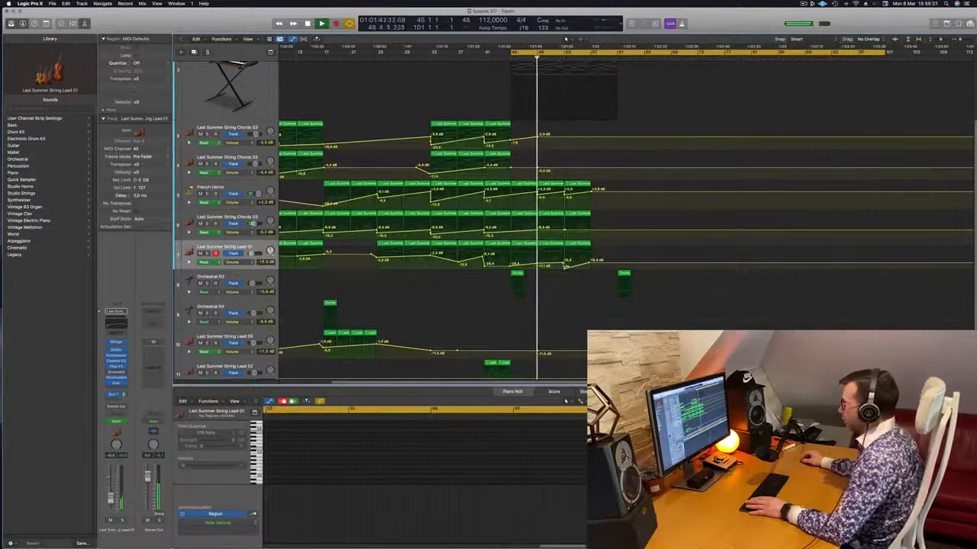
scroll(536, 162, up, 5)
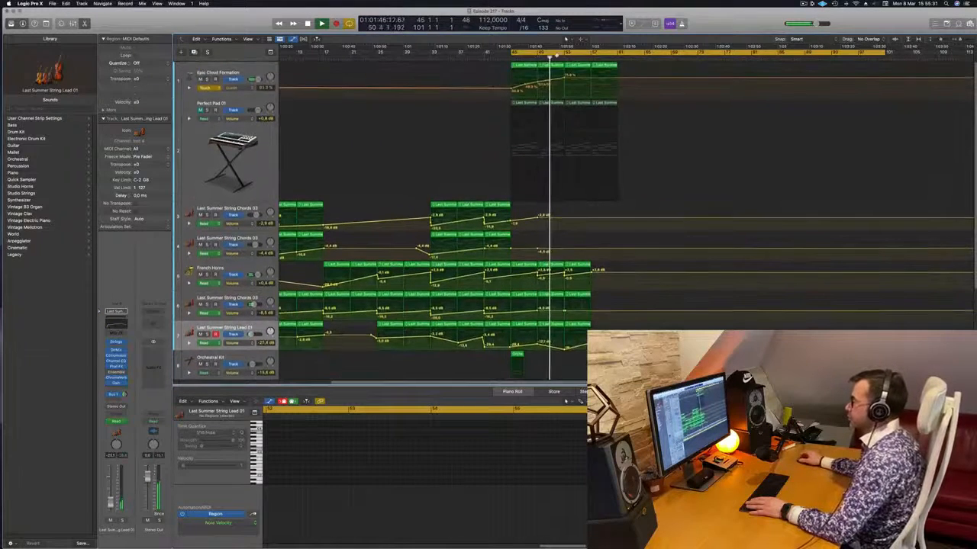
Insert the Arpeggiator MIDI effect on the Perfect Pad 01 track, unmute the track and open its Alchemy instrument
click(229, 73)
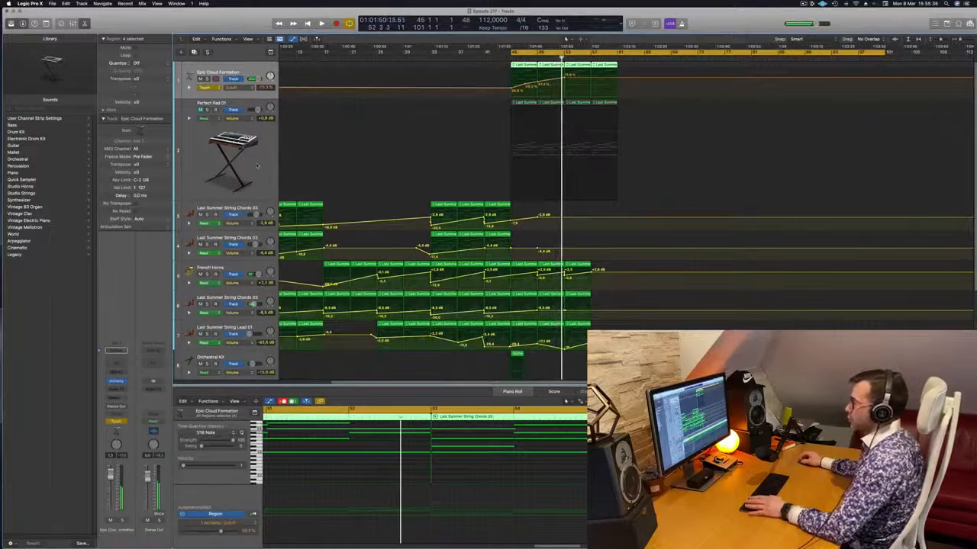
key(space)
click(229, 145)
key(space)
key(space)
key(space)
click(116, 367)
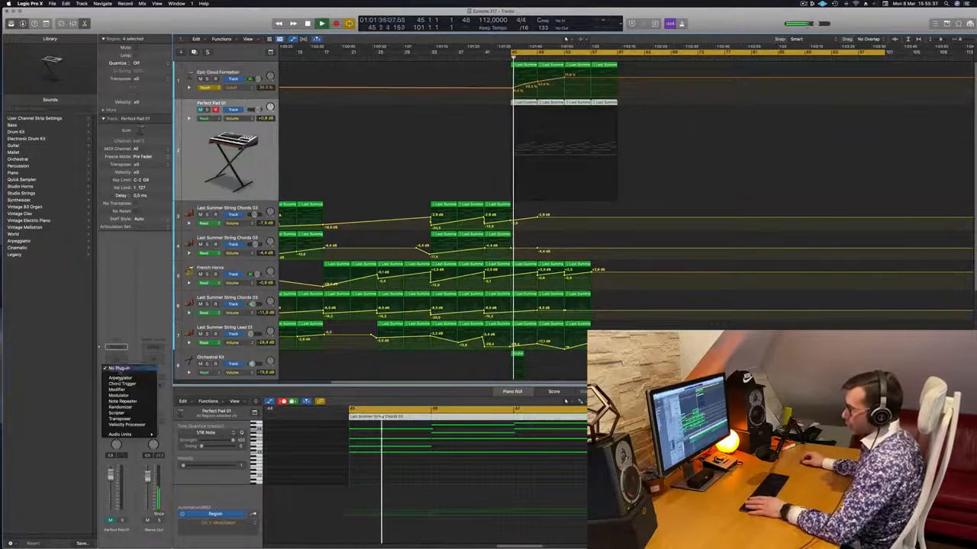
click(126, 380)
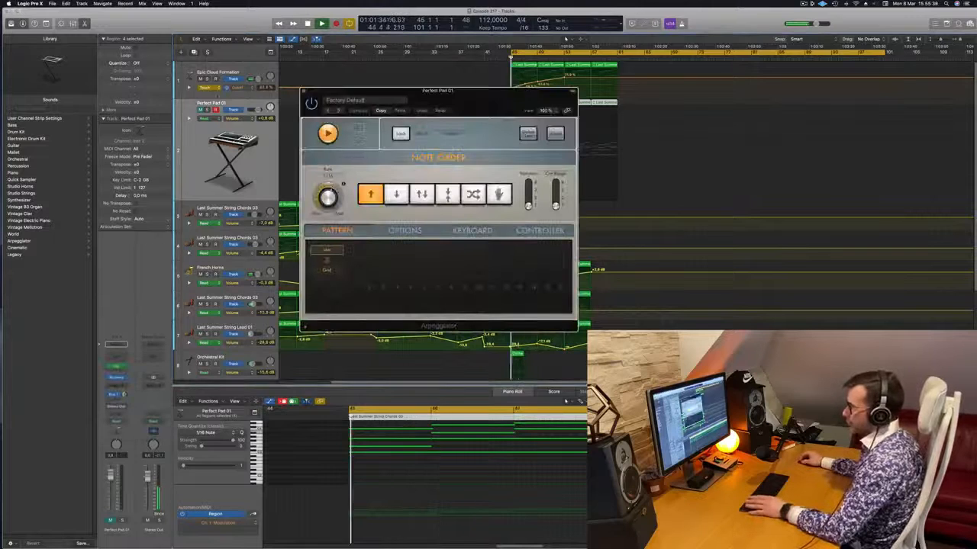
drag(433, 105, 959, 131)
key(space)
key(space)
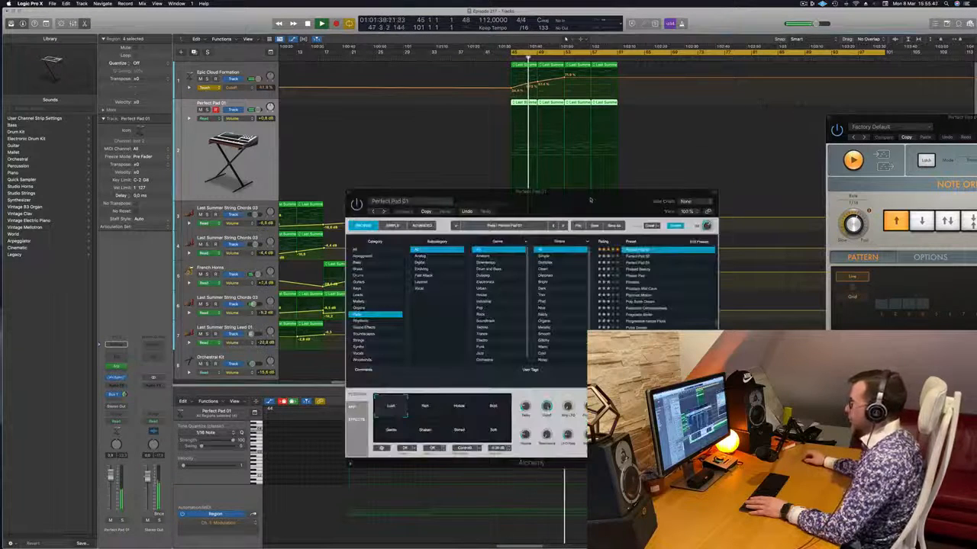
Load the Guitars preset Afterthought in the arpeggiated track's Alchemy and lower the track's volume
drag(588, 199, 592, 149)
key(space)
key(space)
click(364, 237)
key(space)
key(space)
click(641, 244)
drag(618, 149, 801, 182)
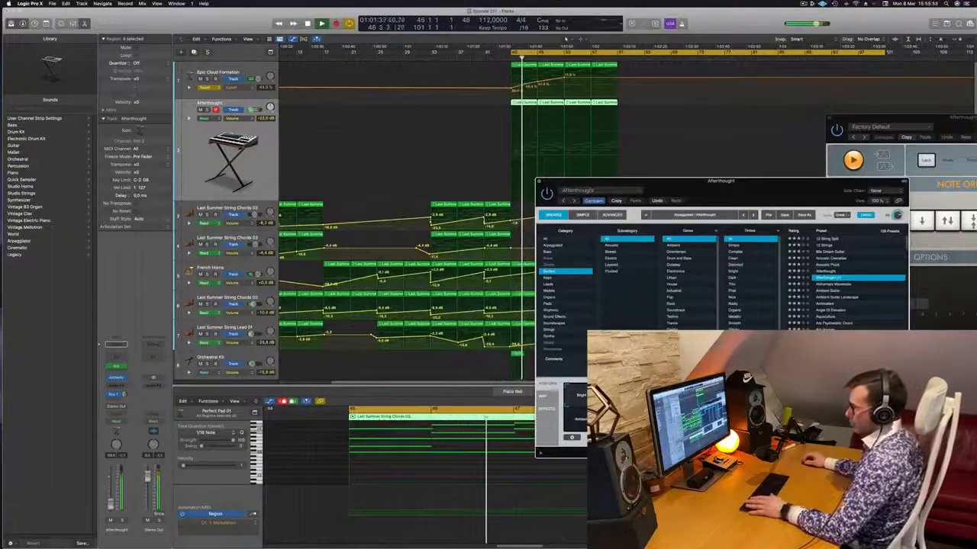
drag(109, 477, 108, 508)
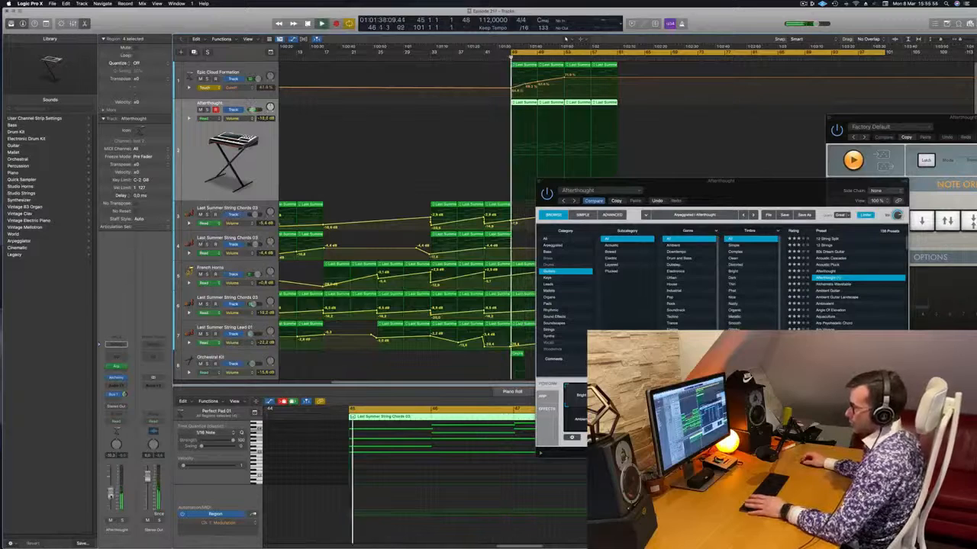
Try the Alchemy guitar preset Angle Of Elevation, and load Arp Psychedelic Chord on the arpeggiated track
drag(717, 193, 476, 140)
click(519, 345)
scroll(574, 288, down, 1)
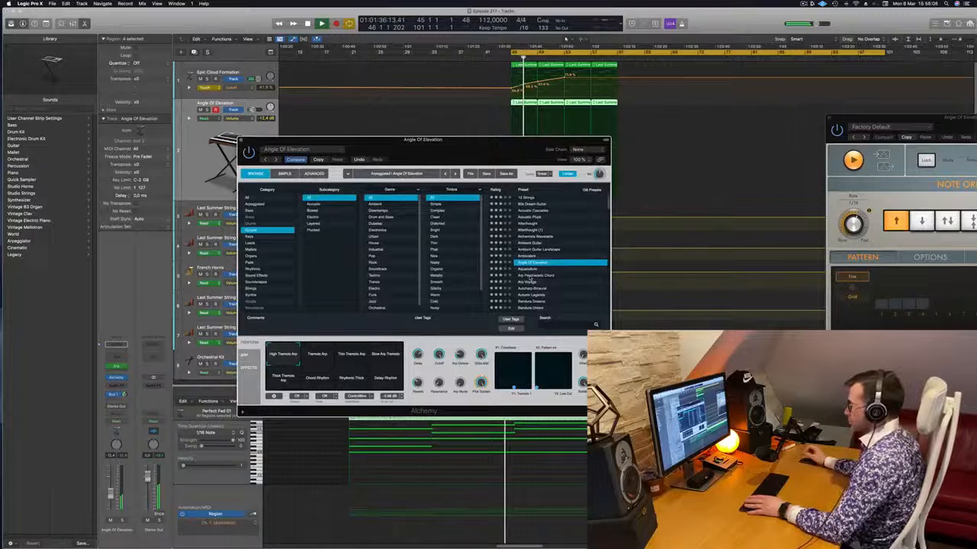
click(534, 276)
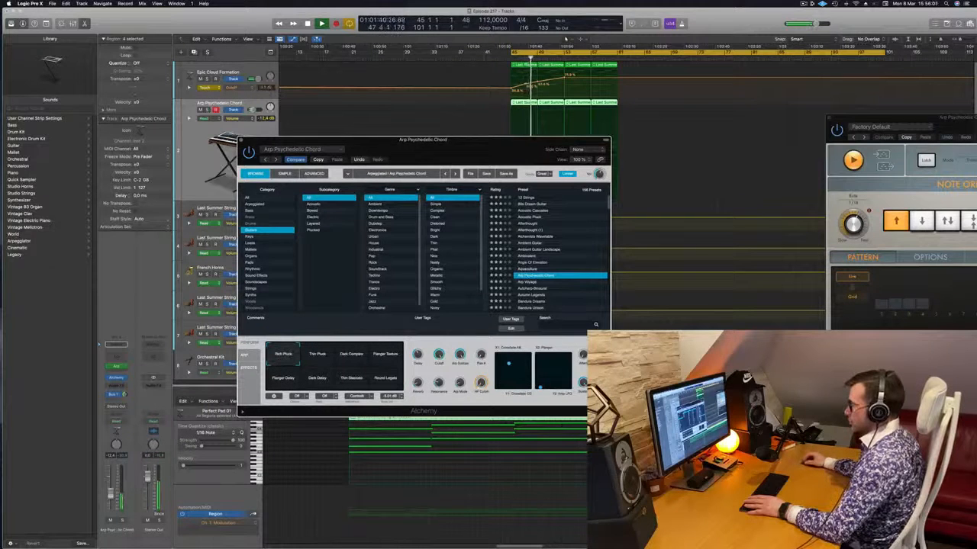
Try the Alchemy guitar preset Autumn Legends on the arpeggiated track and play it back against the ending
scroll(551, 293, down, 2)
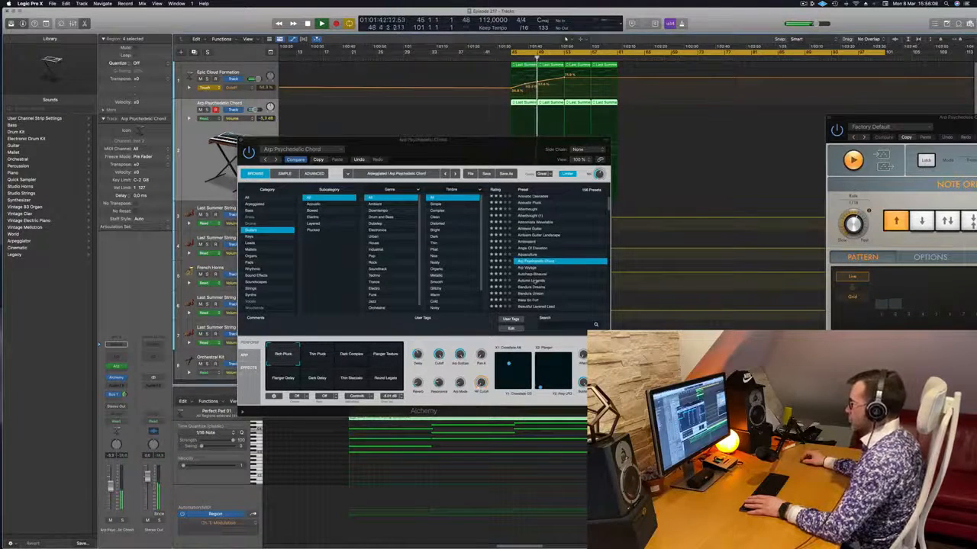
click(537, 281)
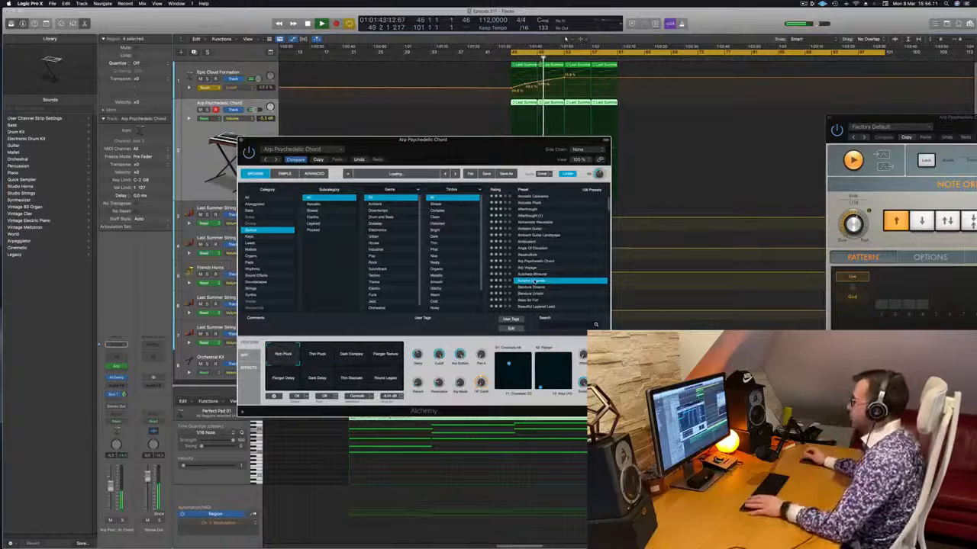
key(space)
key(space)
drag(534, 140, 530, 182)
scroll(666, 281, down, 5)
key(space)
key(space)
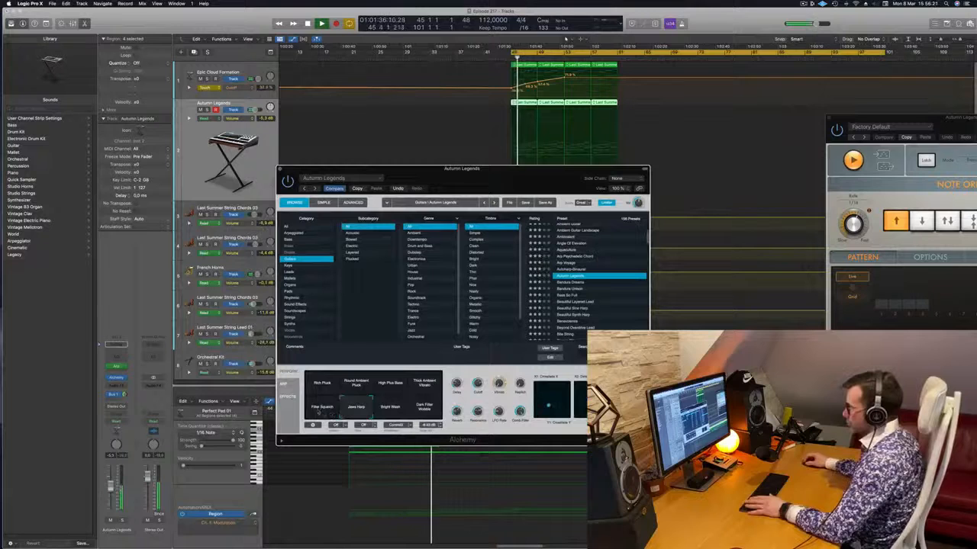
Try the Alchemy presets Bandura Dreams, Bass So Full and Beautiful Sine Harp on the arpeggiated track
click(571, 283)
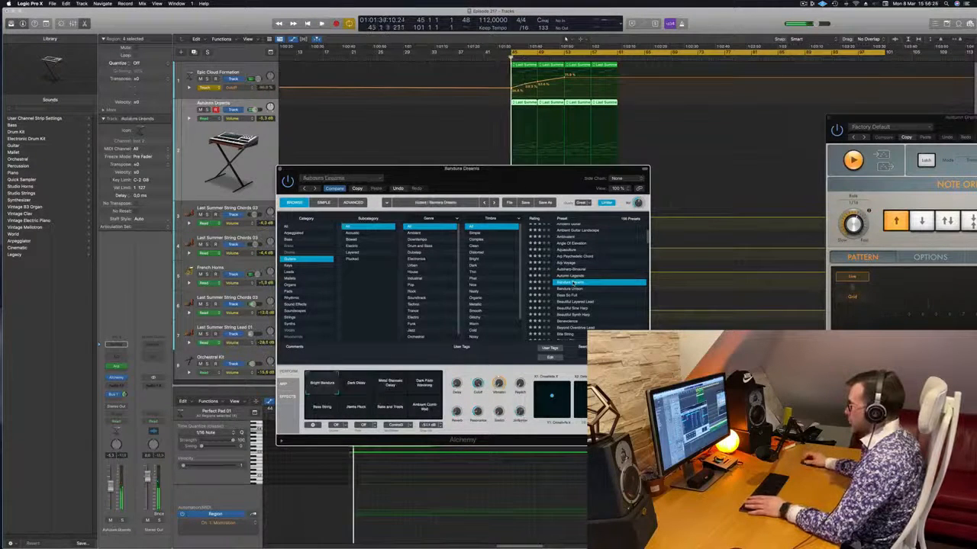
click(568, 295)
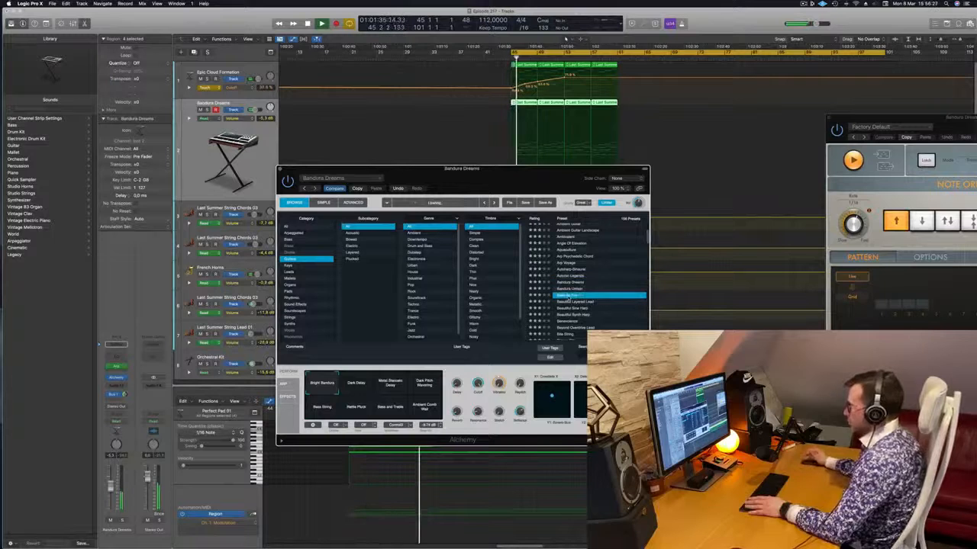
drag(518, 168, 578, 176)
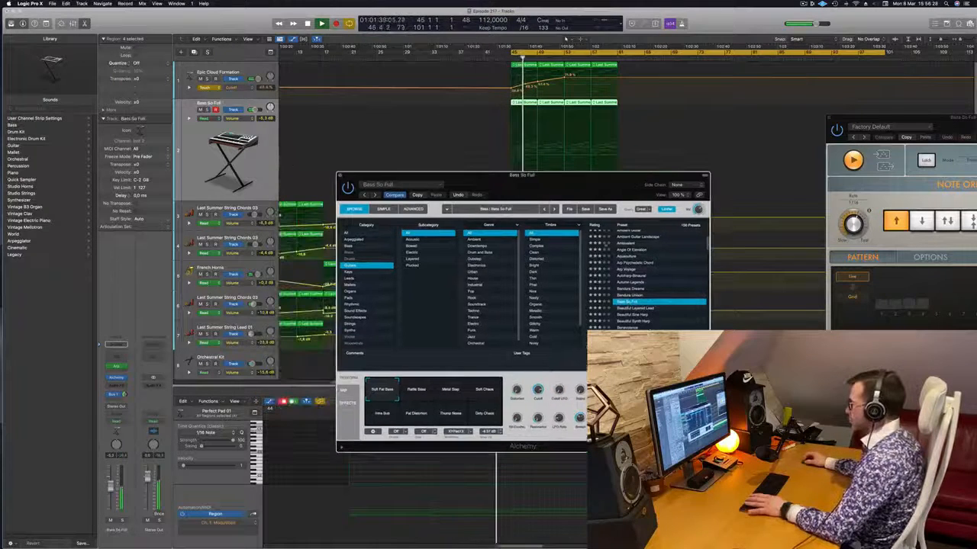
click(631, 316)
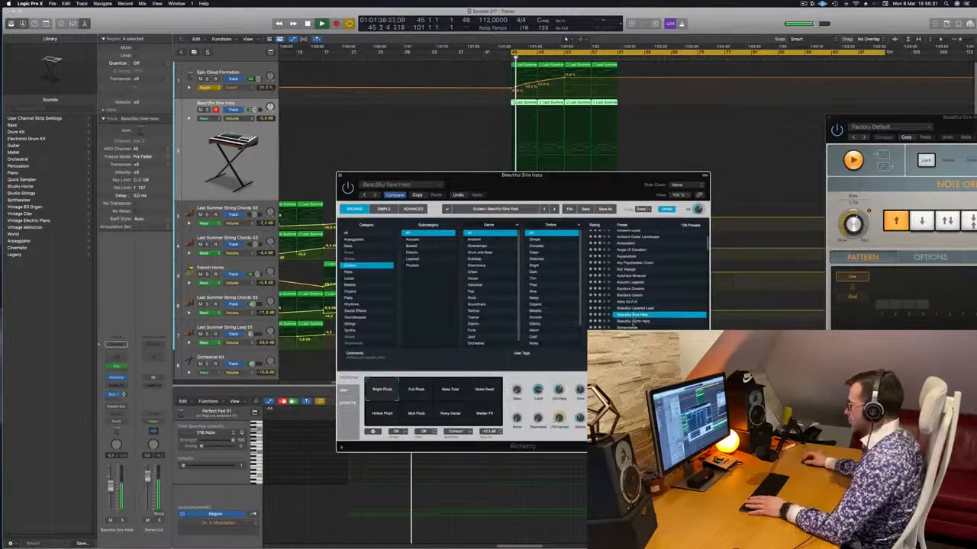
Audition the following Alchemy presets, including Benevolence, Beyond Overdrive Lead and Bizarre Pad, on the arpeggiated track
click(633, 322)
key(Down)
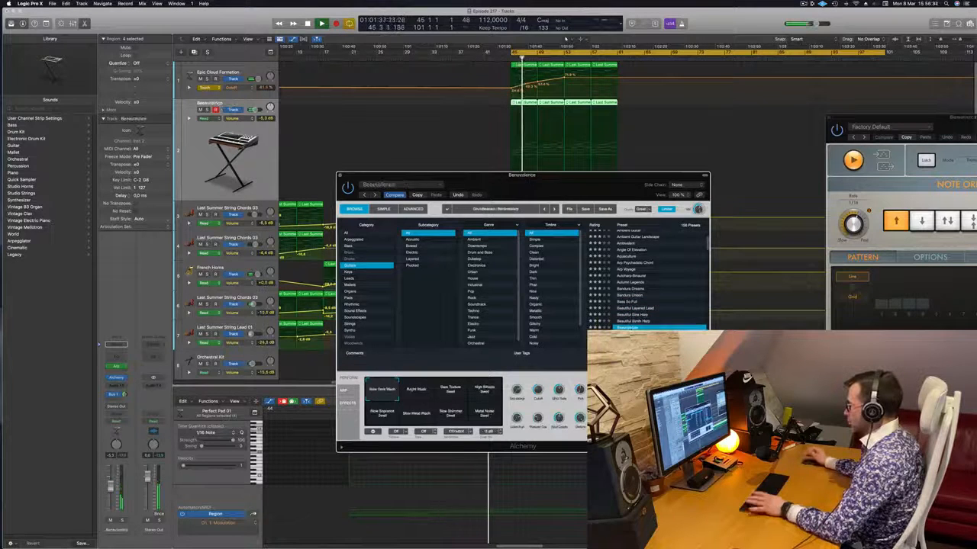
key(Down)
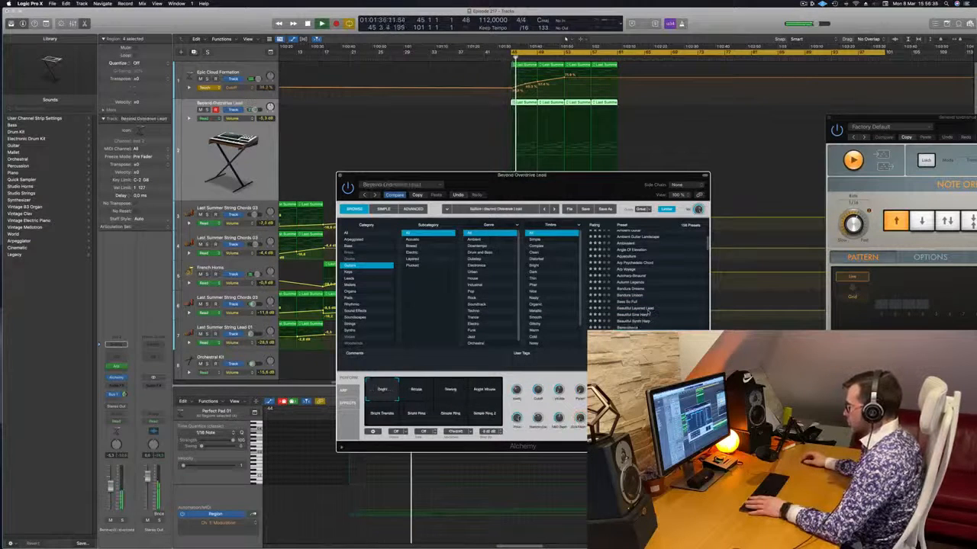
scroll(658, 295, down, 3)
key(Down)
key(Down)
key(Down)
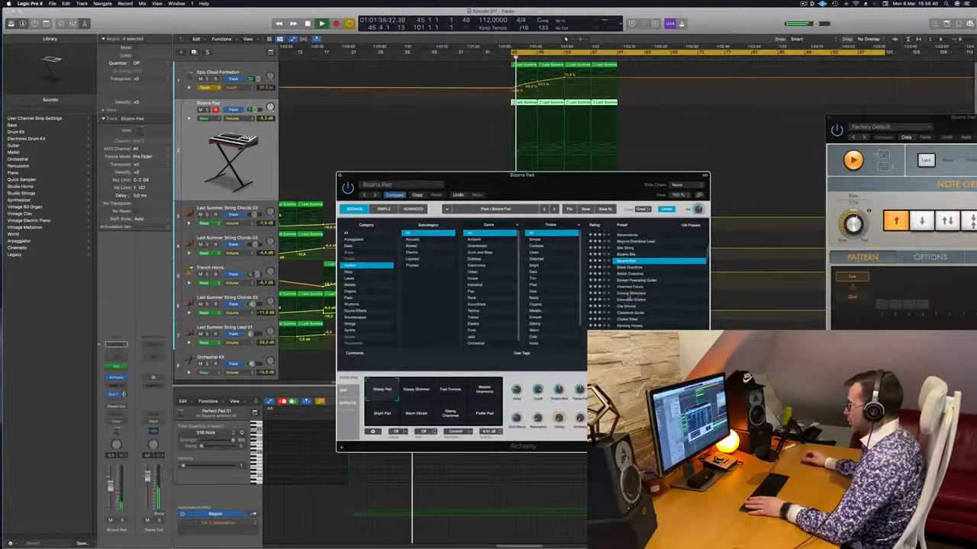
Load the preset Chorus Shimmers on the arpeggiated track, set its volume to about -7.6 dB and close Alchemy
click(626, 293)
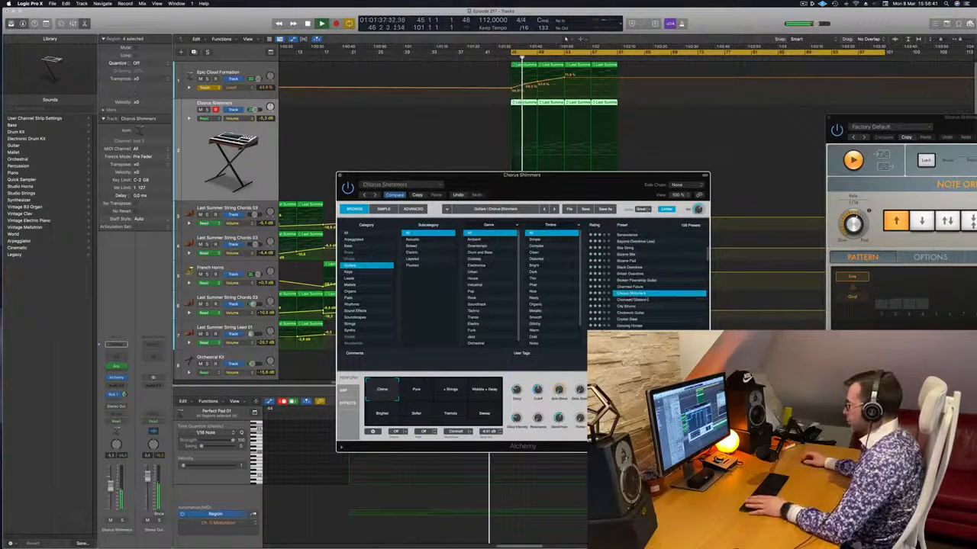
drag(618, 187, 666, 190)
key(space)
key(space)
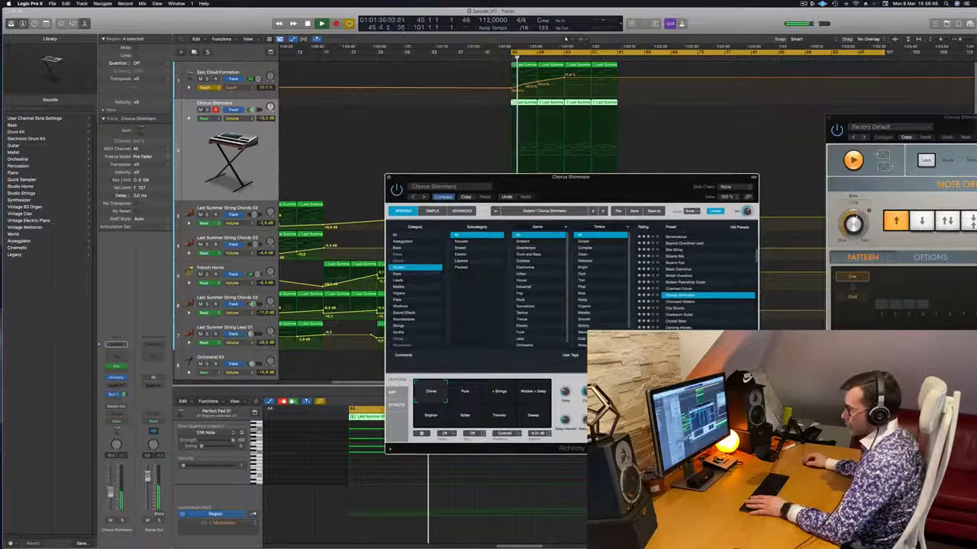
click(365, 186)
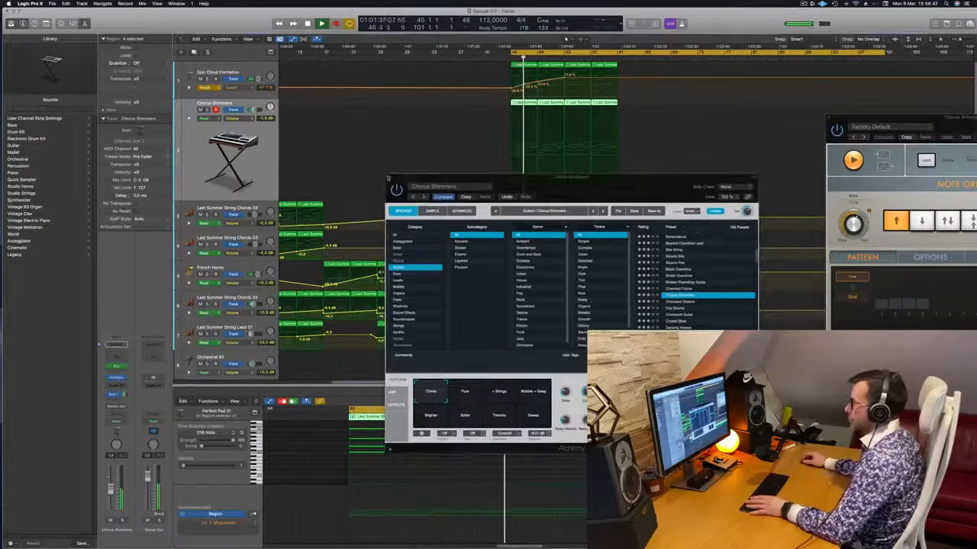
click(388, 178)
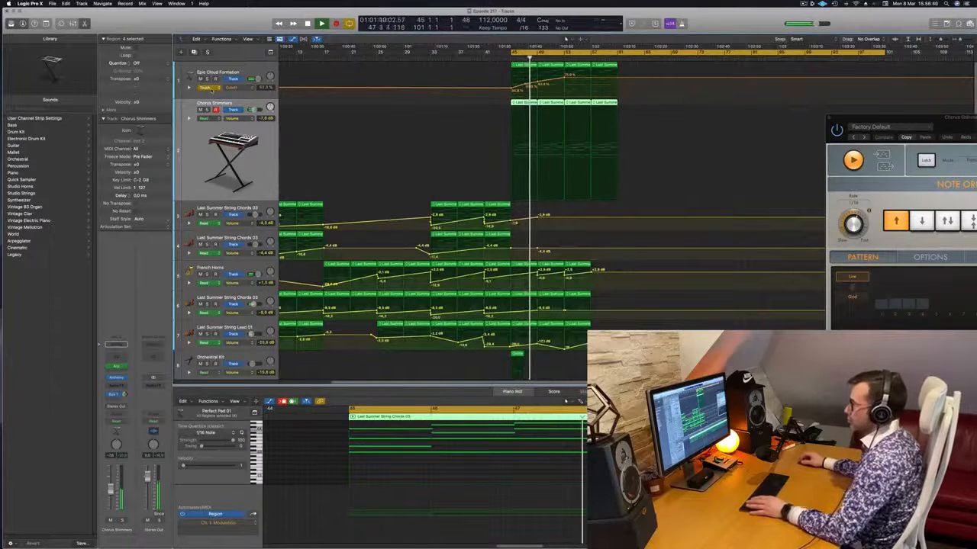
Set the Epic Cloud Formation track's automation mode to Read and check the Chorus Shimmers track in solo
click(211, 89)
click(211, 81)
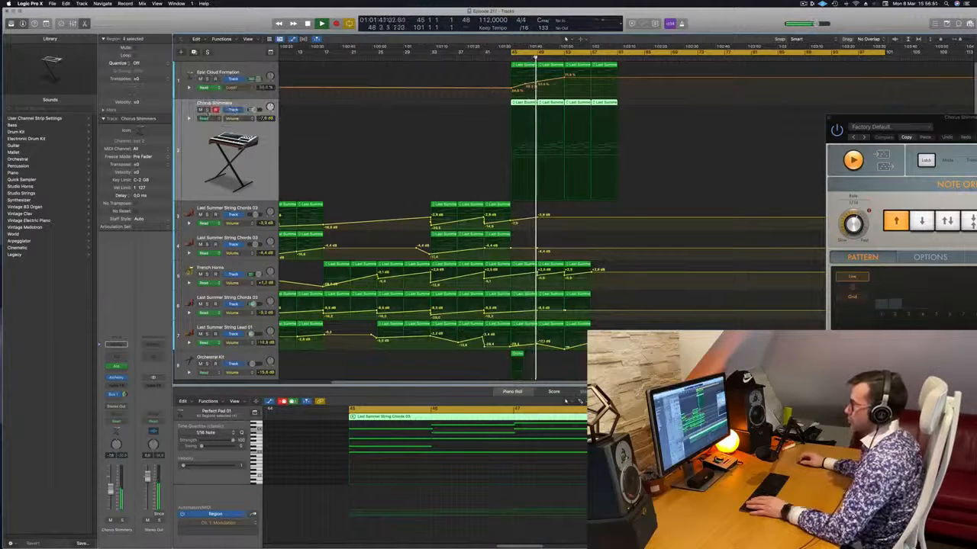
click(207, 110)
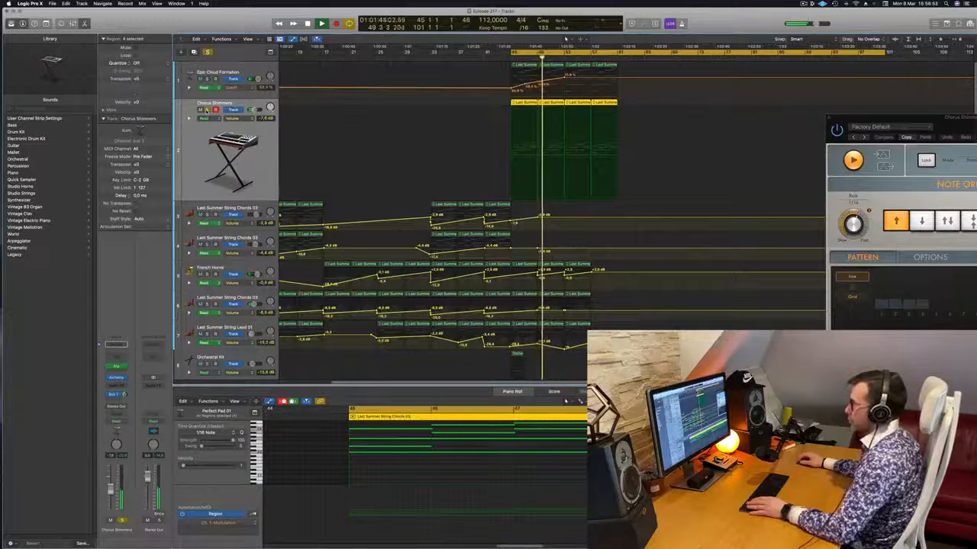
click(206, 110)
key(super+Left)
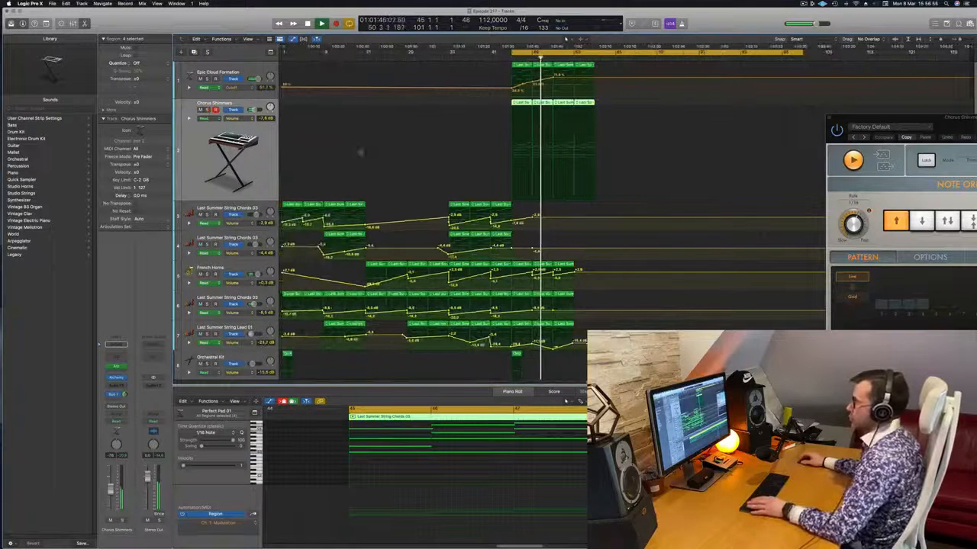
key(space)
key(space)
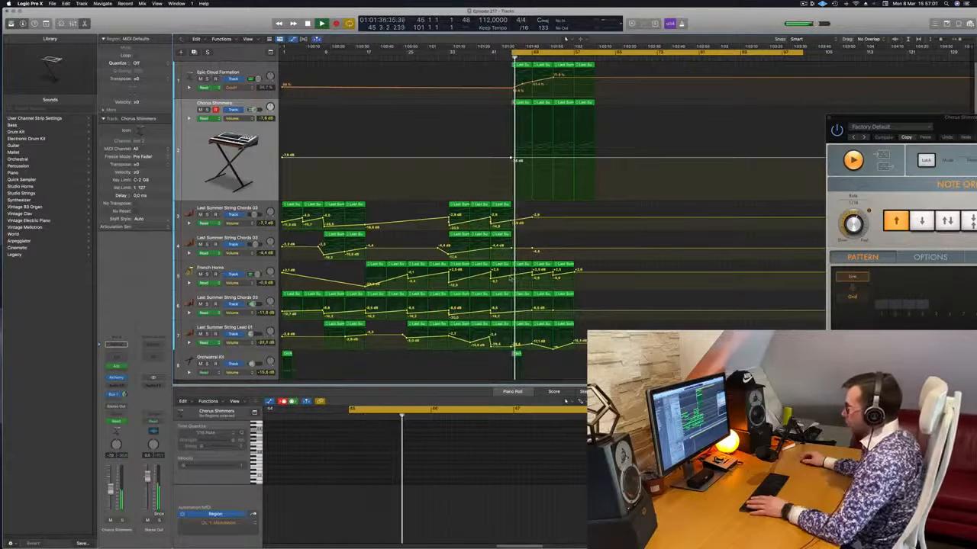
Pull the French Horns volume automation down to a dip at bar 49 and remove the point at bar 53
click(511, 277)
drag(532, 272, 532, 289)
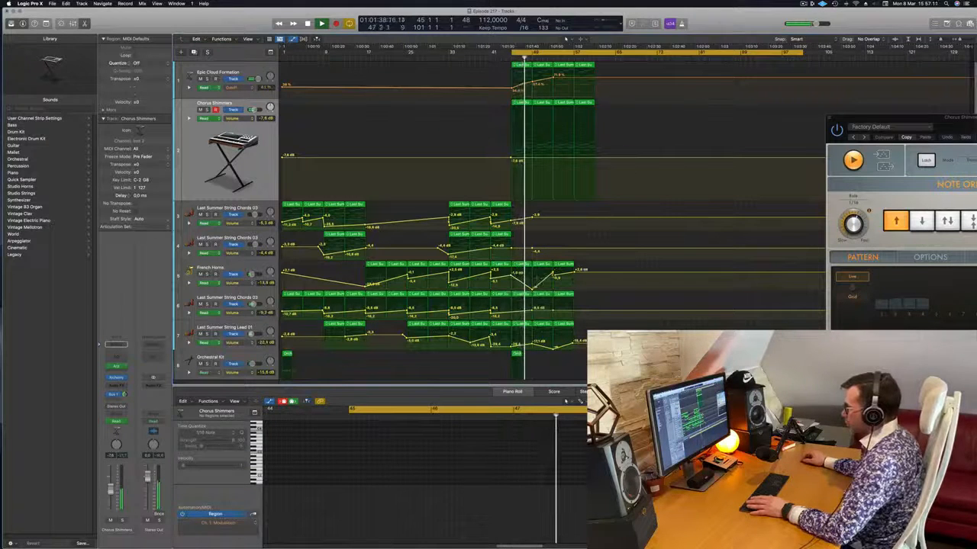
double_click(553, 276)
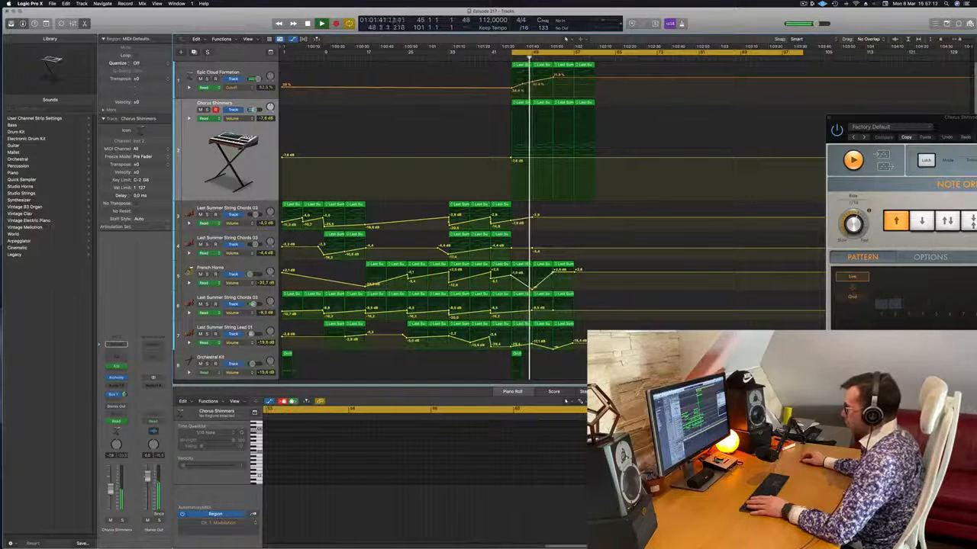
key(space)
key(space)
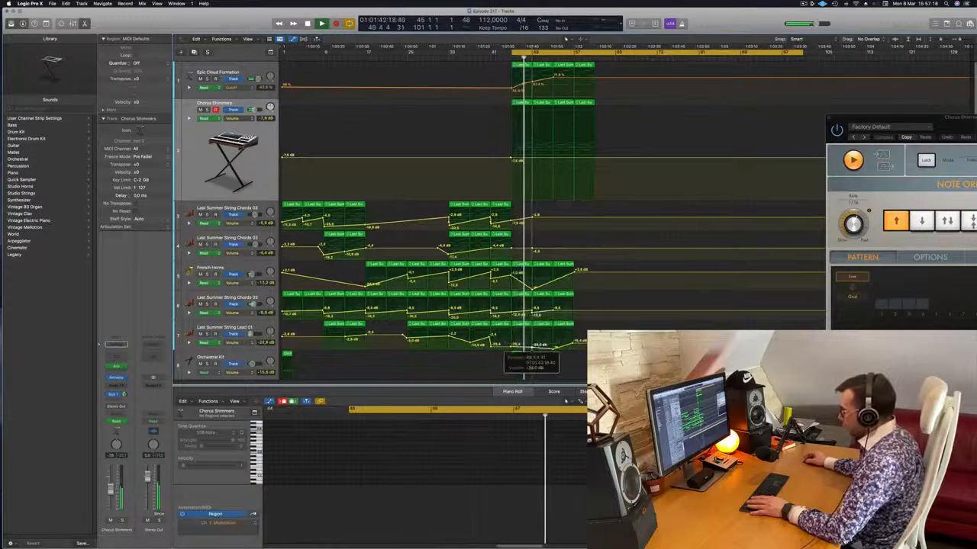
Lower the Last Summer String Lead 01 volume automation around bar 49 while playing back the ending
scroll(591, 270, down, 2)
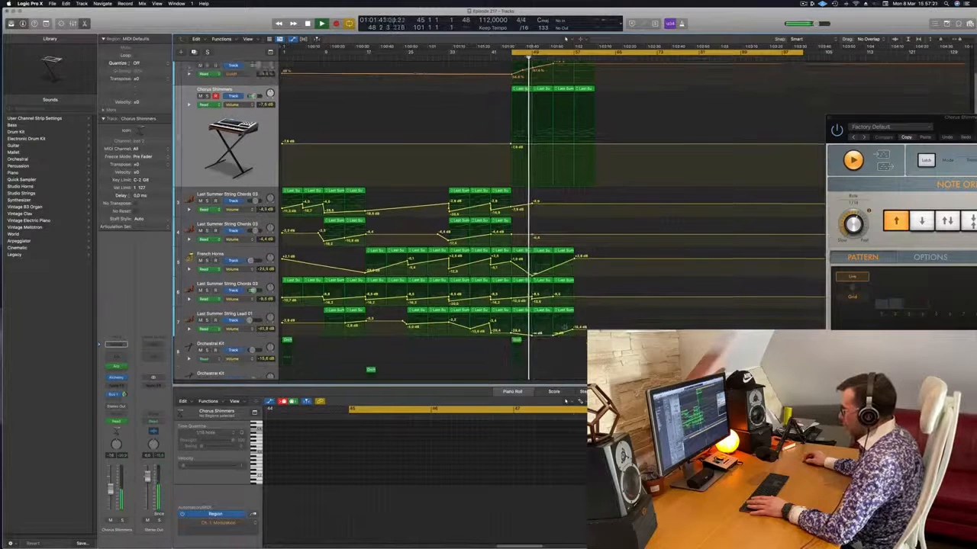
key(space)
key(space)
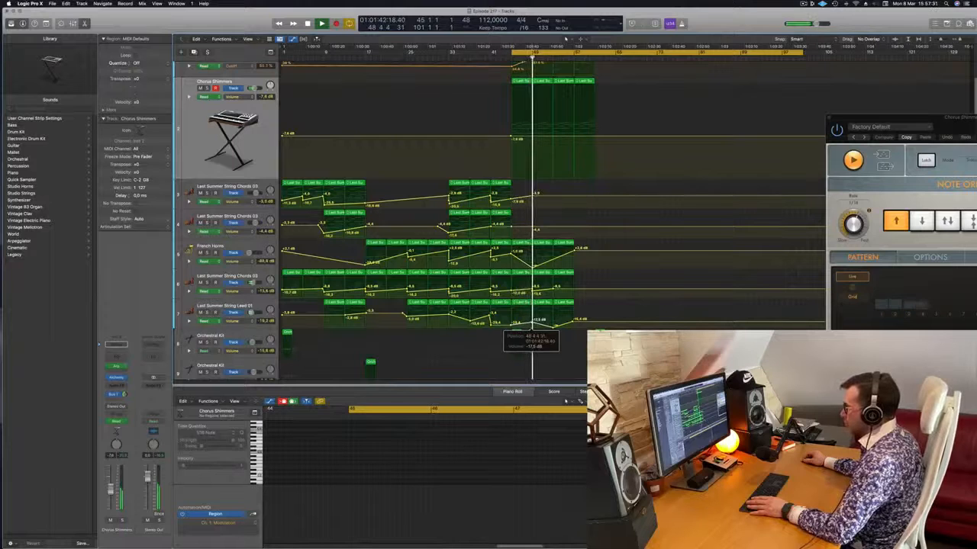
key(space)
key(space)
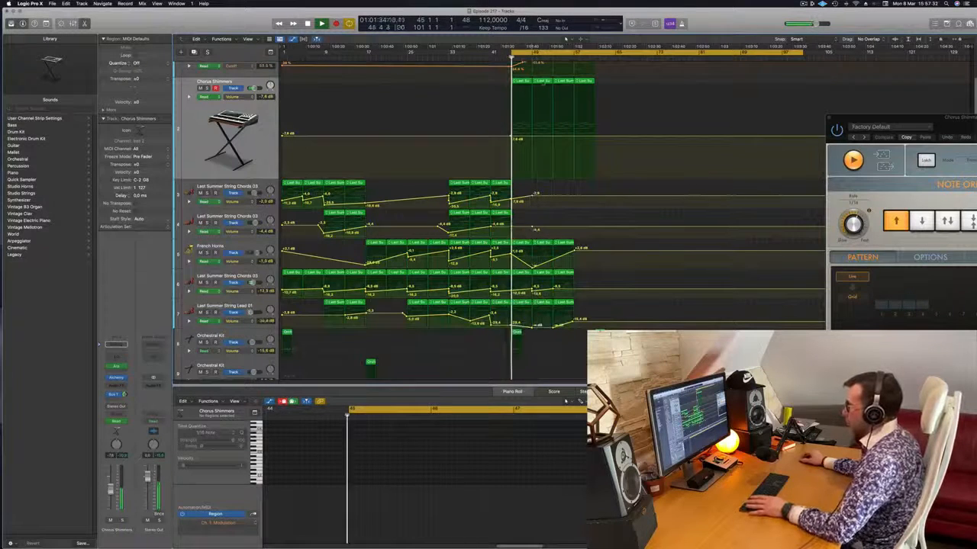
Open the first Chorus Shimmers region in the Piano Roll and raise its inner note at bar 47
click(520, 81)
key(space)
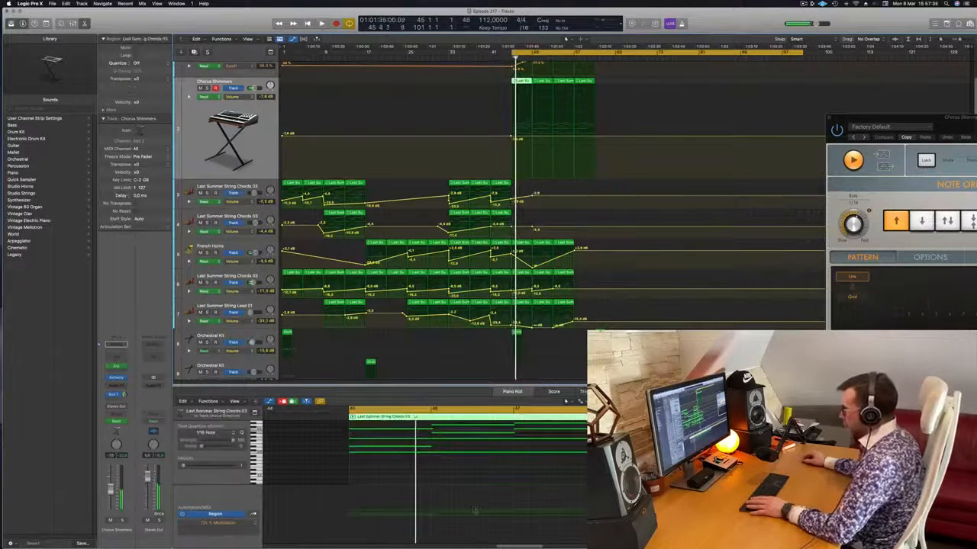
scroll(469, 471, up, 3)
scroll(479, 475, down, 1)
click(506, 465)
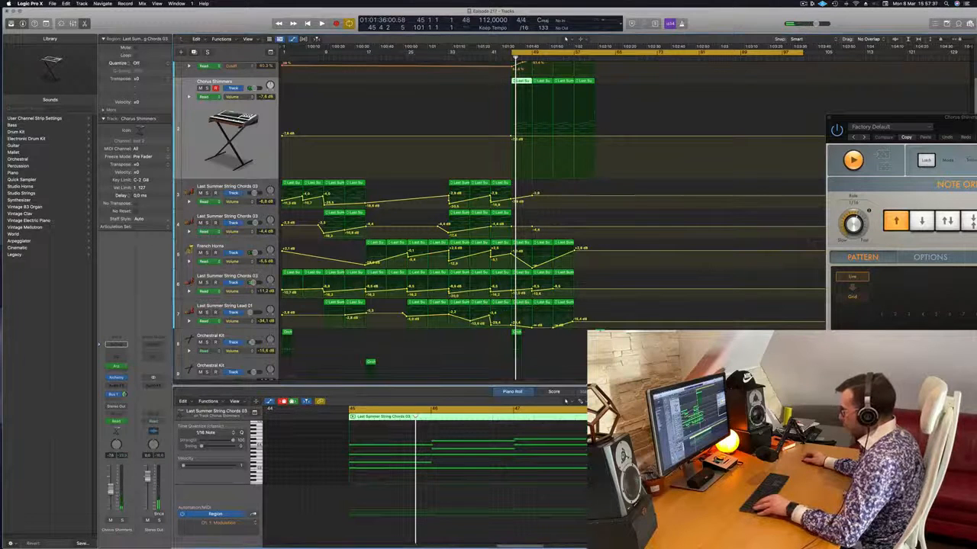
click(506, 468)
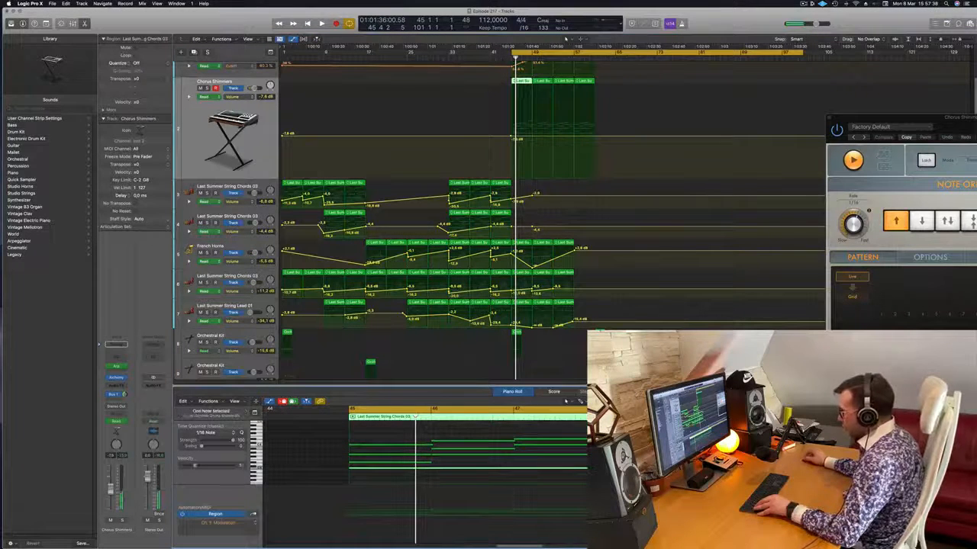
scroll(426, 475, right, 1)
click(574, 456)
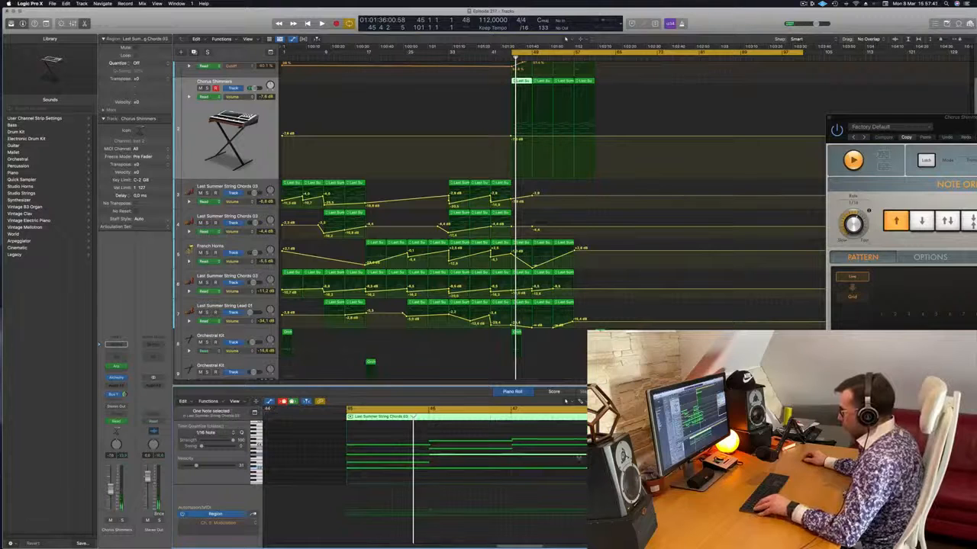
mouse_move(590, 457)
mouse_down()
mouse_move(428, 462)
mouse_move(573, 456)
mouse_up()
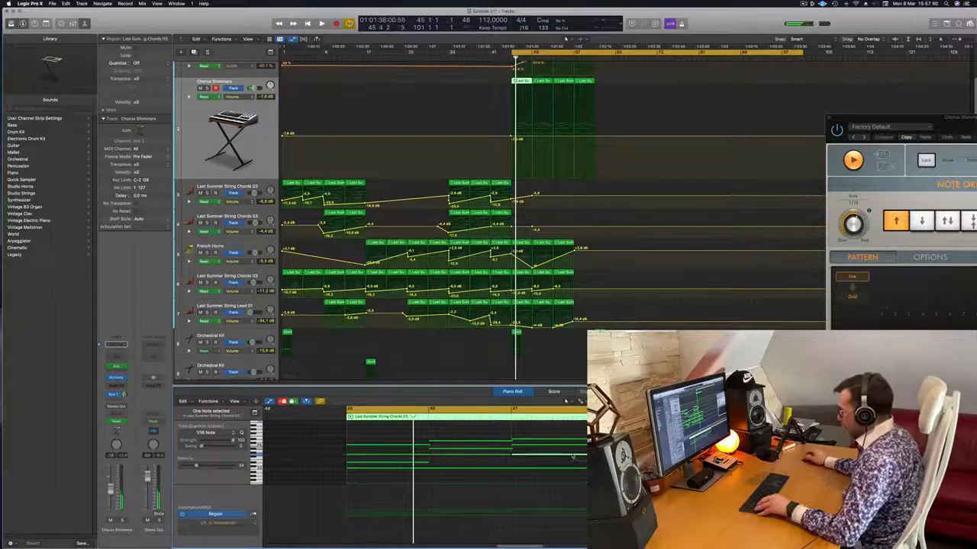
key(space)
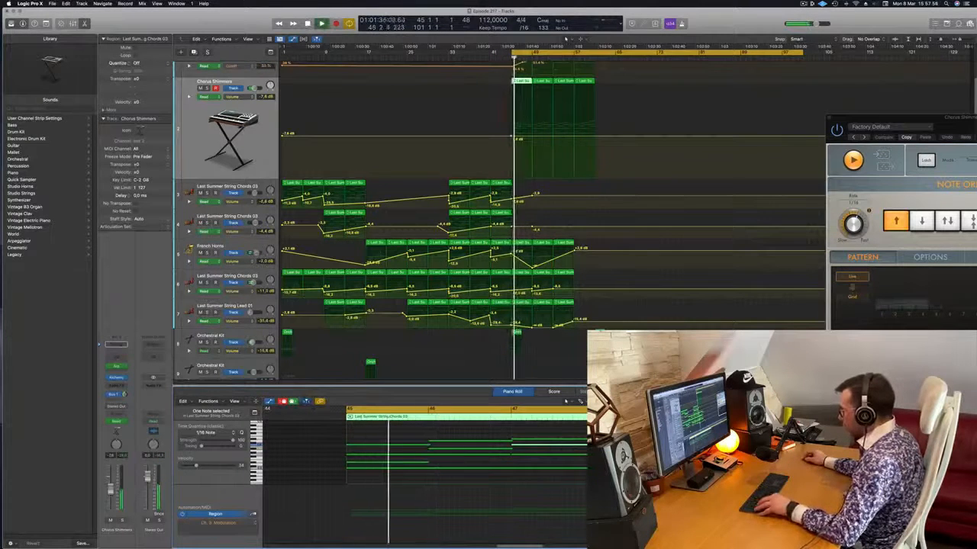
Copy the selected bar 47 note into bar 48 at the same pitch in the Chorus Shimmers region
drag(570, 442, 580, 448)
scroll(583, 449, down, 5)
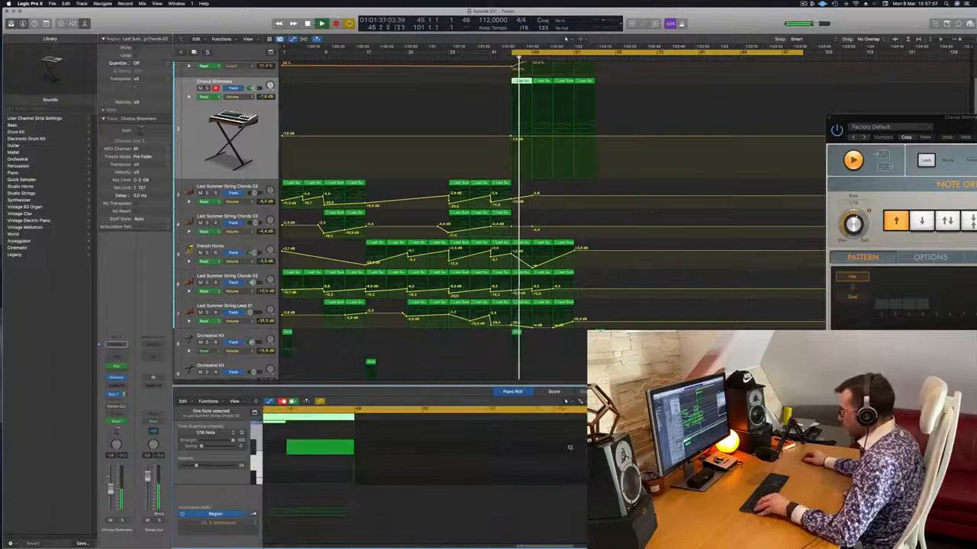
scroll(297, 471, up, 3)
scroll(298, 471, left, 2)
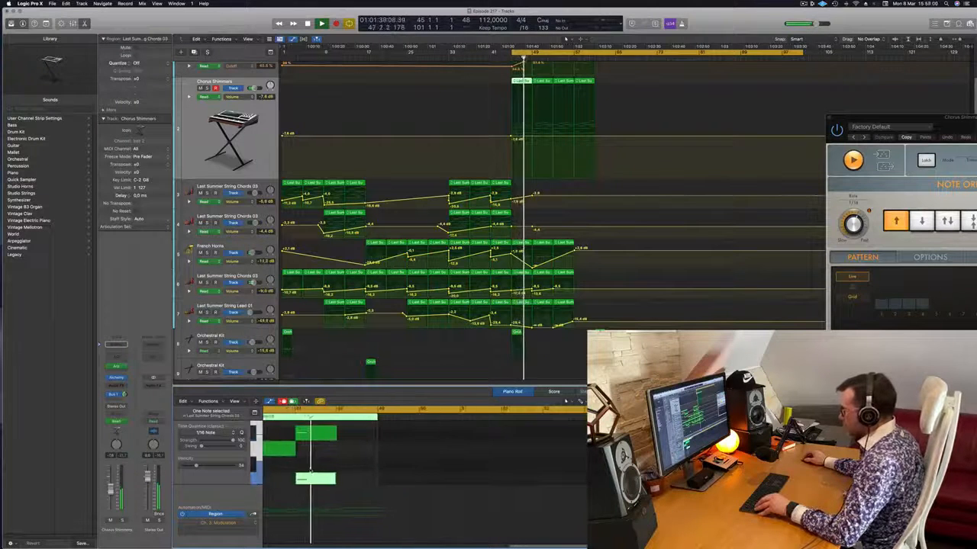
key(space)
key(space)
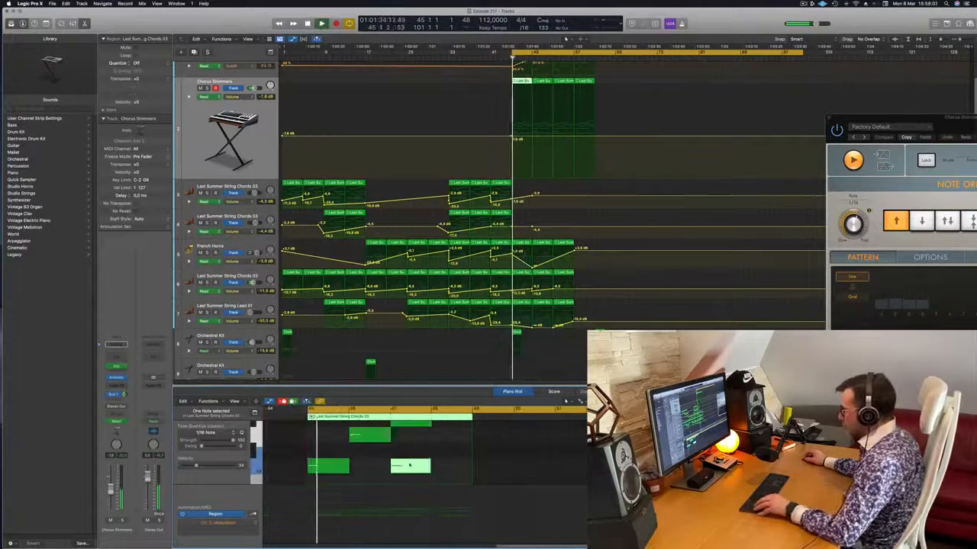
drag(414, 464, 456, 468)
key(super+Up)
key(super+Up)
key(super+Up)
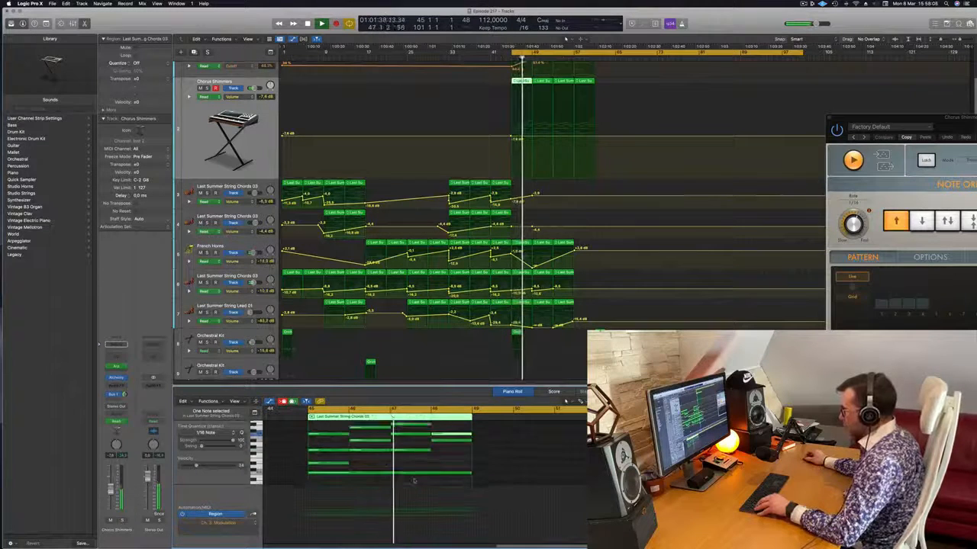
scroll(404, 474, left, 3)
scroll(405, 473, down, 2)
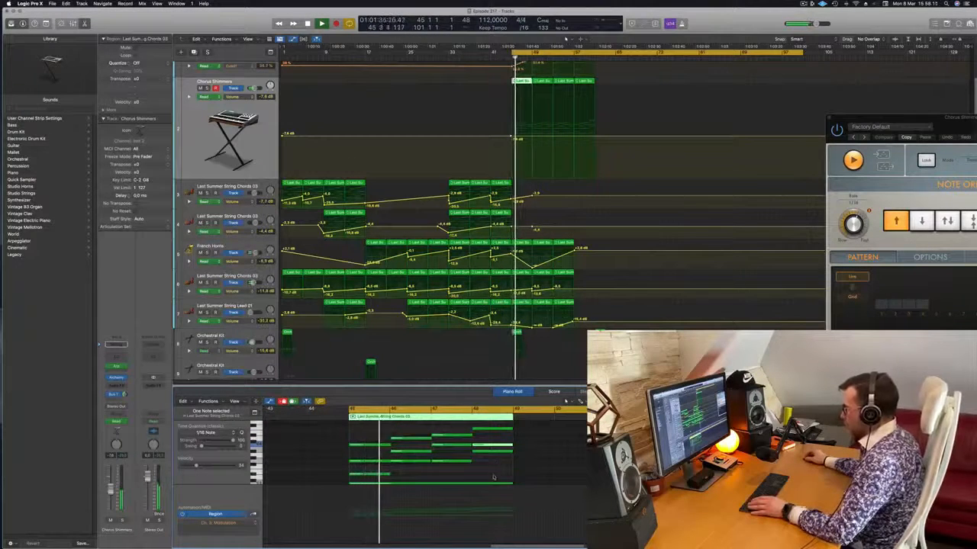
Adjust the end of the upper bar 47 note in the first Chorus Shimmers region and replay the passage
scroll(484, 456, down, 1)
scroll(491, 456, up, 2)
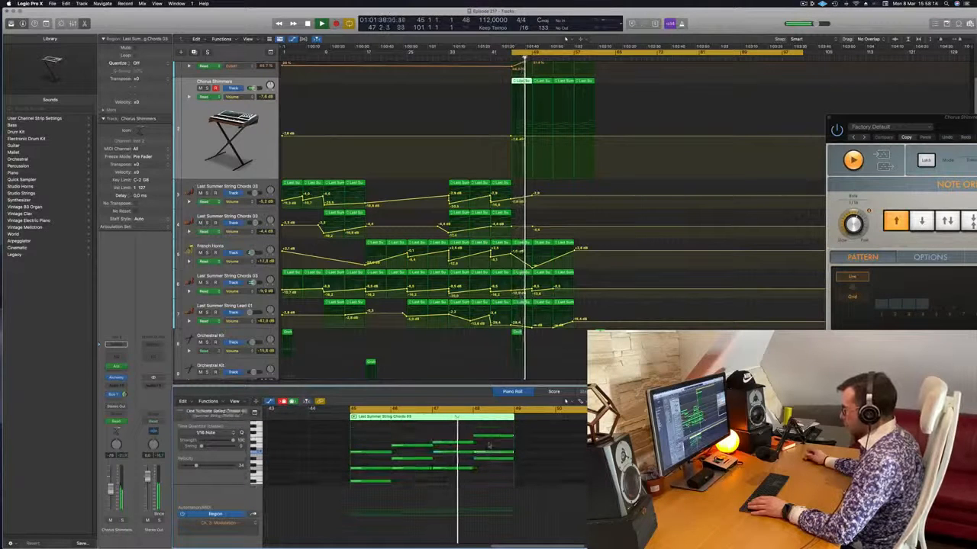
drag(471, 444, 469, 445)
key(space)
key(space)
scroll(498, 466, right, 2)
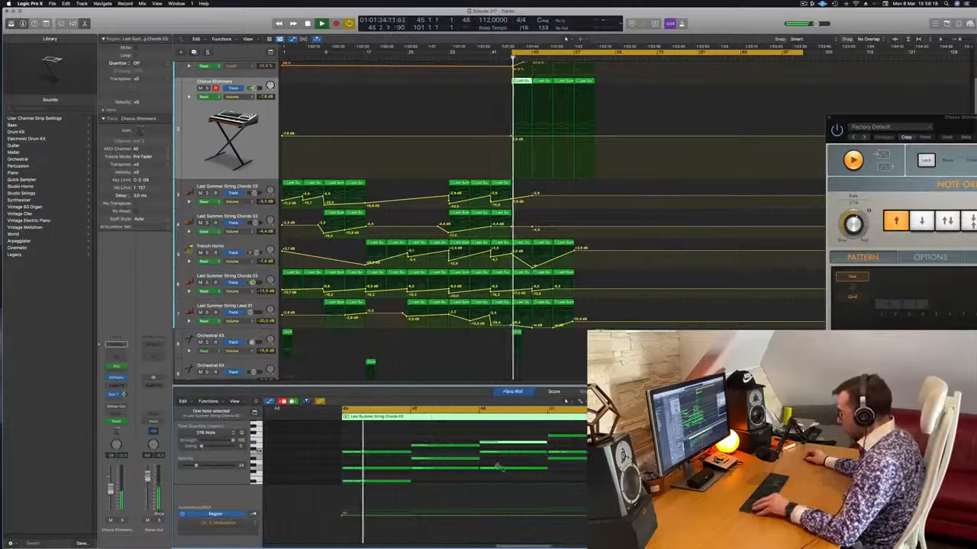
Play back the ending and check the chord notes of the first two Chorus Shimmers regions in the Piano Roll
key(super+Right)
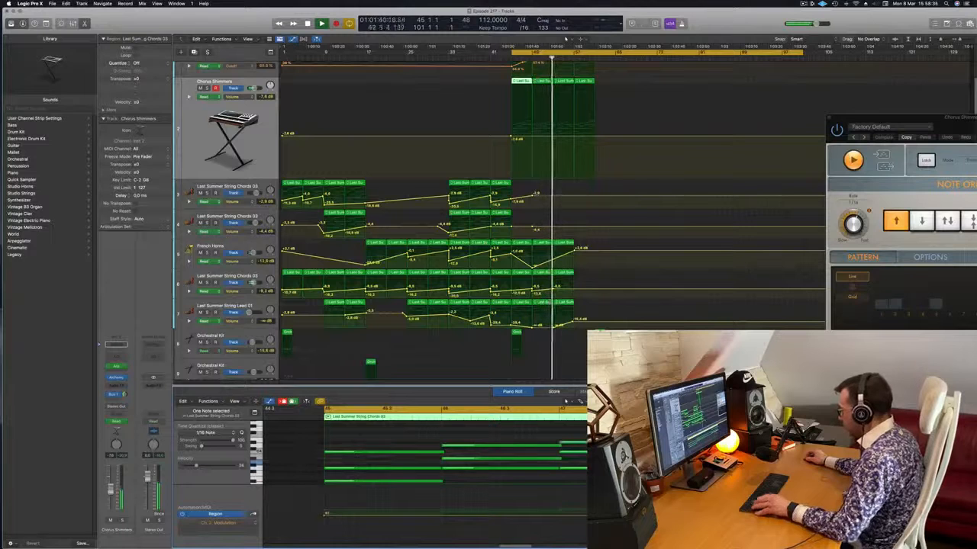
key(space)
key(space)
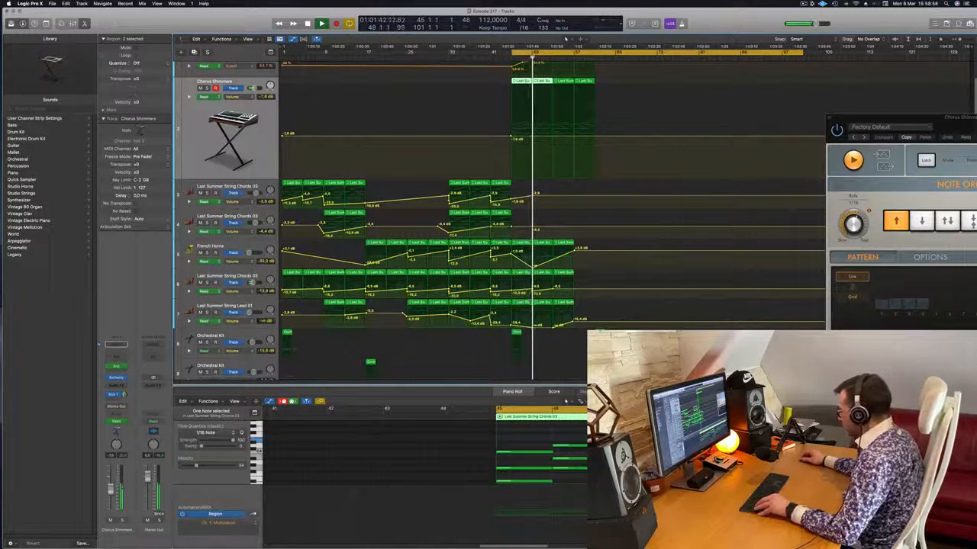
key(Tab)
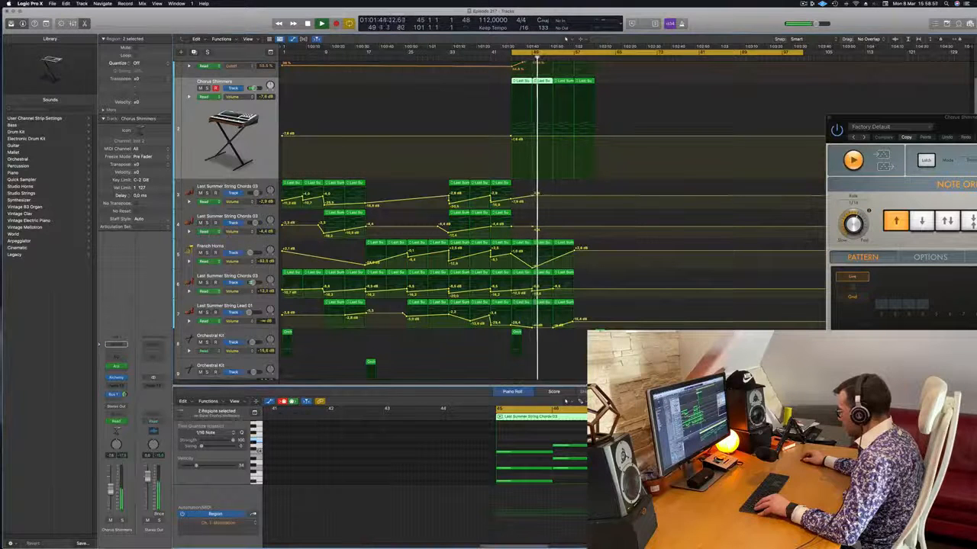
key(Right)
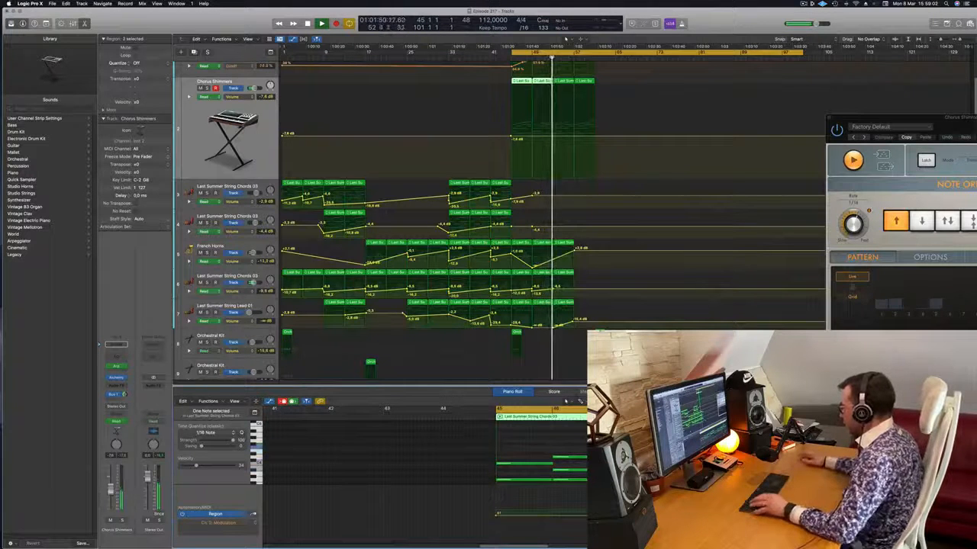
key(space)
key(space)
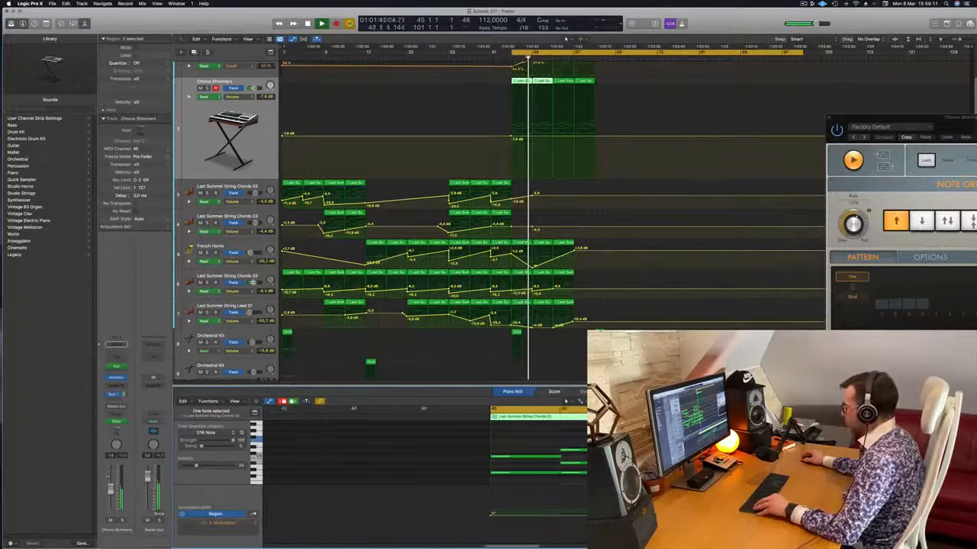
Replace the last two Chorus Shimmers regions with copies of the first two, starting at bar 53
key(space)
key(space)
click(585, 81)
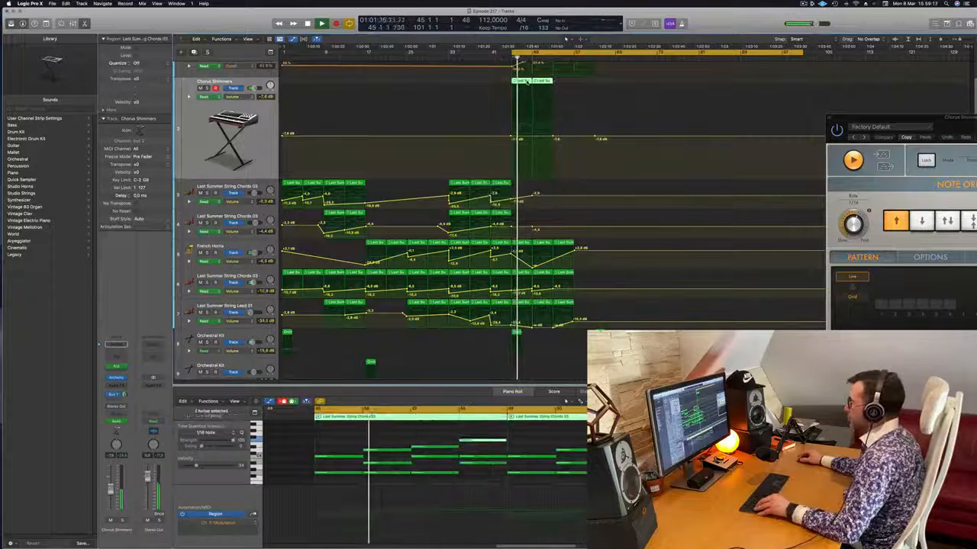
drag(527, 83, 569, 87)
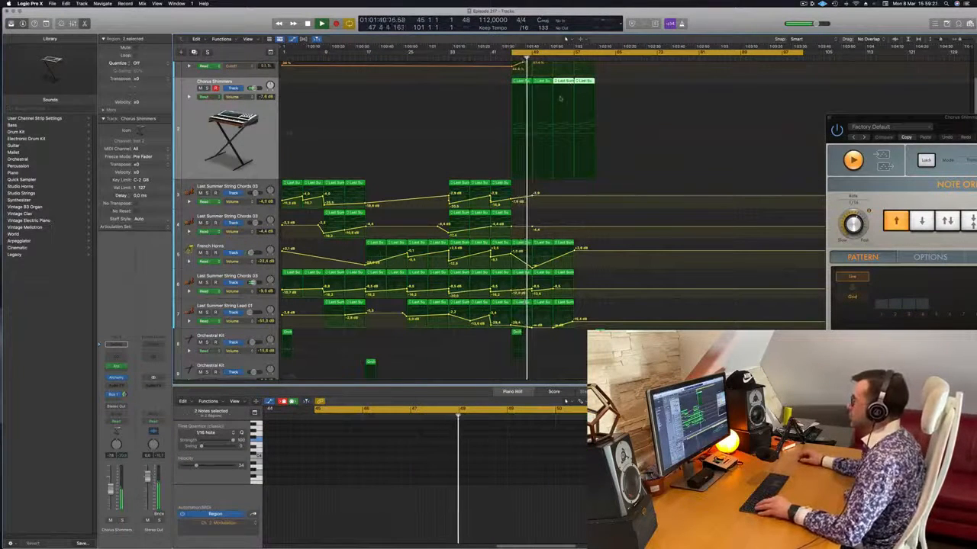
Hide the track automation and delete the two French Horns regions between bars 49 and 57
scroll(568, 205, down, 1)
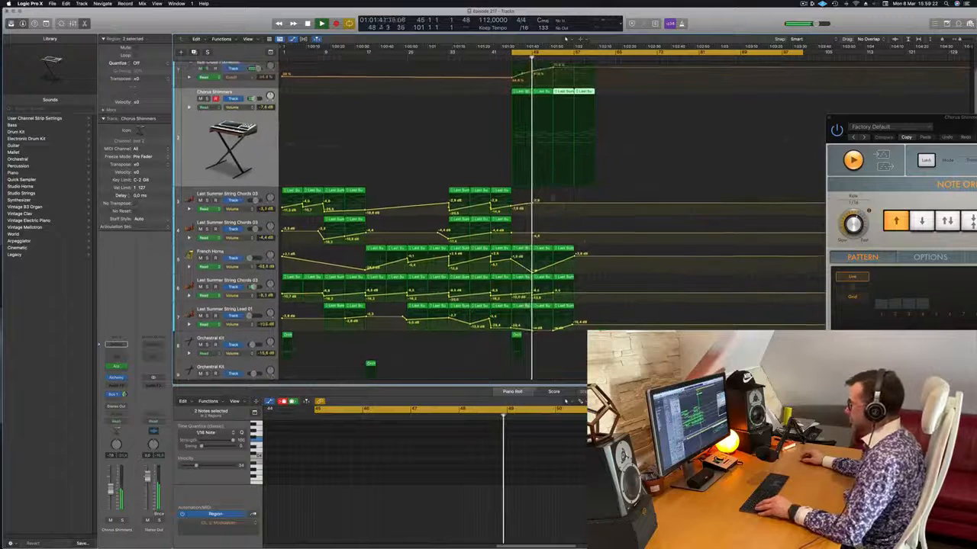
key(a)
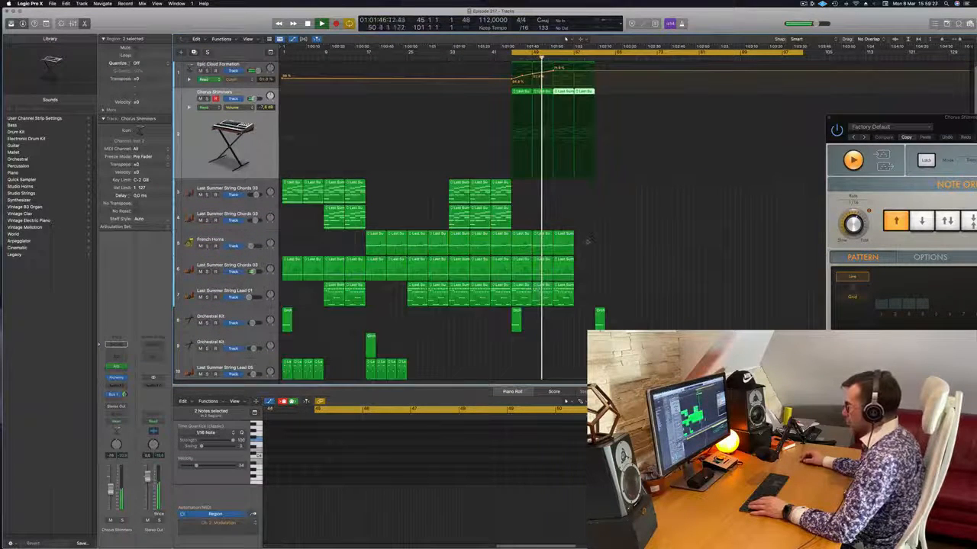
drag(587, 241, 540, 229)
key(BackSpace)
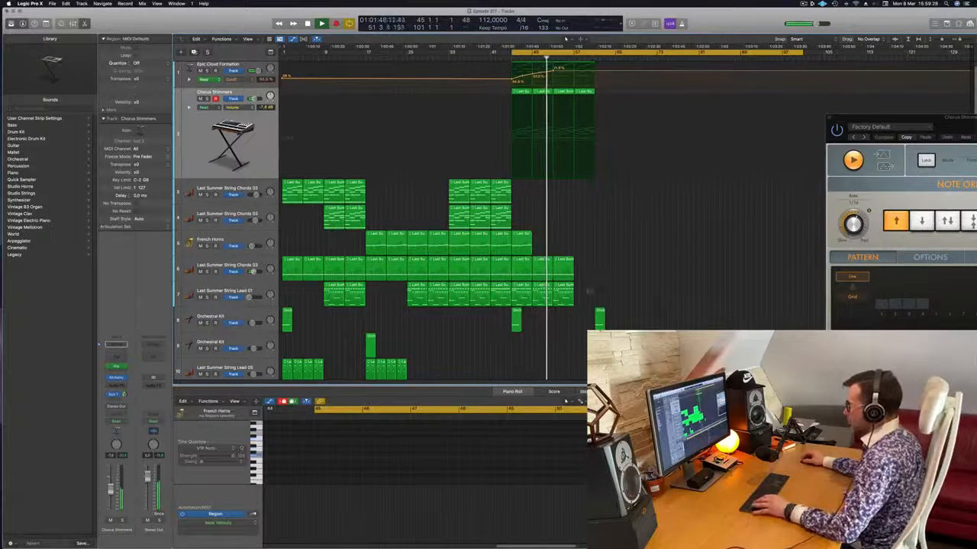
Show the automation and fade the volume of the Last Summer String Chords 03 track below French Horns from bar 49 to silence at bar 57
click(248, 264)
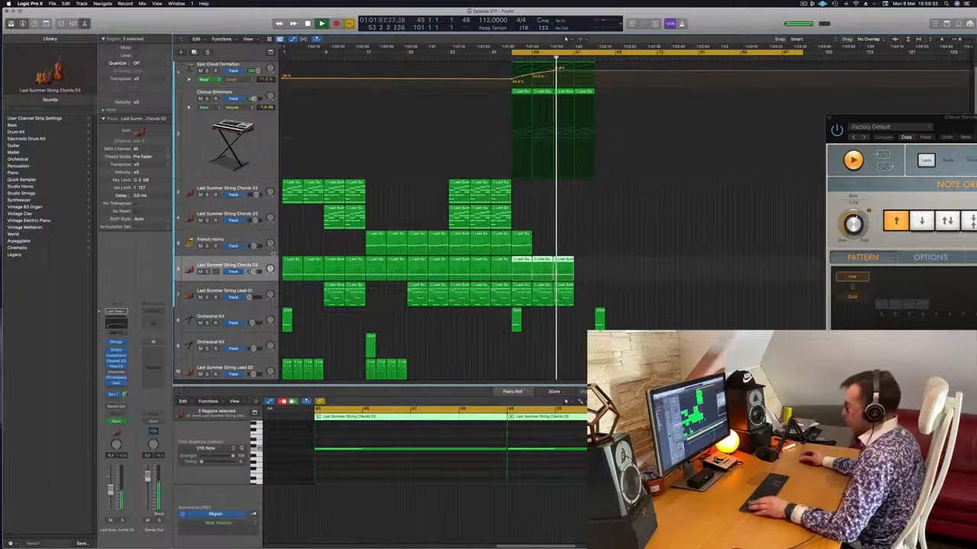
key(a)
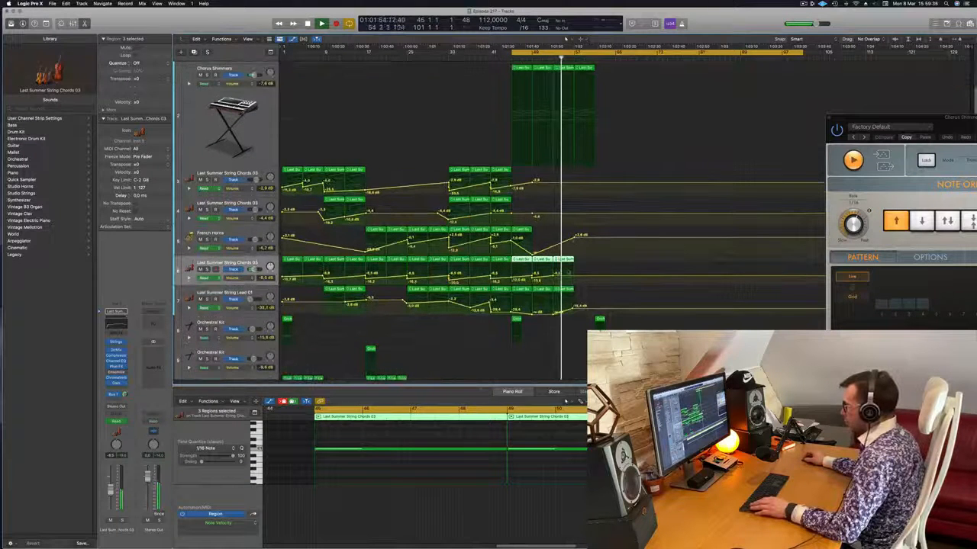
click(574, 278)
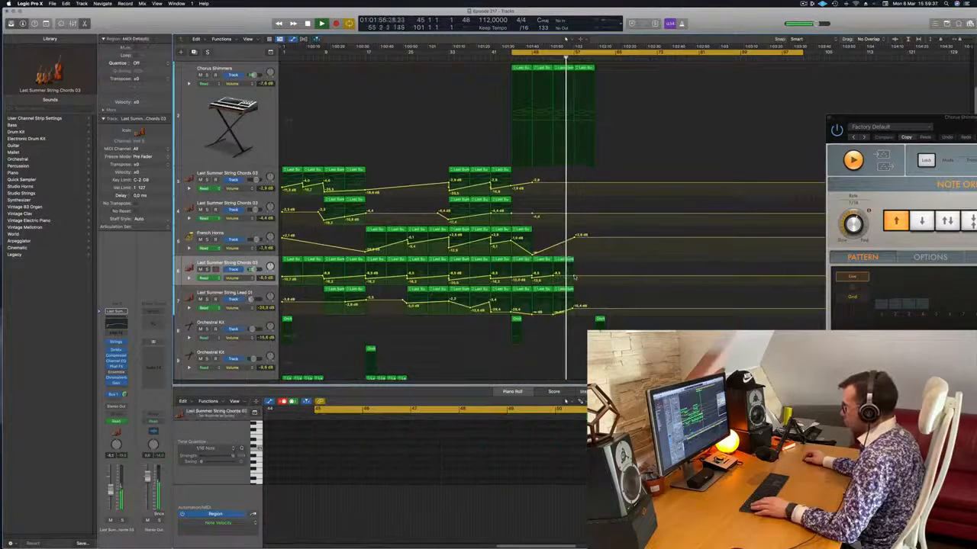
drag(574, 276, 573, 286)
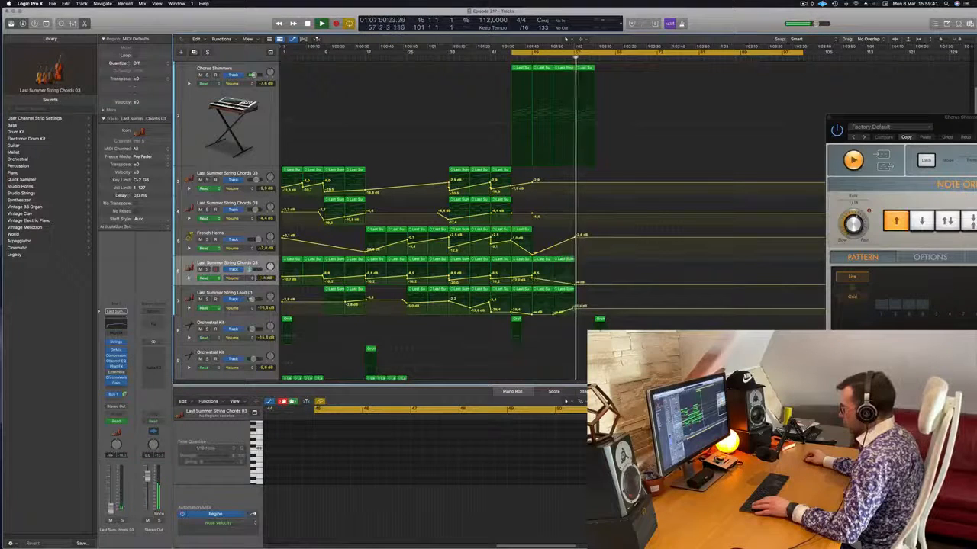
Pull the Last Summer String Lead 01 volume automation down to the floor at bar 57 and replay the ending
drag(578, 307, 576, 315)
key(space)
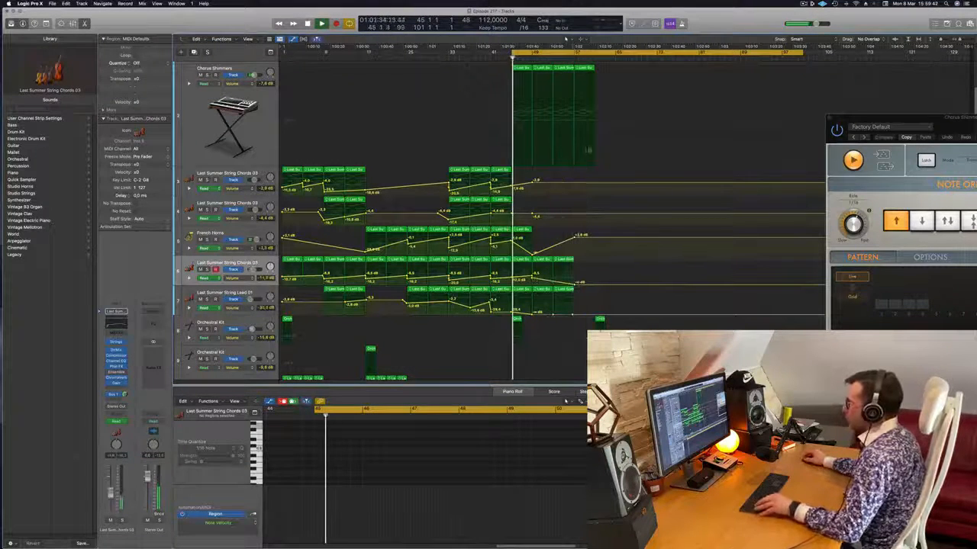
scroll(584, 155, up, 2)
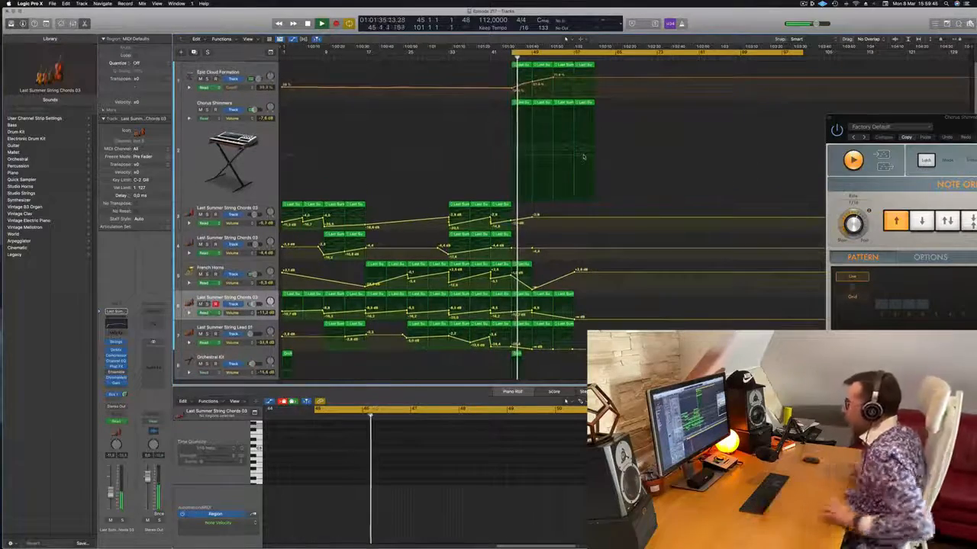